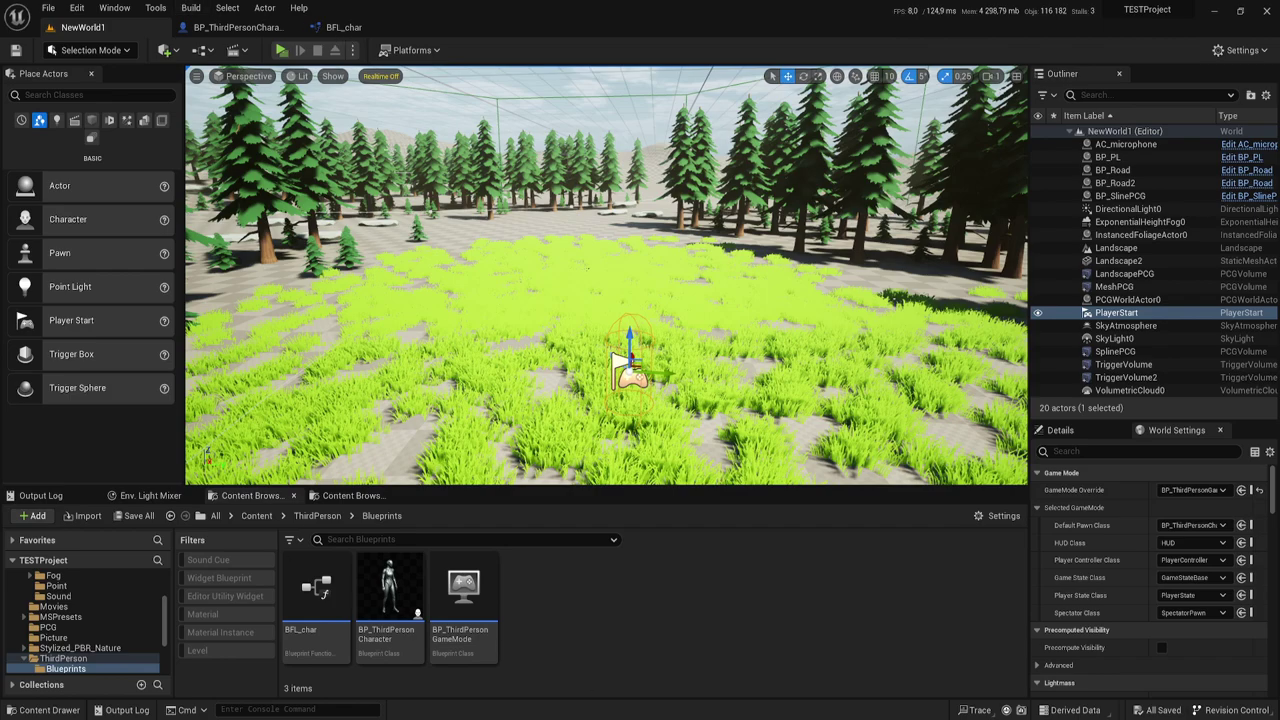
Step: Open the BFL_char function library and inspect the CHEAT_Health function graph
mouse_move(413, 566)
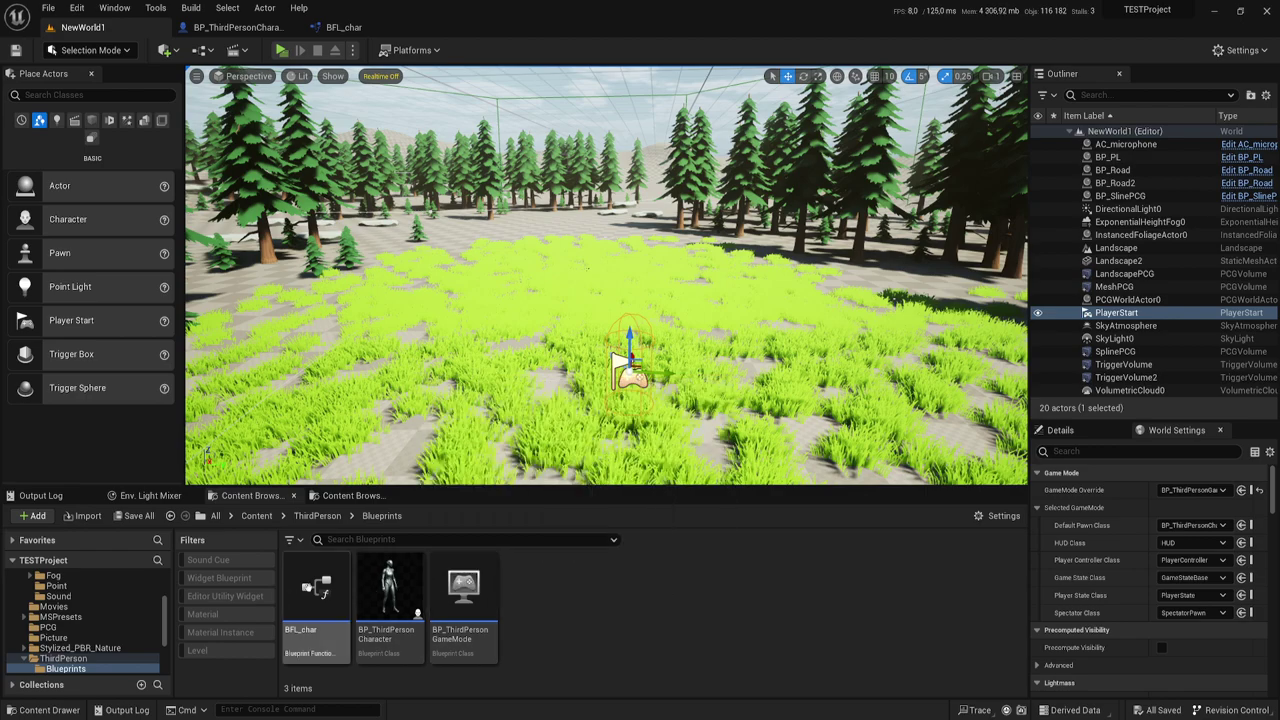
double_click(326, 588)
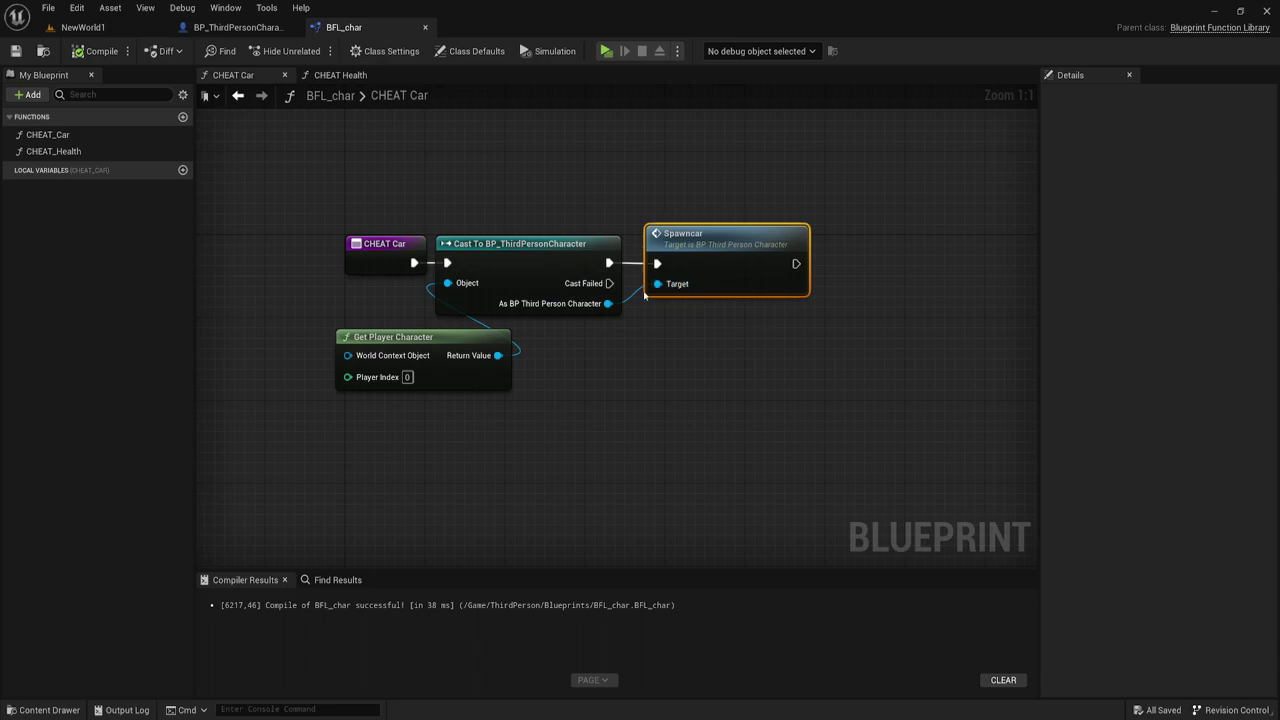
left_click(90, 136)
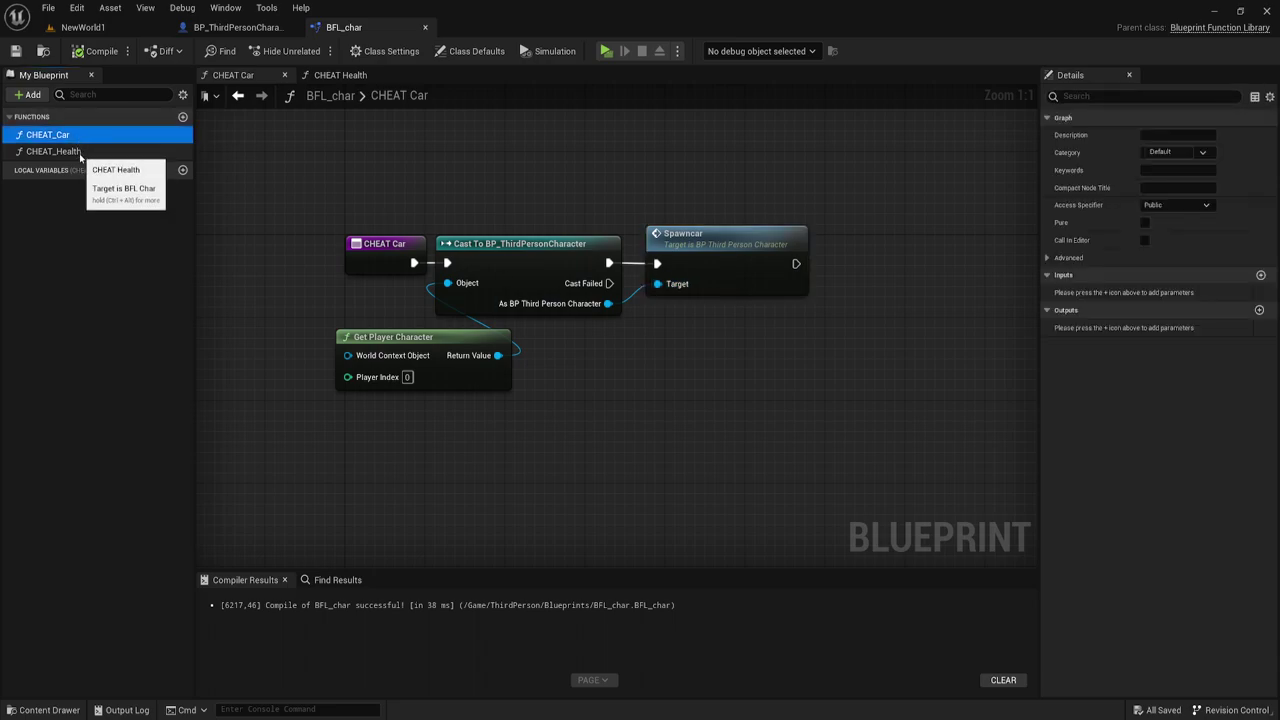
left_click(72, 151)
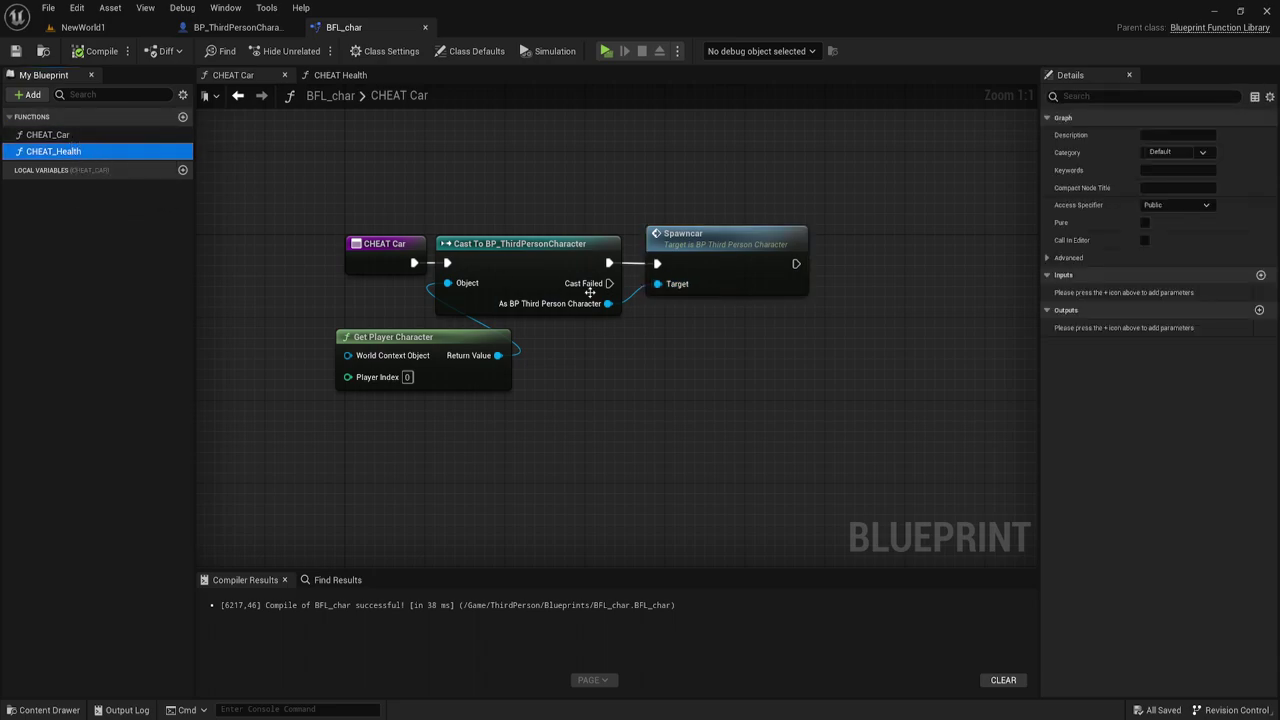
left_click(251, 206)
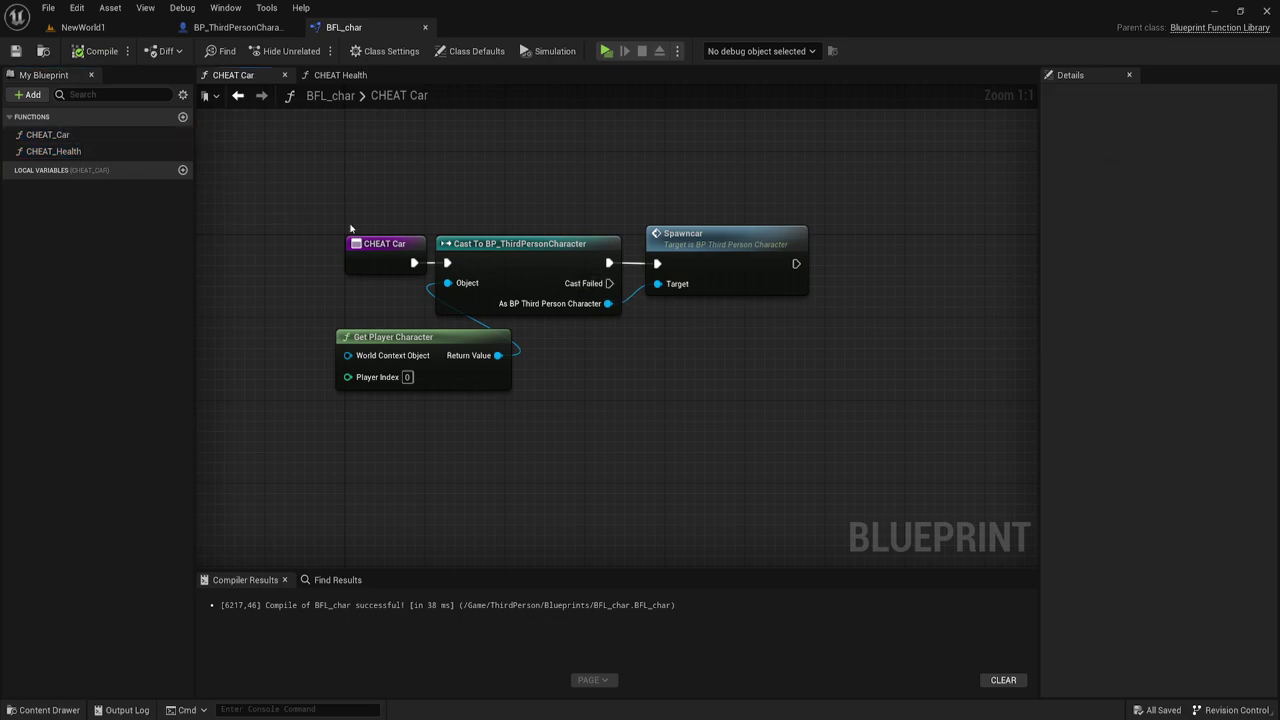
double_click(53, 151)
mouse_move(274, 170)
left_mouse_down()
mouse_move(379, 288)
mouse_move(900, 434)
left_mouse_up()
right_click_drag(637, 420, 712, 447)
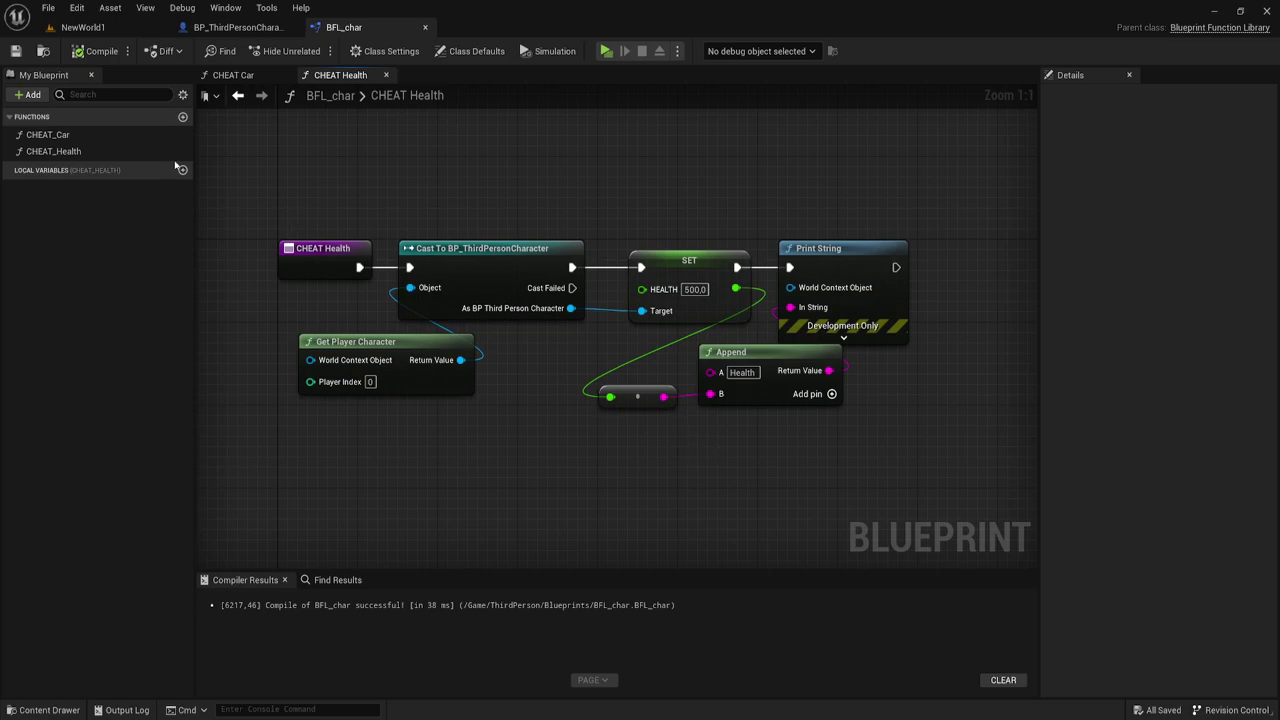
Step: Back in NewWorld1, move the view toward the player start, select BP_ThirdPersonGameMode and widen World Settings
left_click(240, 27)
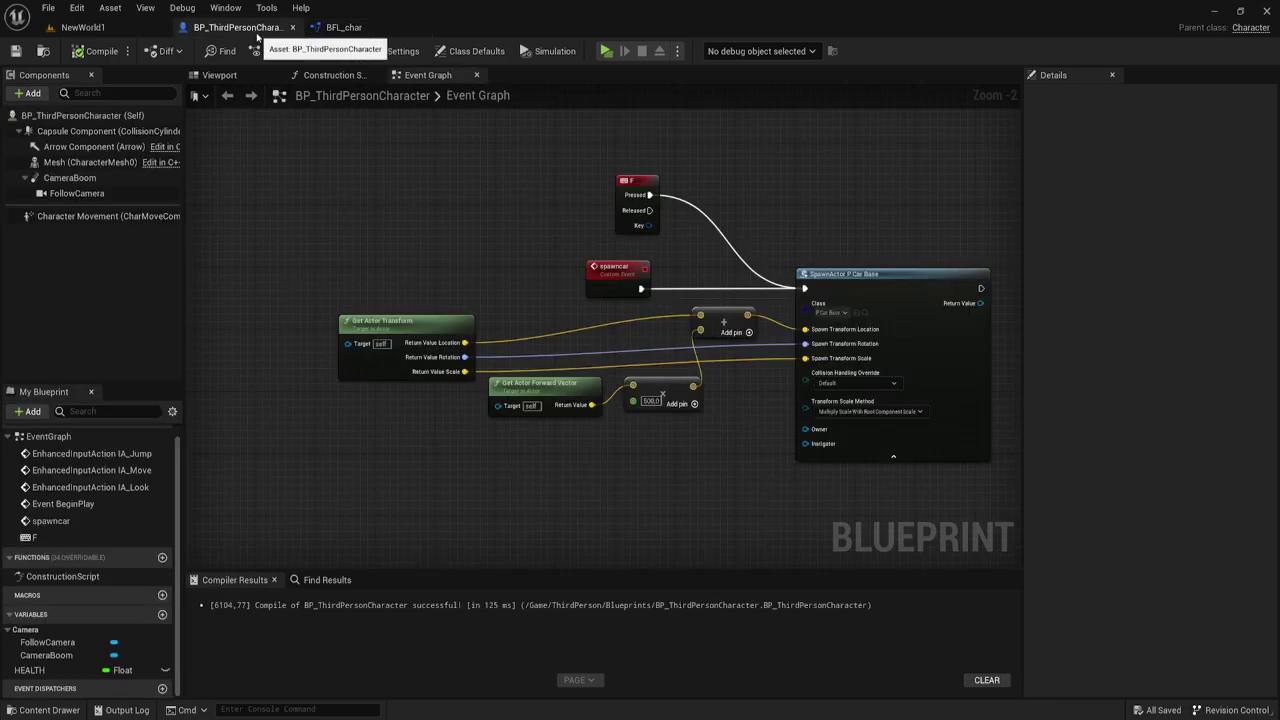
left_click(100, 27)
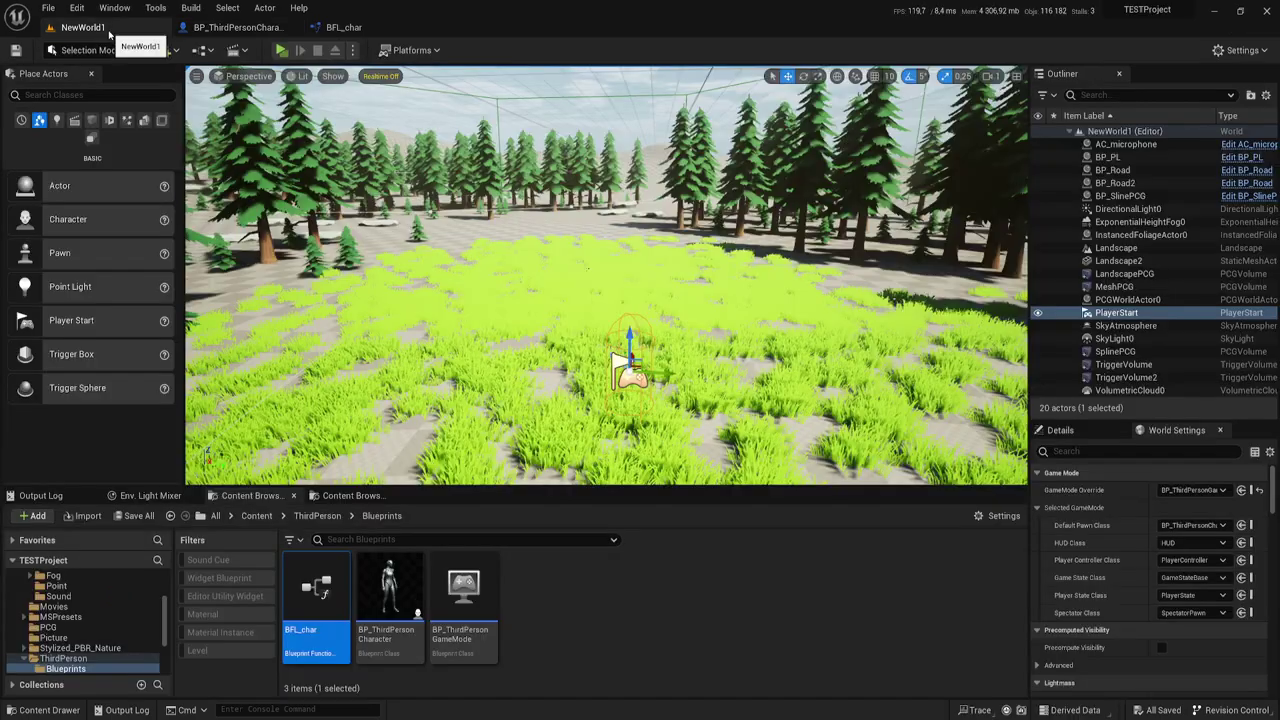
middle_click_drag(670, 262, 665, 229)
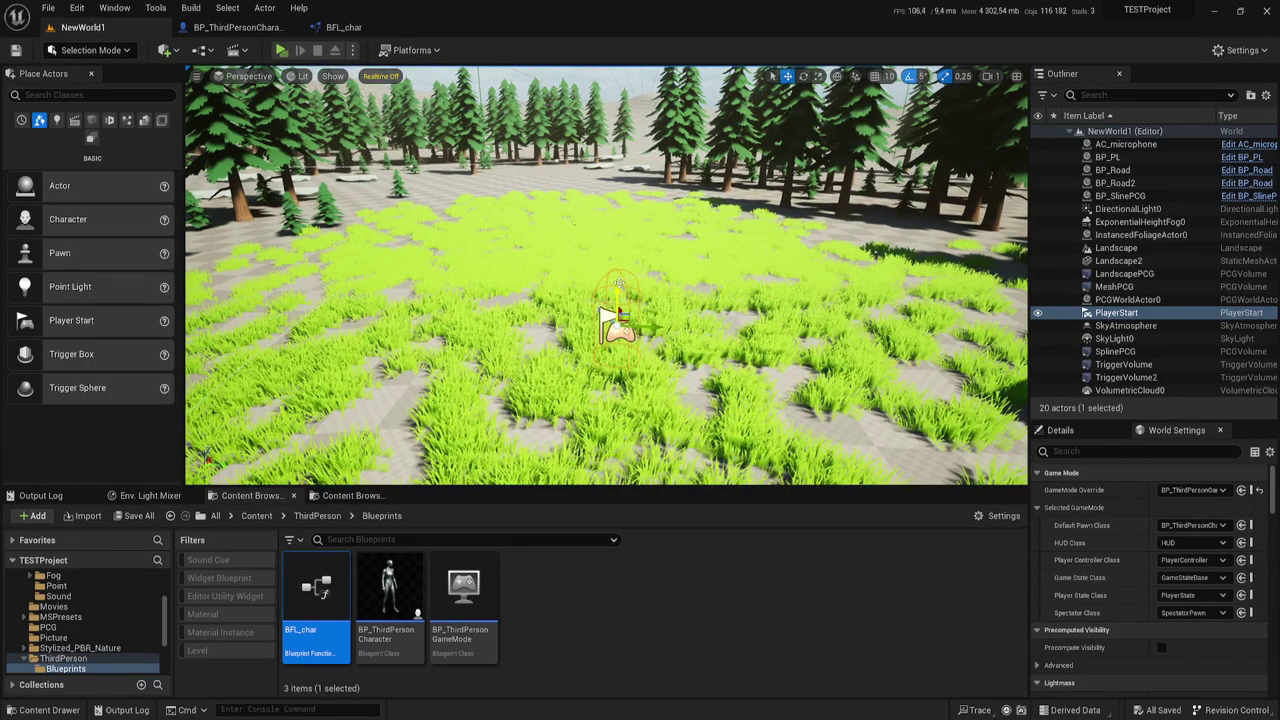
right_click(570, 601)
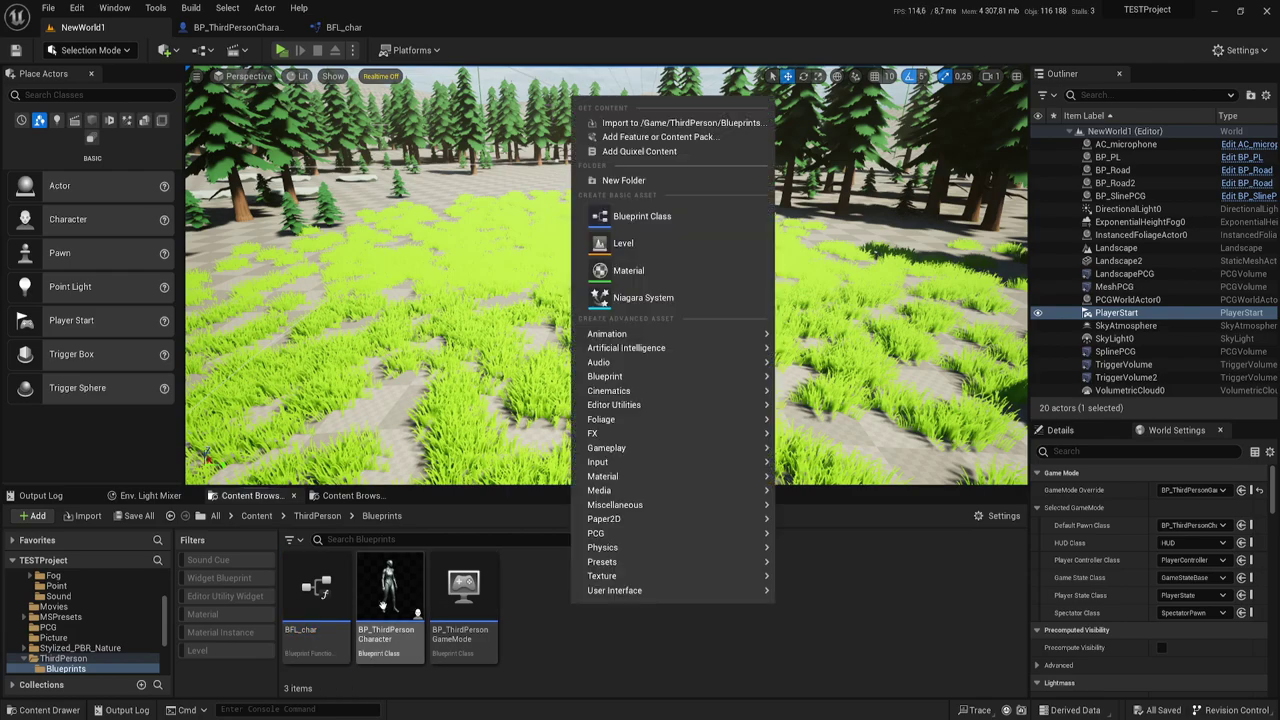
left_click(480, 598)
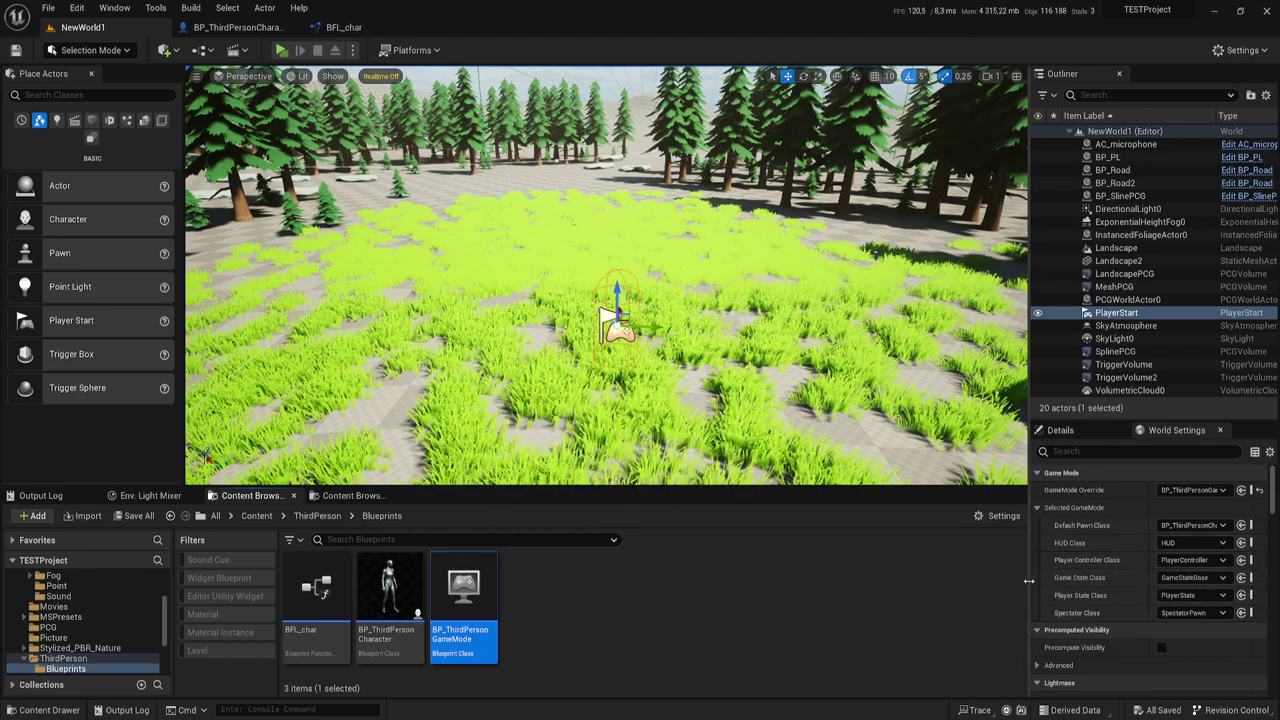
left_click_drag(1030, 578, 970, 578)
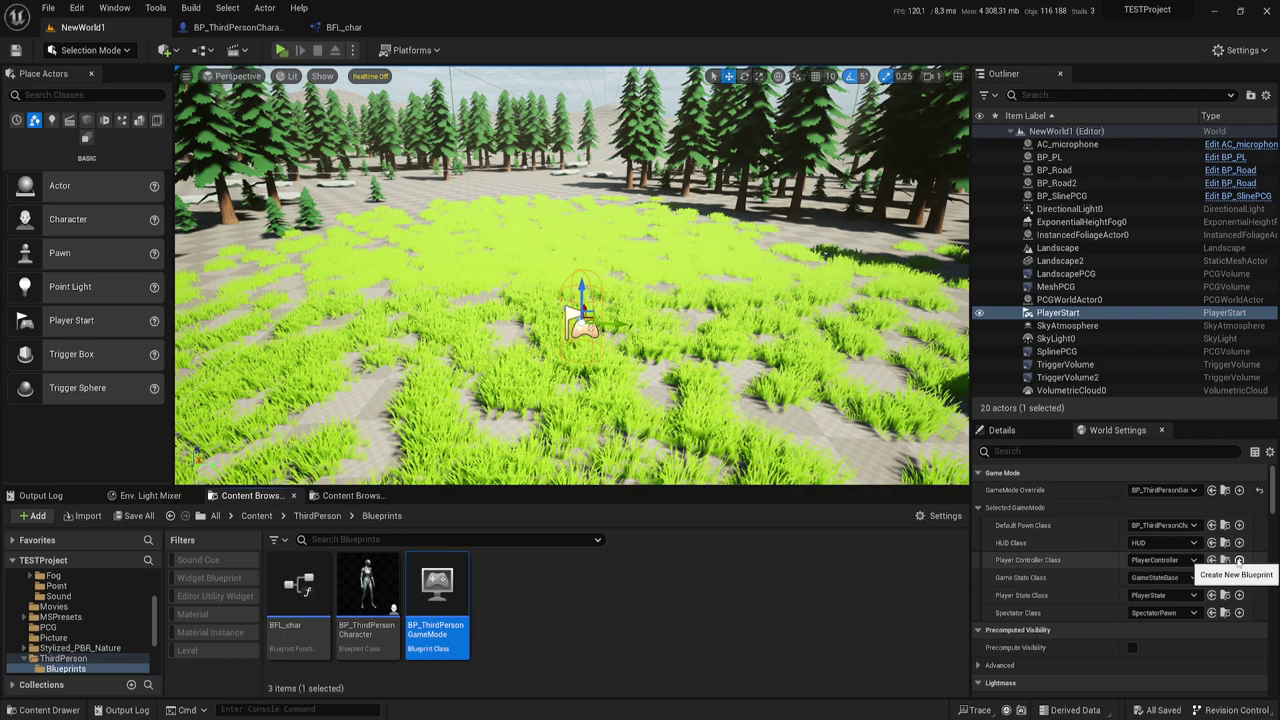
Step: Create a PlayerController Blueprint named MyPlayerController in ThirdPerson/Blueprints
left_click(1239, 561)
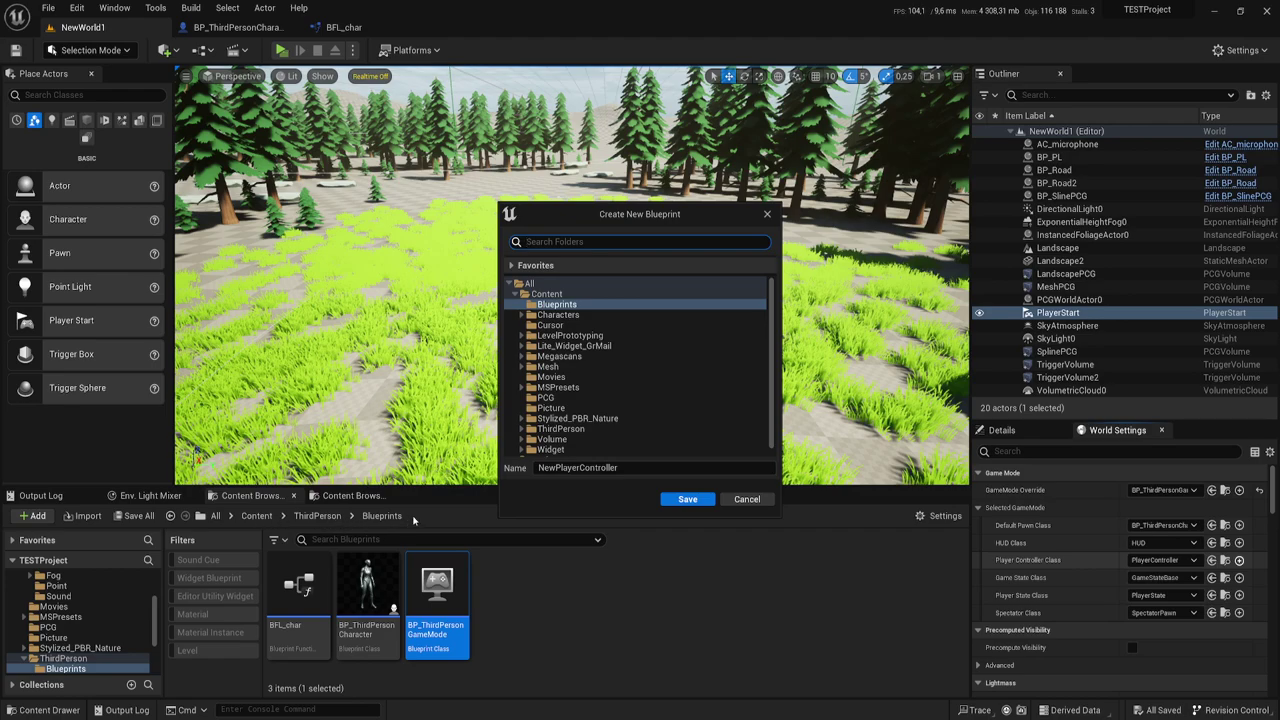
scroll(555, 378, "down", 1)
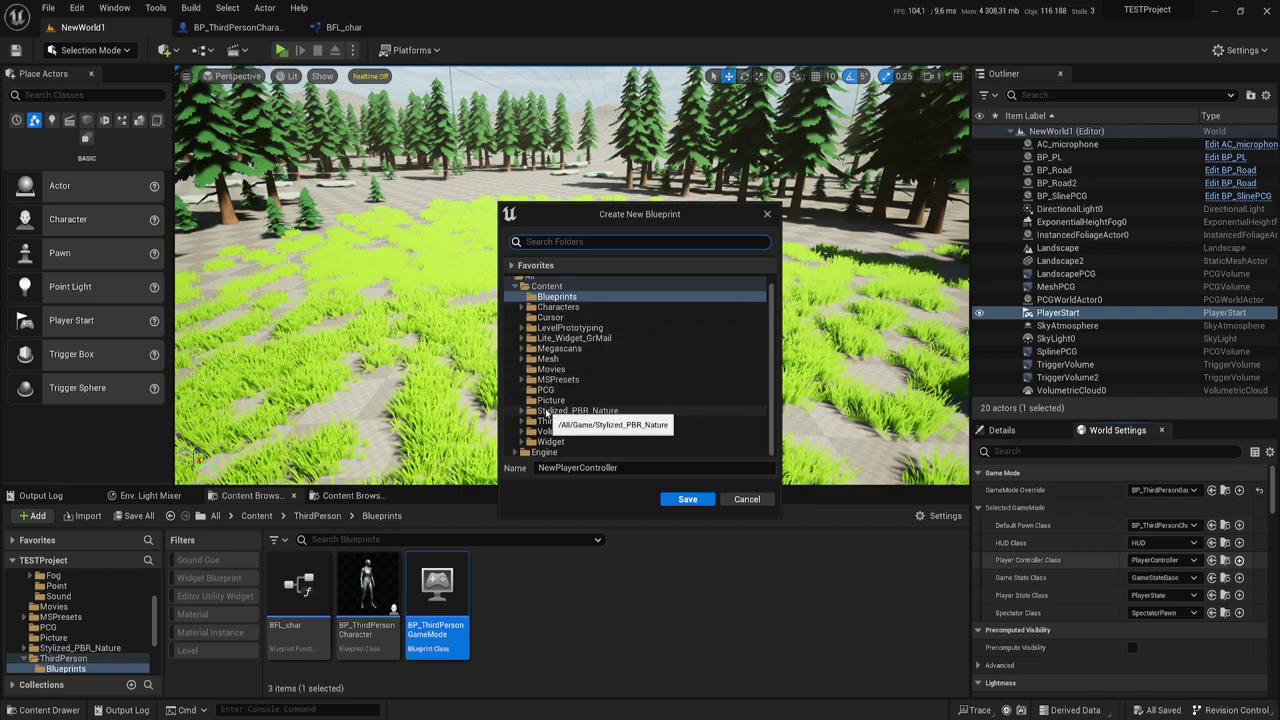
left_click(555, 422)
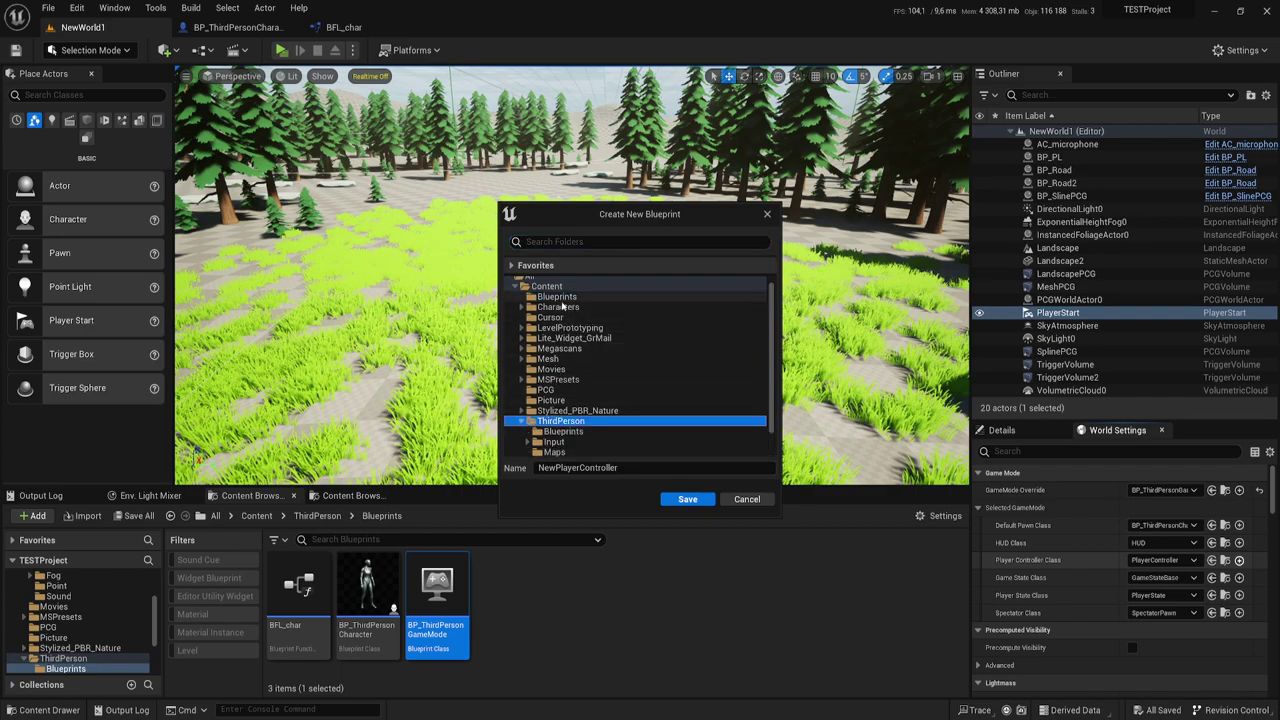
double_click(560, 421)
left_click(564, 432)
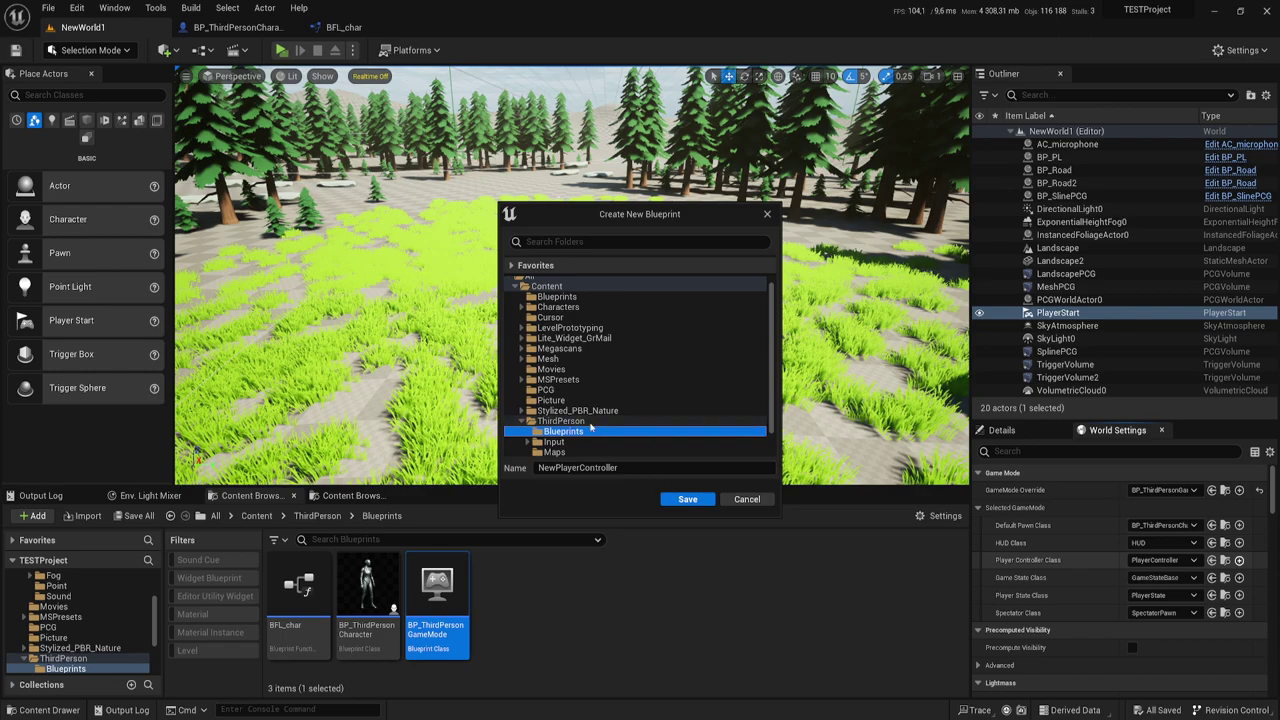
left_click_drag(556, 468, 538, 468)
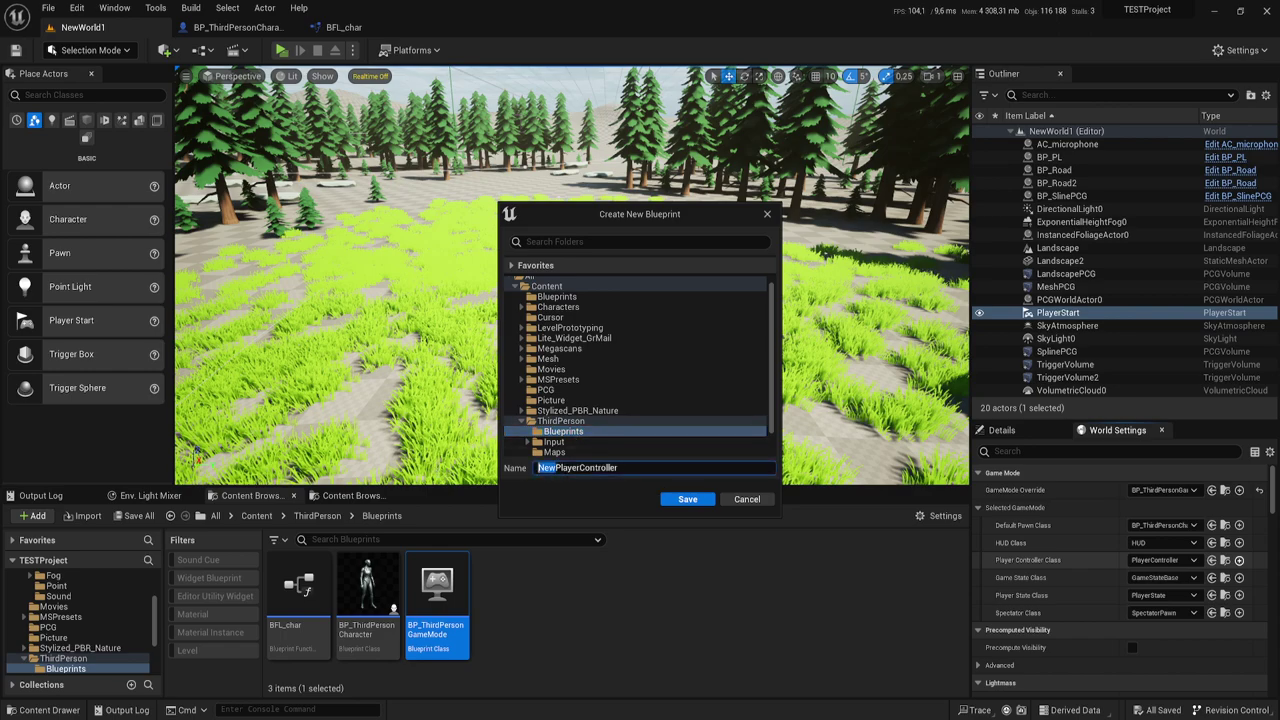
type("My")
left_click(668, 500)
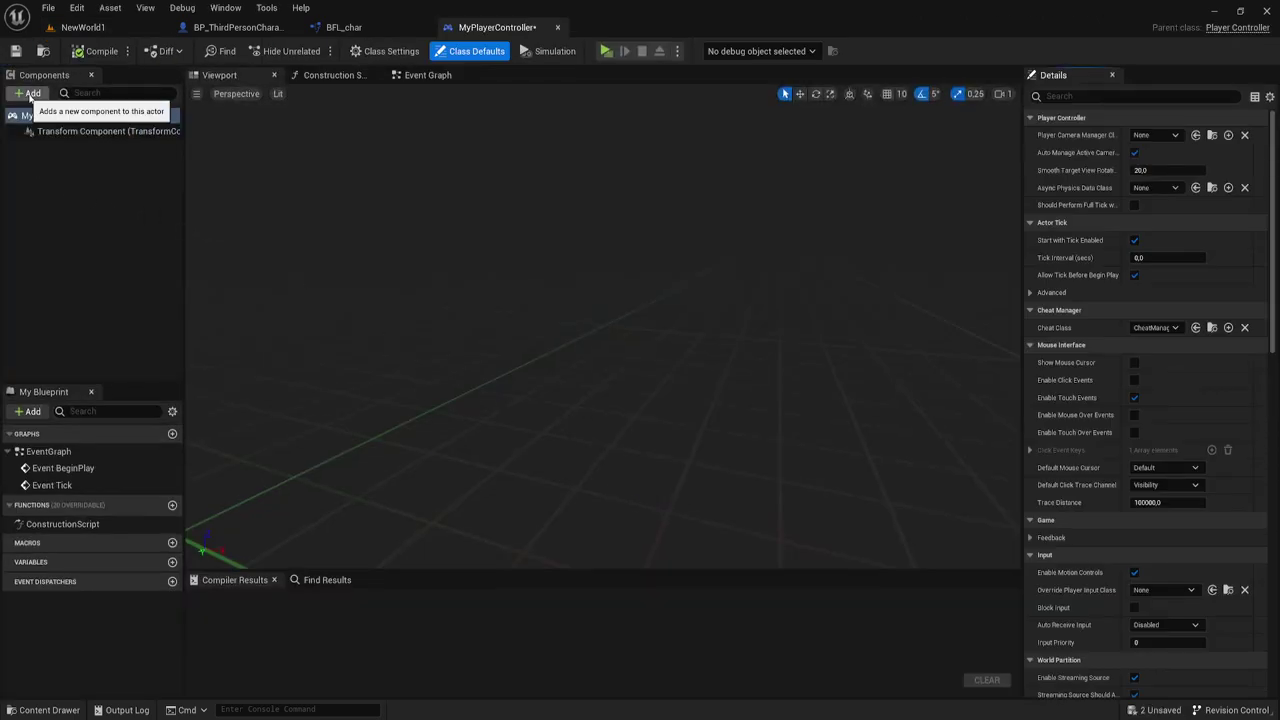
Step: Compile MyPlayerController, frame Event Tick in its Event Graph, and save the Blueprint
left_click(100, 51)
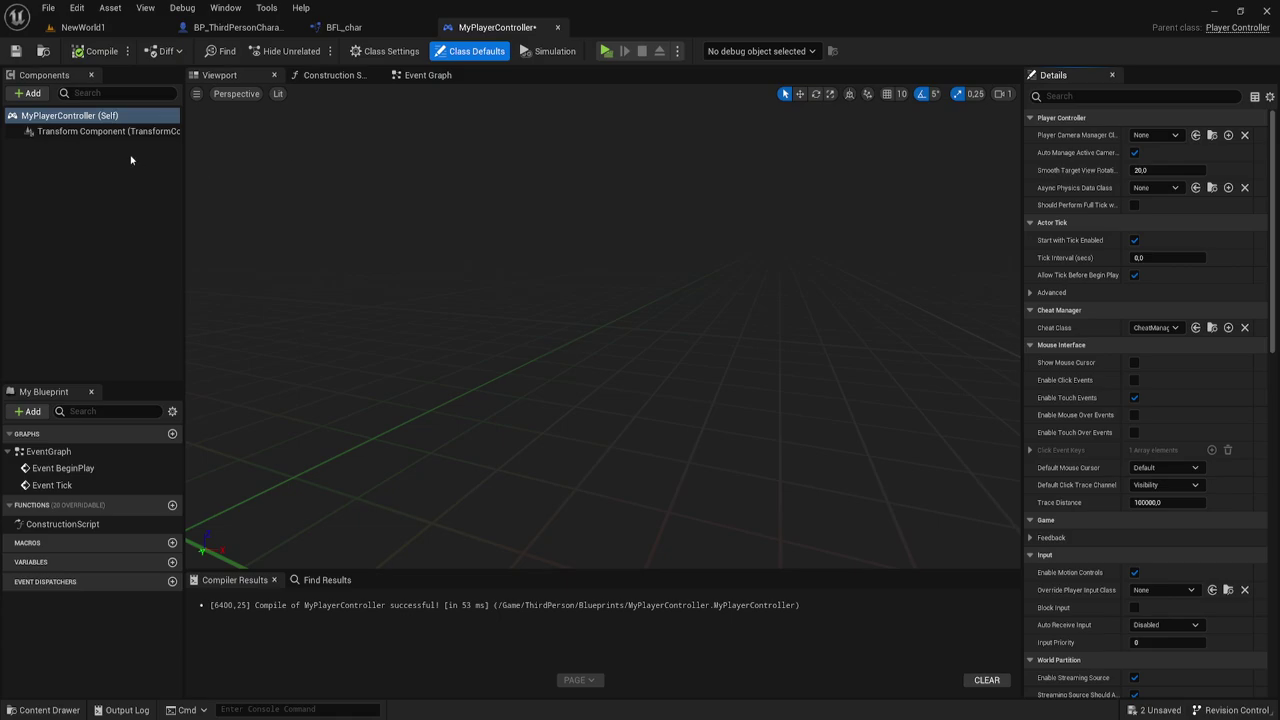
left_click(428, 75)
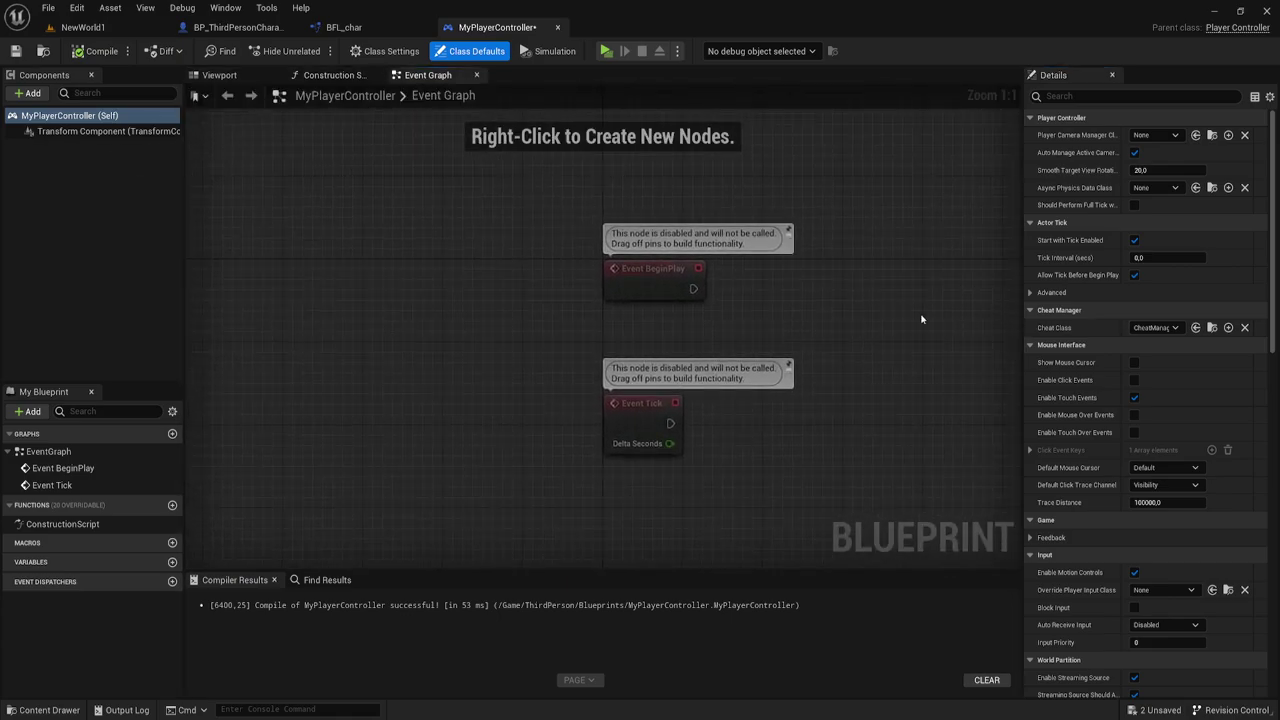
scroll(590, 291, "down", 1)
right_click_drag(590, 295, 539, 261)
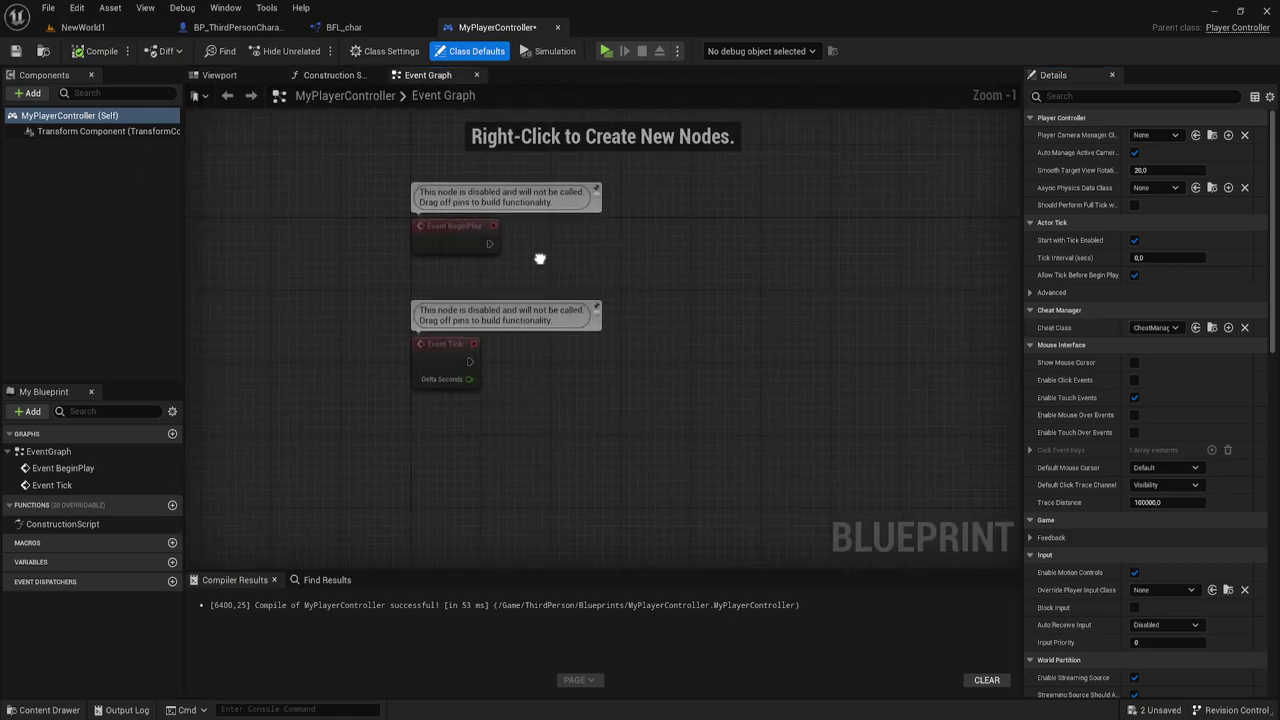
left_click(439, 354)
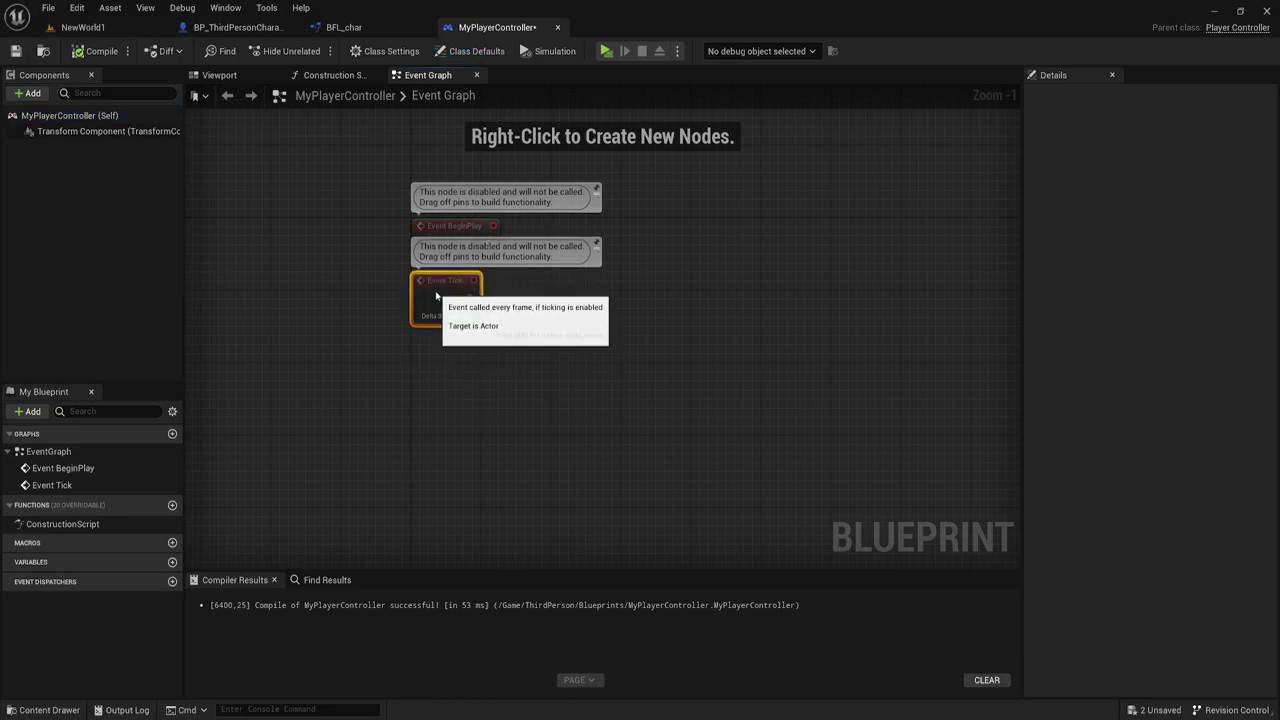
mouse_move(518, 407)
right_mouse_down()
mouse_move(546, 182)
mouse_move(457, 283)
right_mouse_up()
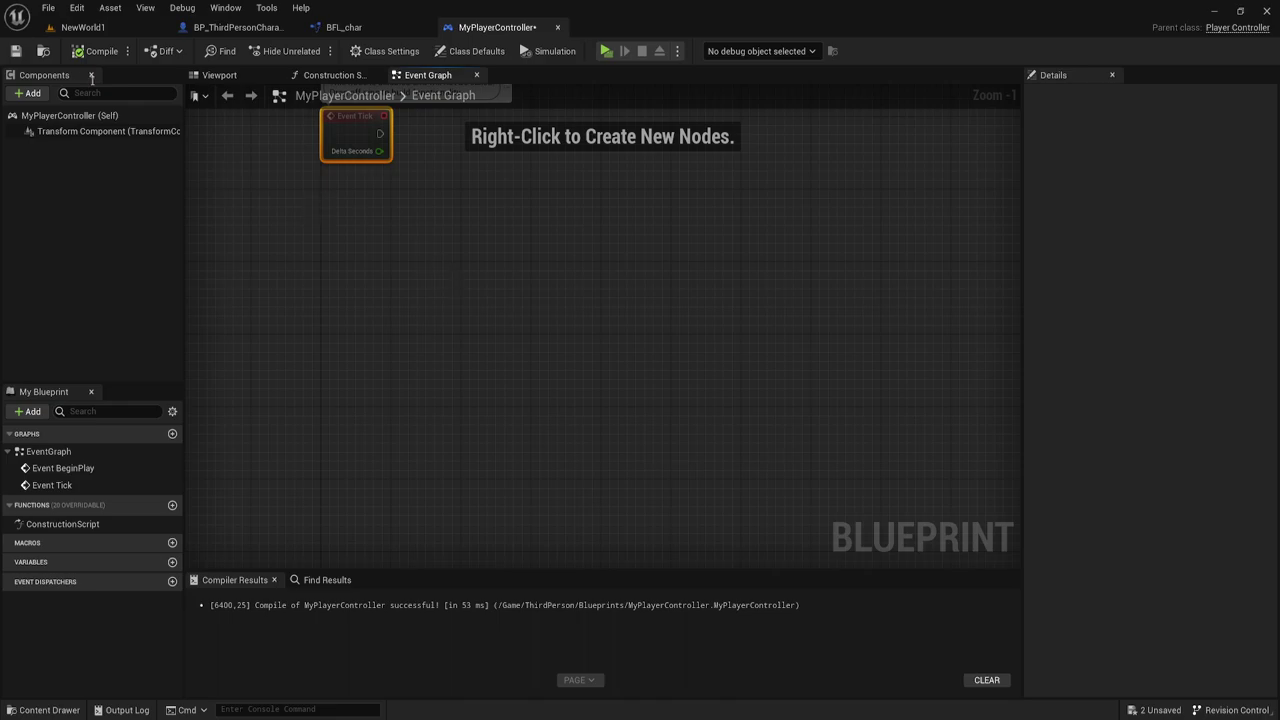
left_click(15, 51)
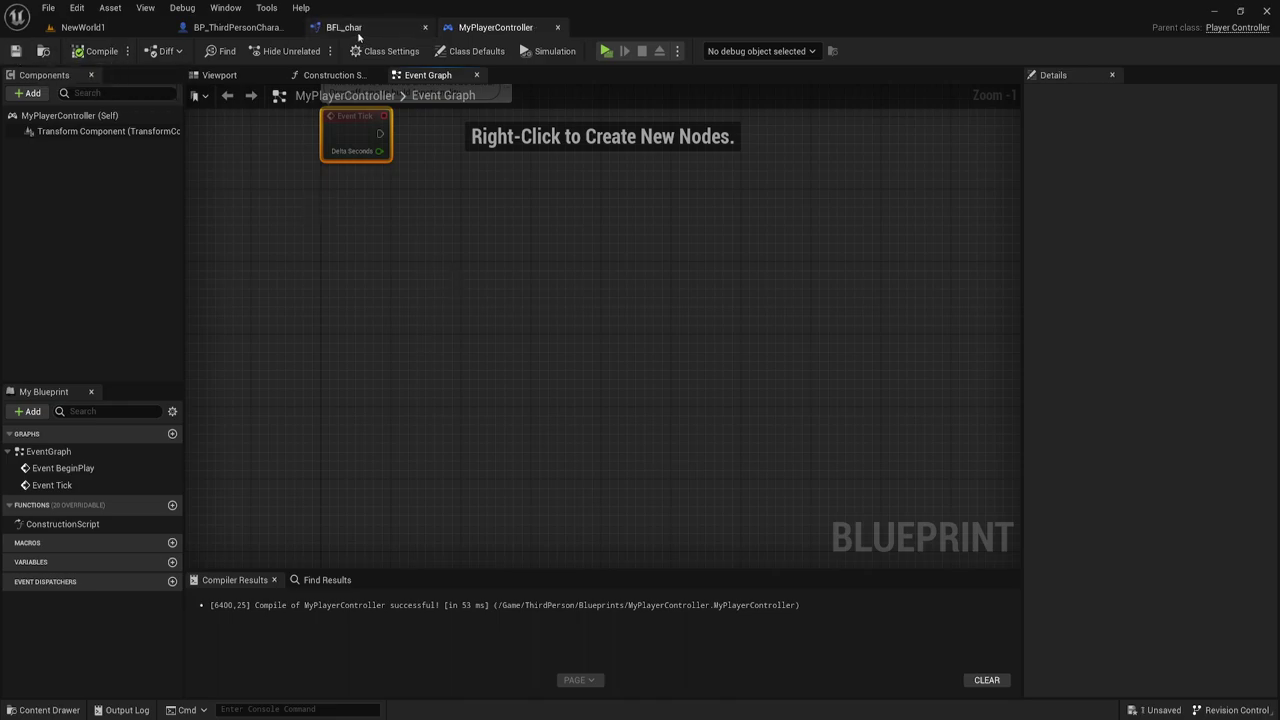
Step: In NewWorld1, save all content, including BP_ThirdPersonGameMode using MyPlayerController as controller class
left_click(82, 27)
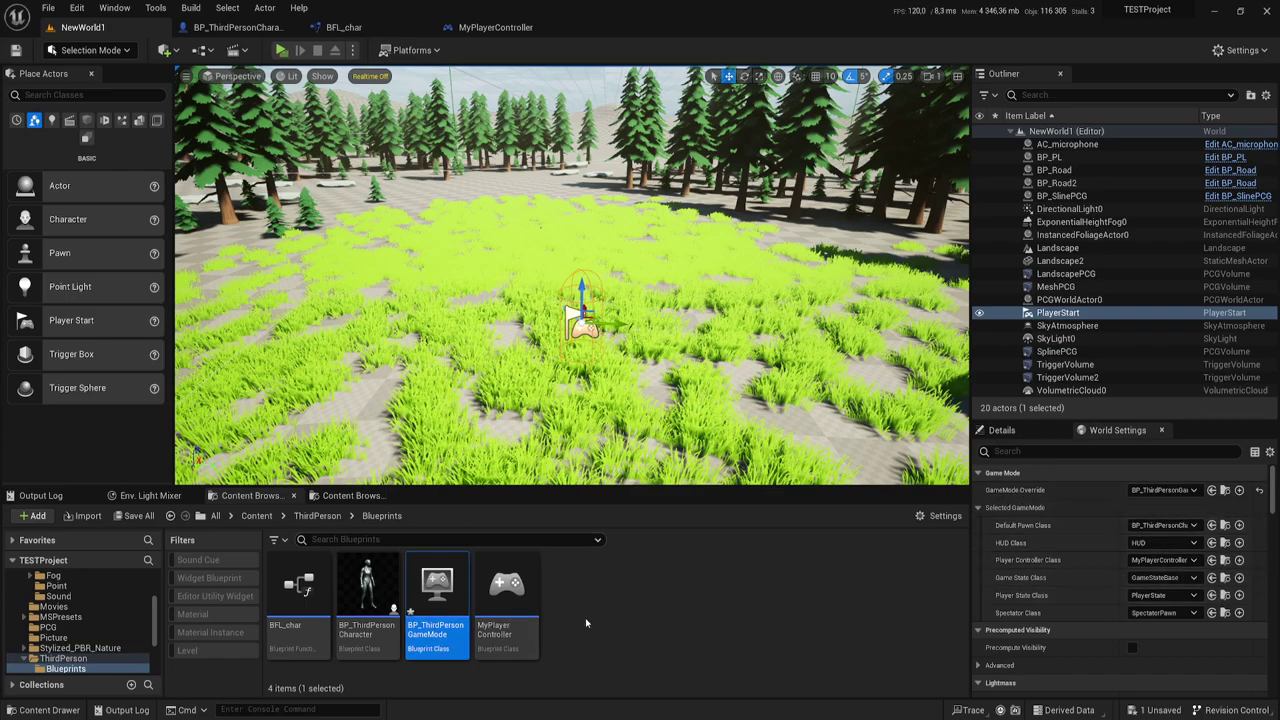
left_click(138, 516)
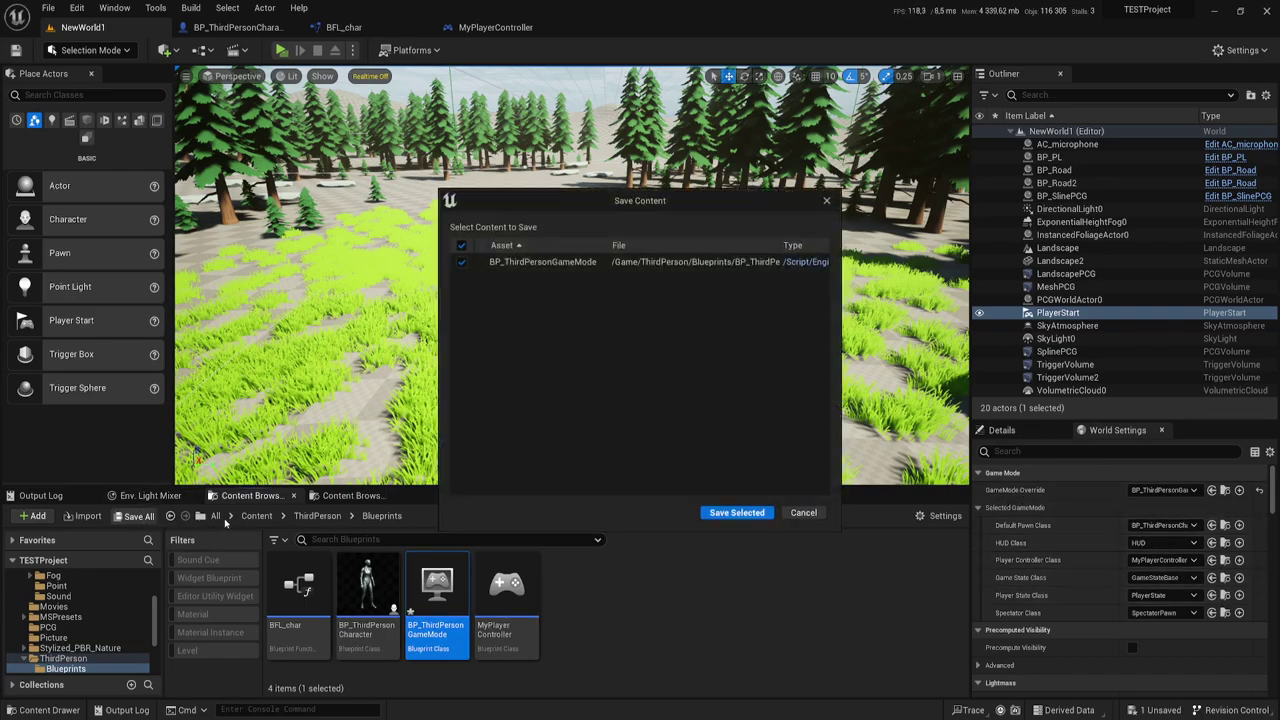
left_click(738, 513)
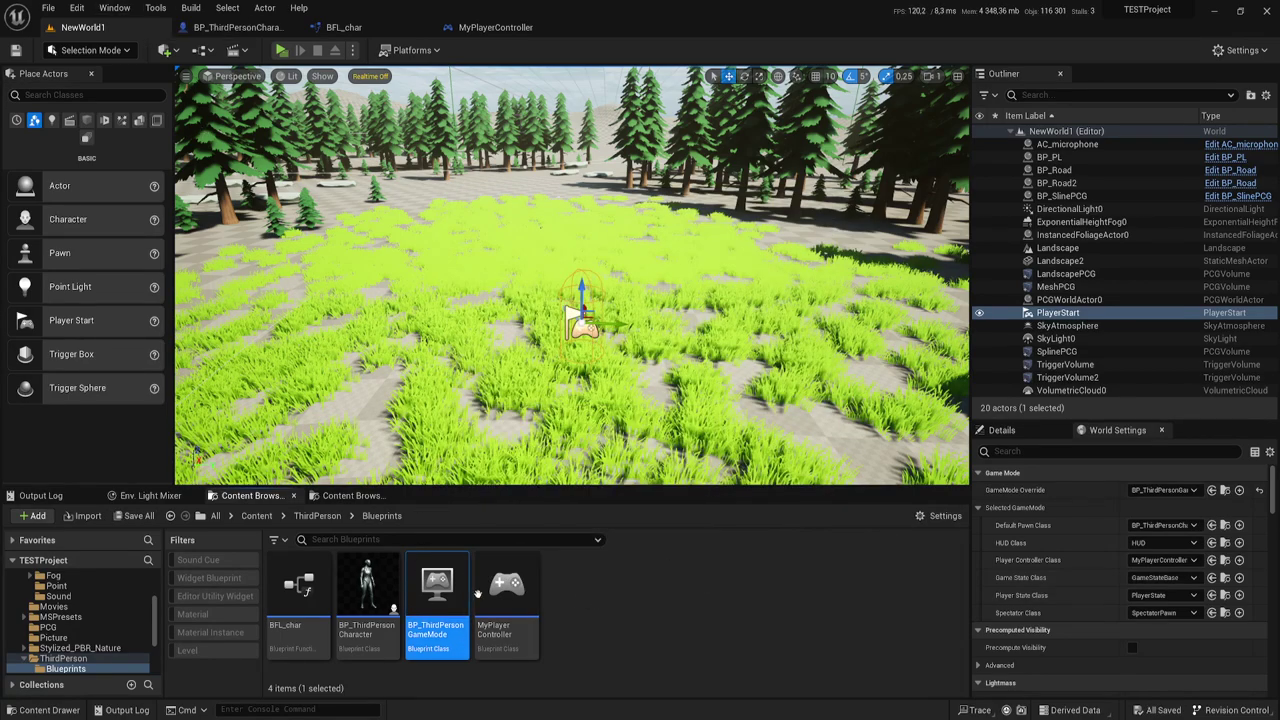
Step: In Project Settings > Input, add an action mapping named Cheats bound to Scroll Lock
left_click(77, 8)
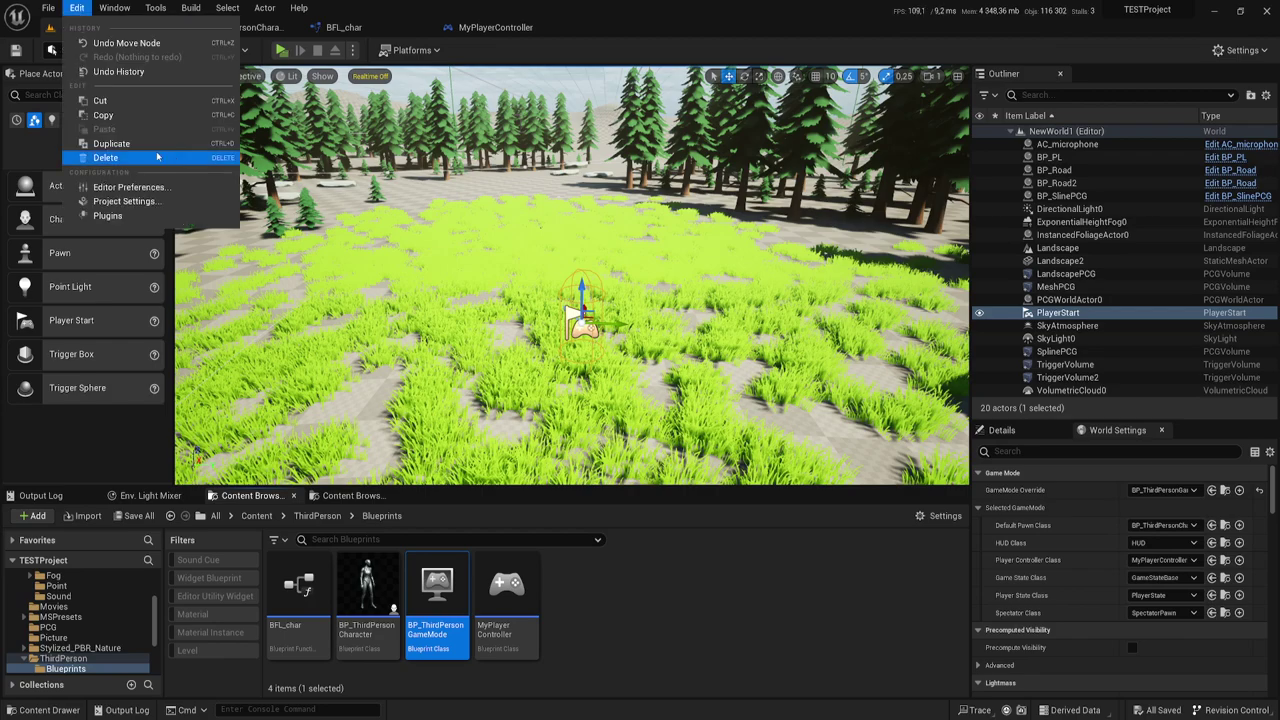
left_click(116, 204)
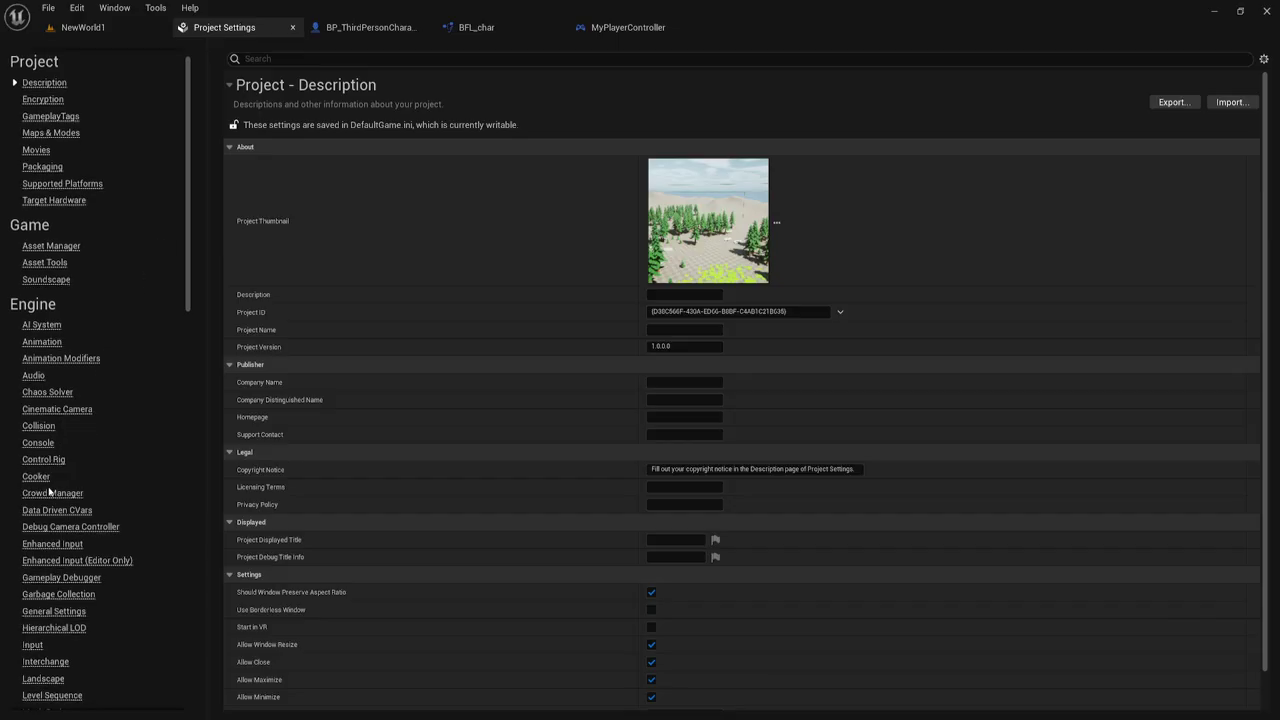
scroll(42, 337, "down", 3)
left_click(33, 583)
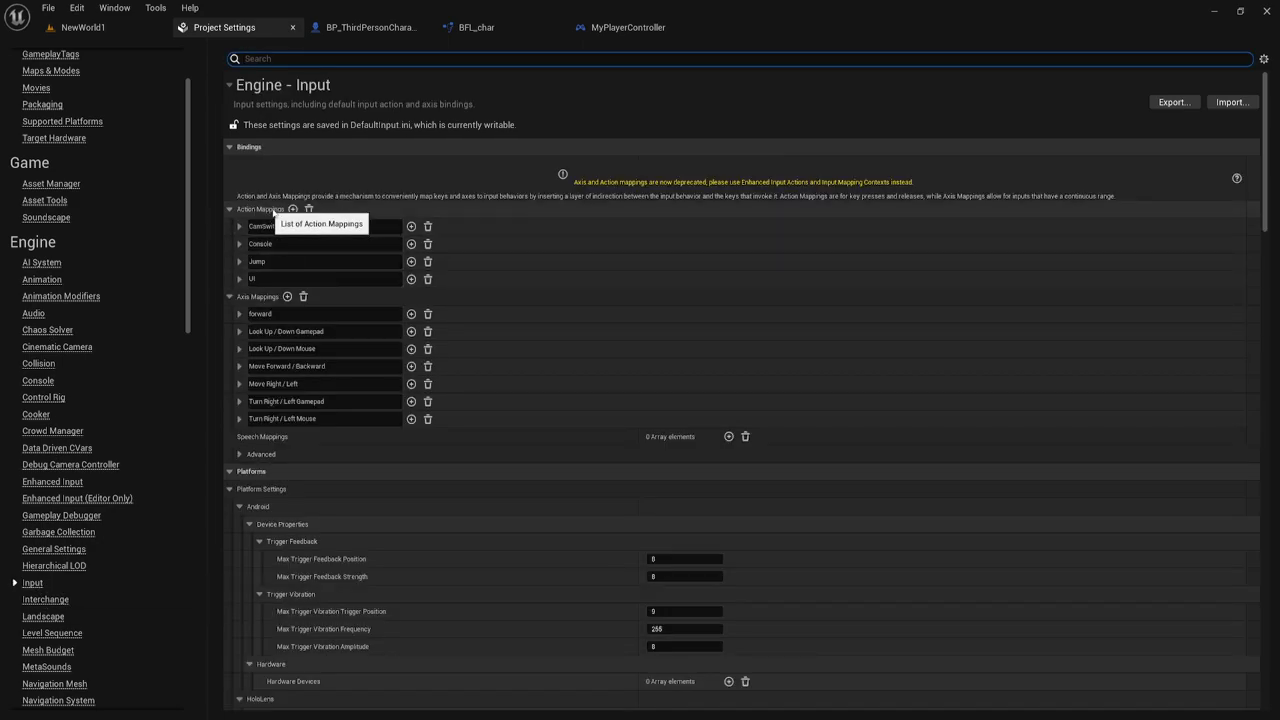
left_click(292, 209)
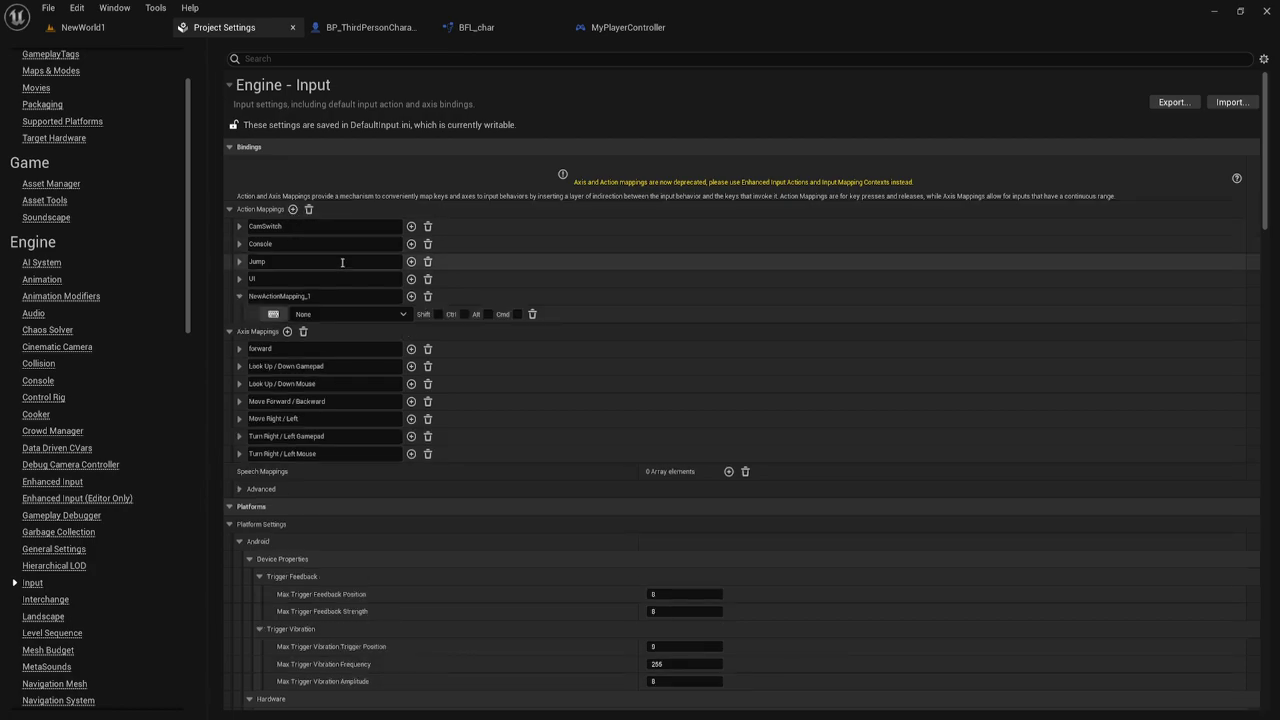
left_click(322, 296)
left_click_drag(322, 296, 172, 301)
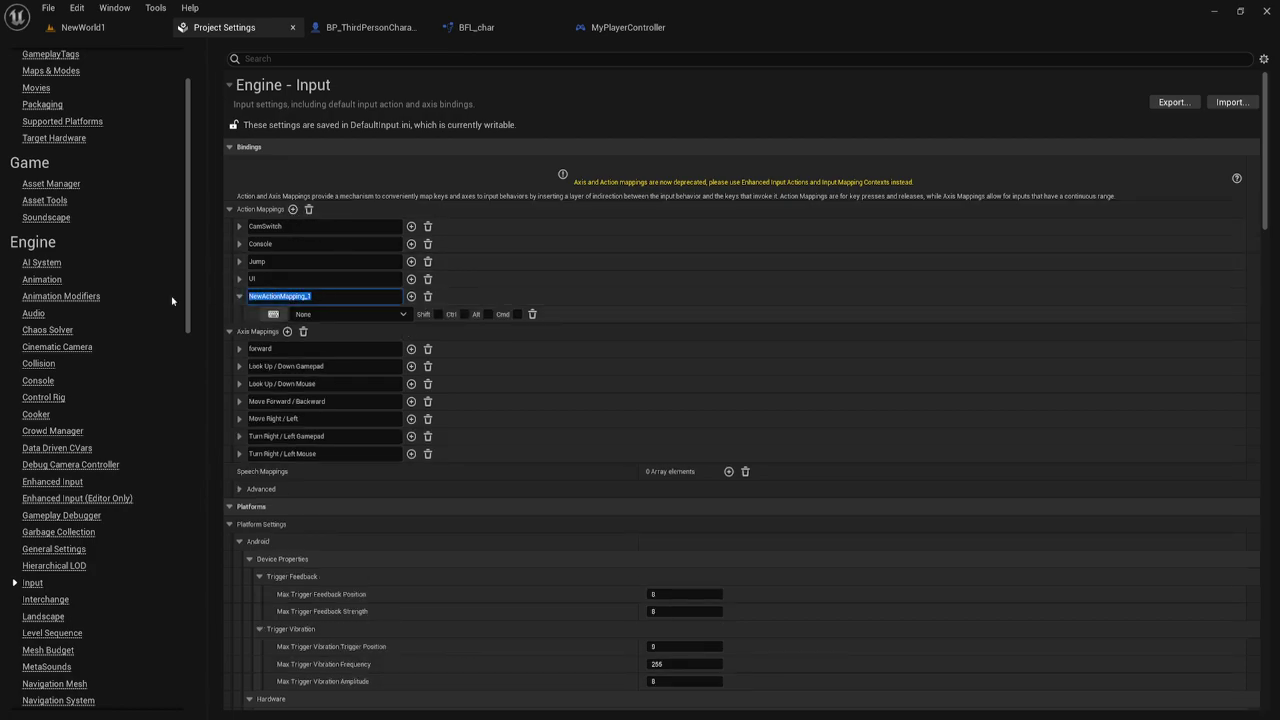
key("BackSpace")
type("Cheats")
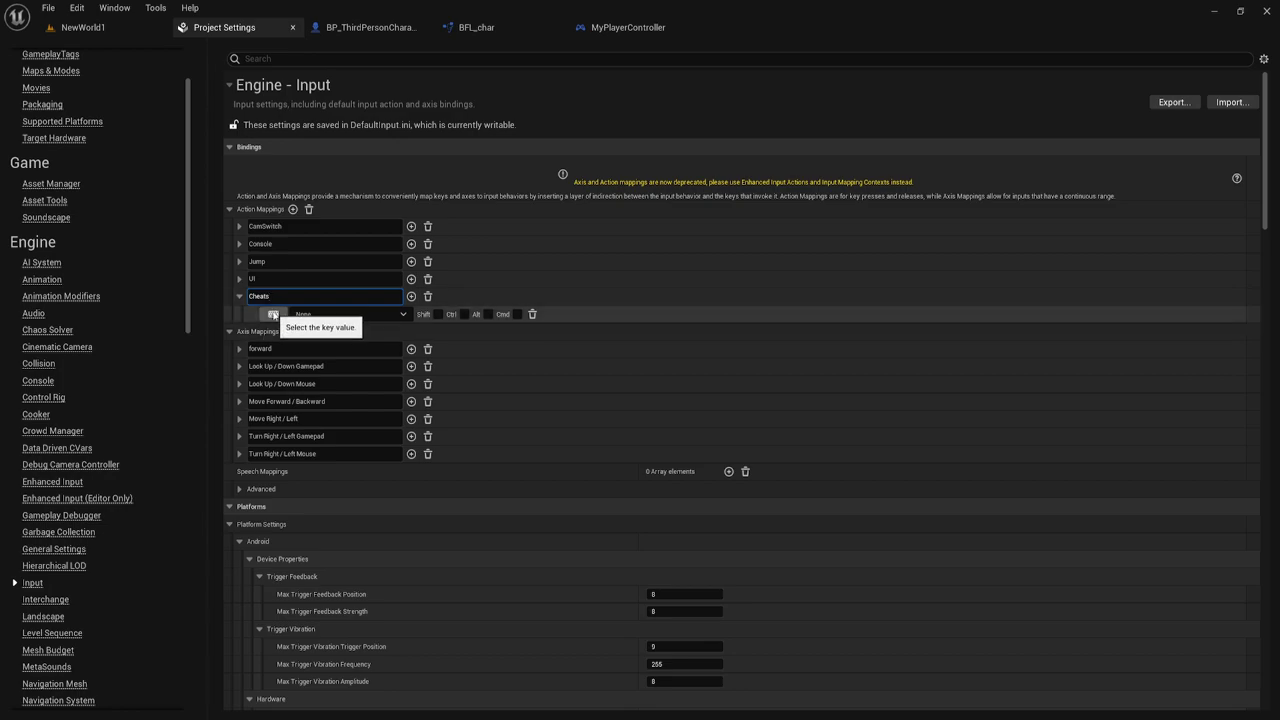
left_click(273, 315)
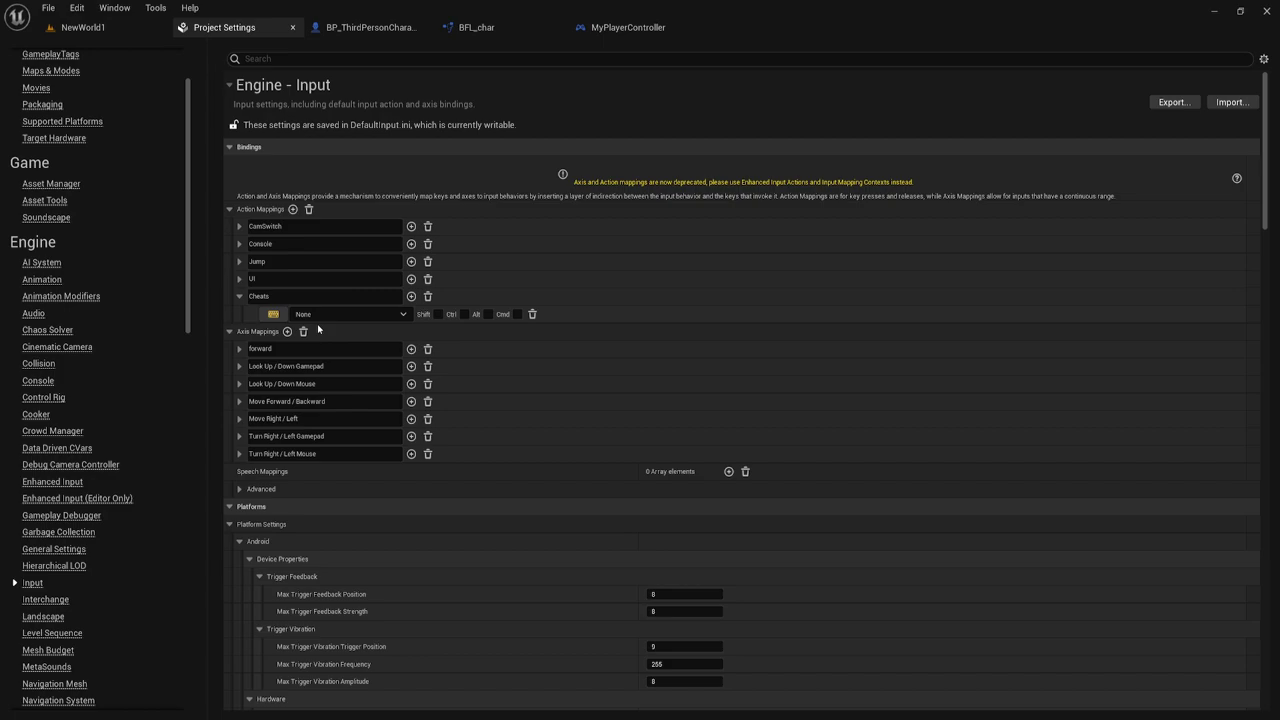
key("Scroll_Lock")
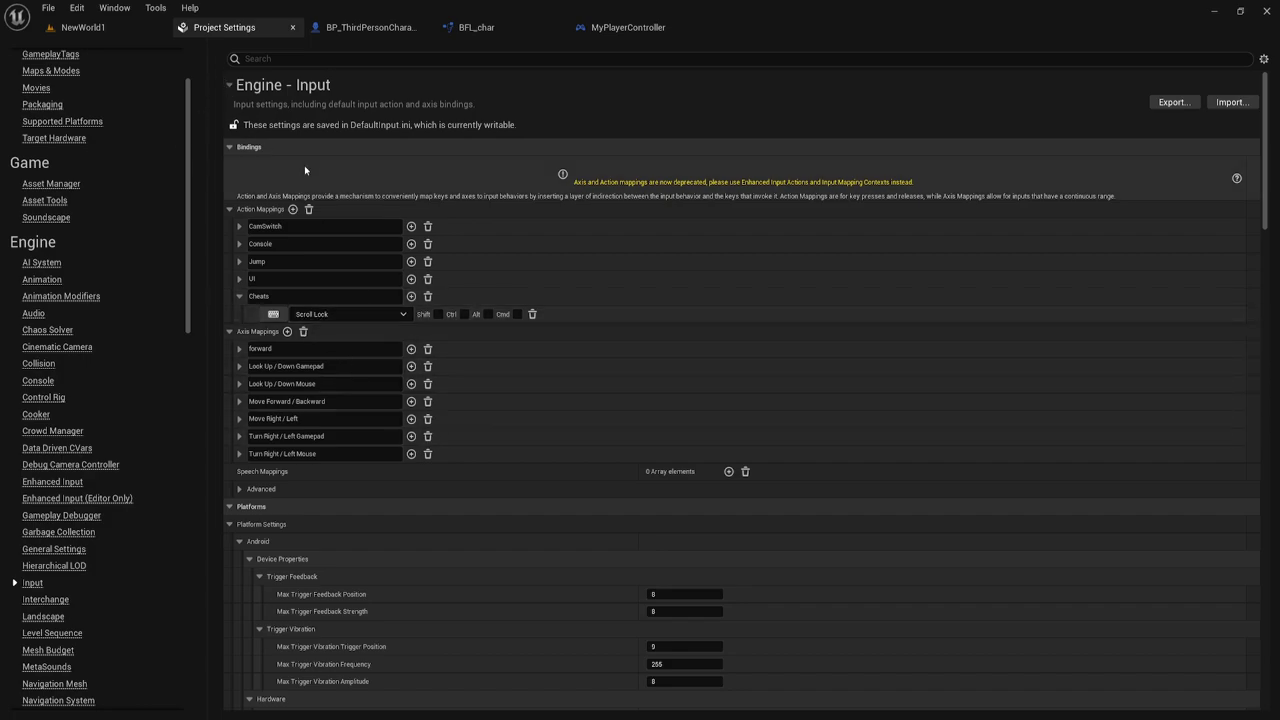
Step: Create a User Widget blueprint named WG_cheats in the ThirdPerson Blueprints folder
left_click(293, 28)
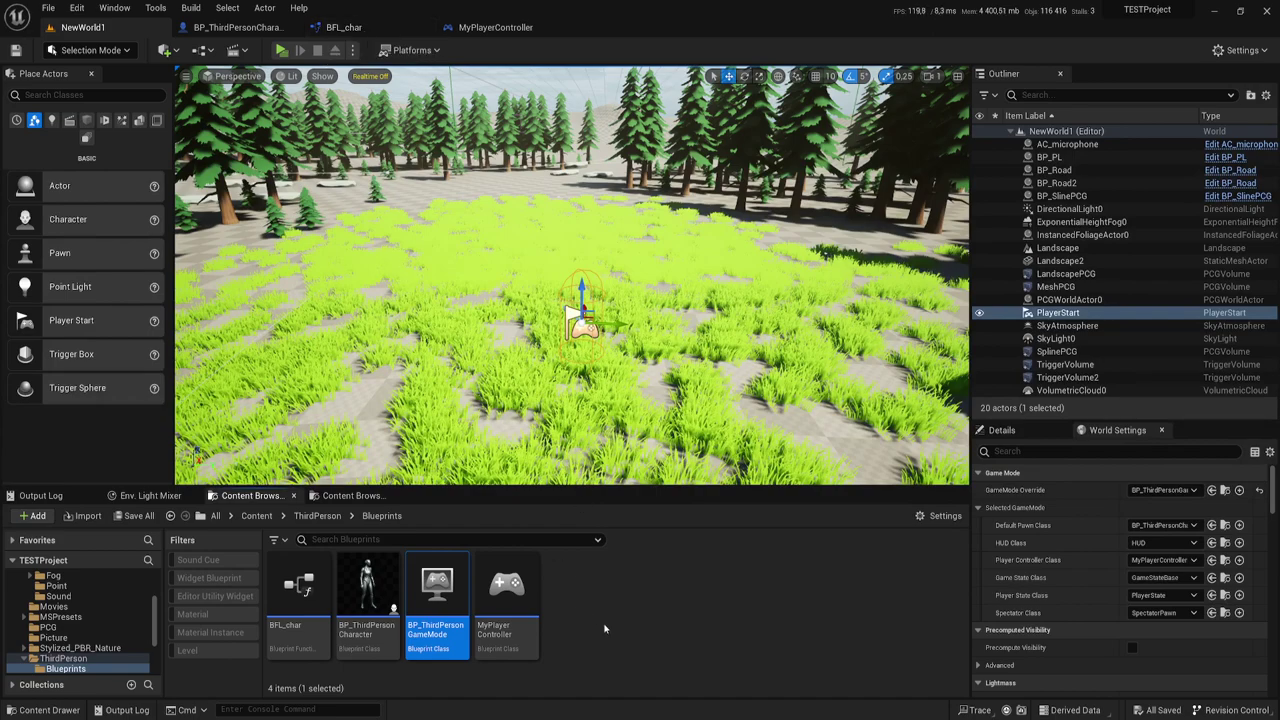
left_click(605, 626)
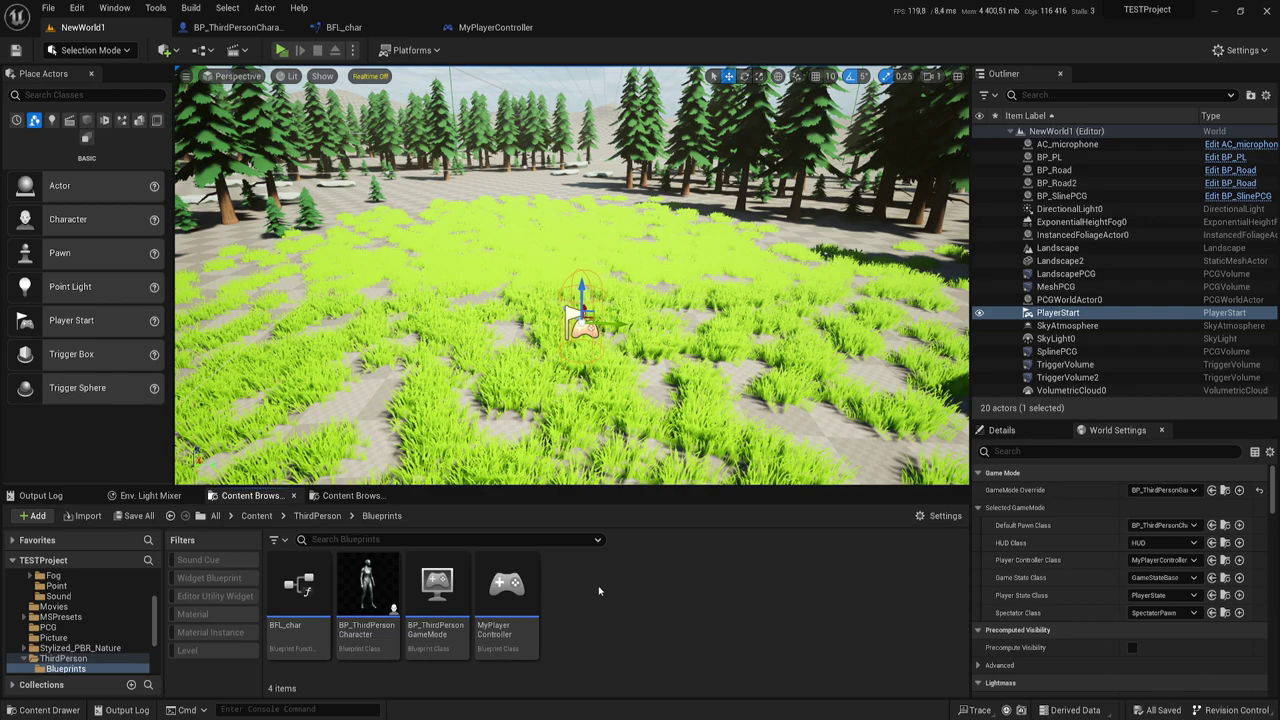
right_click(608, 596)
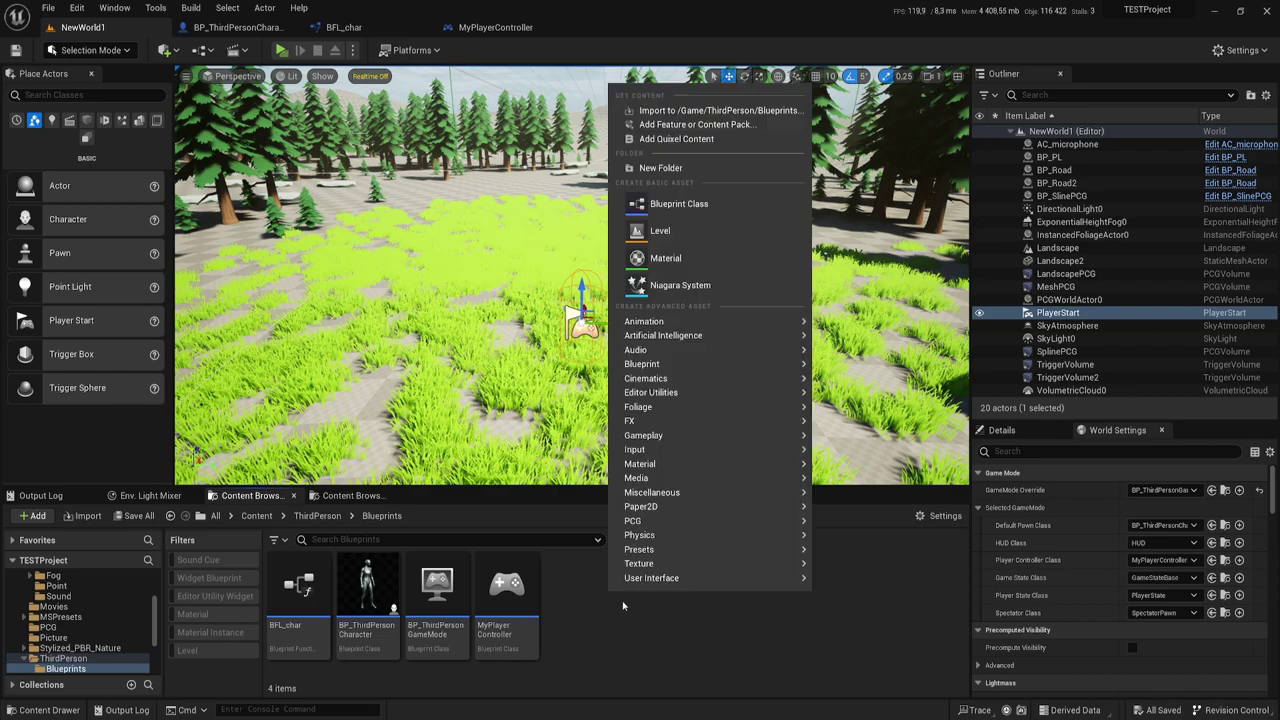
left_click(597, 604)
right_click(597, 600)
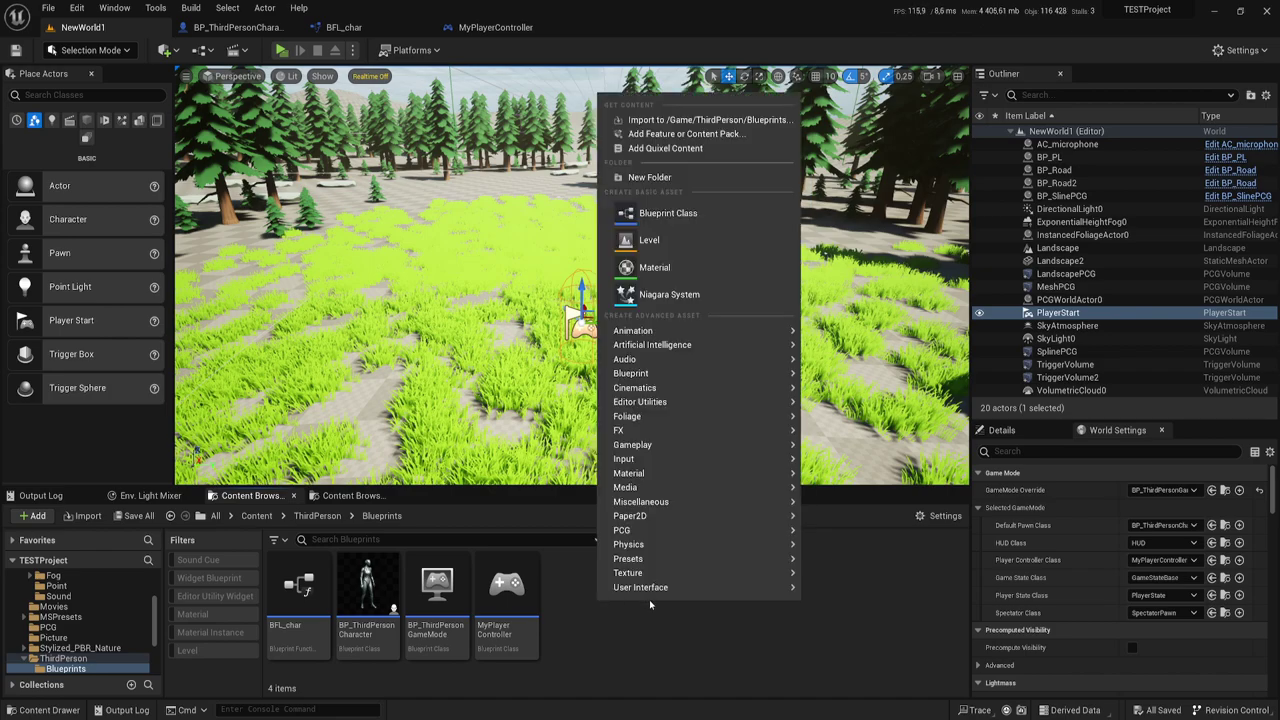
mouse_move(656, 590)
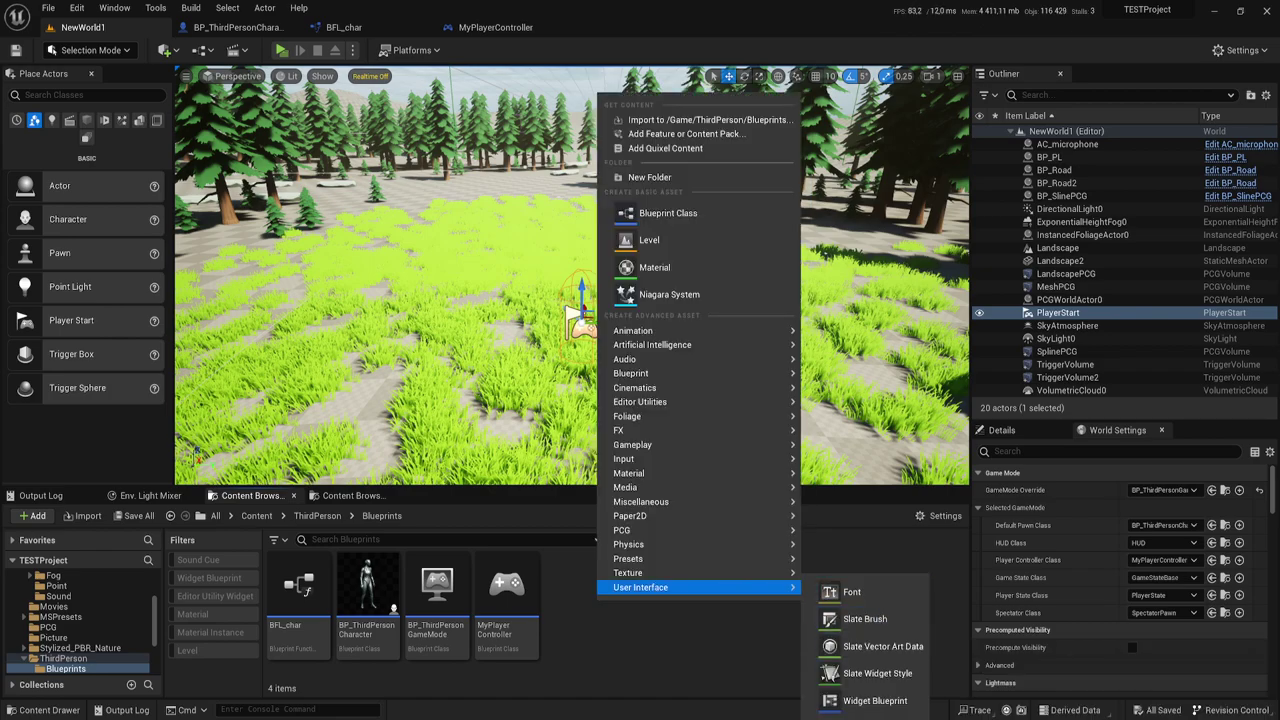
left_click(846, 699)
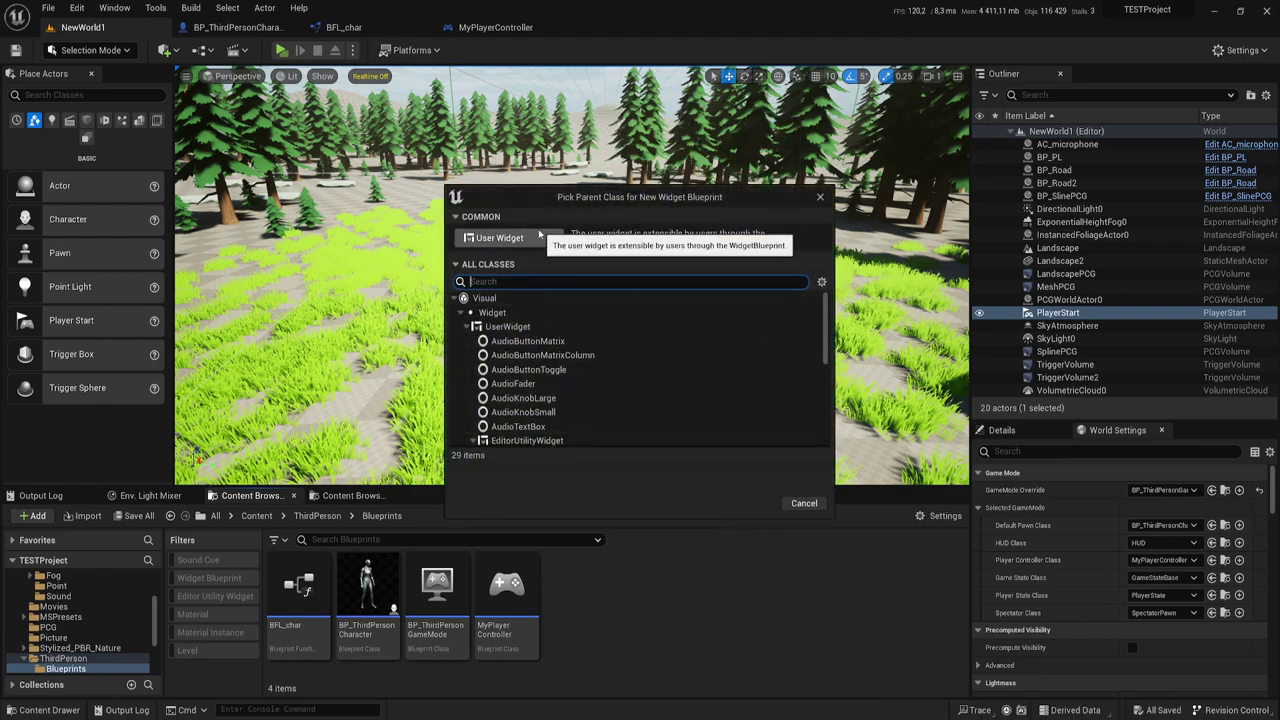
left_click(495, 237)
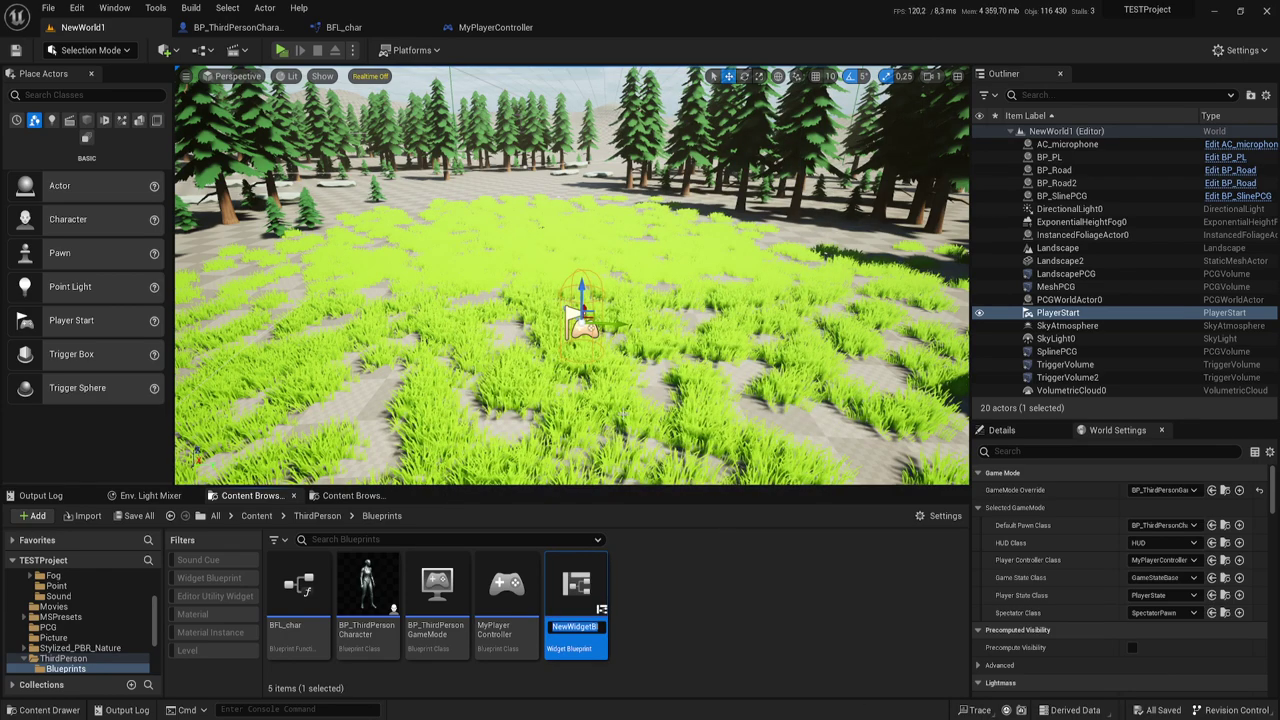
type("WG_cheats")
key("Return")
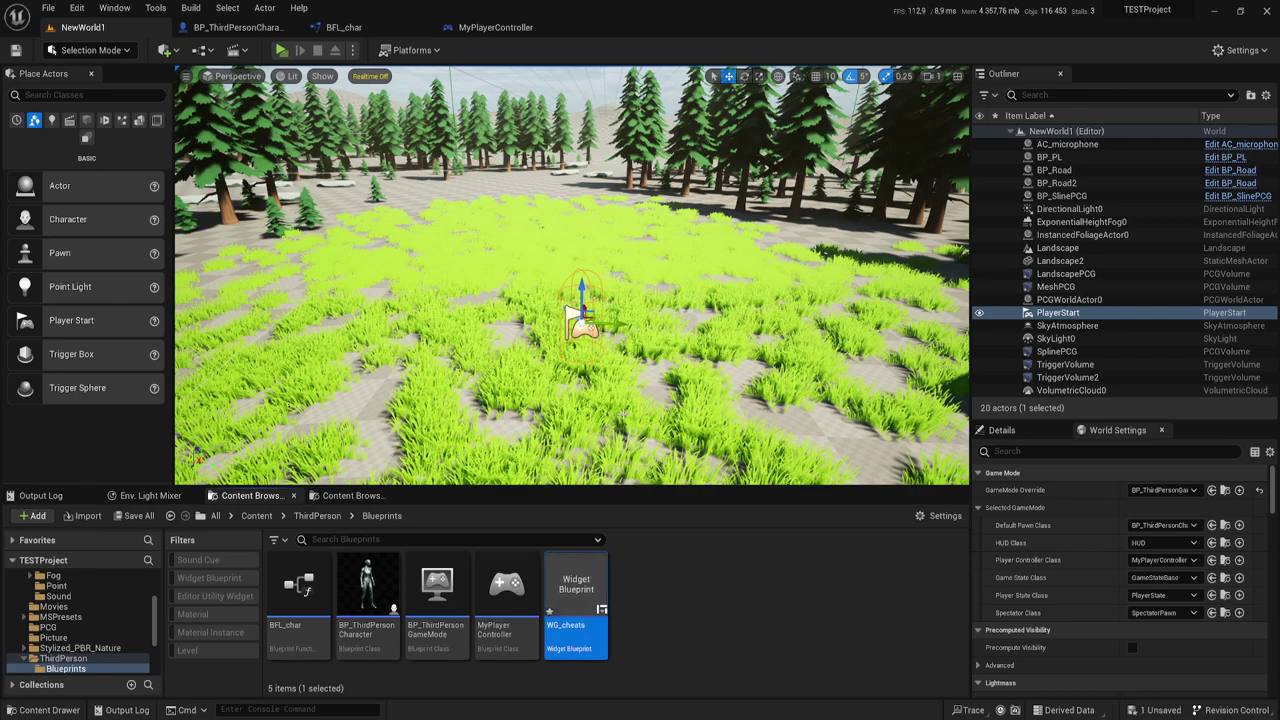
Step: Open WG_cheats and place a Canvas Panel with a Text Box on it
double_click(575, 590)
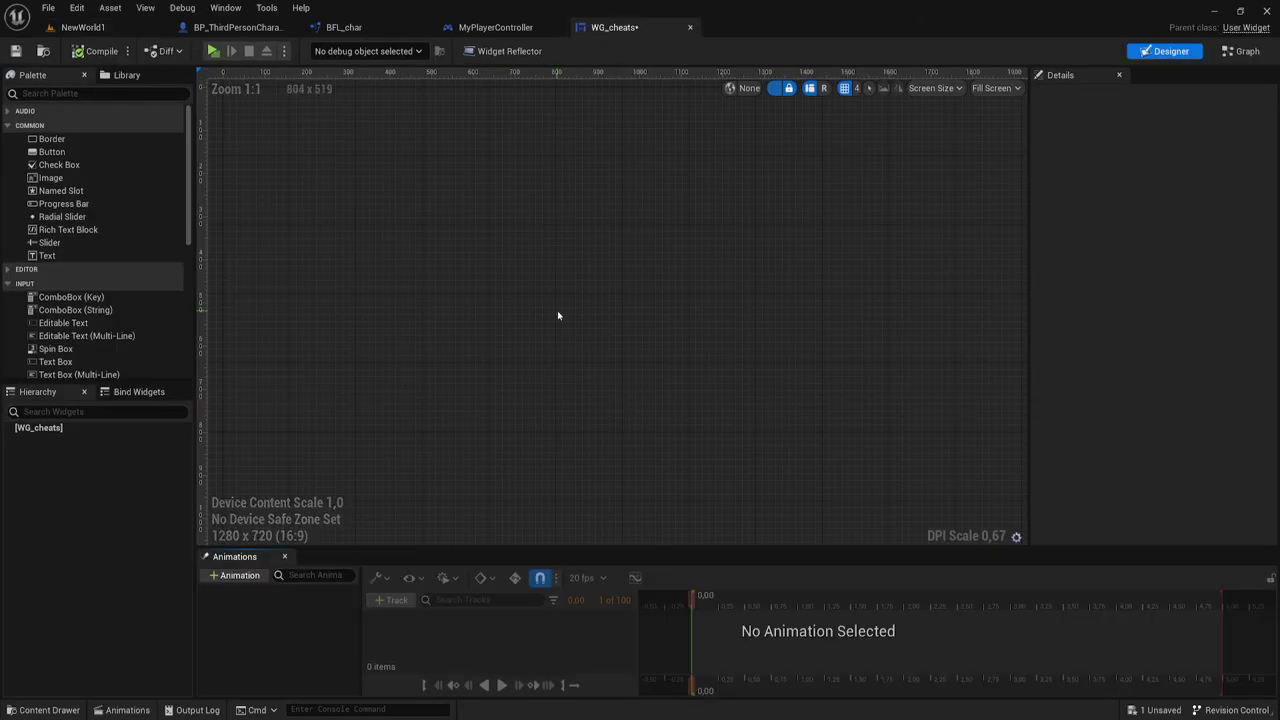
scroll(81, 338, "down", 5)
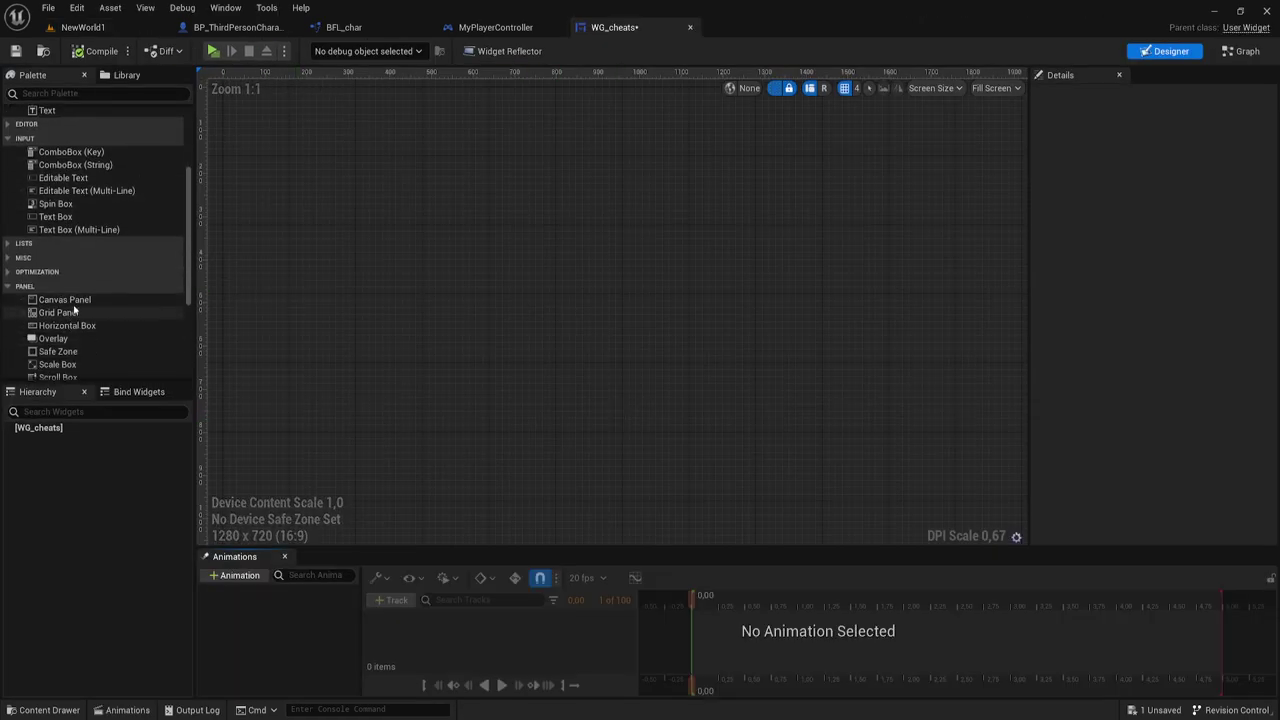
left_click_drag(64, 299, 471, 296)
scroll(471, 296, "down", 3)
right_click_drag(500, 294, 551, 289)
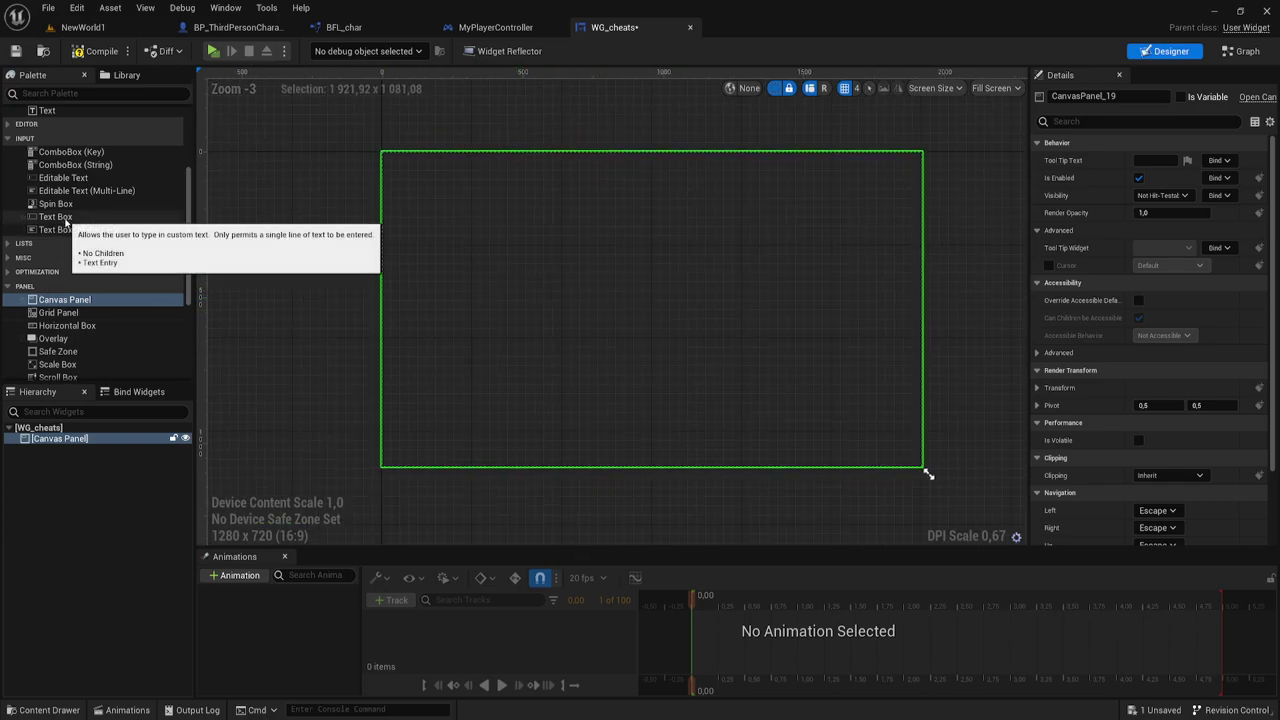
left_click_drag(65, 222, 568, 355)
Step: Anchor the text box at bottom centre and enlarge it to about 838 by 277
left_click(1170, 160)
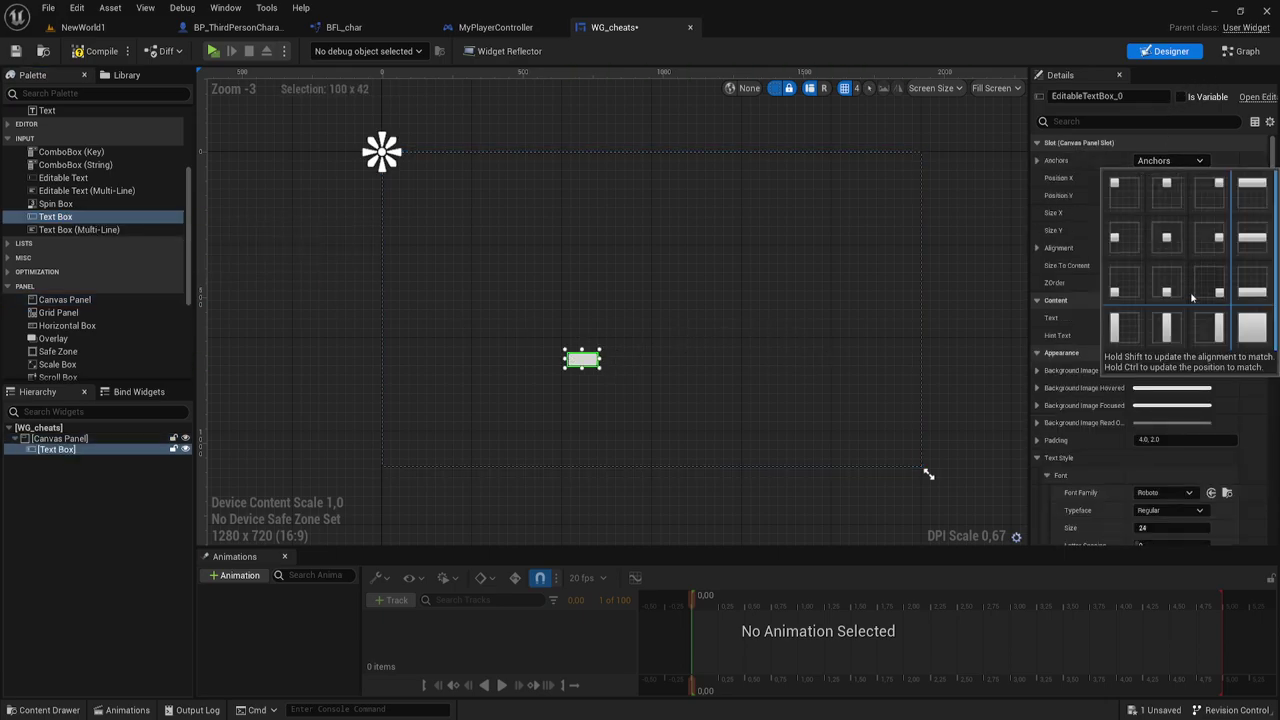
left_click(1179, 293)
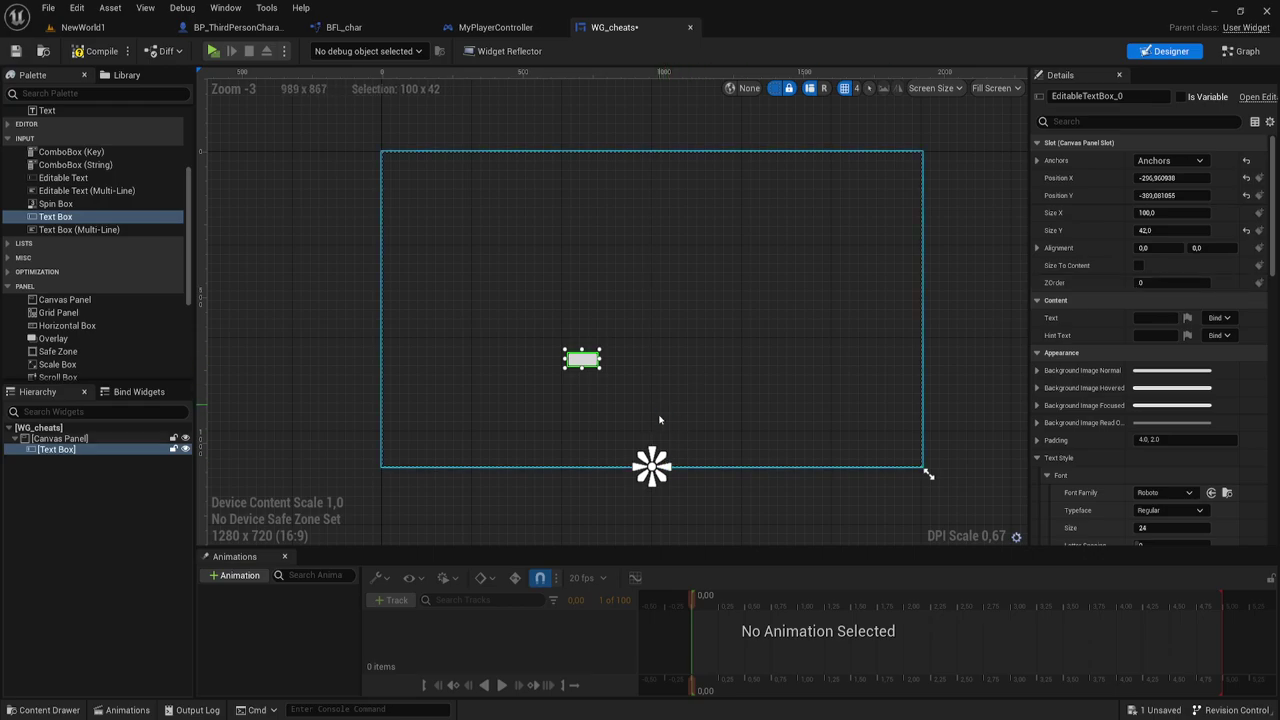
mouse_move(601, 369)
left_mouse_down()
mouse_move(782, 437)
mouse_move(707, 402)
left_mouse_up()
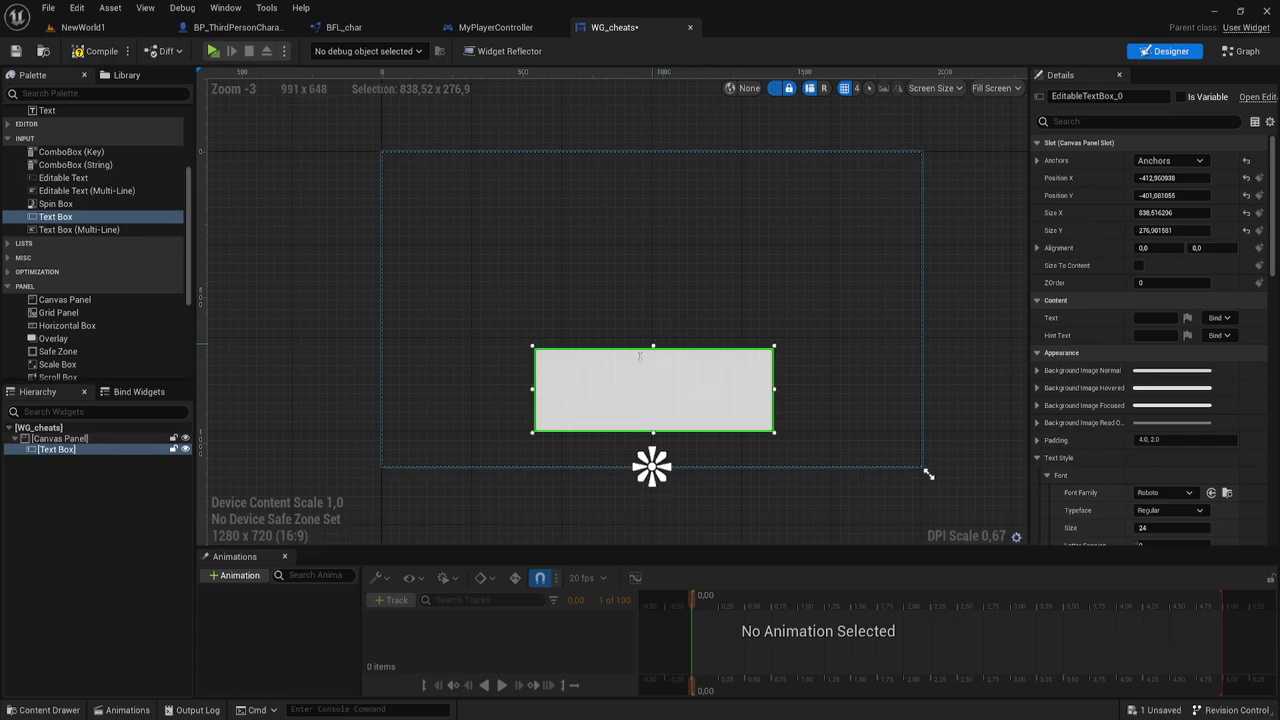
Step: Give the text box font size 140 and text 'sesese', then widen it
scroll(1075, 378, "down", 2)
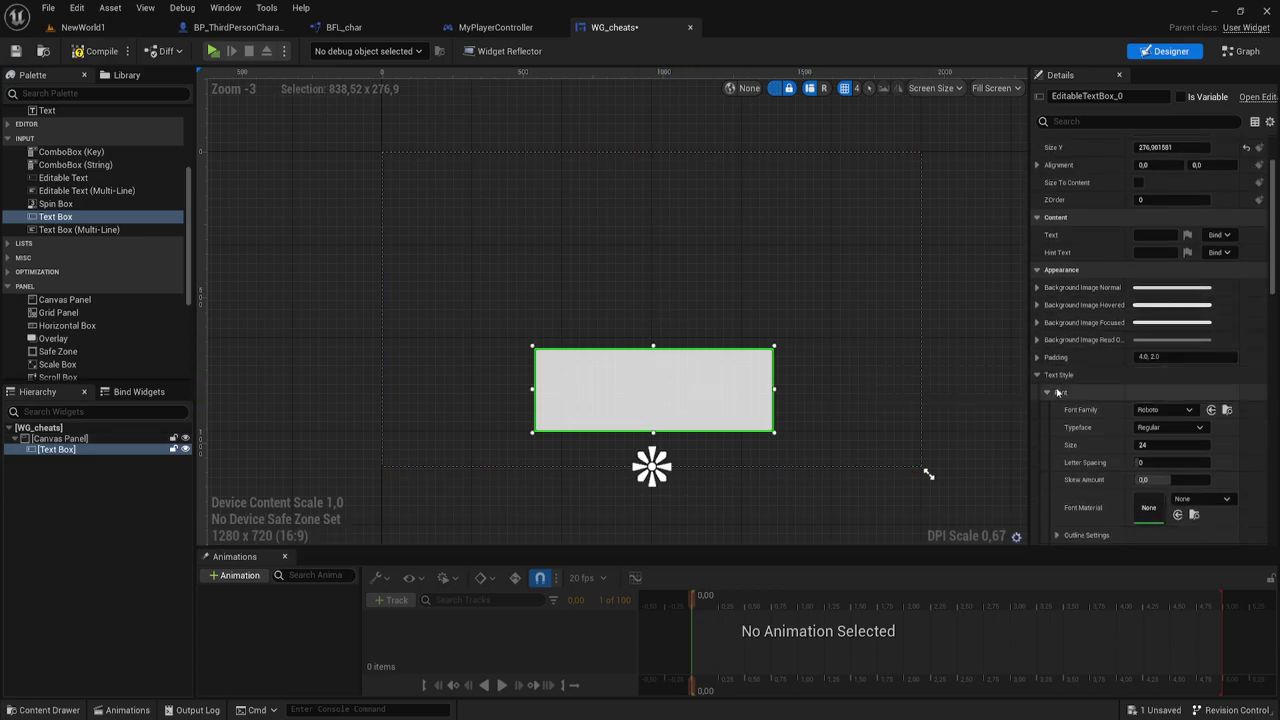
scroll(1110, 370, "down", 2)
left_click(1150, 361)
type("140")
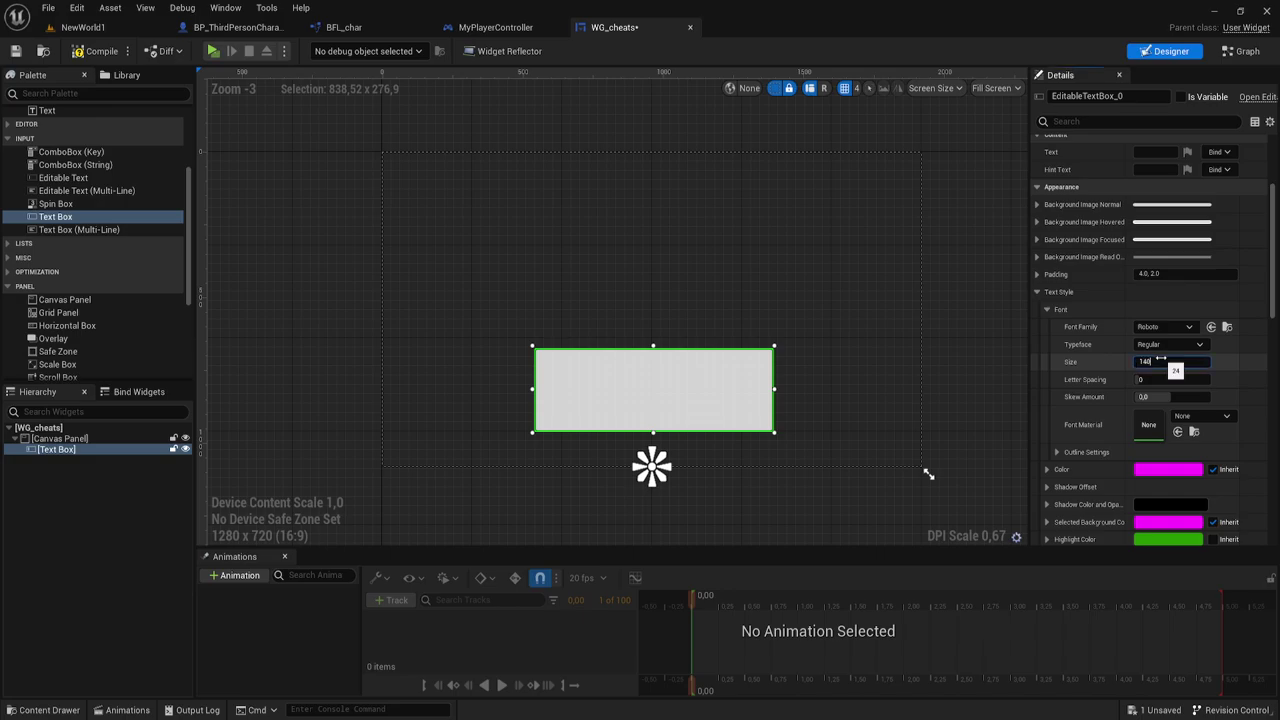
key("Return")
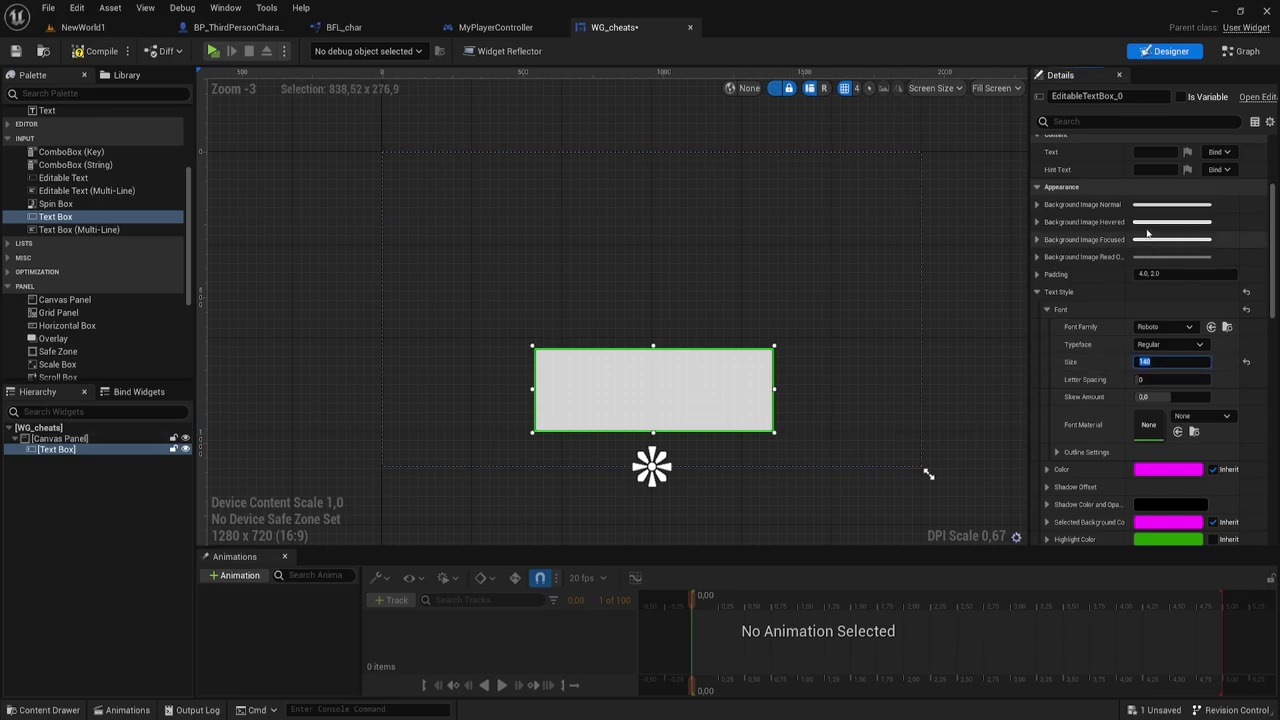
scroll(1155, 300, "up", 2)
left_click(1155, 235)
type("sesese")
key("Return")
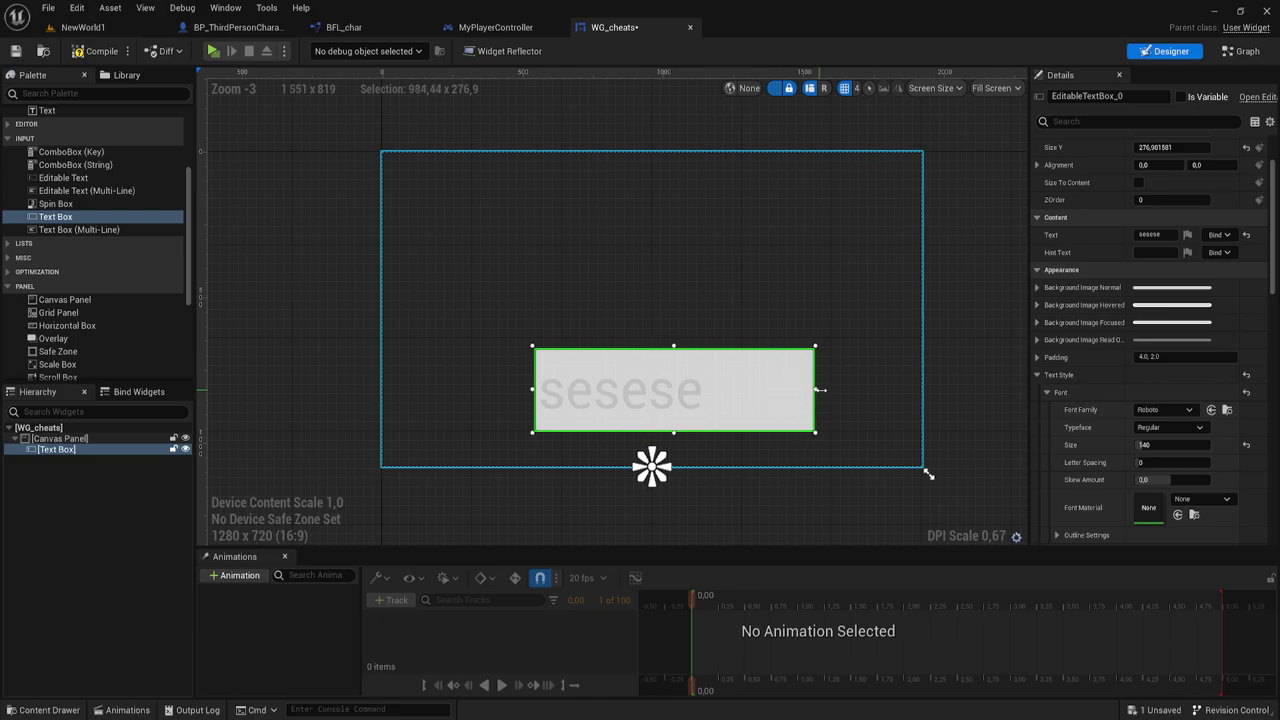
mouse_move(773, 390)
left_mouse_down()
mouse_move(837, 390)
mouse_move(759, 400)
left_mouse_up()
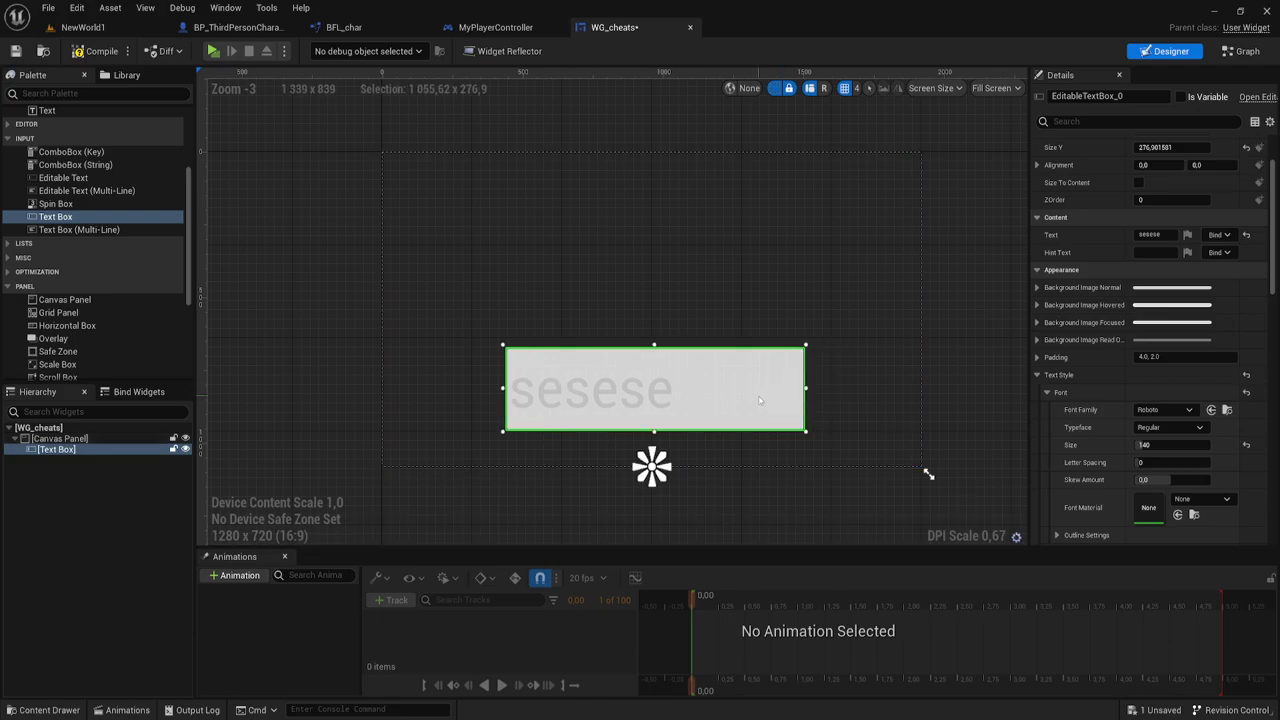
scroll(1178, 414, "down", 5)
scroll(1178, 414, "down", 3)
scroll(1178, 414, "down", 3)
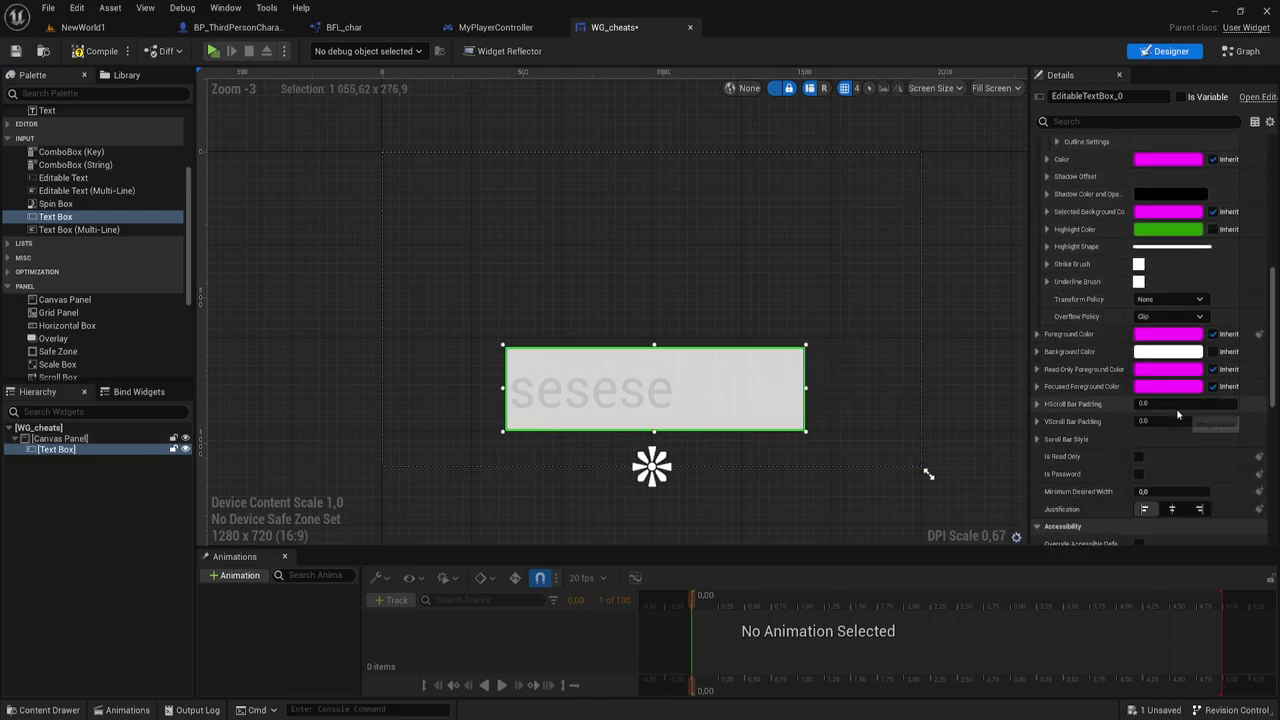
scroll(1178, 414, "down", 3)
left_click(1172, 364)
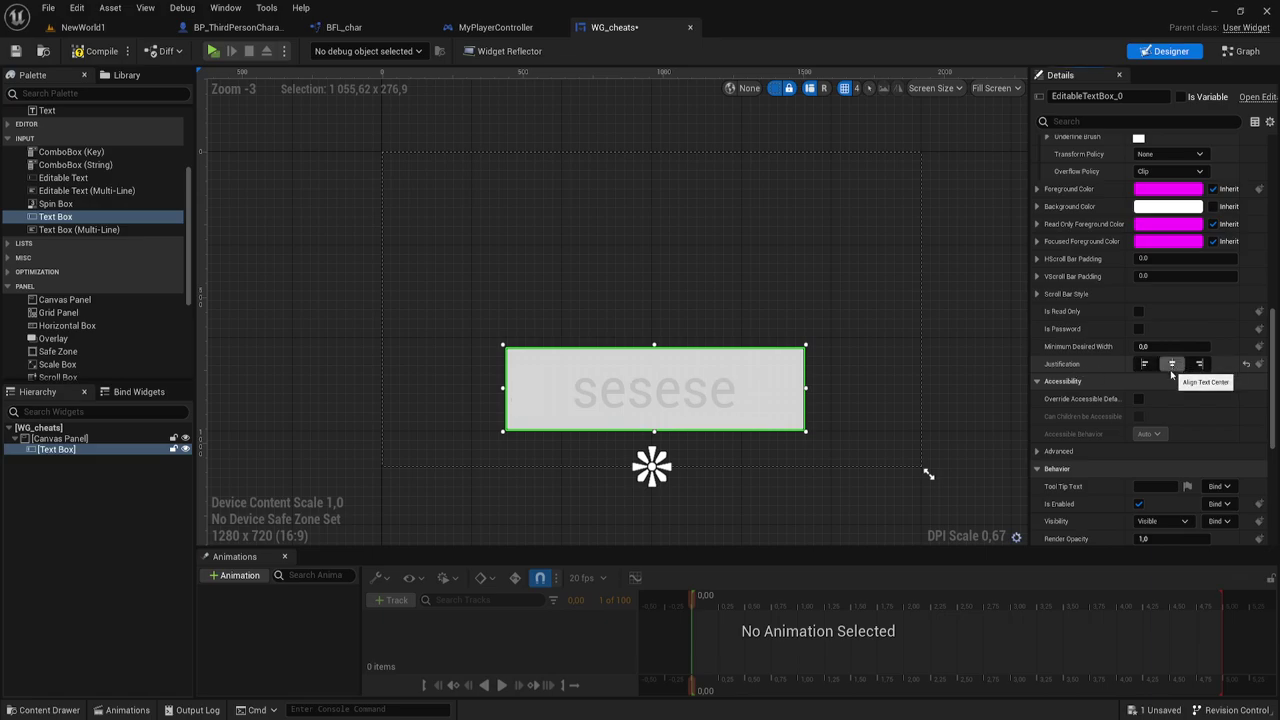
scroll(1150, 340, "up", 1)
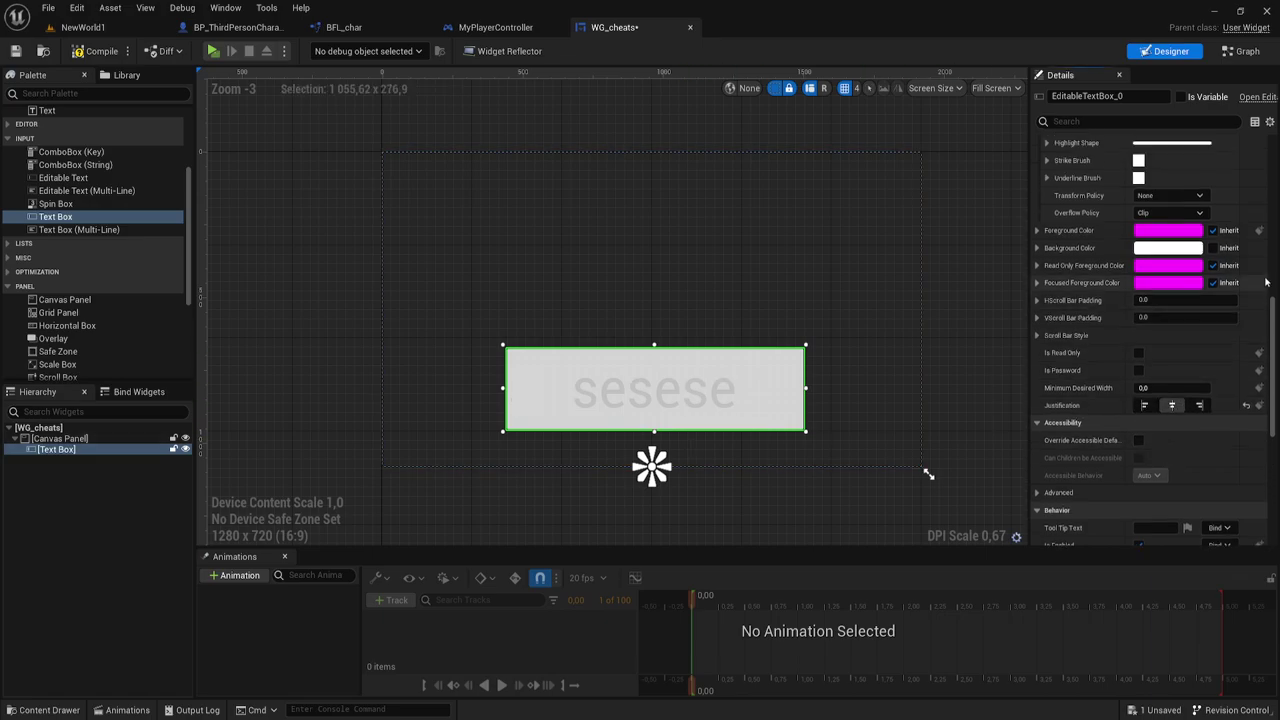
scroll(1150, 340, "up", 1)
scroll(1150, 340, "up", 1)
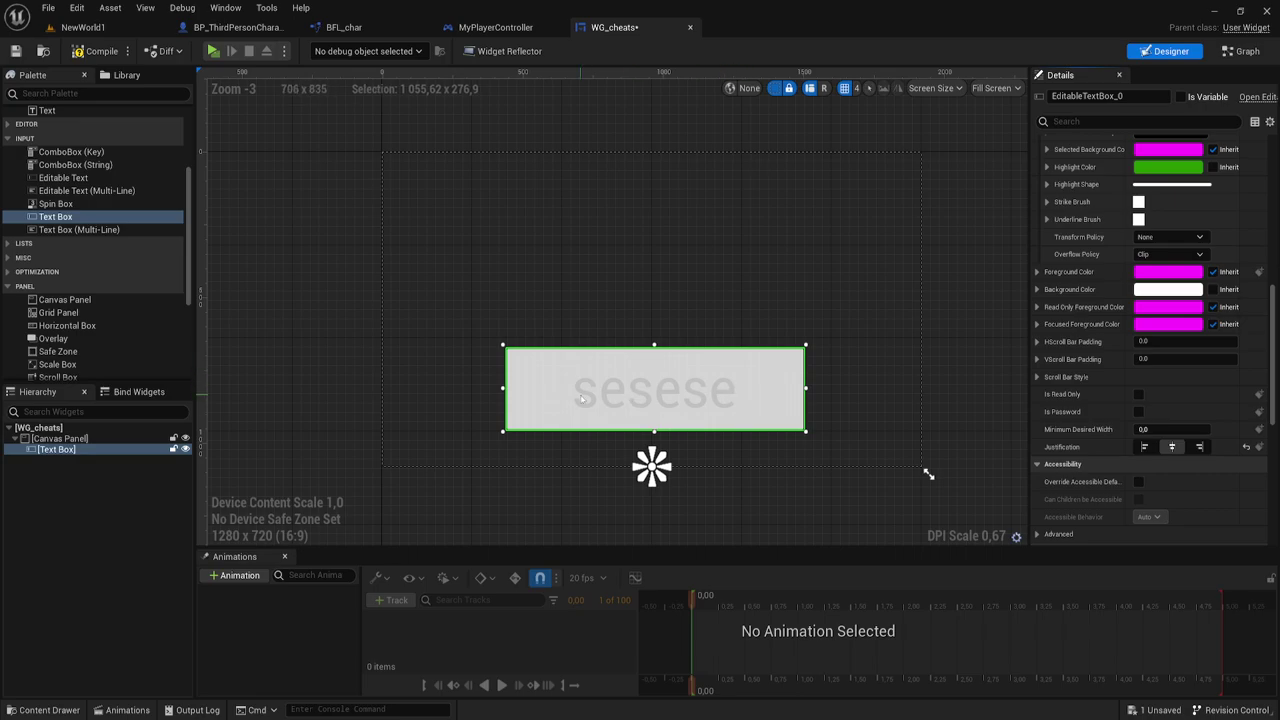
scroll(1083, 324, "down", 5)
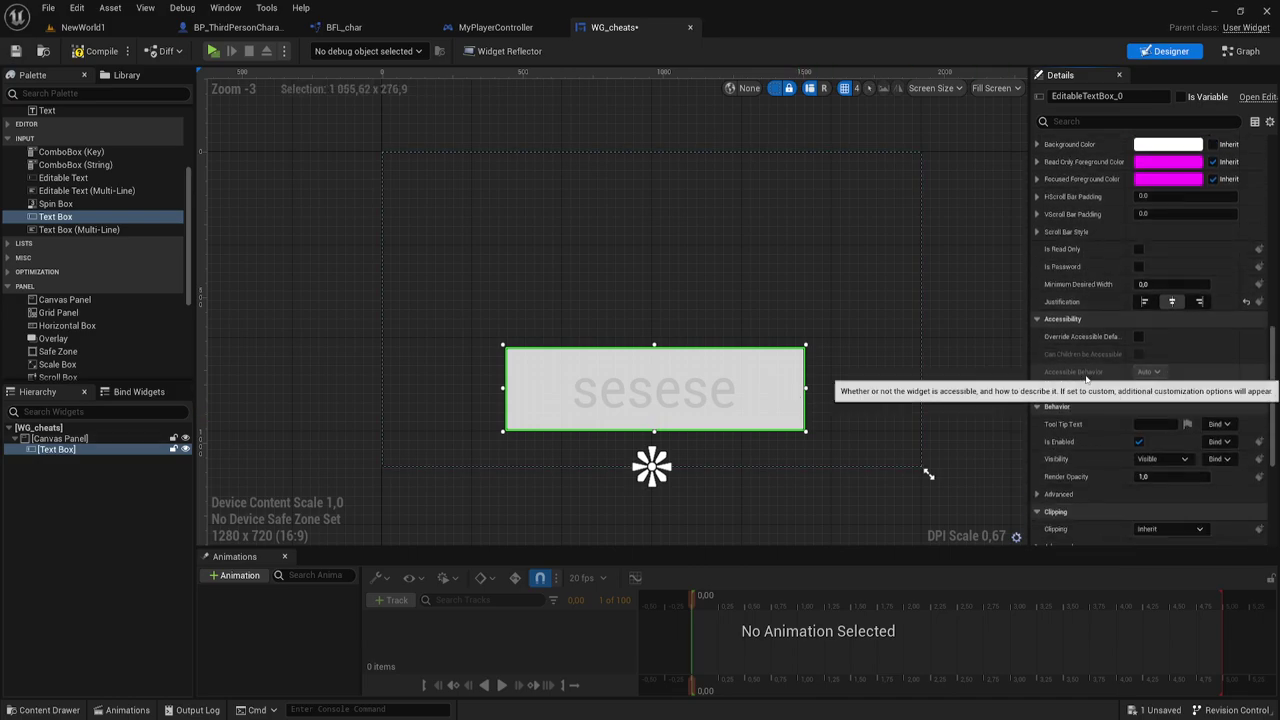
scroll(1083, 324, "down", 3)
scroll(1093, 319, "down", 1)
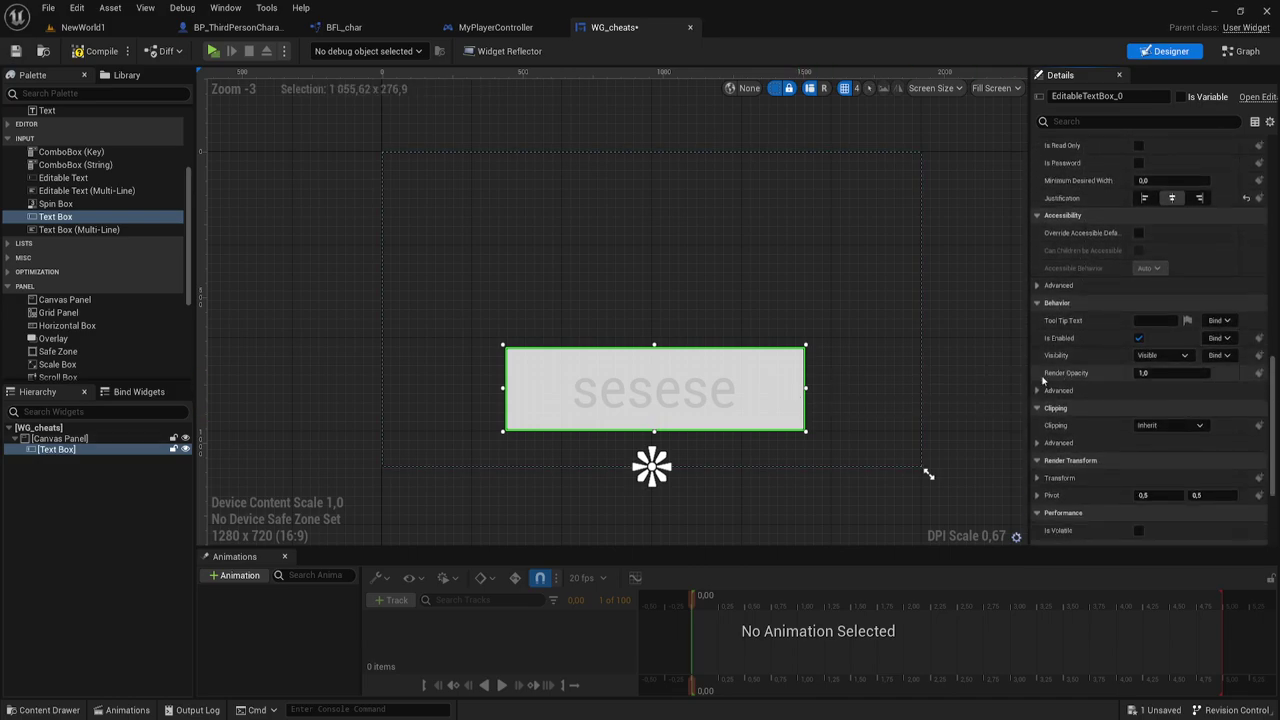
left_click(1170, 374)
type("0")
key("Return")
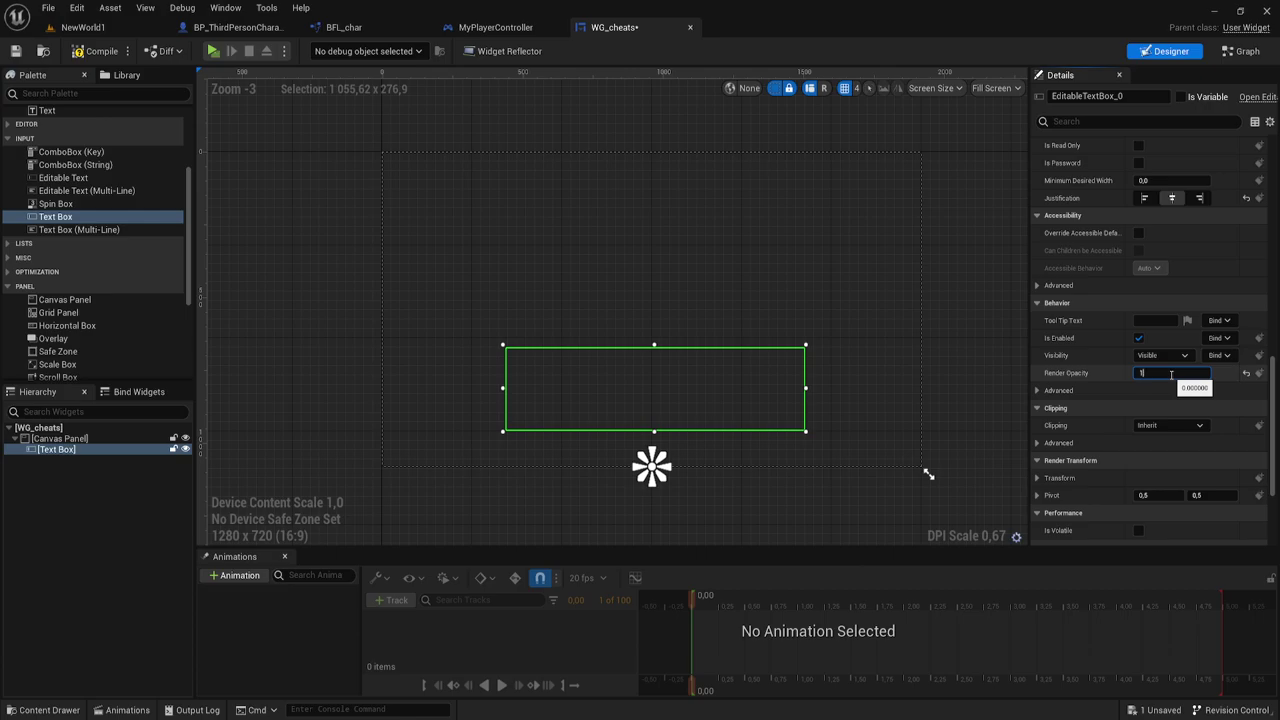
key("Return")
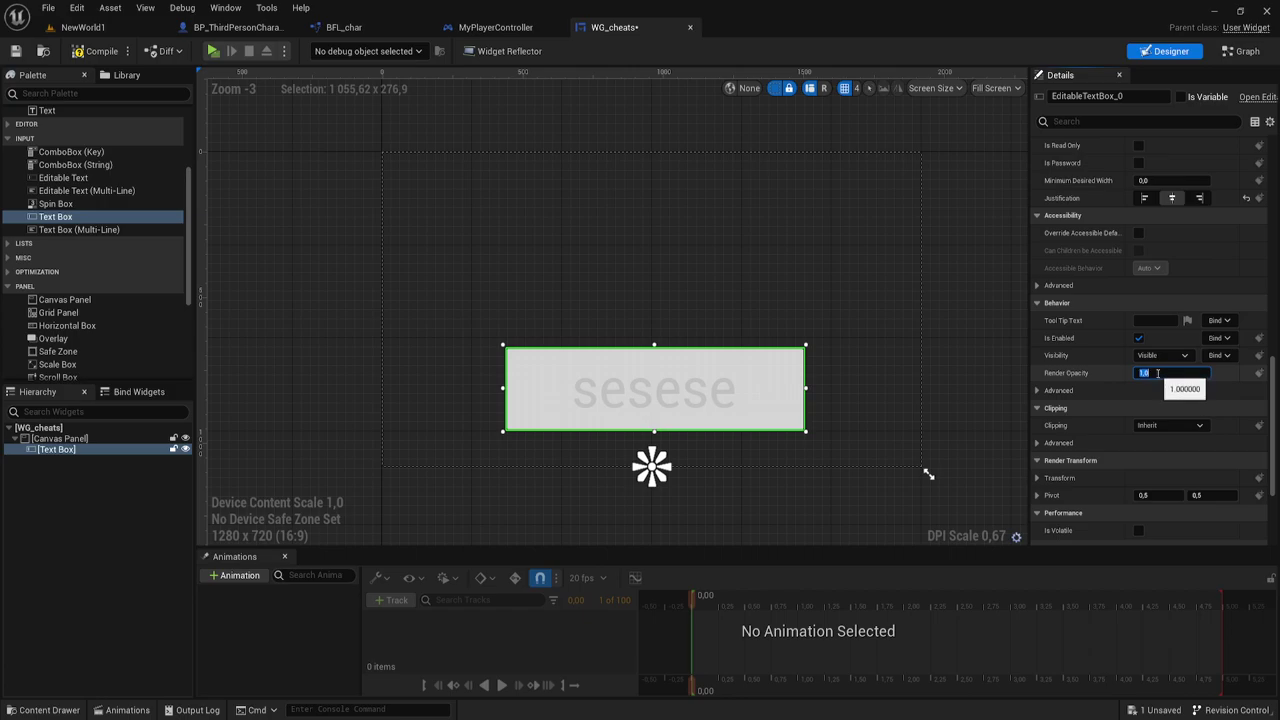
scroll(1150, 390, "up", 1)
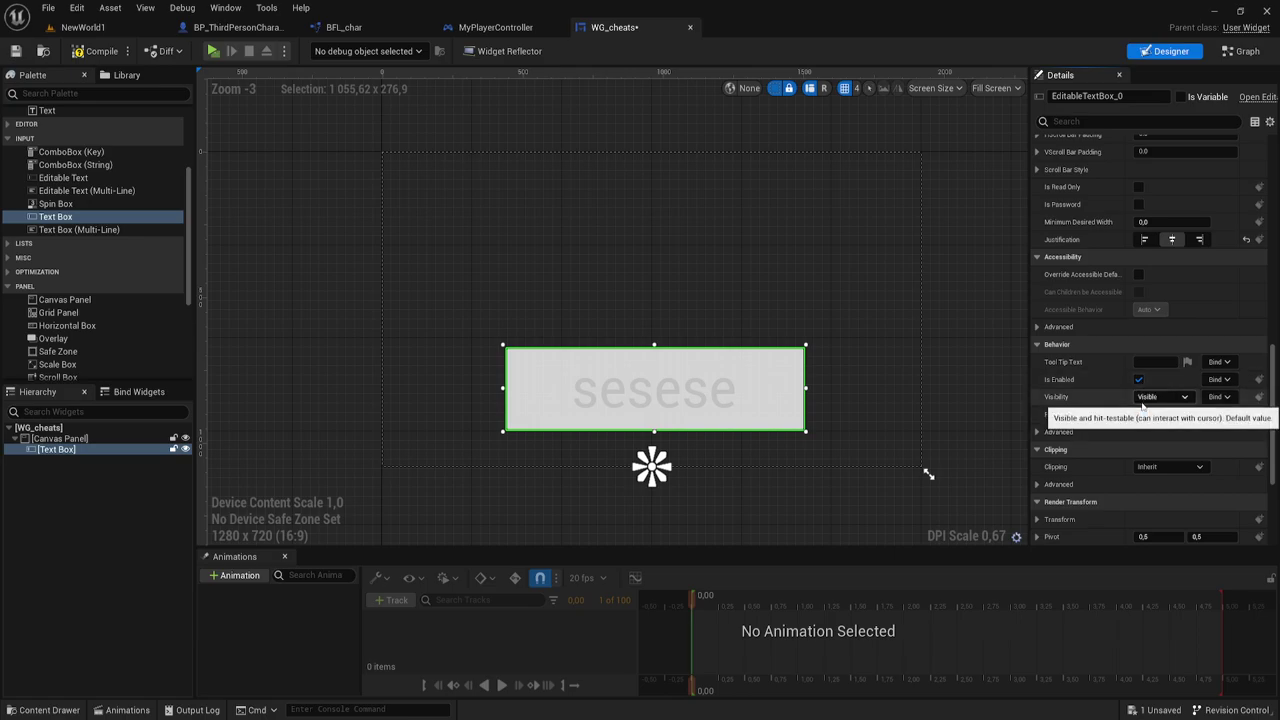
scroll(1117, 394, "up", 2)
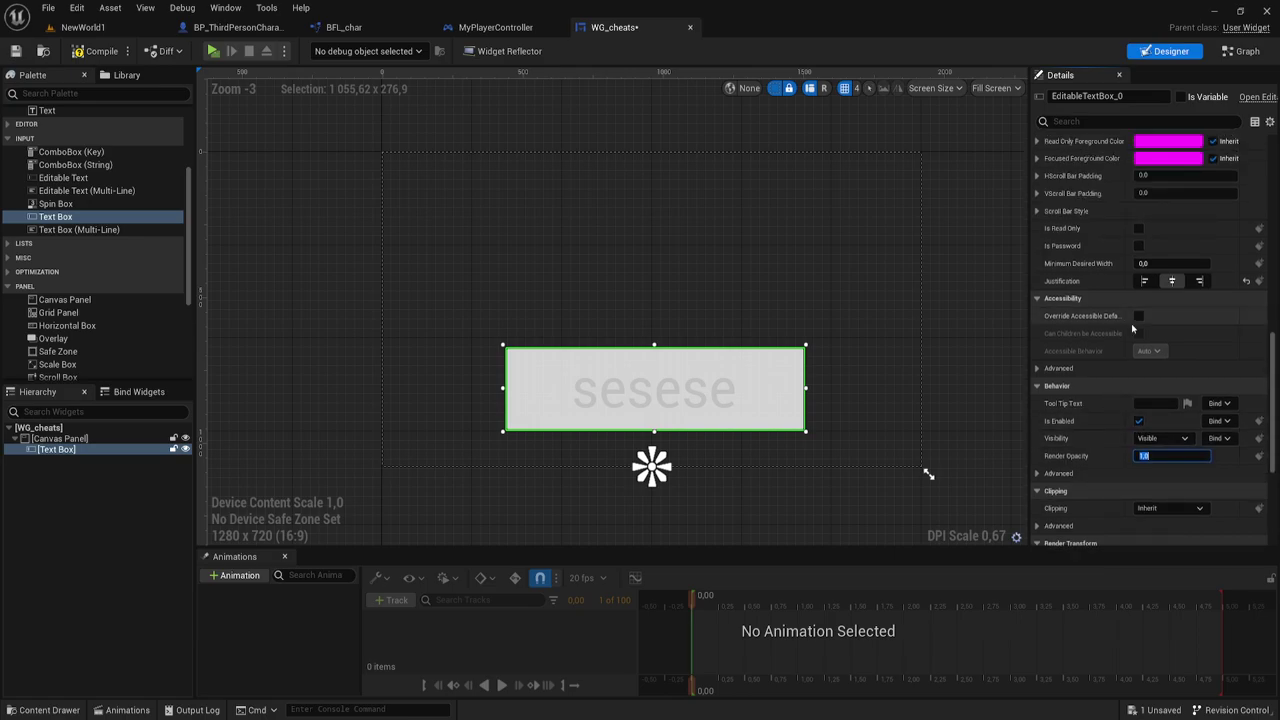
scroll(1131, 323, "up", 2)
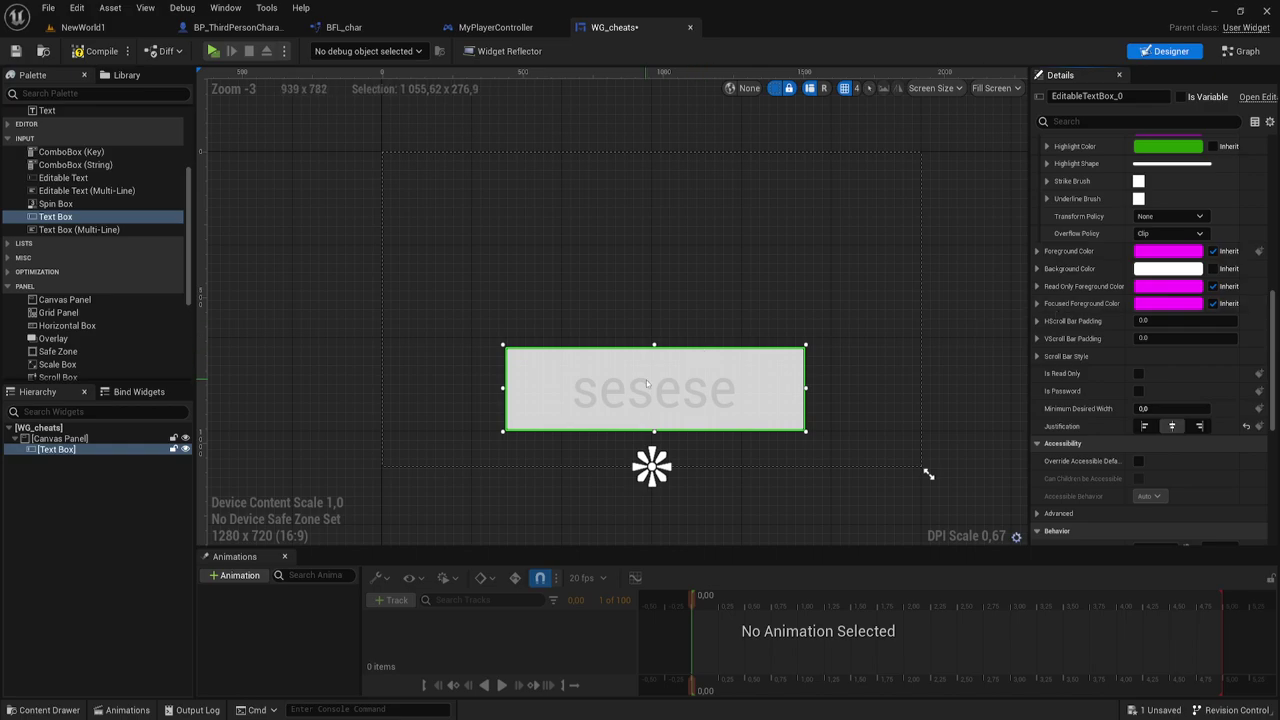
Step: Switch to MyPlayerController, check the Cheats input mapping in Project Settings, then return to its Event Graph
left_click(486, 30)
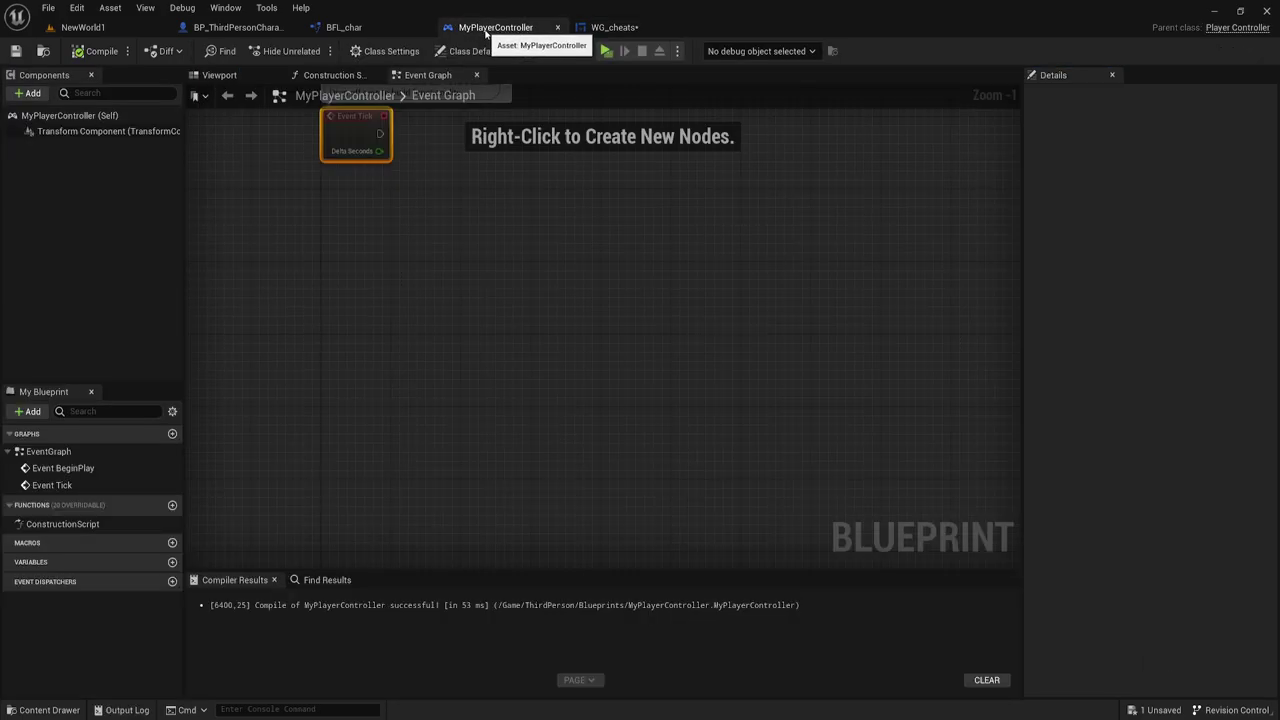
right_click_drag(437, 197, 557, 300)
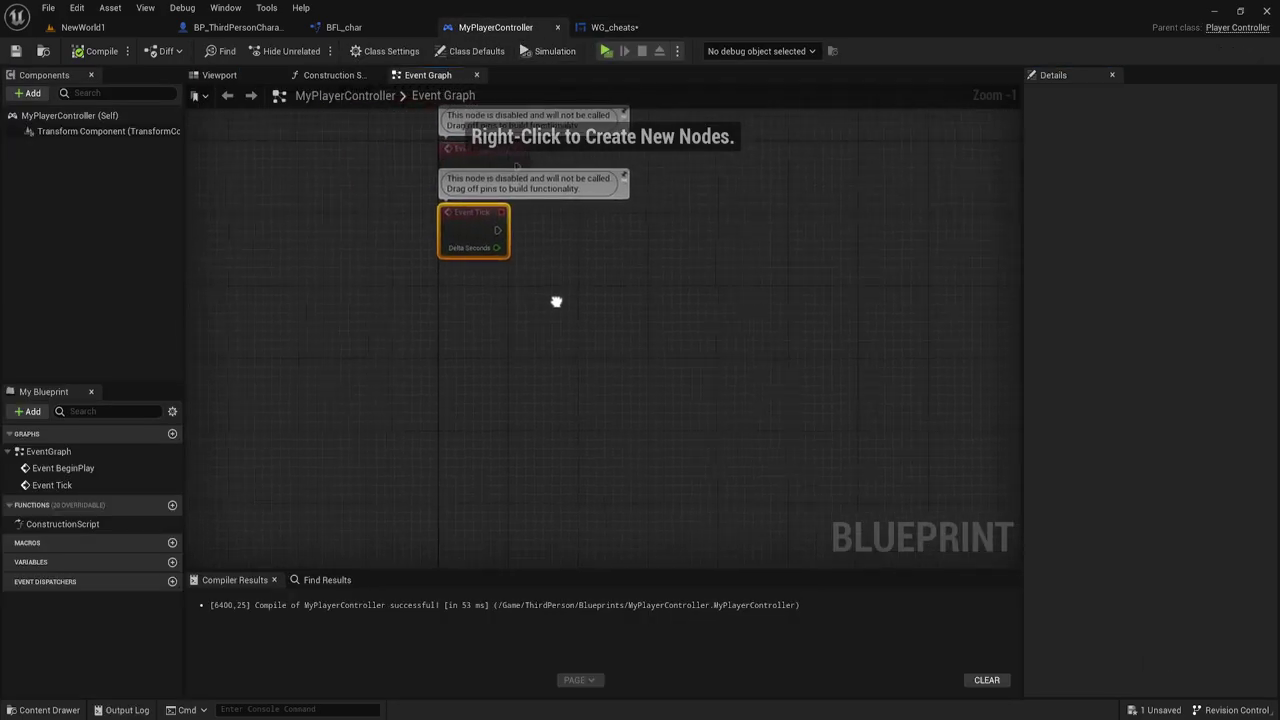
right_click(441, 319)
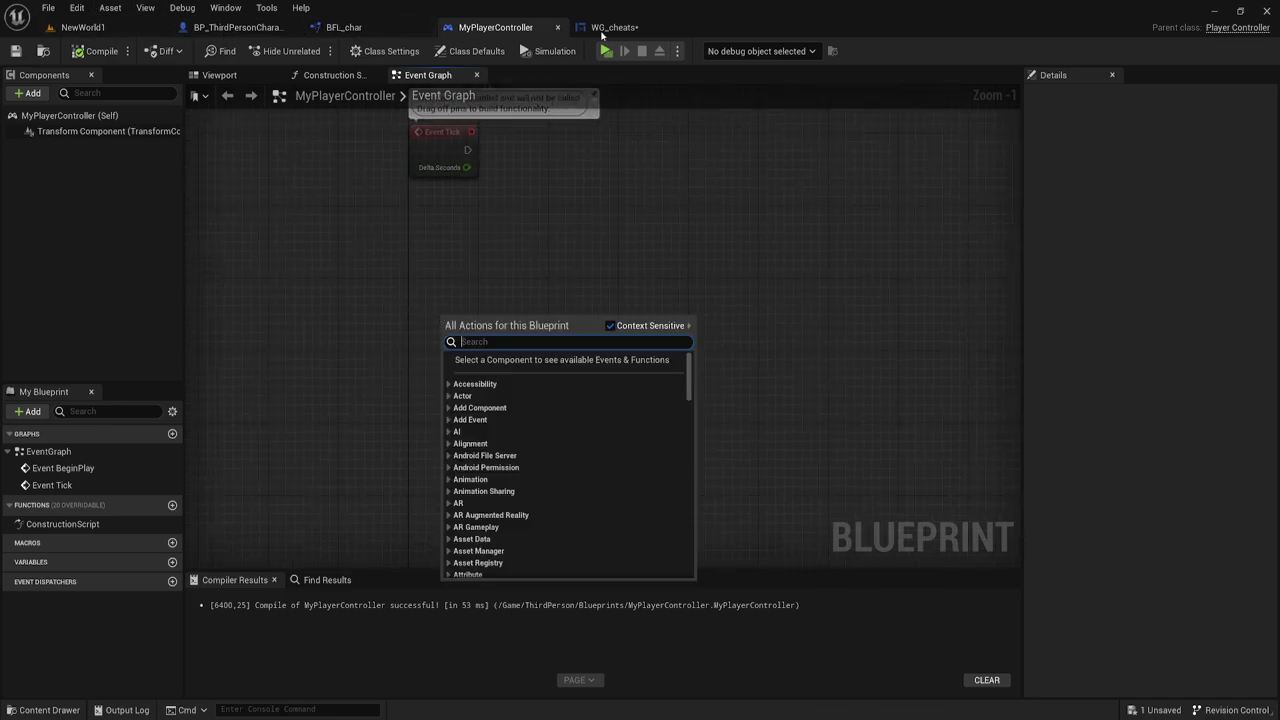
left_click(77, 8)
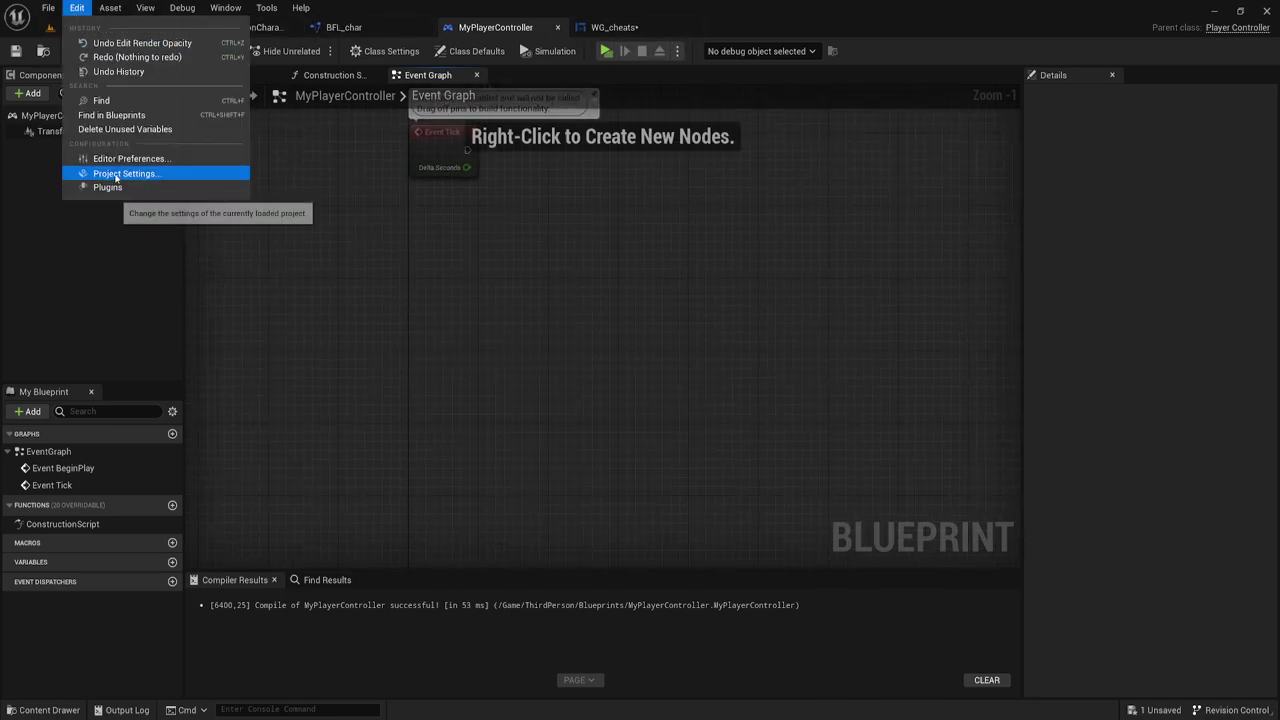
left_click(116, 175)
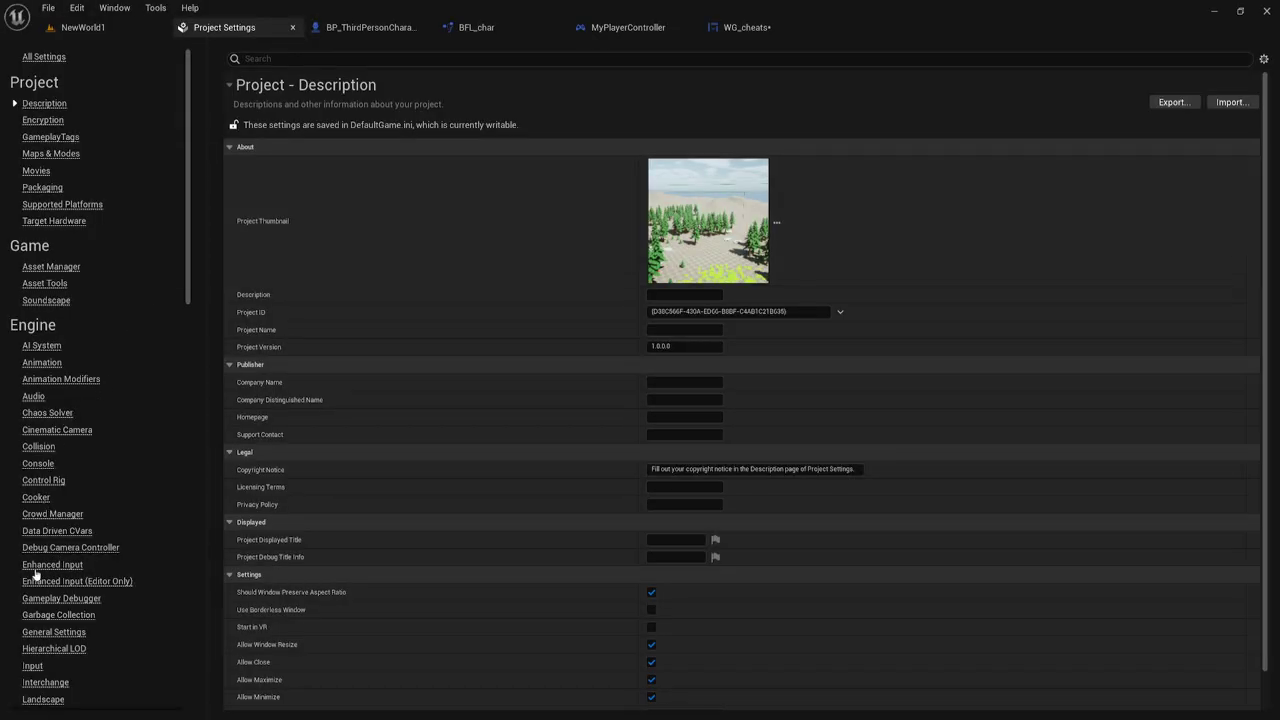
left_click(31, 667)
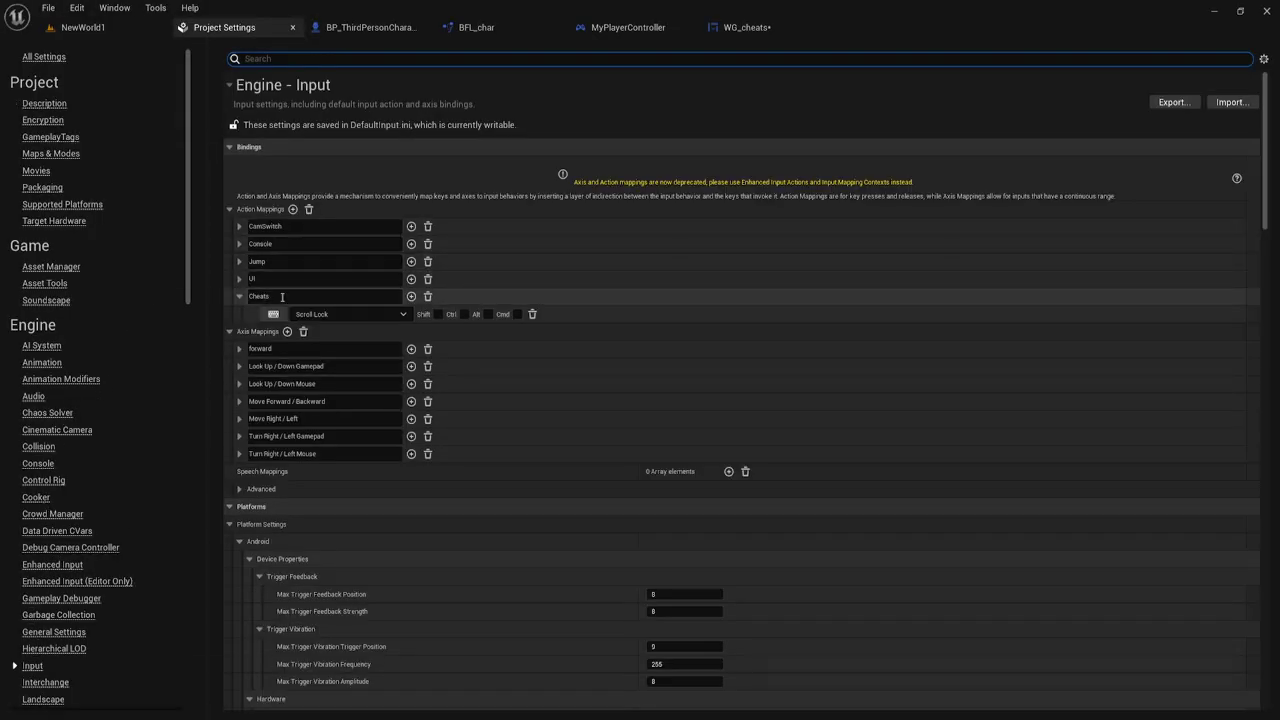
left_click(292, 27)
left_click(495, 27)
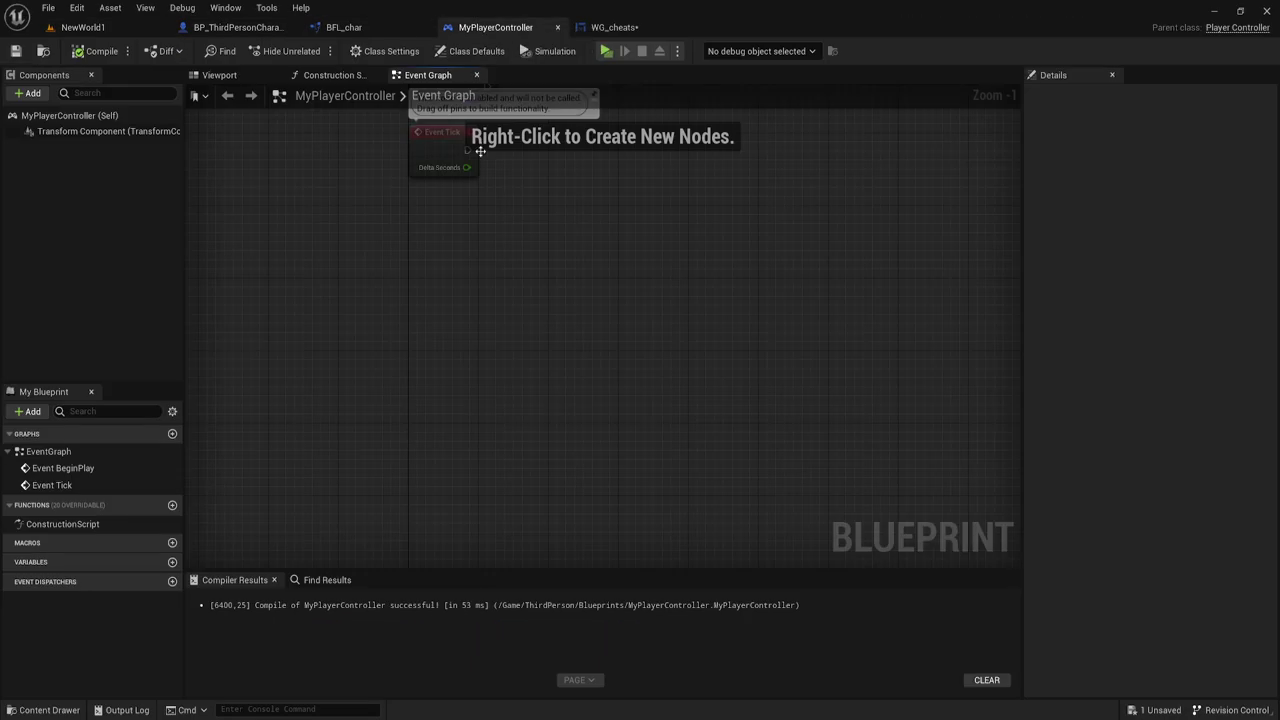
Step: Add an InputAction Cheats event node to the MyPlayerController Event Graph
right_click(428, 375)
type("cdh")
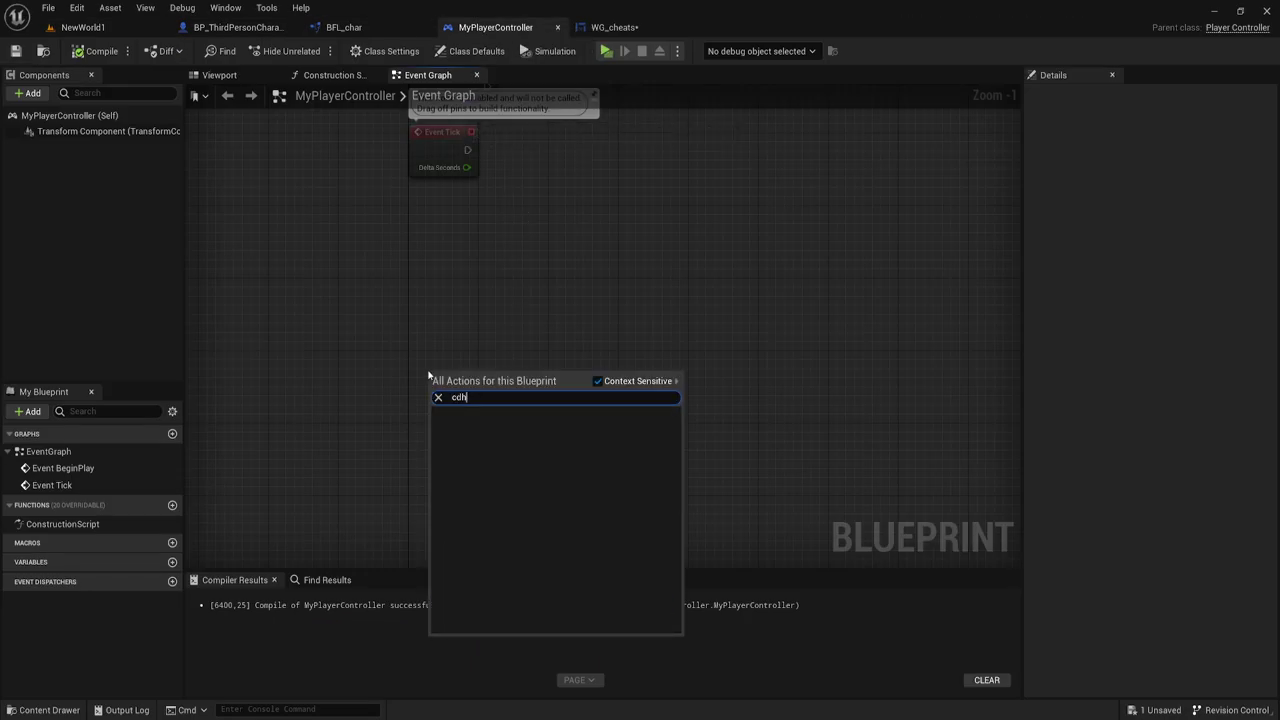
key("BackSpace")
key("BackSpace")
type("heat")
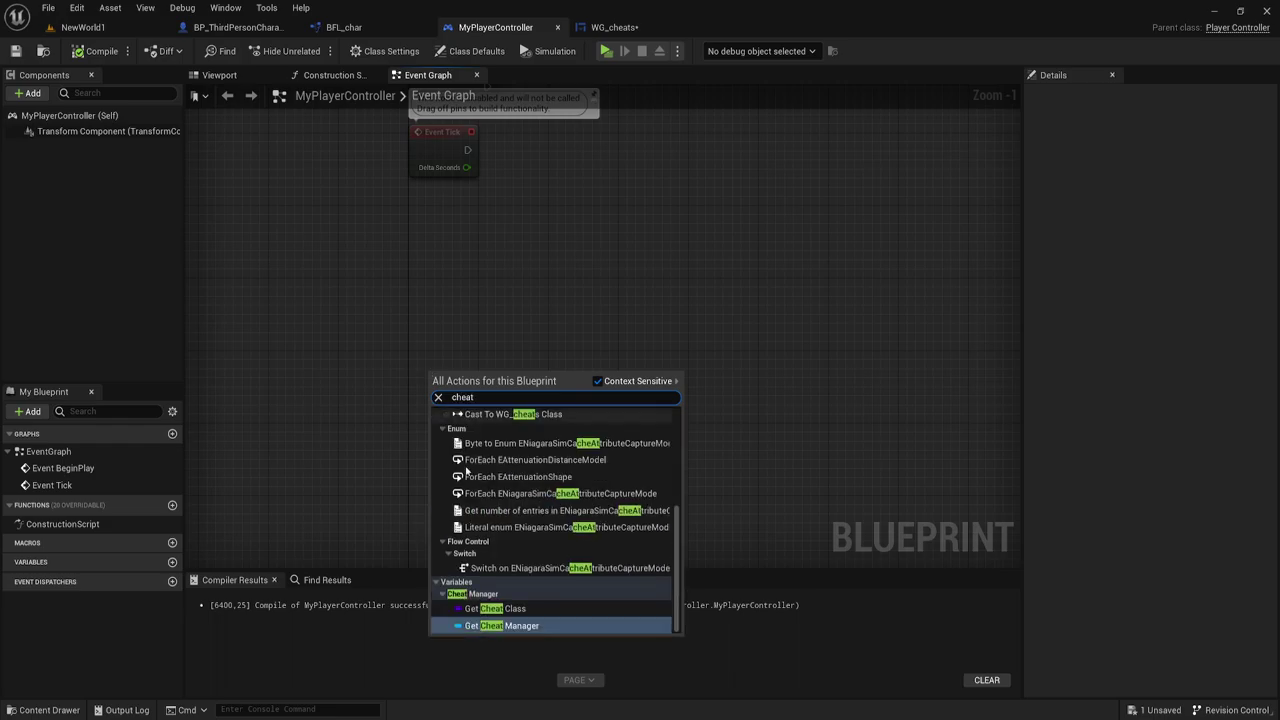
scroll(441, 488, "up", 5)
scroll(441, 488, "up", 5)
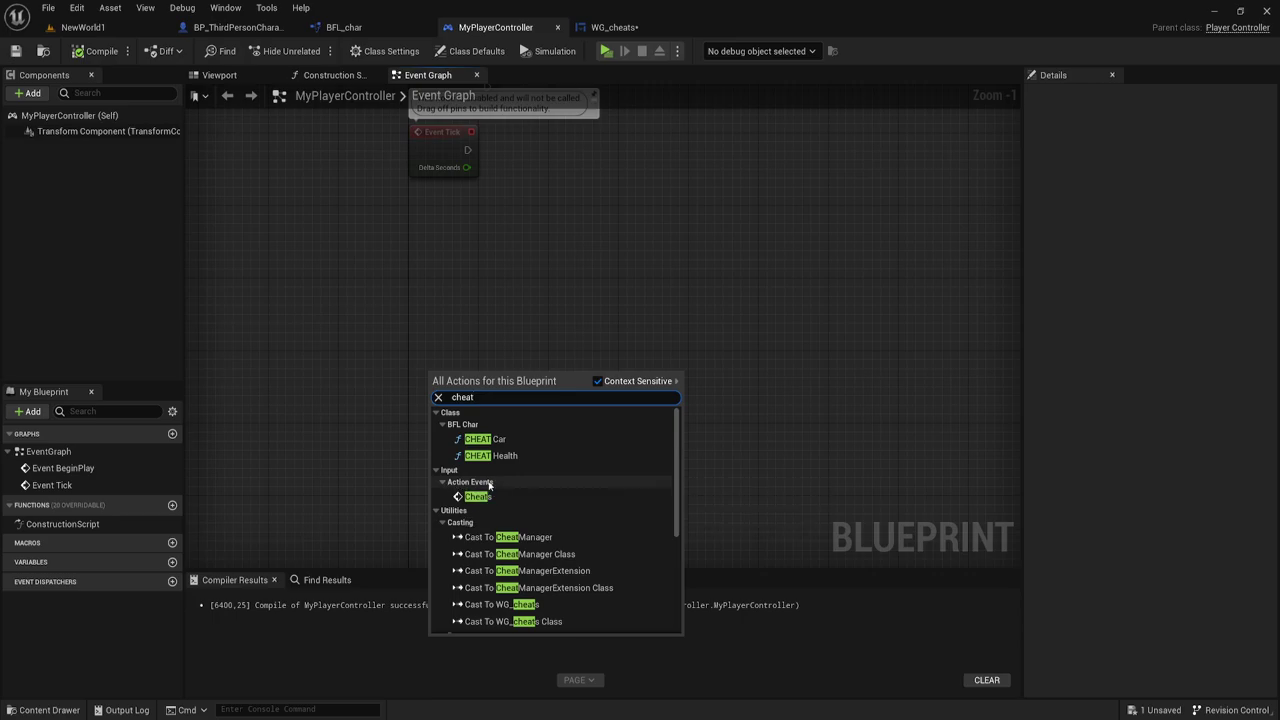
left_click(478, 496)
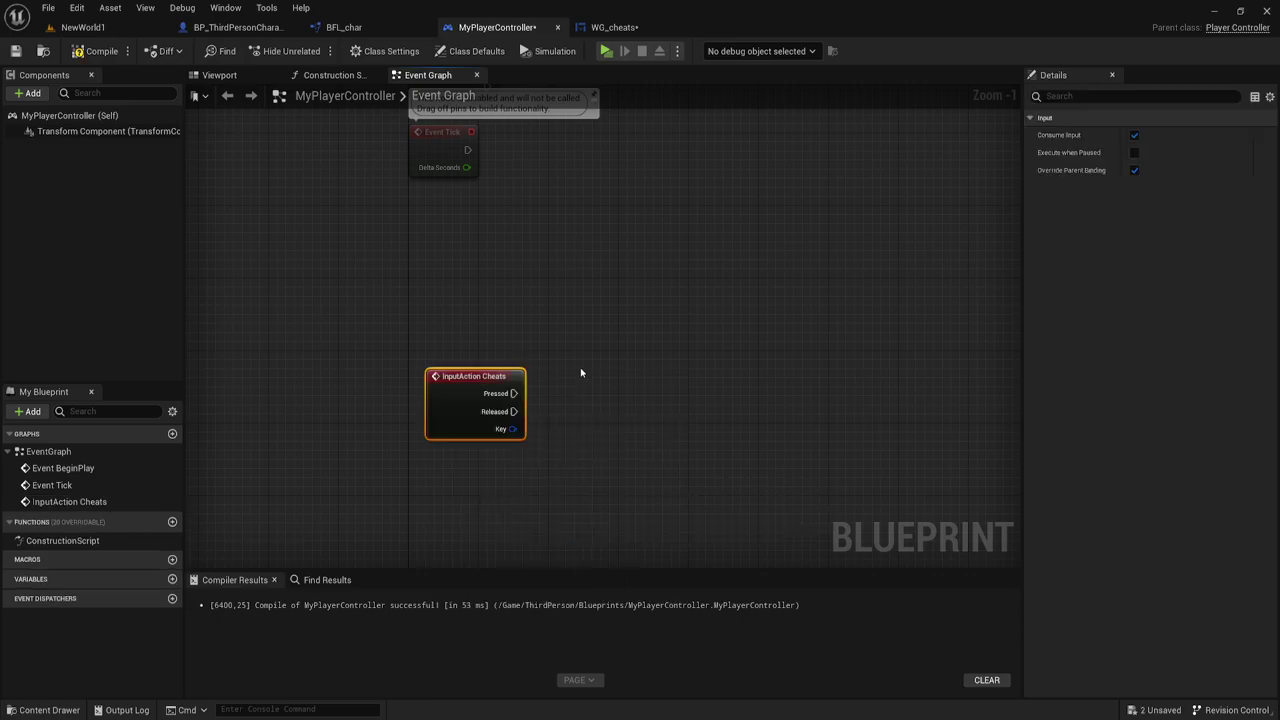
Step: Drag from the Pressed output and search for 'create widget'
right_click_drag(607, 369, 543, 311)
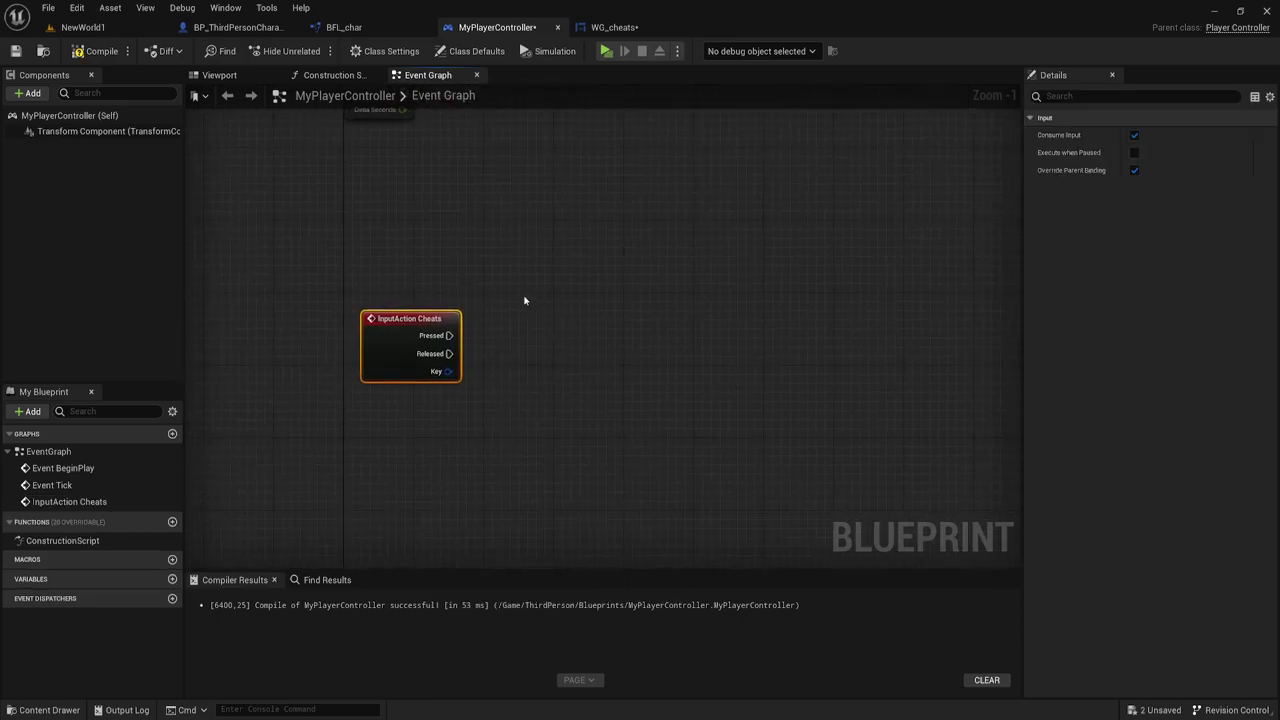
right_click_drag(647, 355, 560, 309)
left_click_drag(363, 289, 479, 287)
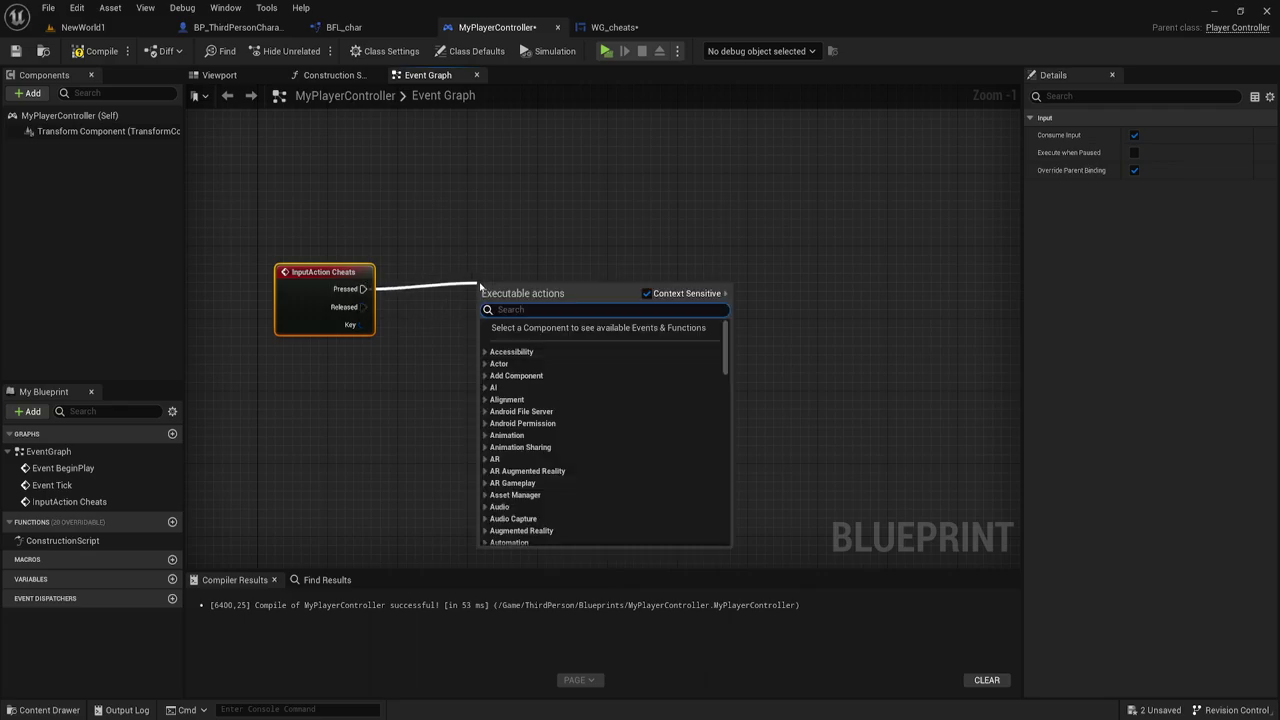
type("creawt")
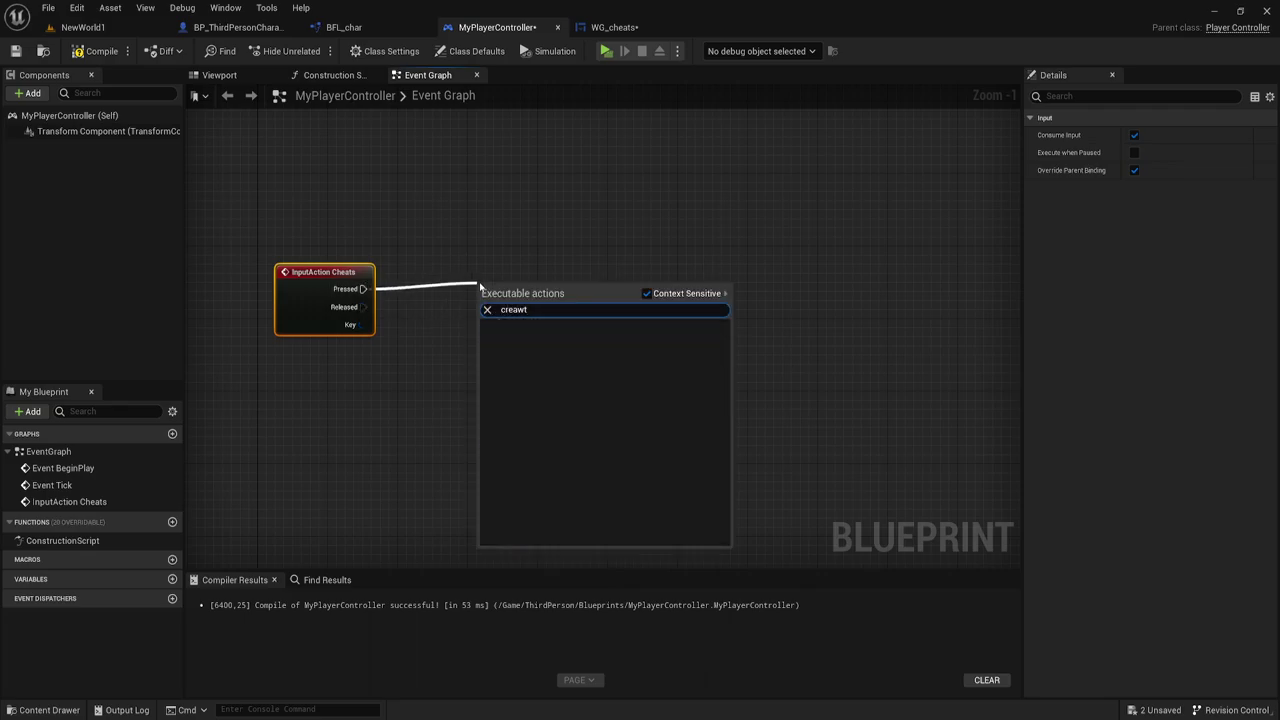
key("BackSpace")
key("BackSpace")
type("tw")
key("BackSpace")
key("BackSpace")
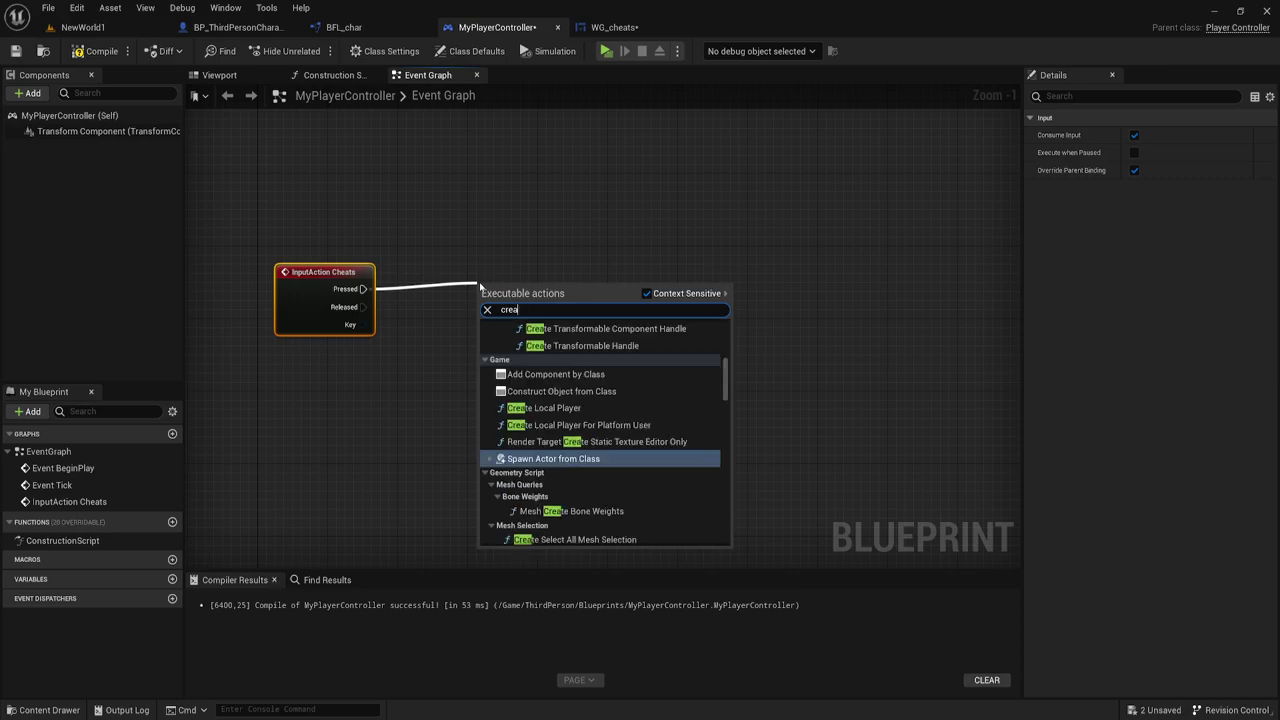
type("te")
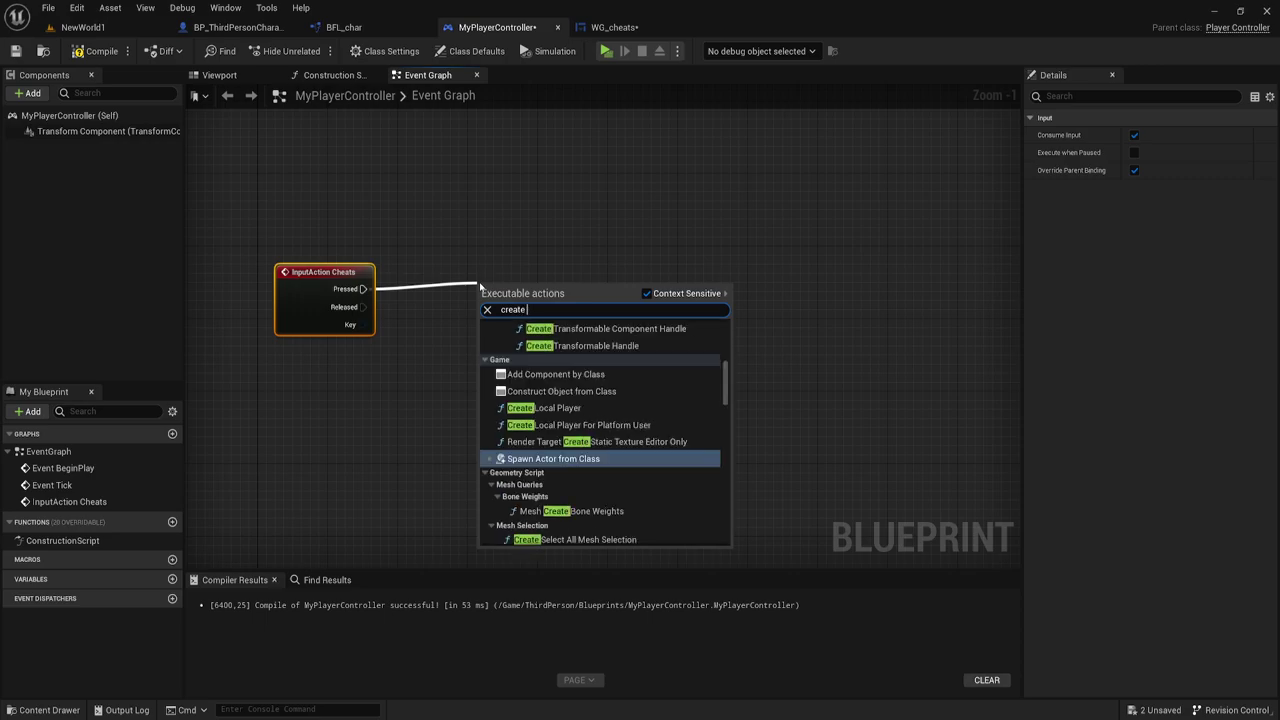
type(" wi")
Step: Place a Create Widget node on Pressed and set its class to WG_cheats
key("Return")
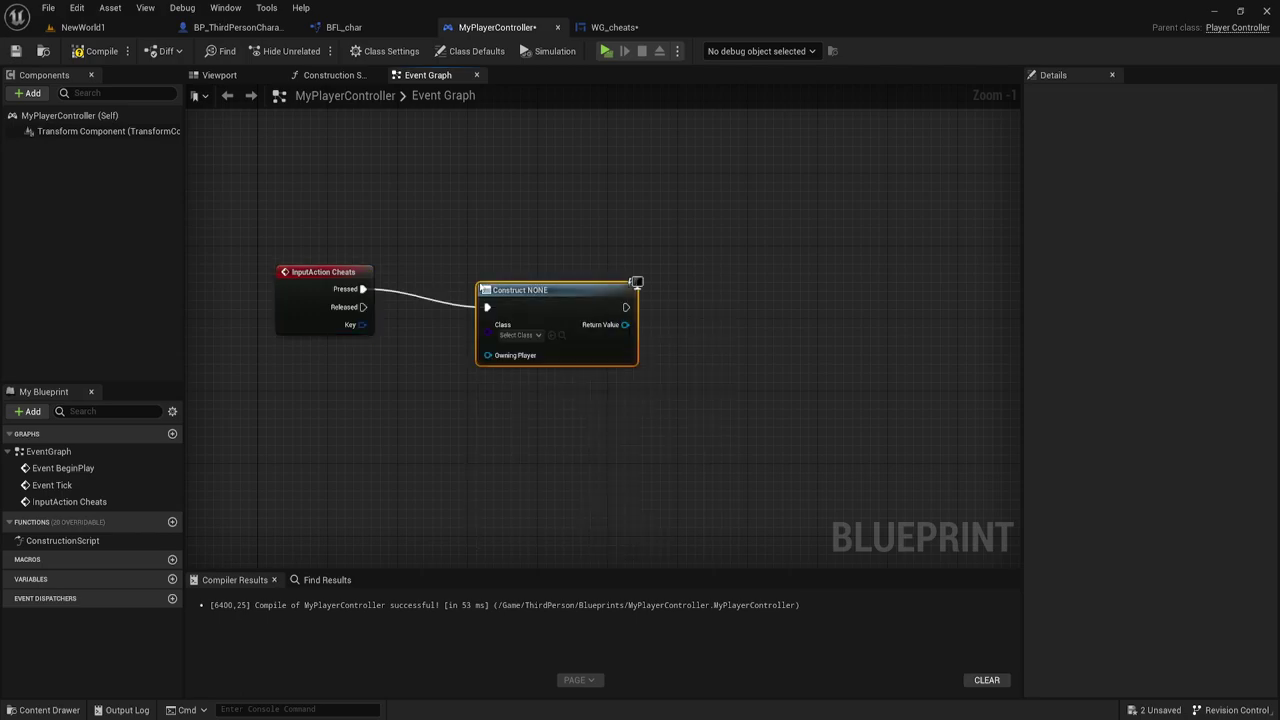
left_click_drag(538, 282, 478, 264)
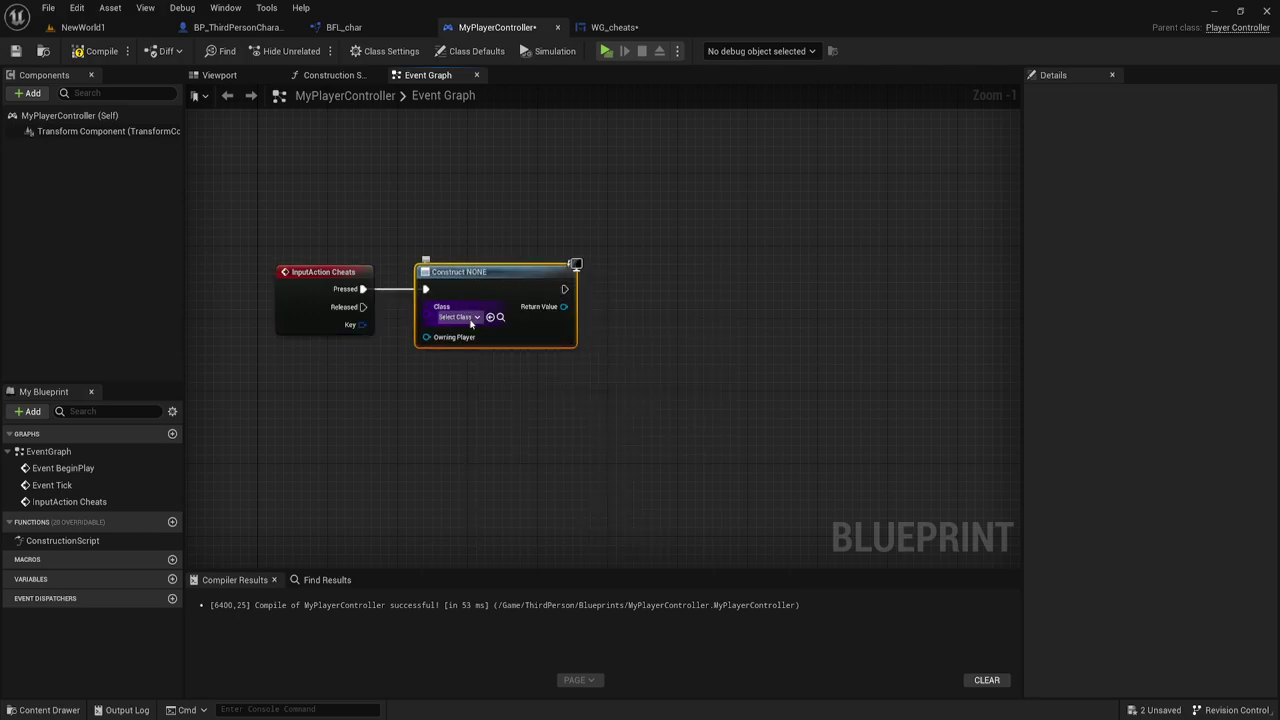
left_click(462, 317)
type("g")
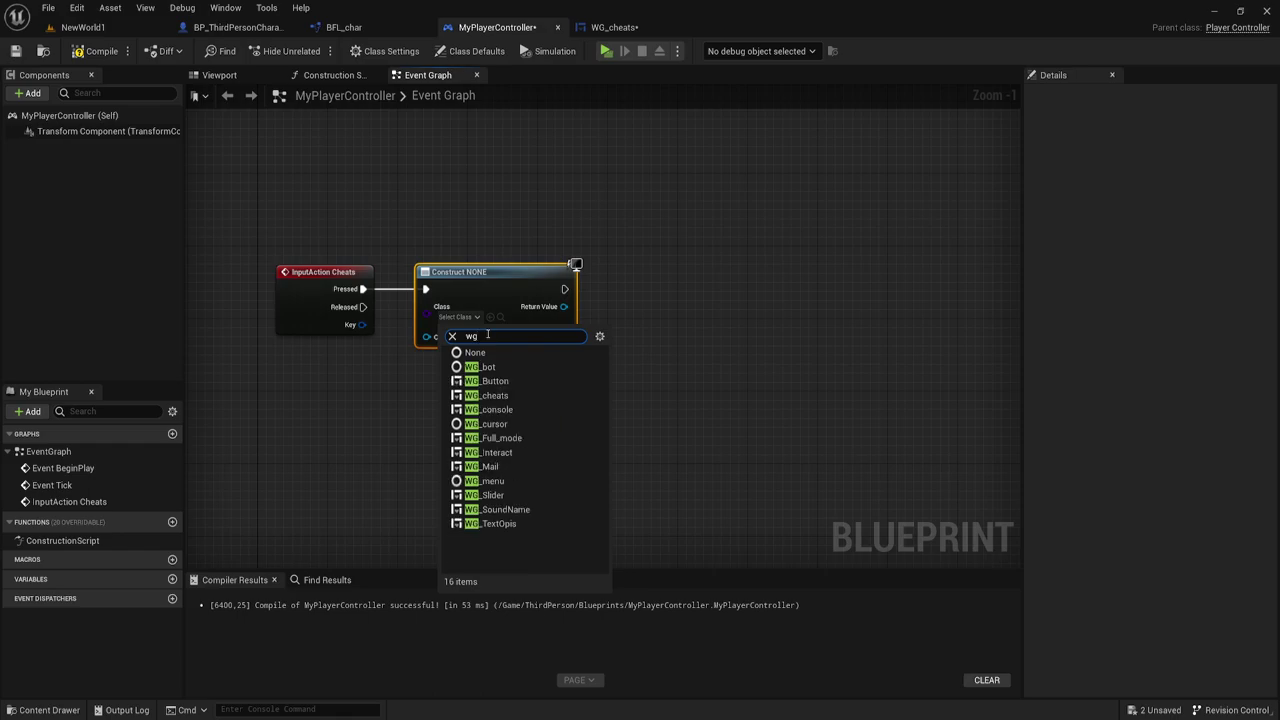
type("_ch")
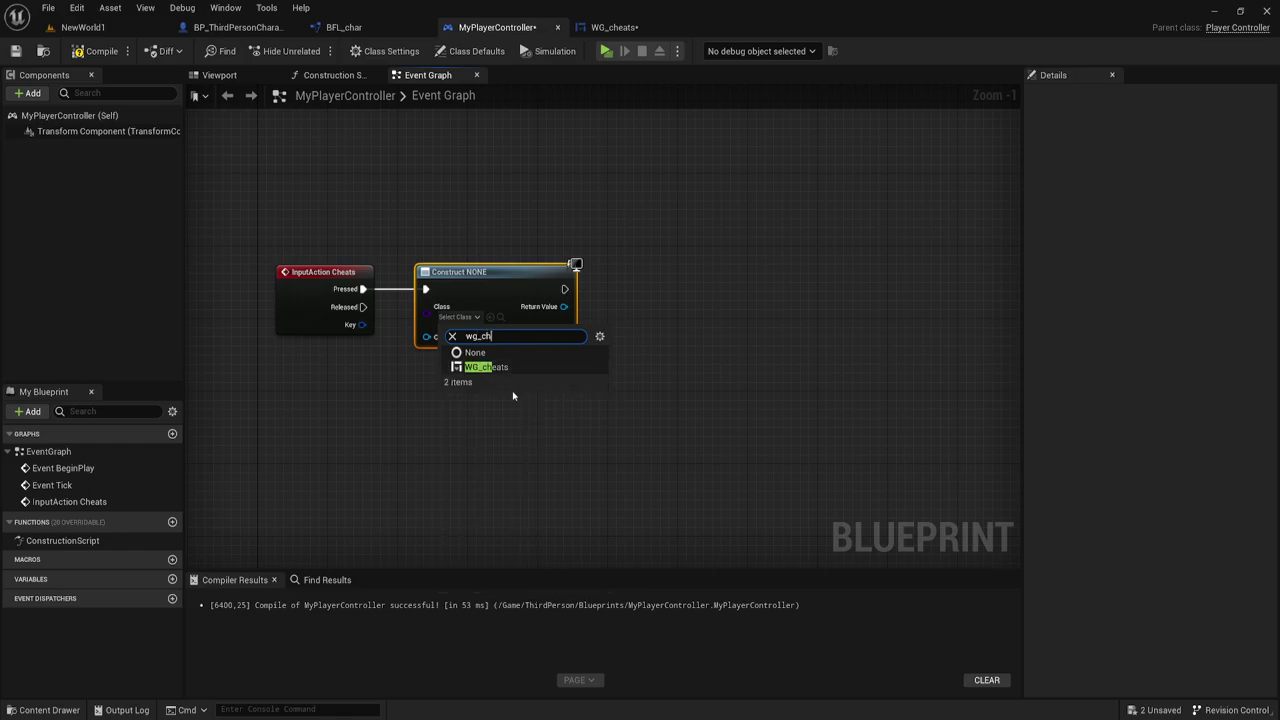
left_click(500, 367)
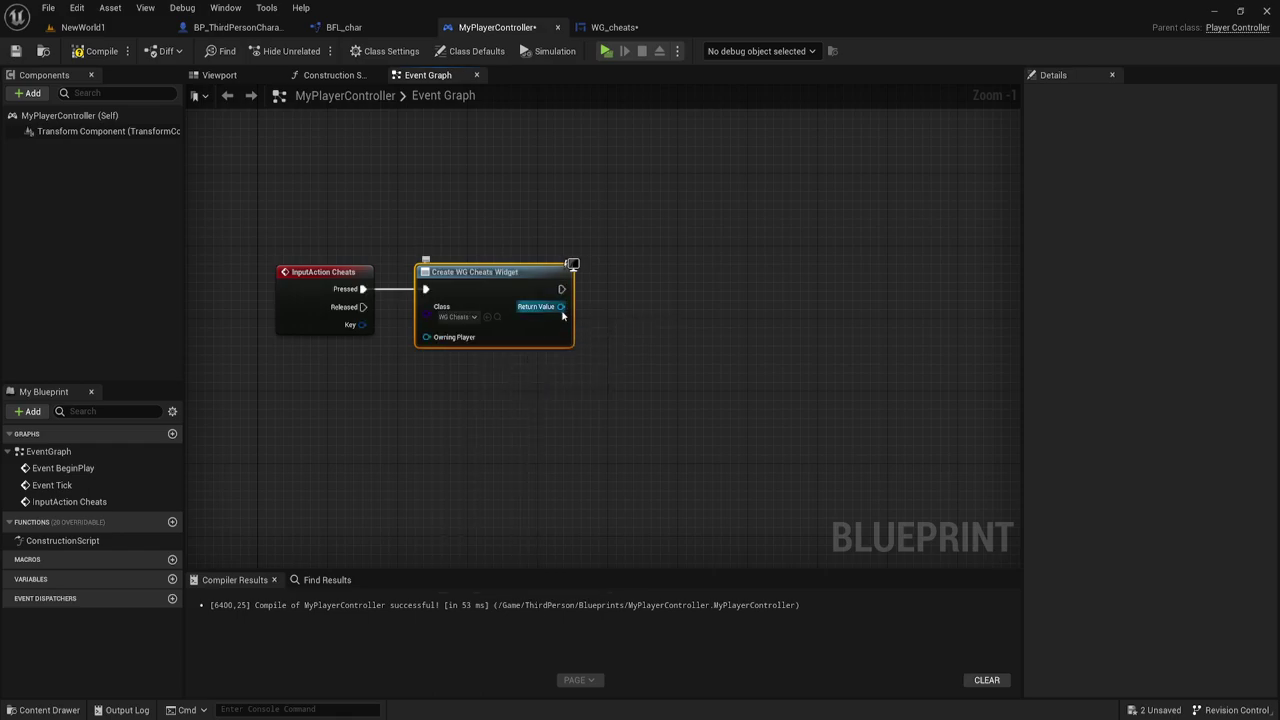
Step: Feed the created widget's Return Value into an Add to Viewport node
left_click_drag(561, 307, 632, 312)
type("a")
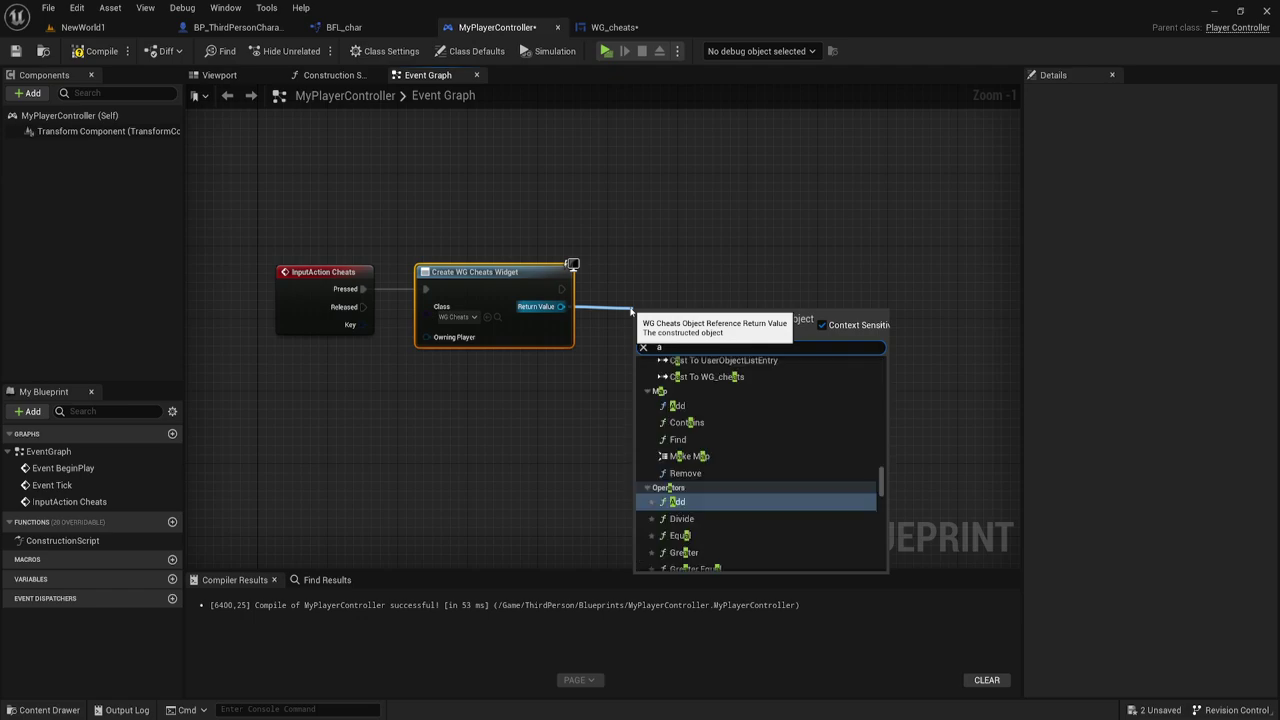
type("dd")
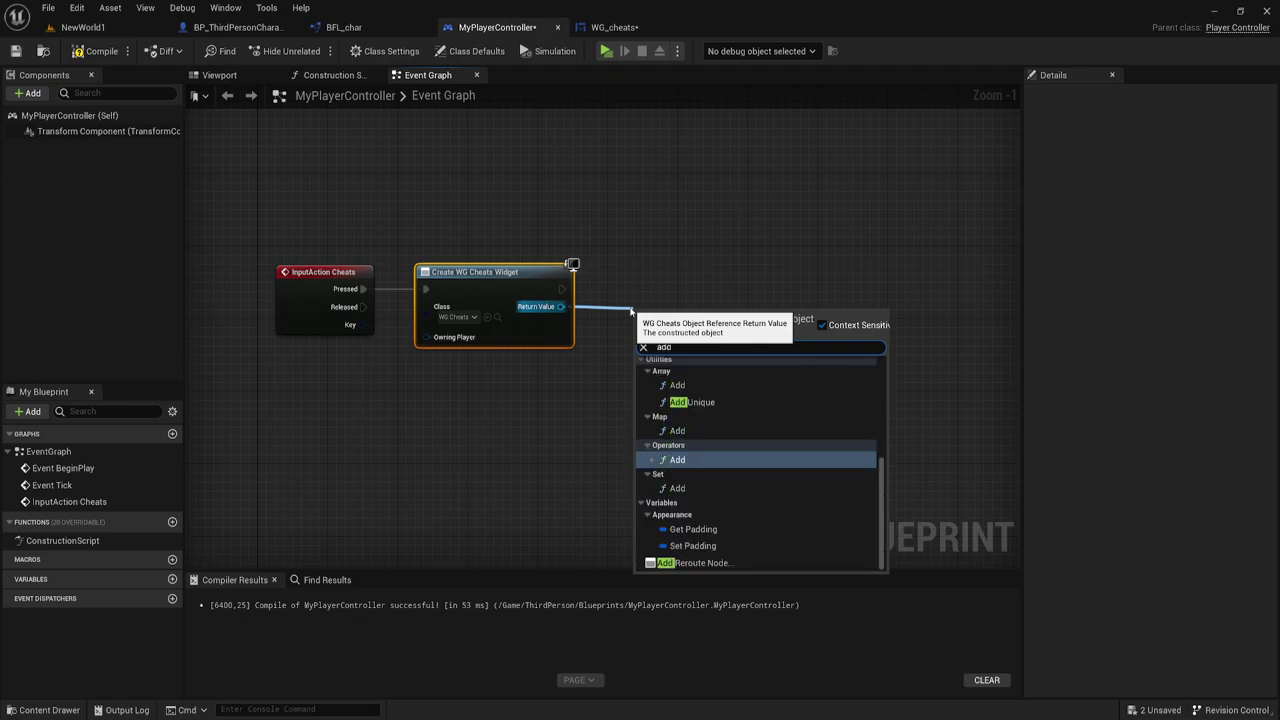
type(" to v")
left_click(705, 405)
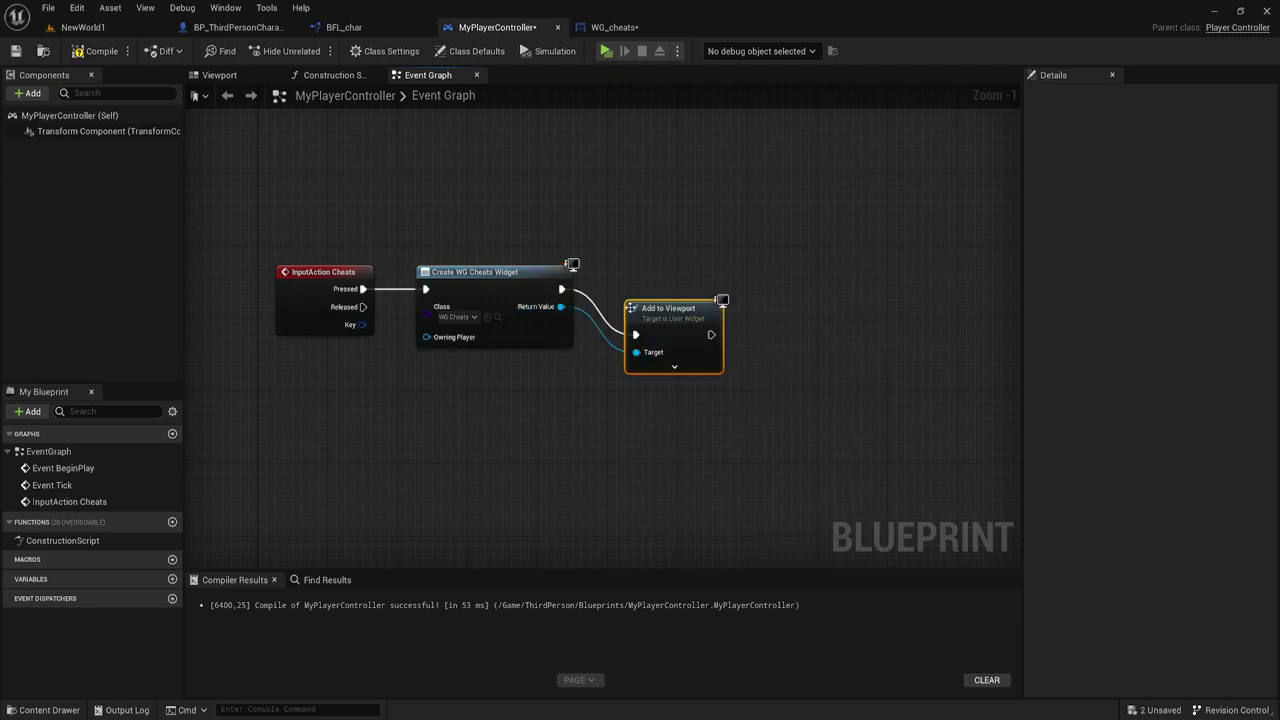
left_click(560, 451)
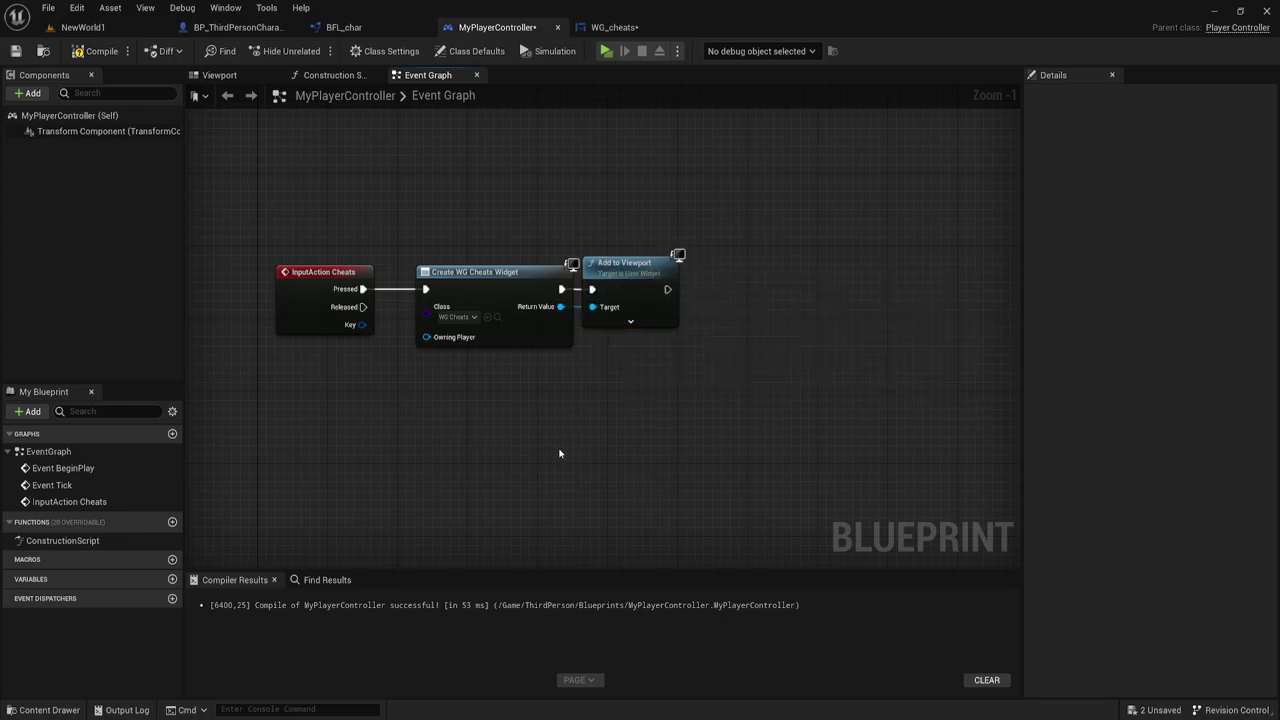
right_click(564, 452)
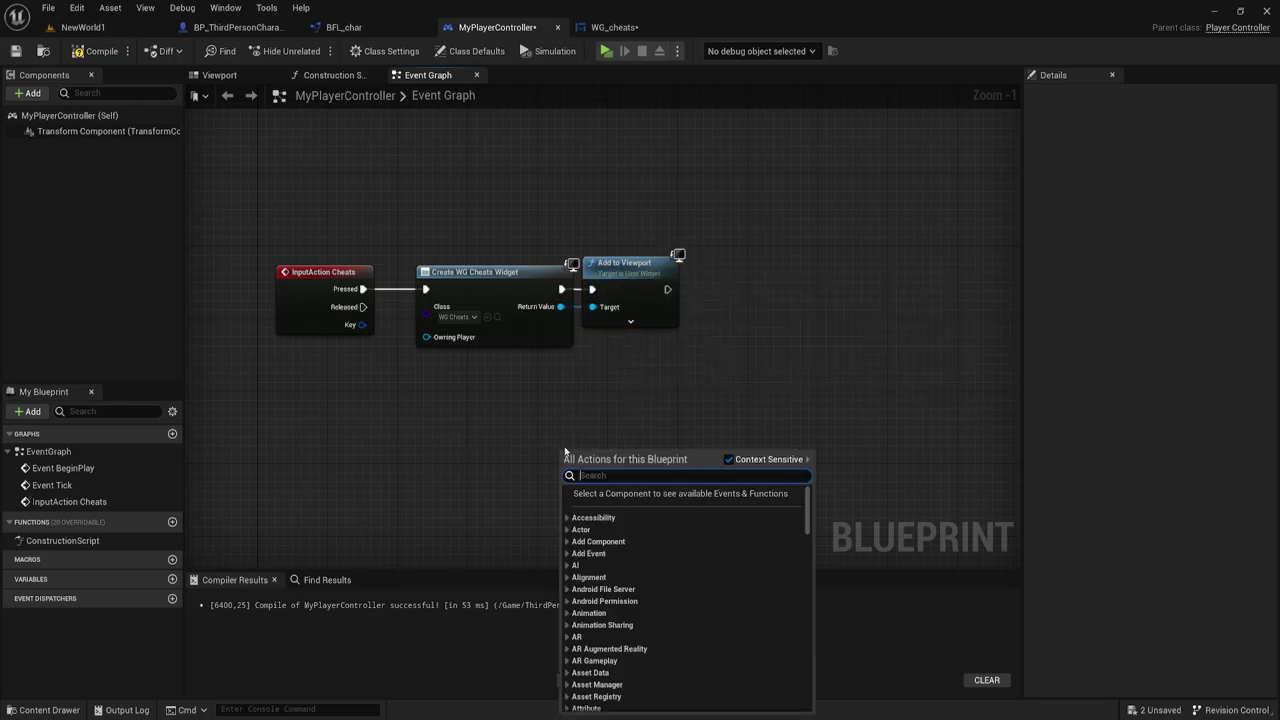
Step: Add a Get Player Controller node feeding a new Set Input Mode UI Only node
type("get pla")
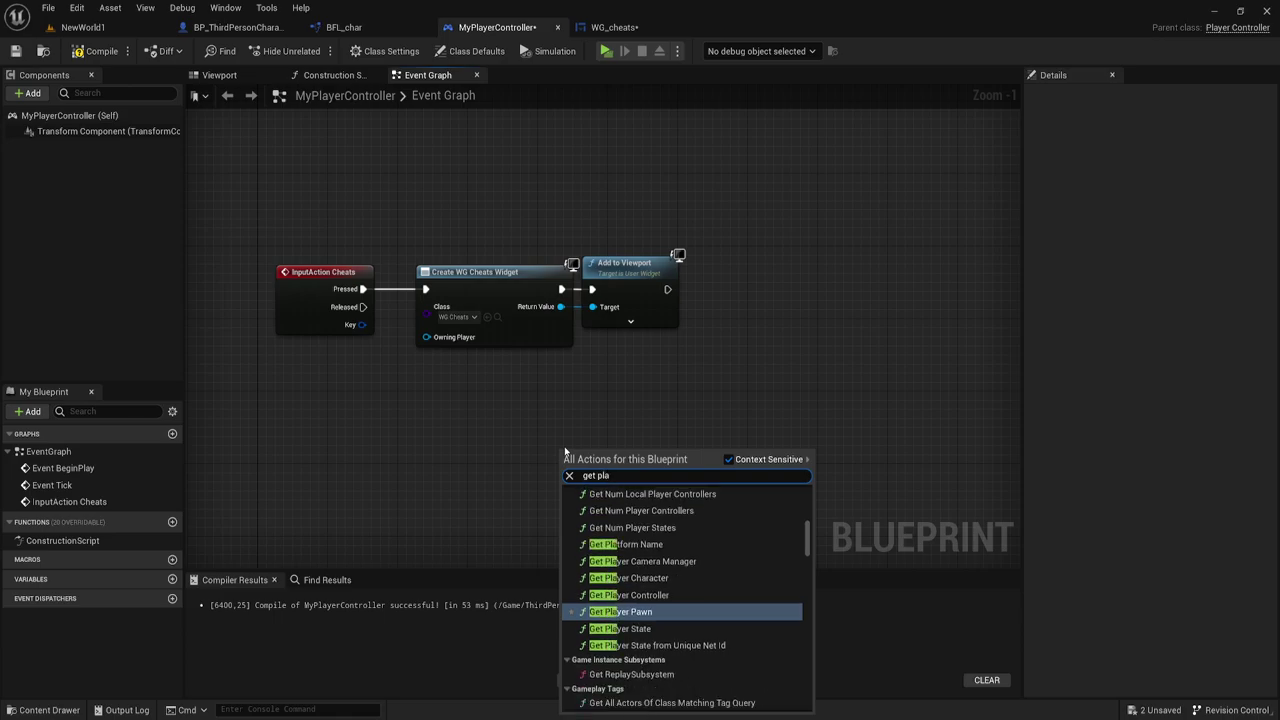
left_click(630, 595)
left_click_drag(610, 455, 555, 373)
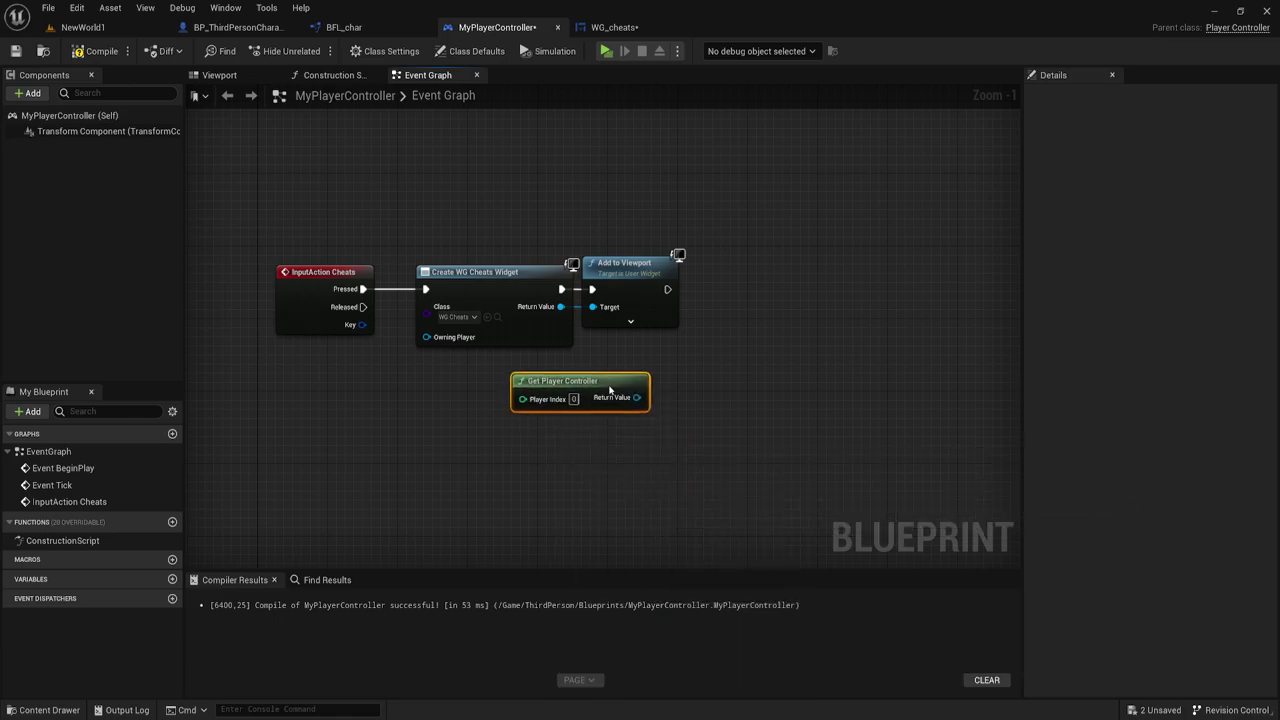
left_click_drag(628, 389, 790, 290)
type("se")
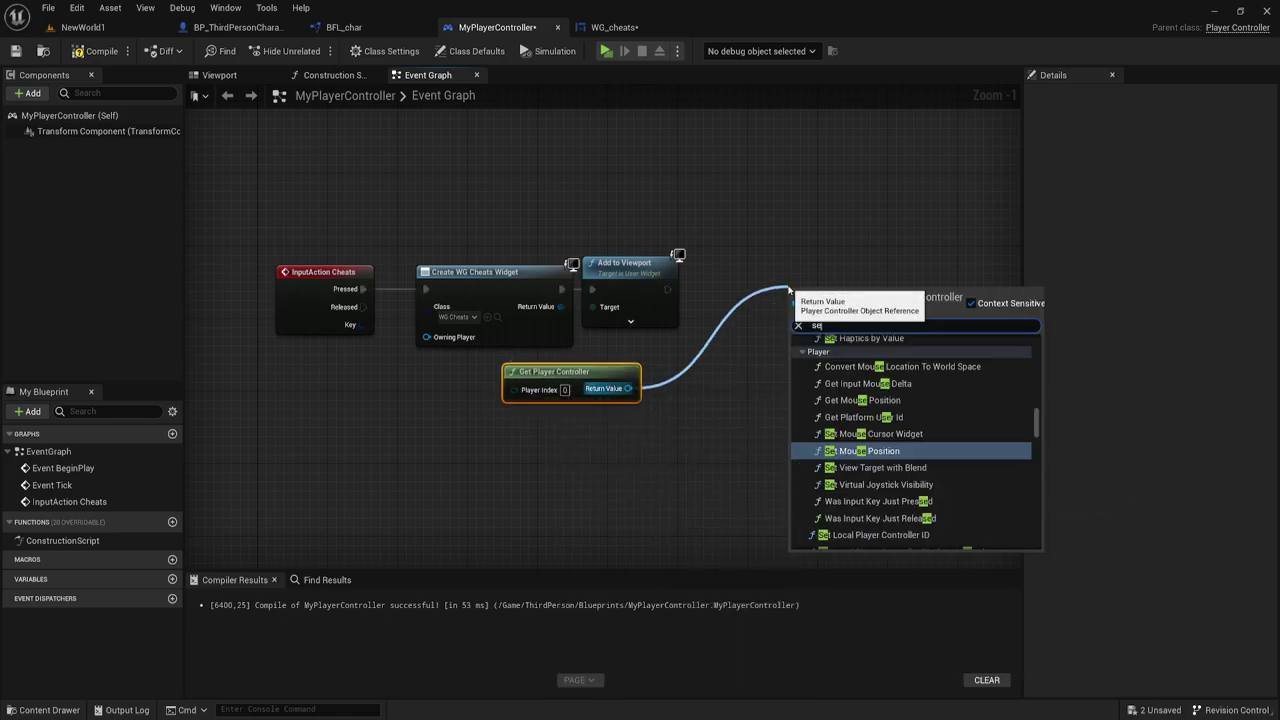
type("t inp")
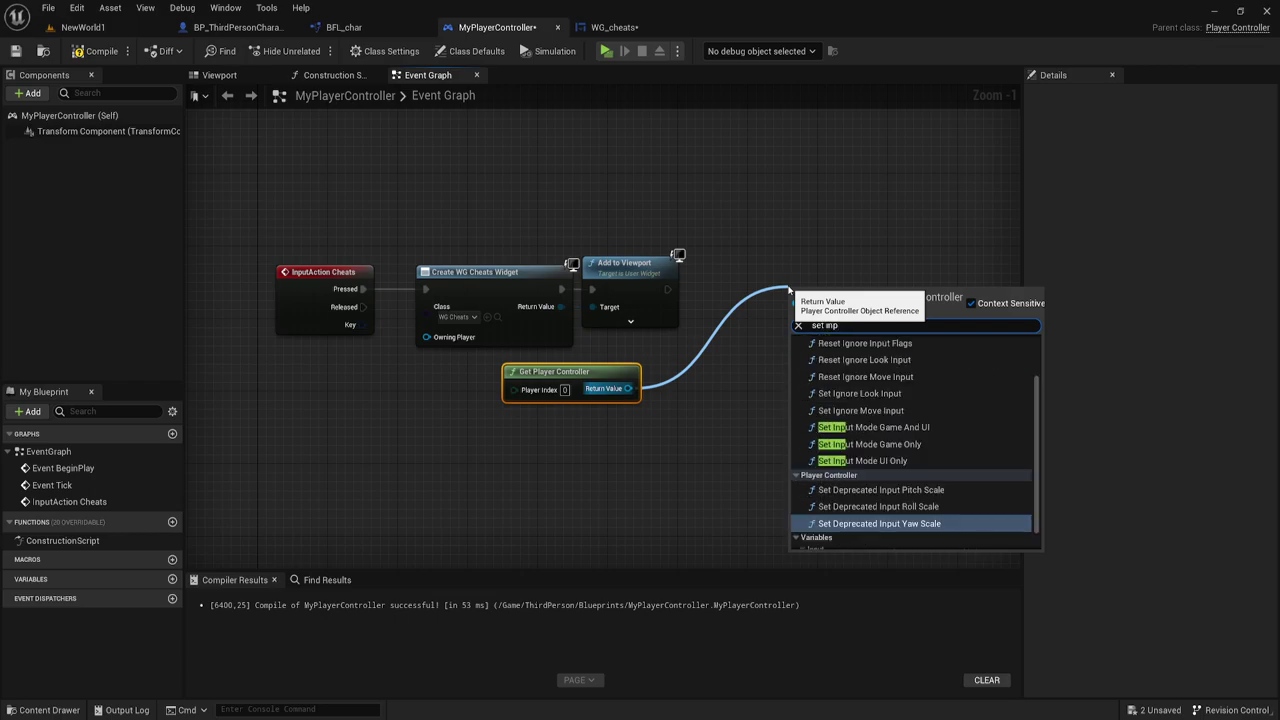
left_click(862, 460)
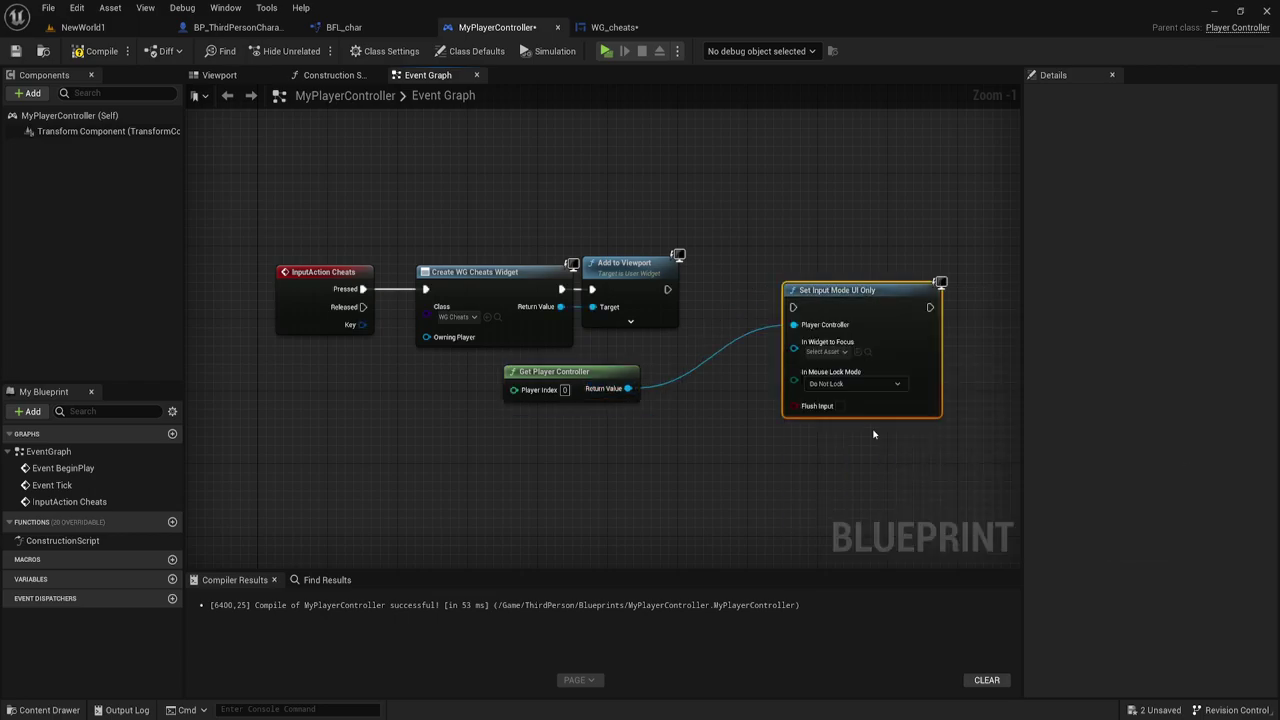
left_click_drag(844, 301, 792, 292)
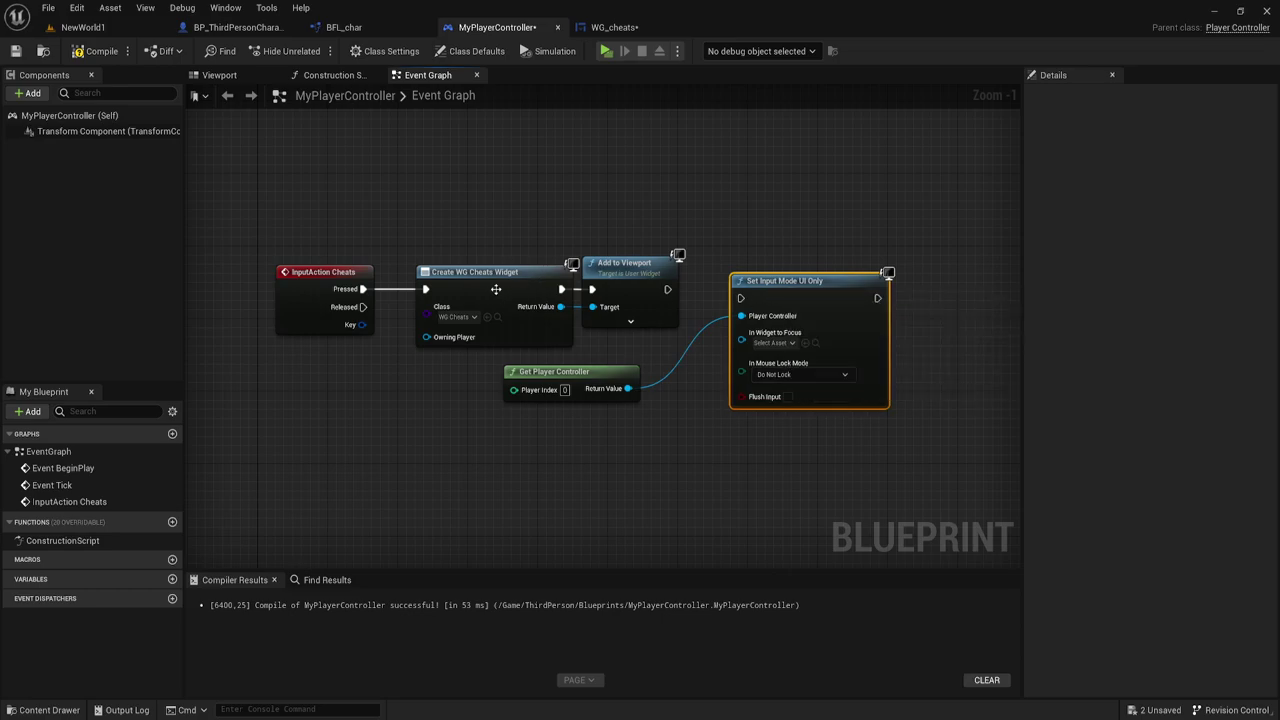
Step: Run Add to Viewport into Set Input Mode UI Only, focus the created widget, and compile
left_click_drag(667, 287, 666, 289)
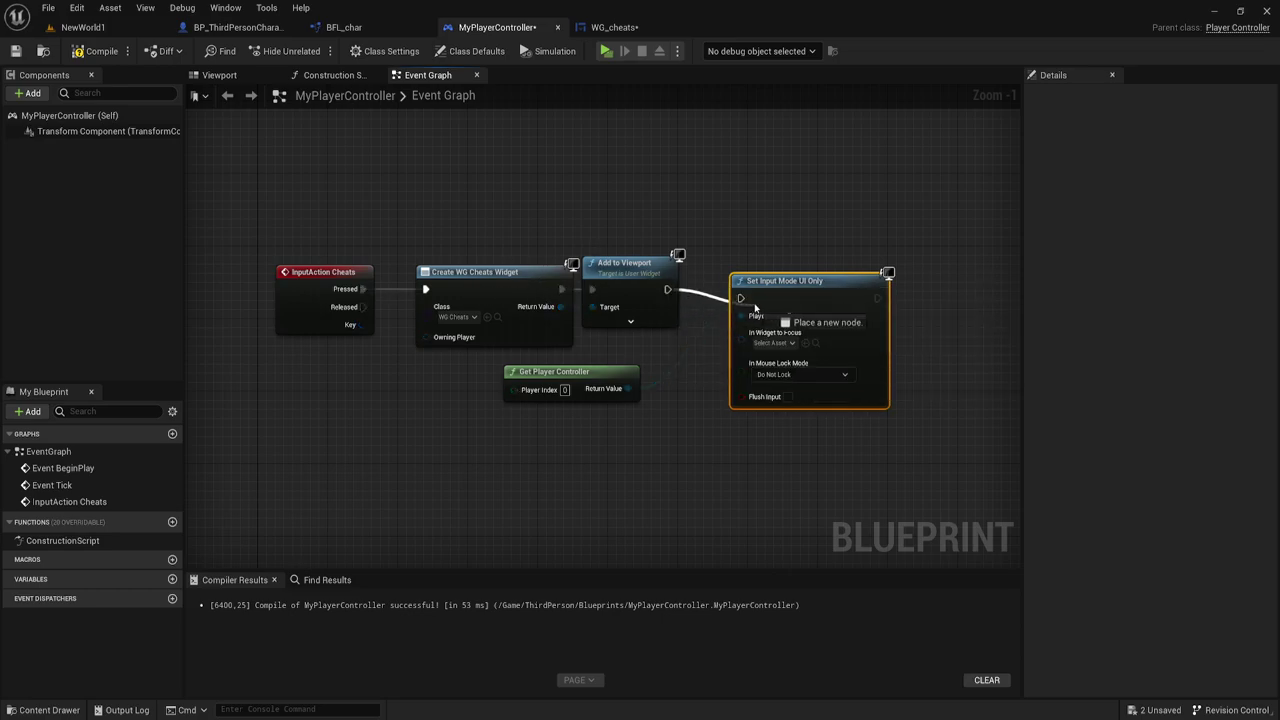
left_click_drag(785, 281, 785, 272)
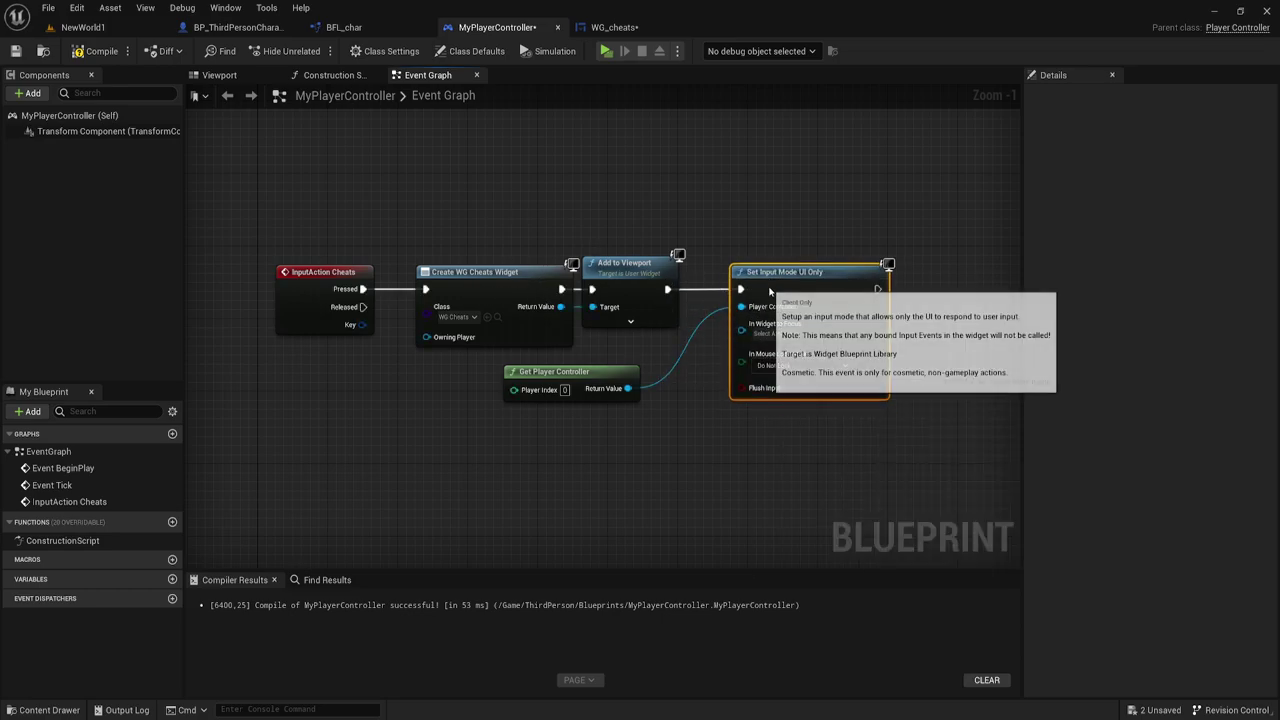
left_click_drag(608, 287, 625, 251)
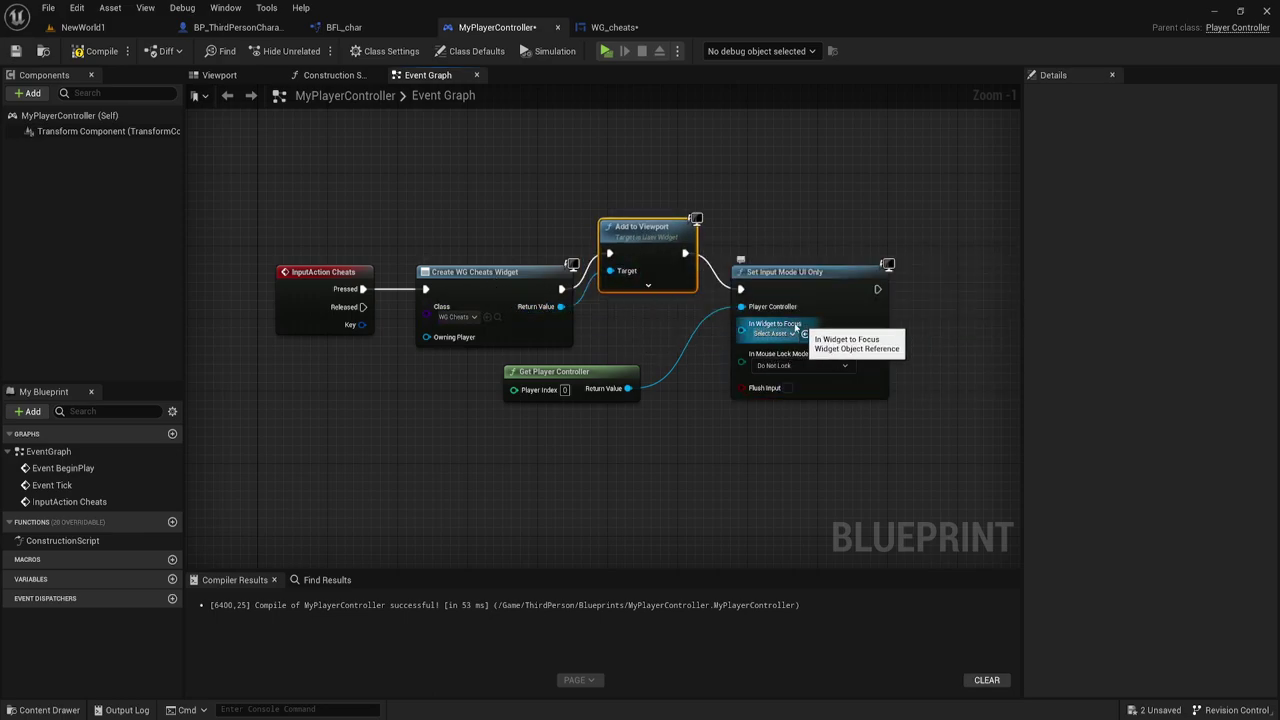
left_click_drag(742, 329, 561, 306)
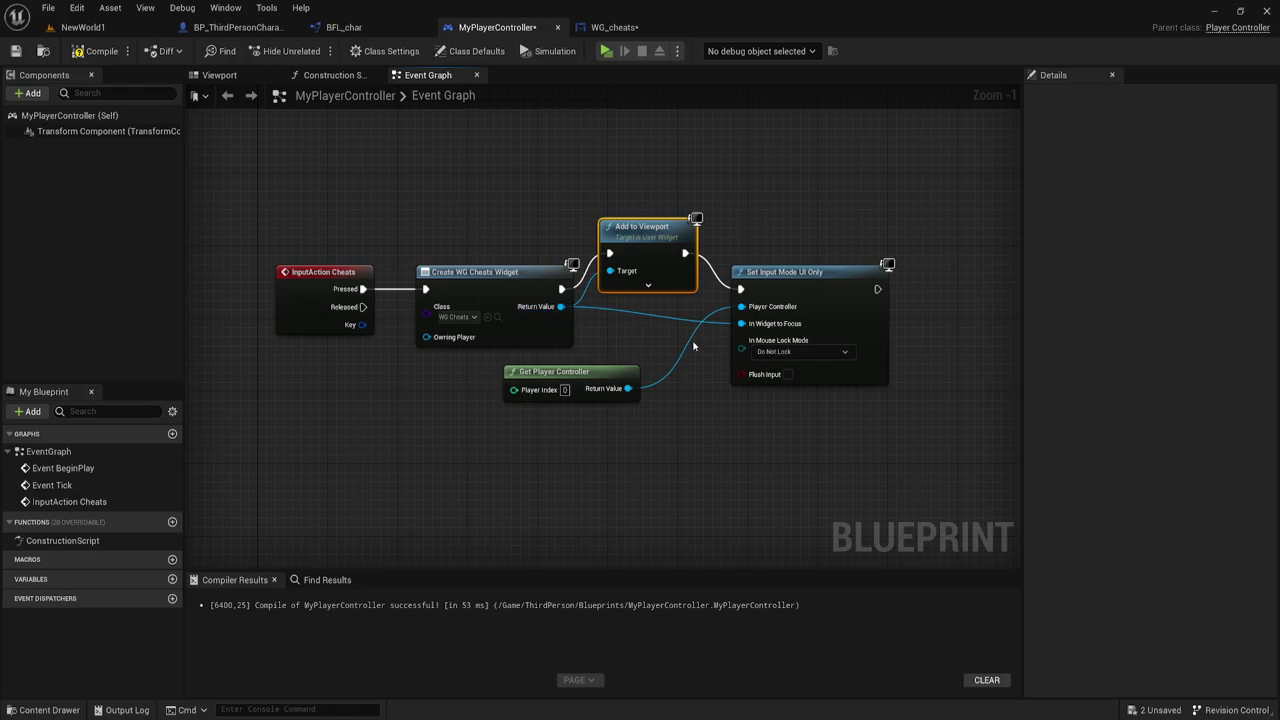
left_click_drag(776, 292, 776, 274)
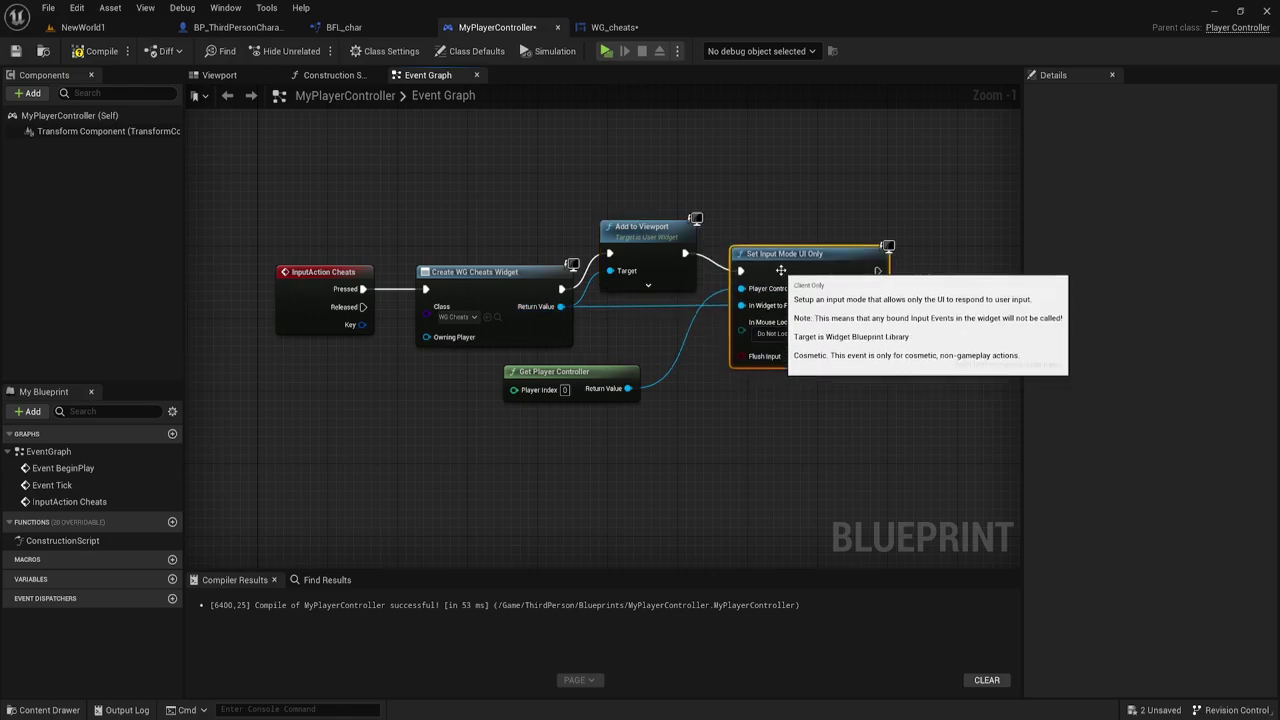
left_click_drag(759, 203, 876, 434)
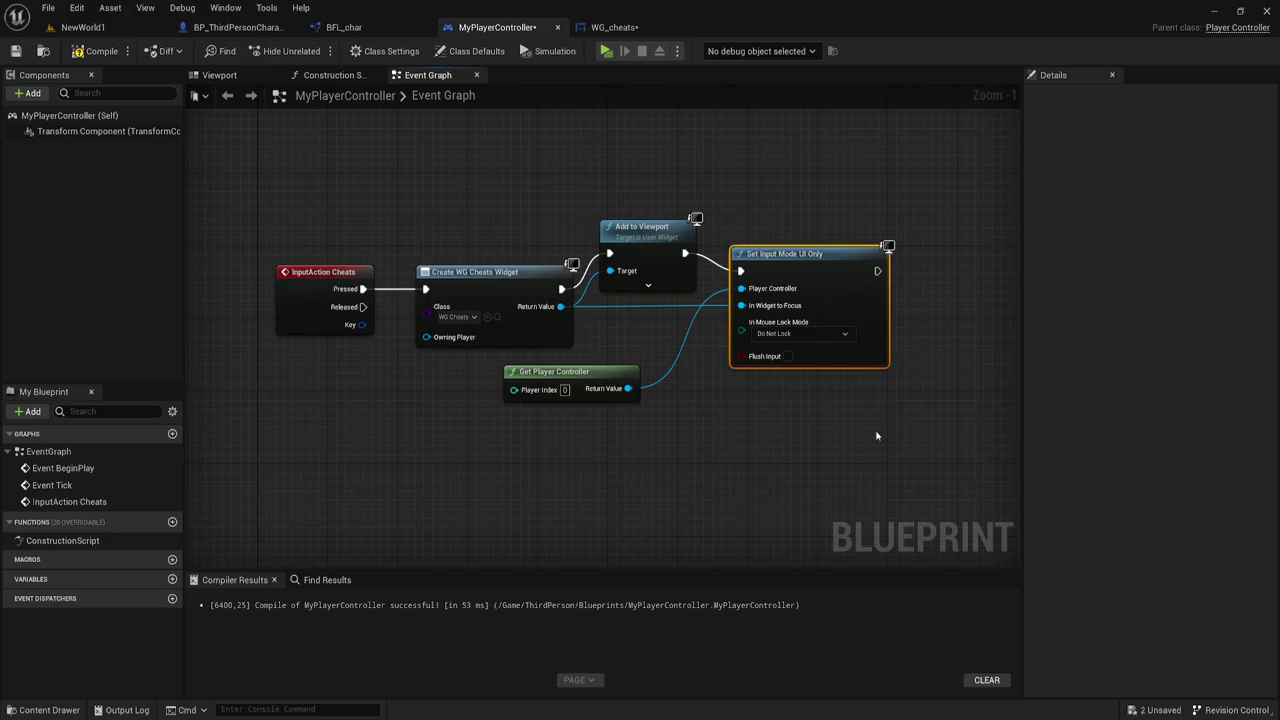
left_click(95, 51)
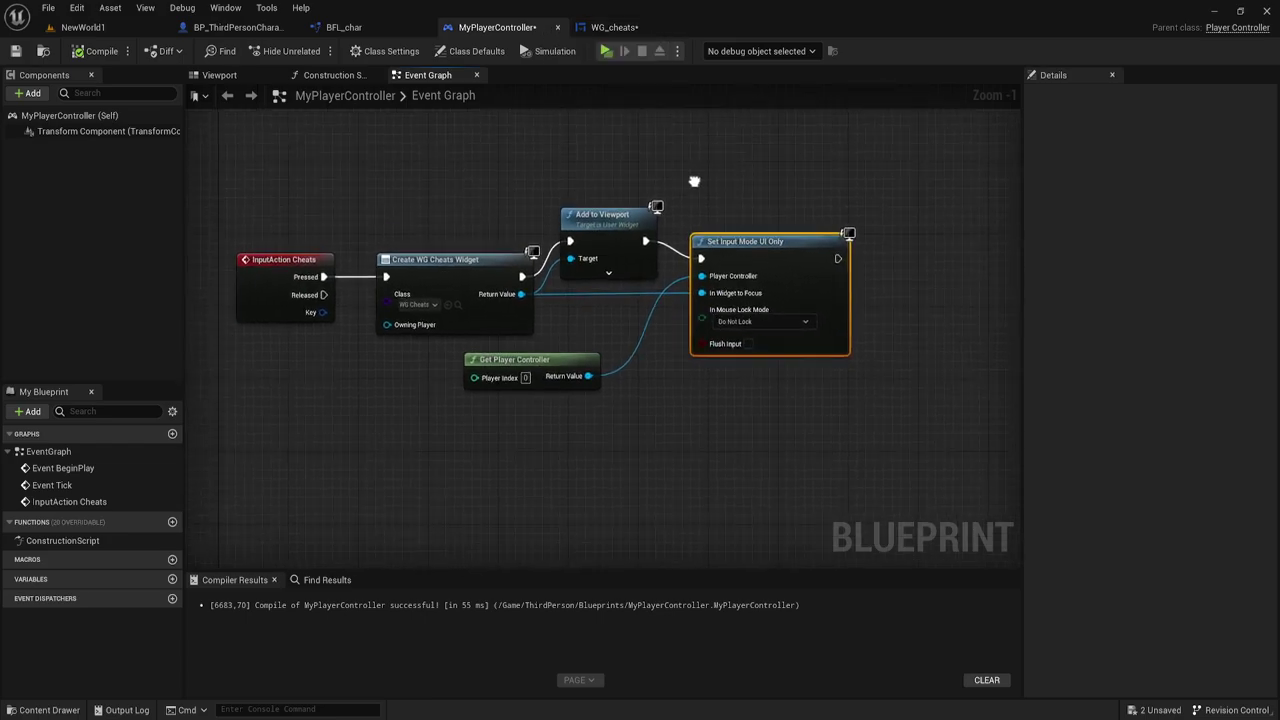
Step: In WG_cheats, empty the text box's default Text, tick Is Variable, and open the Graph
left_click(614, 27)
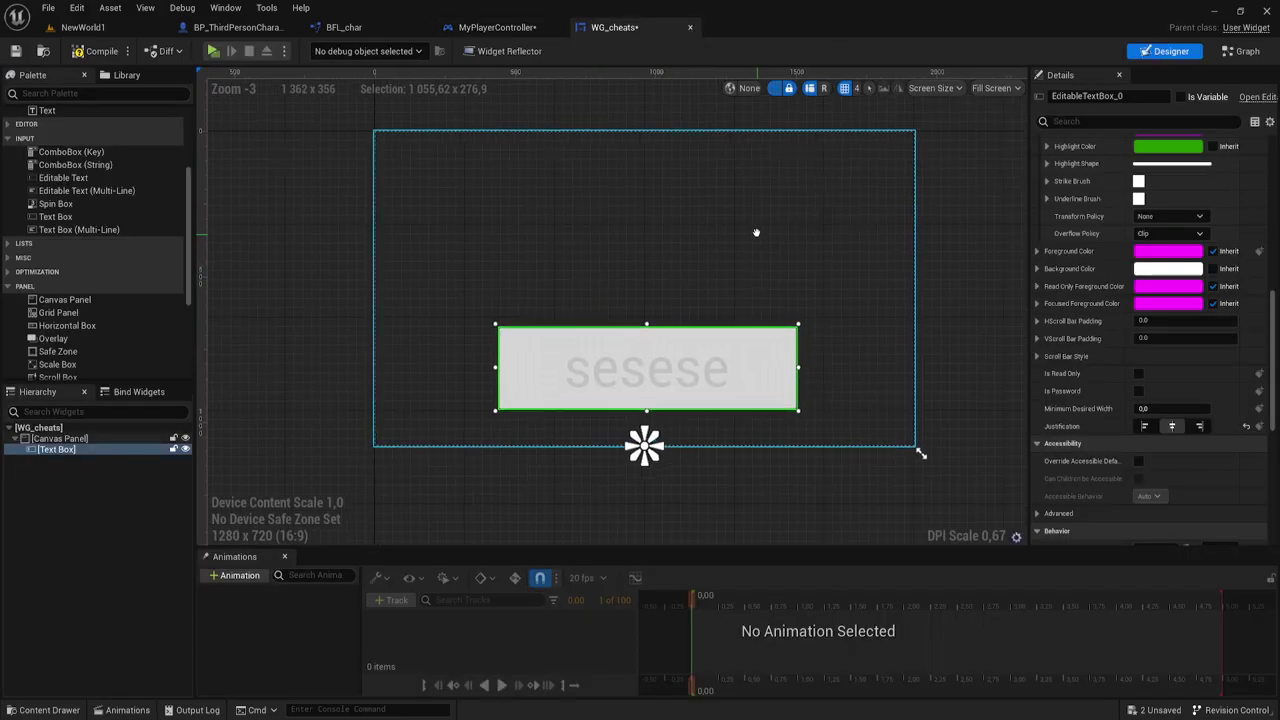
scroll(1155, 226, "up", 3)
scroll(1157, 235, "up", 3)
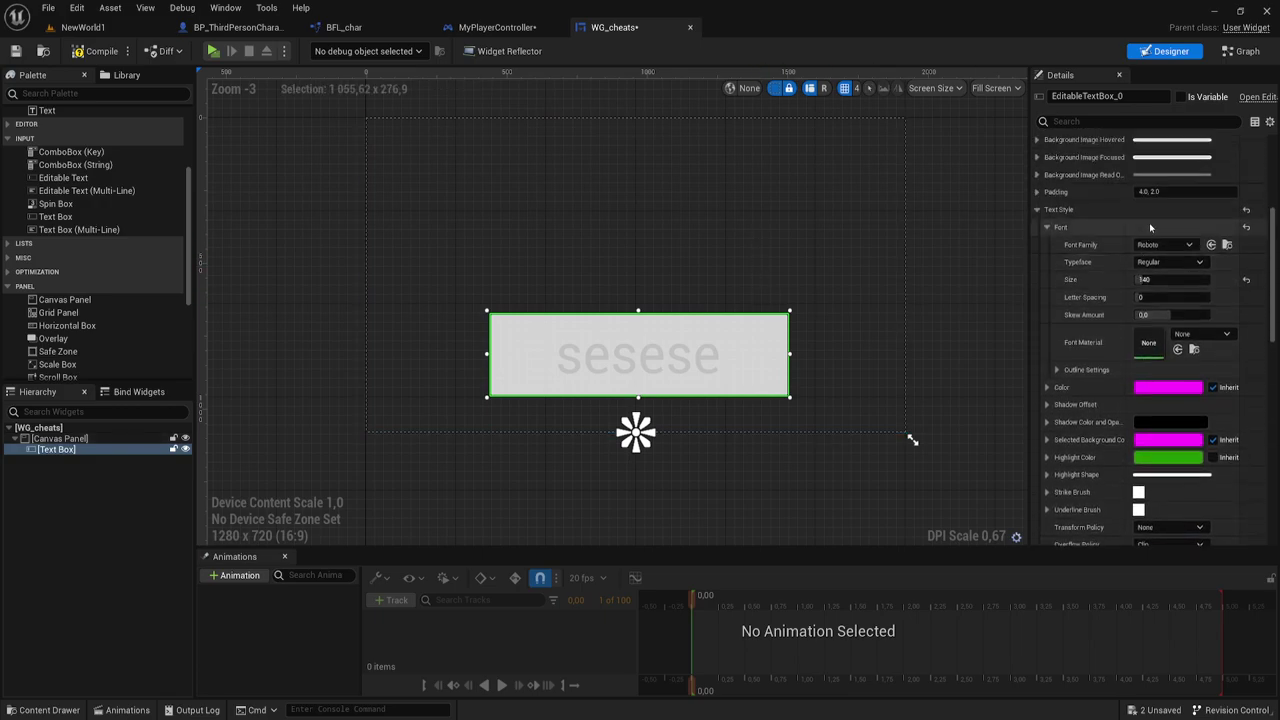
scroll(1160, 243, "up", 2)
scroll(1160, 243, "up", 1)
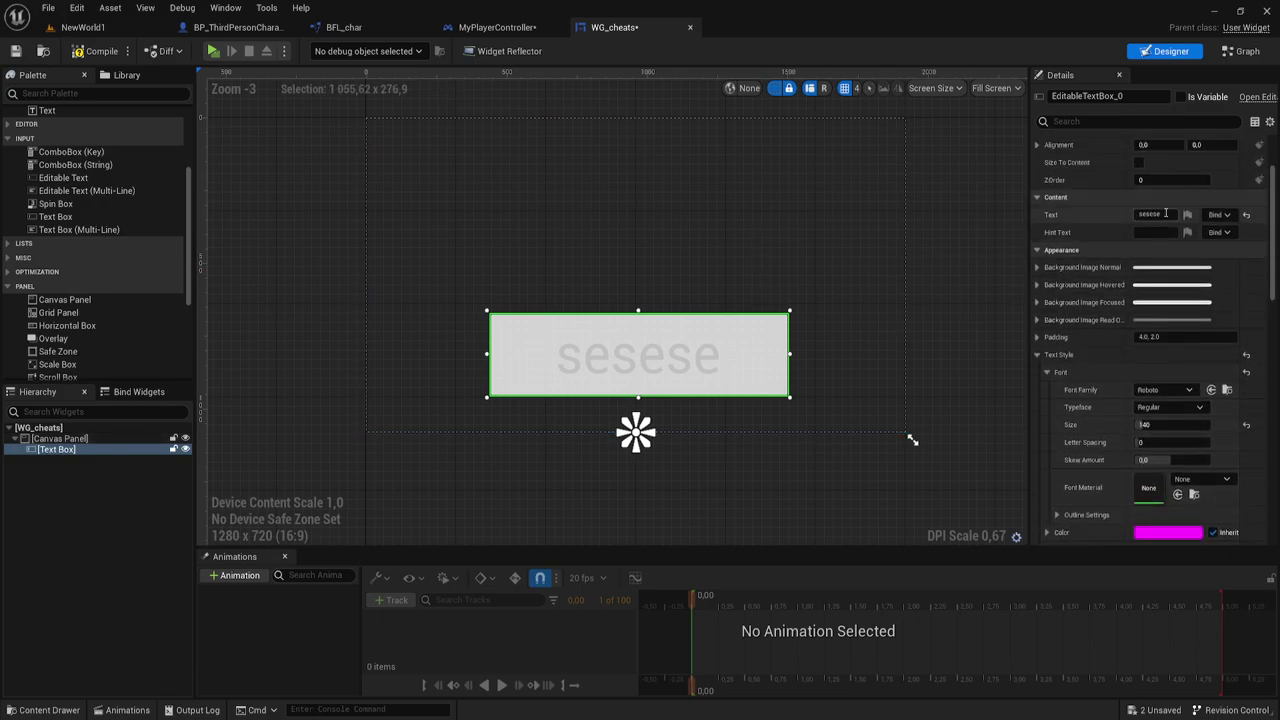
left_click(1150, 214)
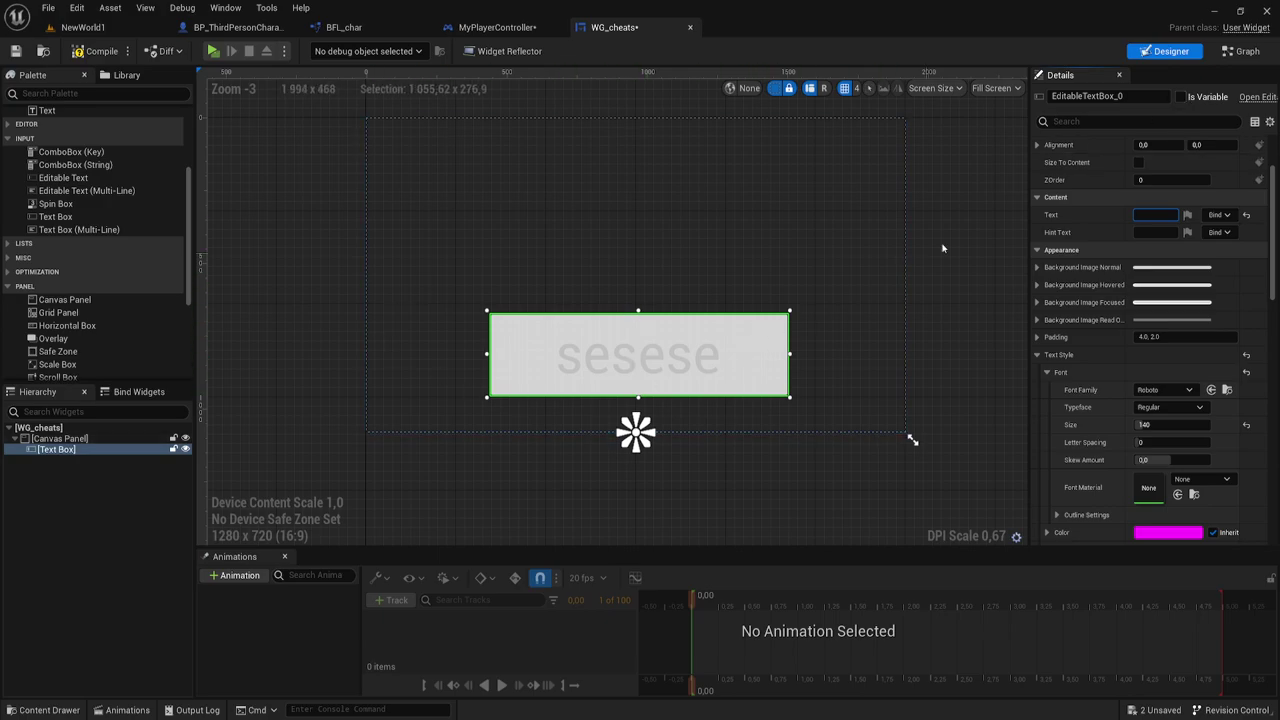
left_click(1181, 97)
double_click(910, 438)
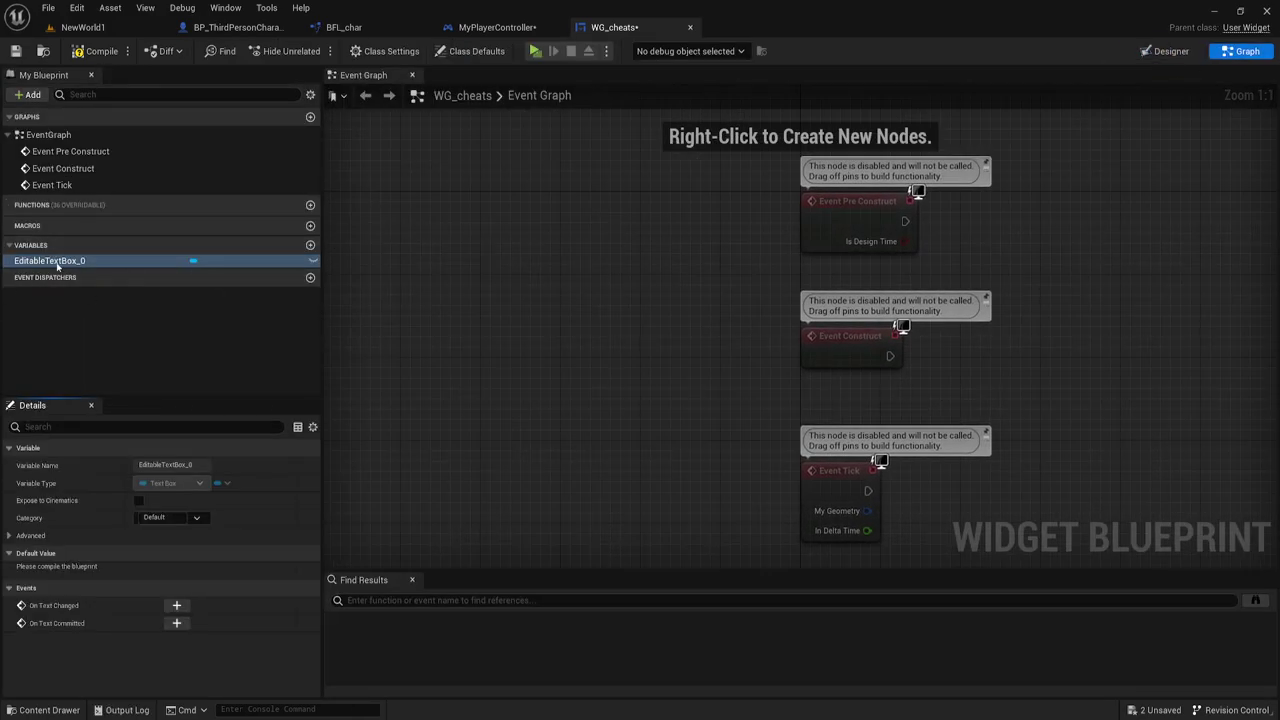
Step: Move Event Tick aside and bring Event Construct into the working area
mouse_move(1012, 415)
right_mouse_down()
mouse_move(919, 278)
mouse_move(662, 439)
mouse_move(658, 559)
right_mouse_up()
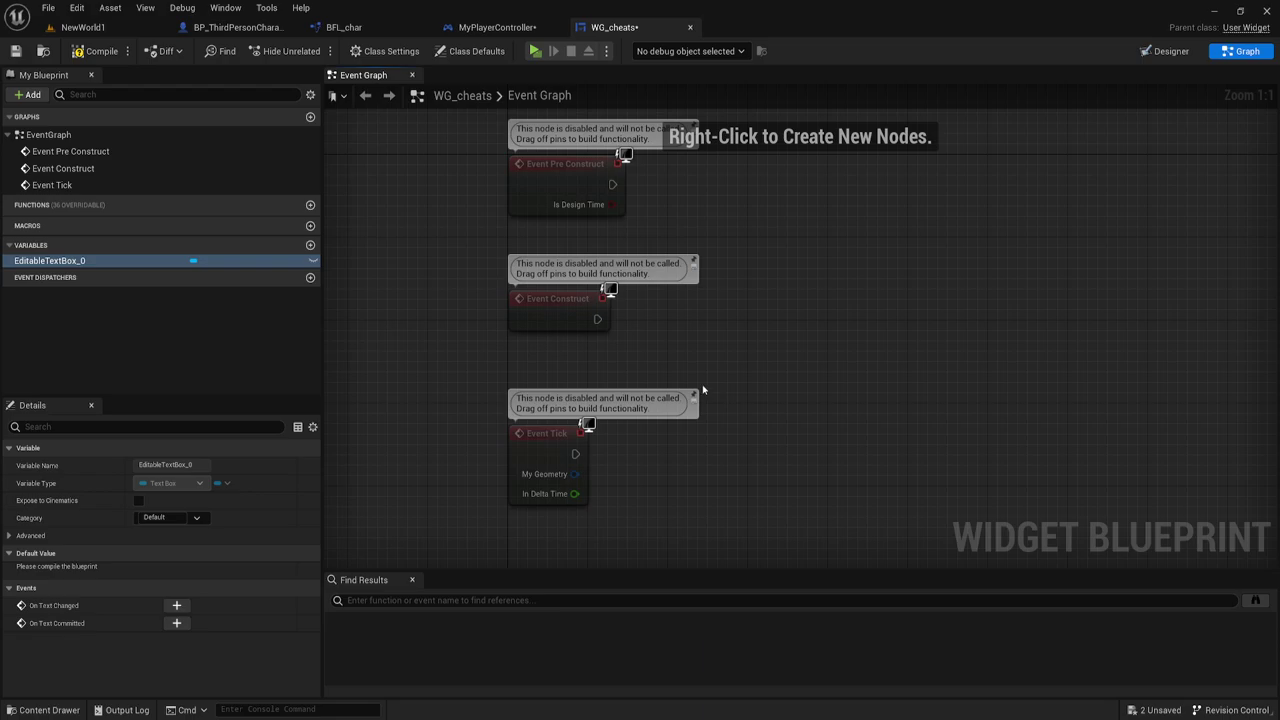
left_click_drag(536, 439, 416, 149)
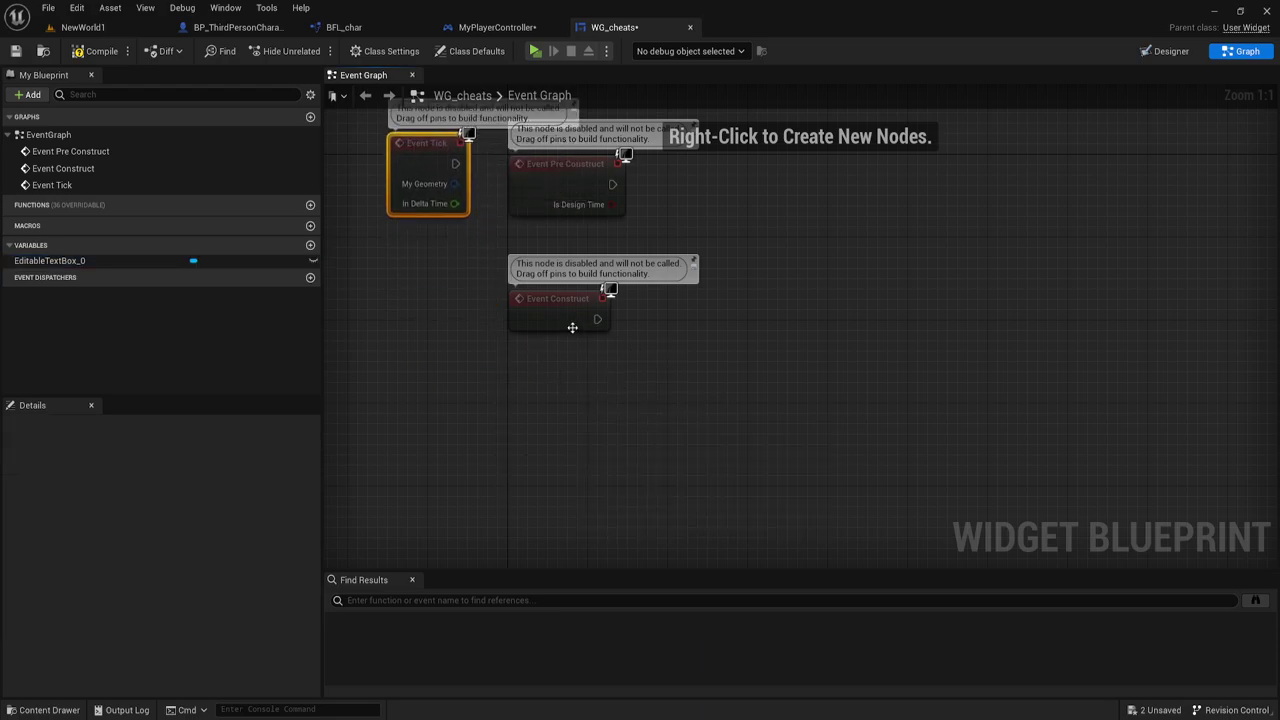
left_click_drag(572, 327, 580, 463)
right_click_drag(817, 523, 817, 320)
left_click_drag(566, 211, 554, 248)
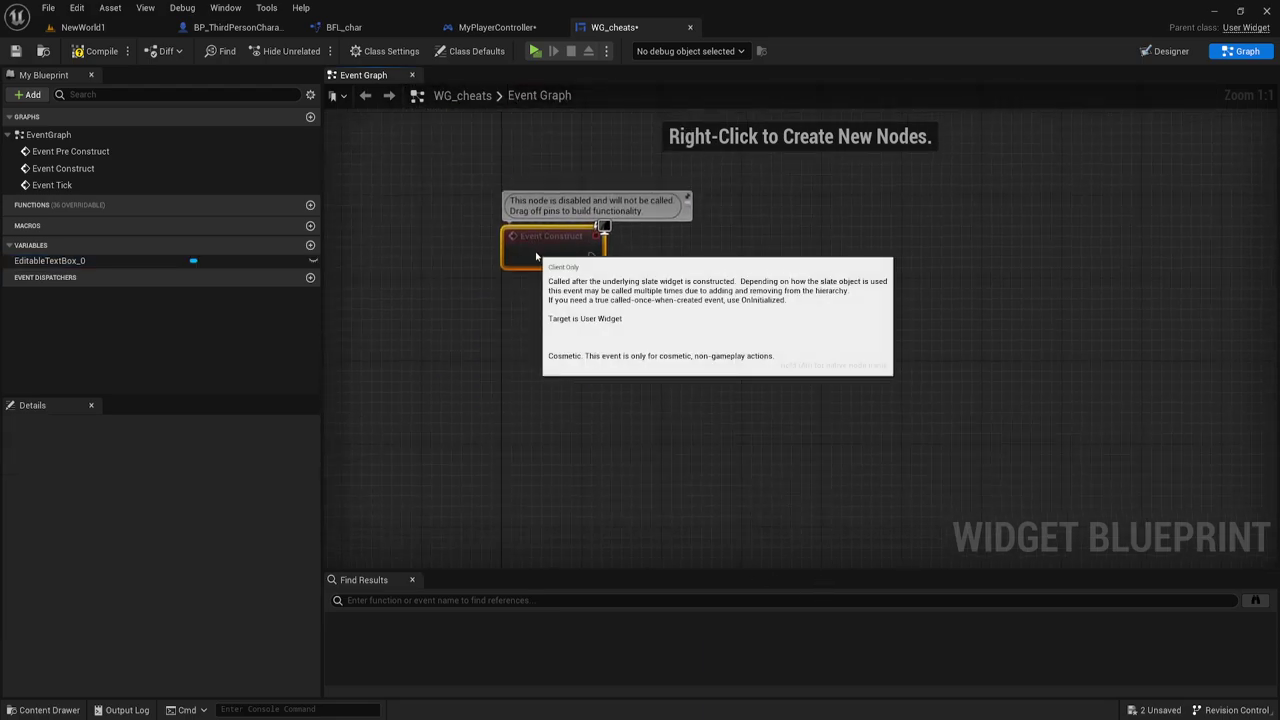
right_click_drag(771, 329, 726, 349)
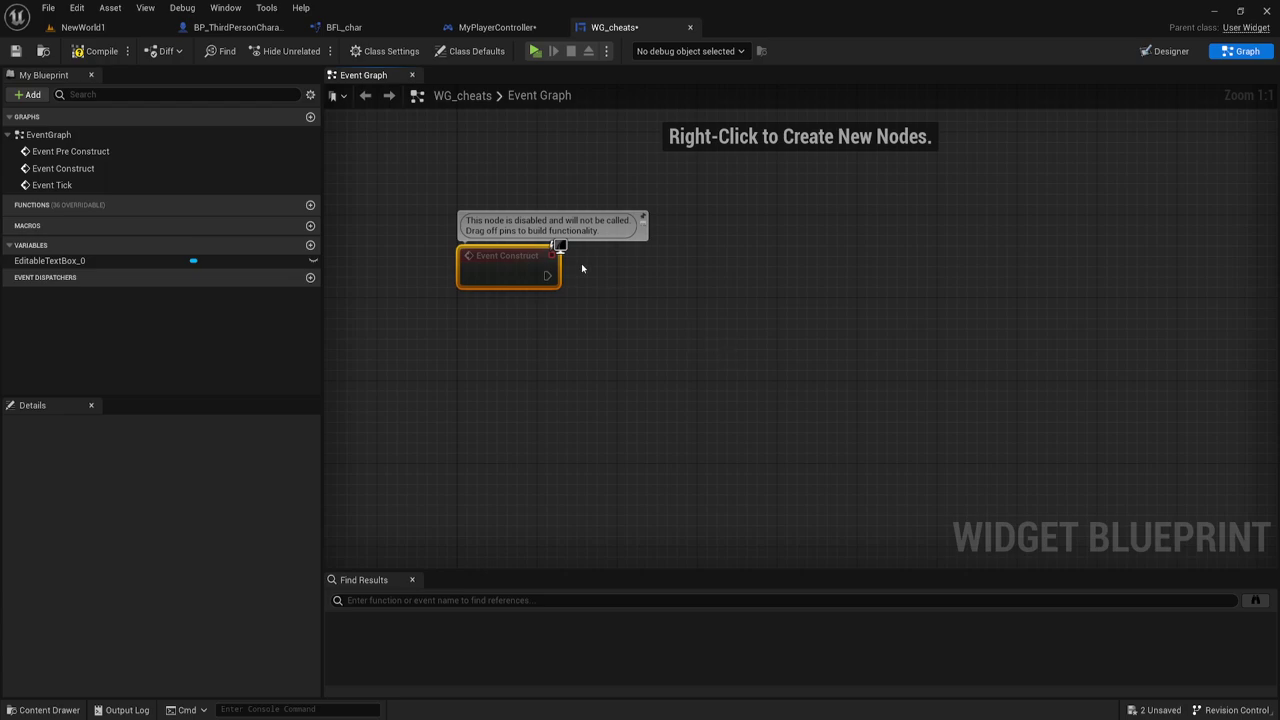
left_click_drag(547, 275, 591, 274)
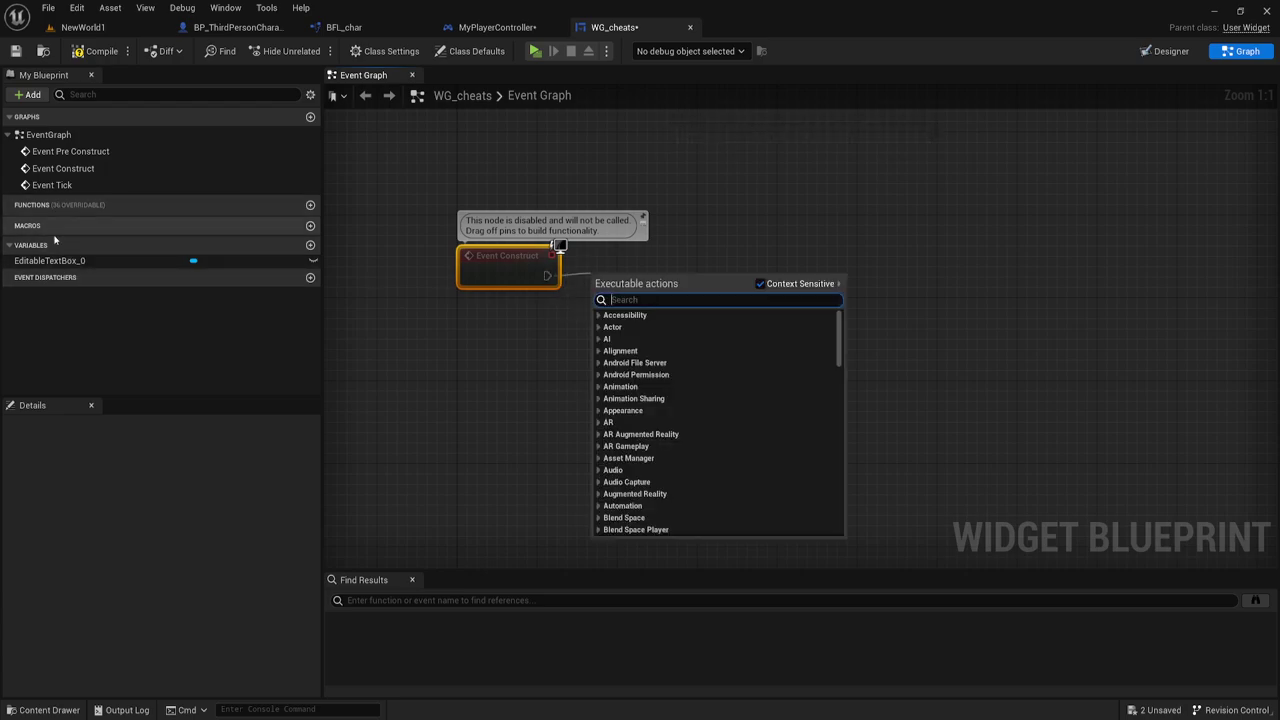
Step: Place an EditableTextBox_0 getter and add a Set Focus node targeting it
left_click_drag(50, 260, 527, 320)
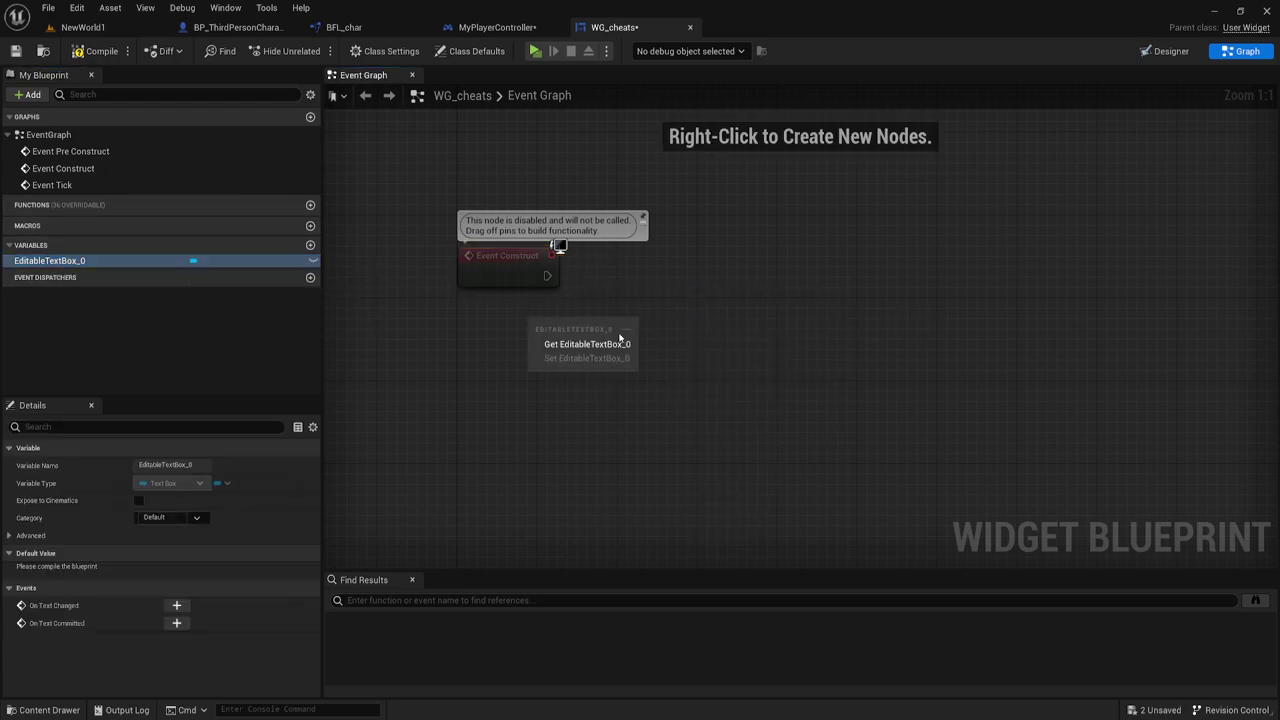
left_click(618, 344)
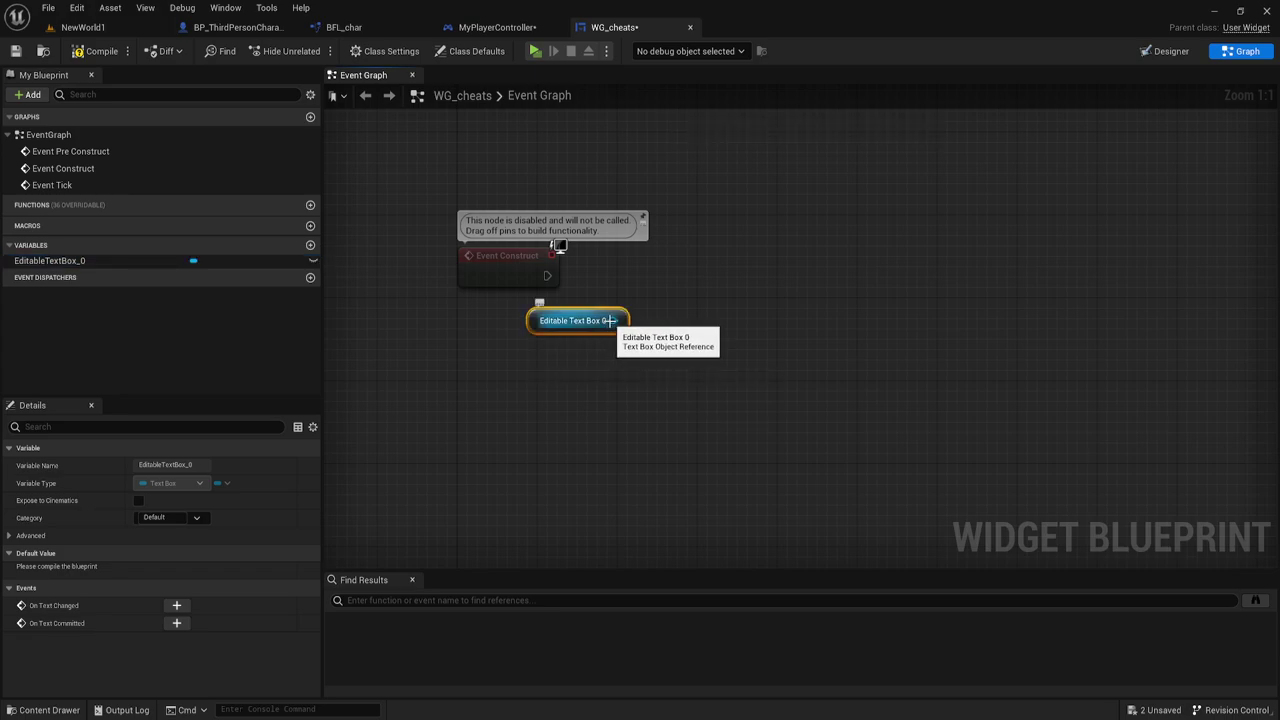
left_click_drag(609, 320, 706, 234)
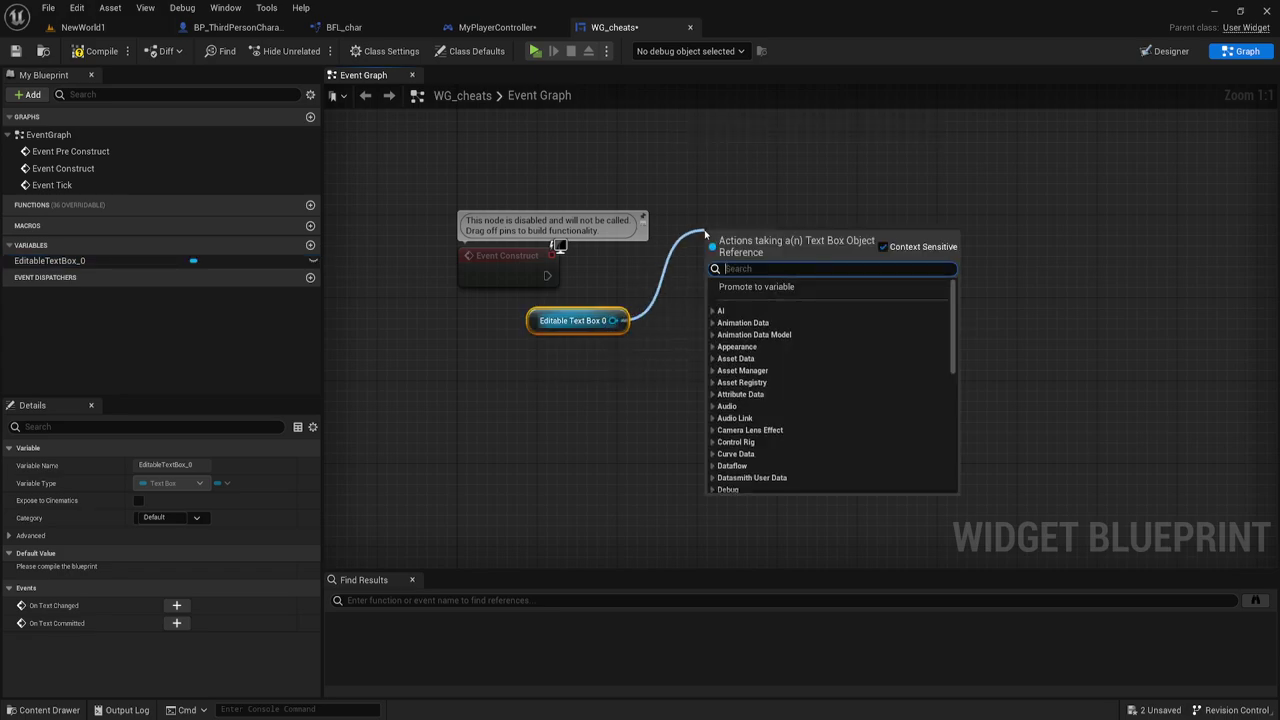
type("set fo")
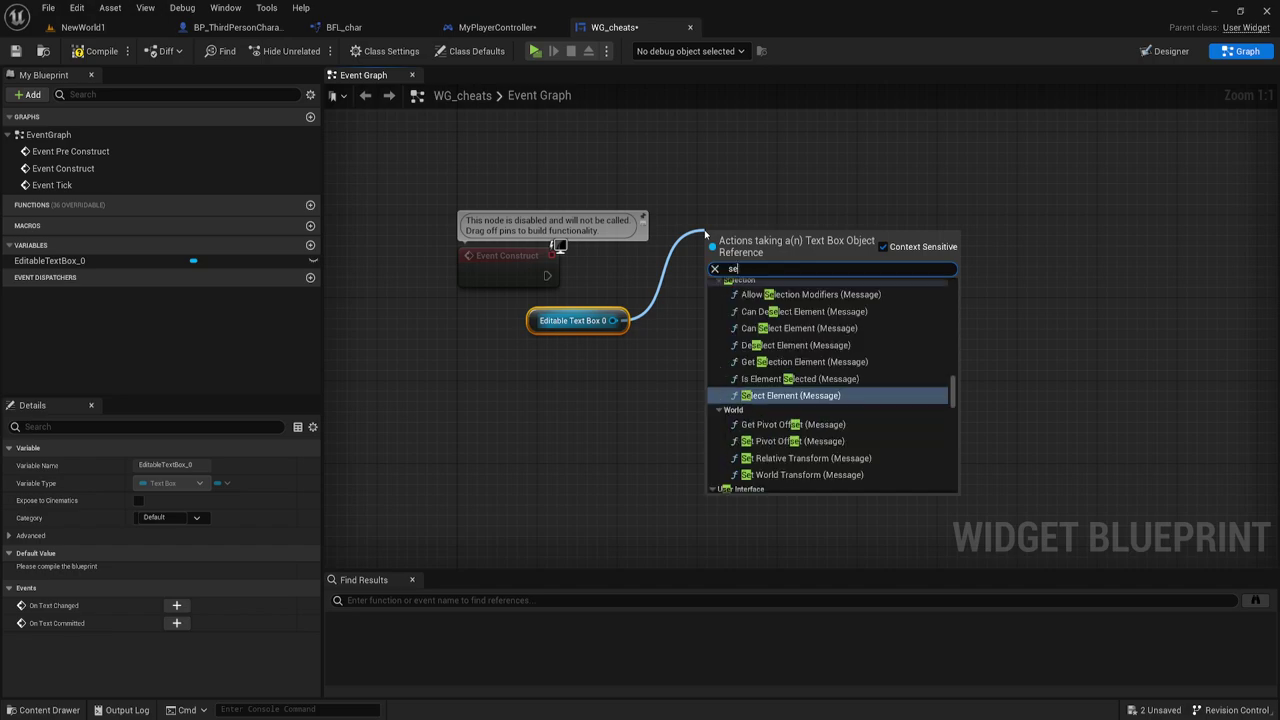
key("Return")
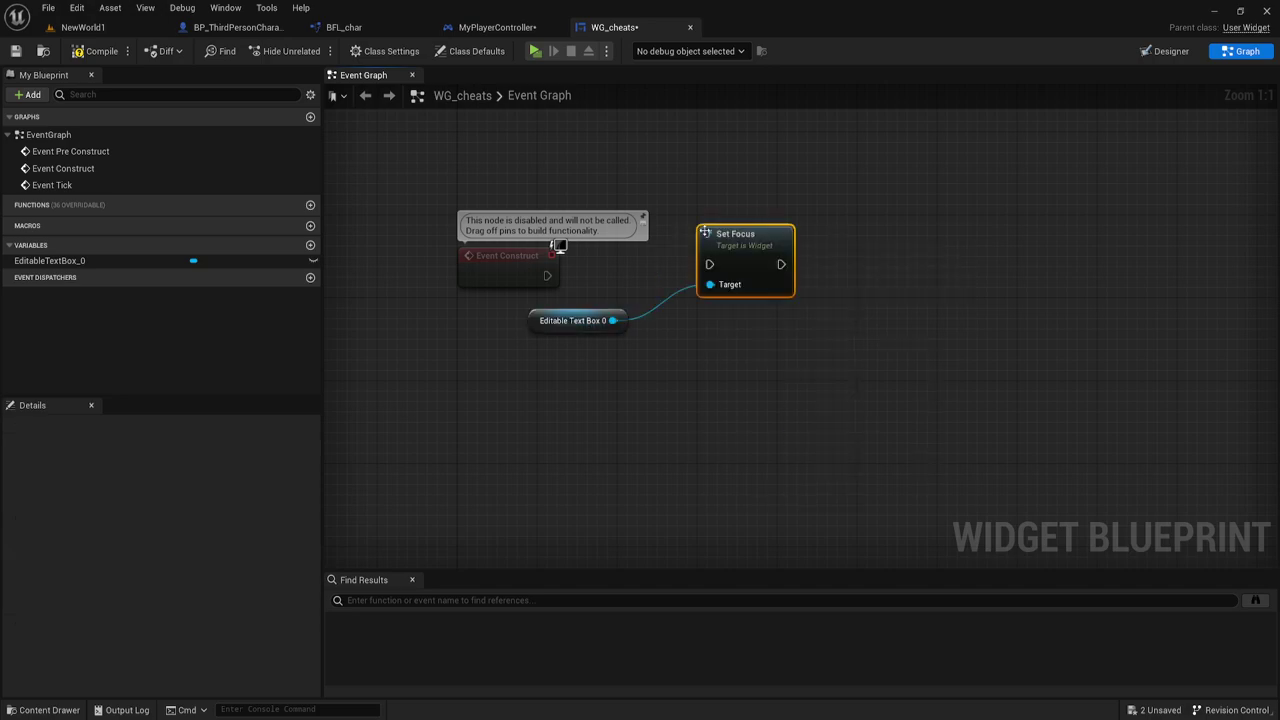
left_click_drag(605, 262, 766, 349)
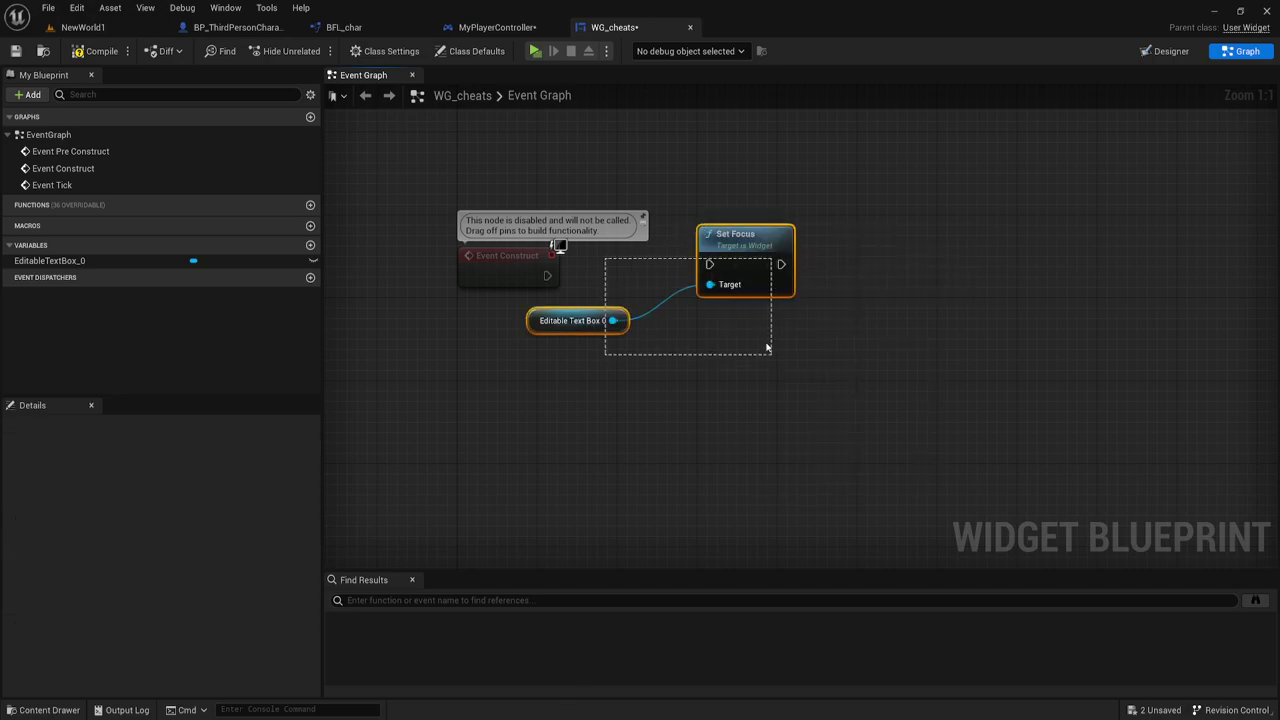
left_click_drag(722, 270, 760, 280)
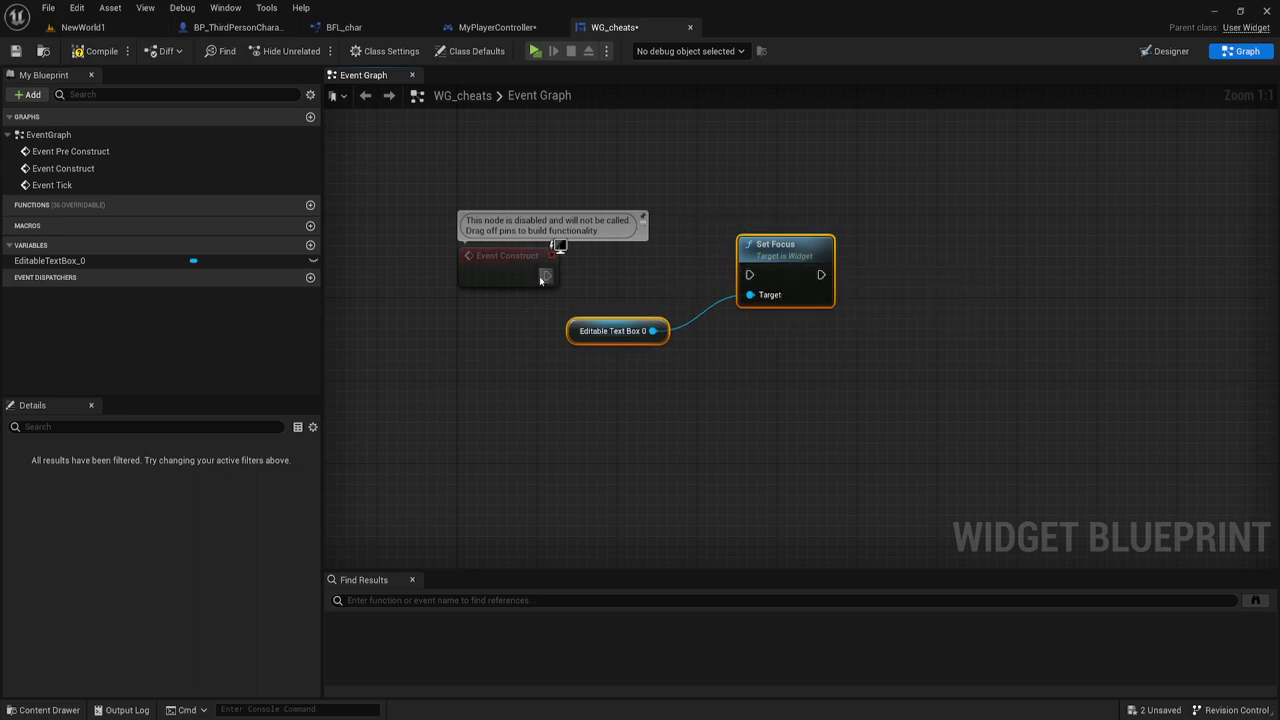
left_click_drag(547, 275, 757, 281)
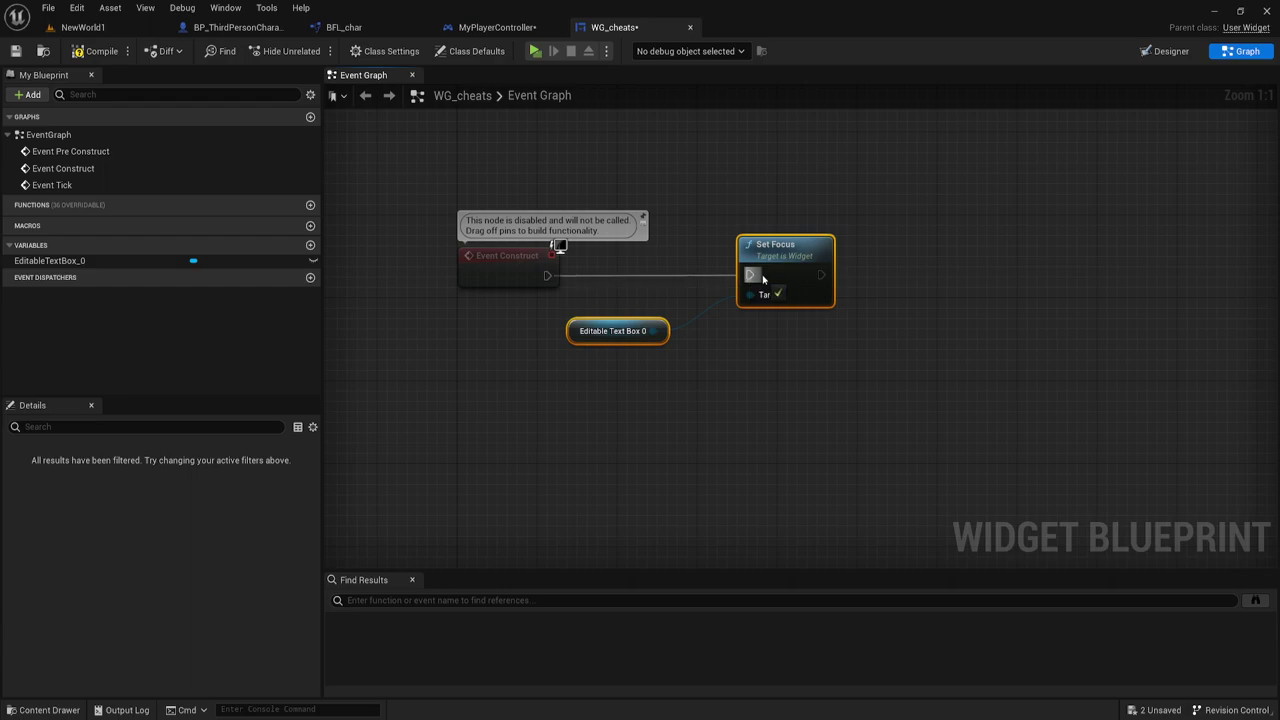
left_click_drag(757, 281, 615, 276)
Step: Insert a Delay after Event Construct whose Completed pin runs Set Focus, and align the nodes
type("del")
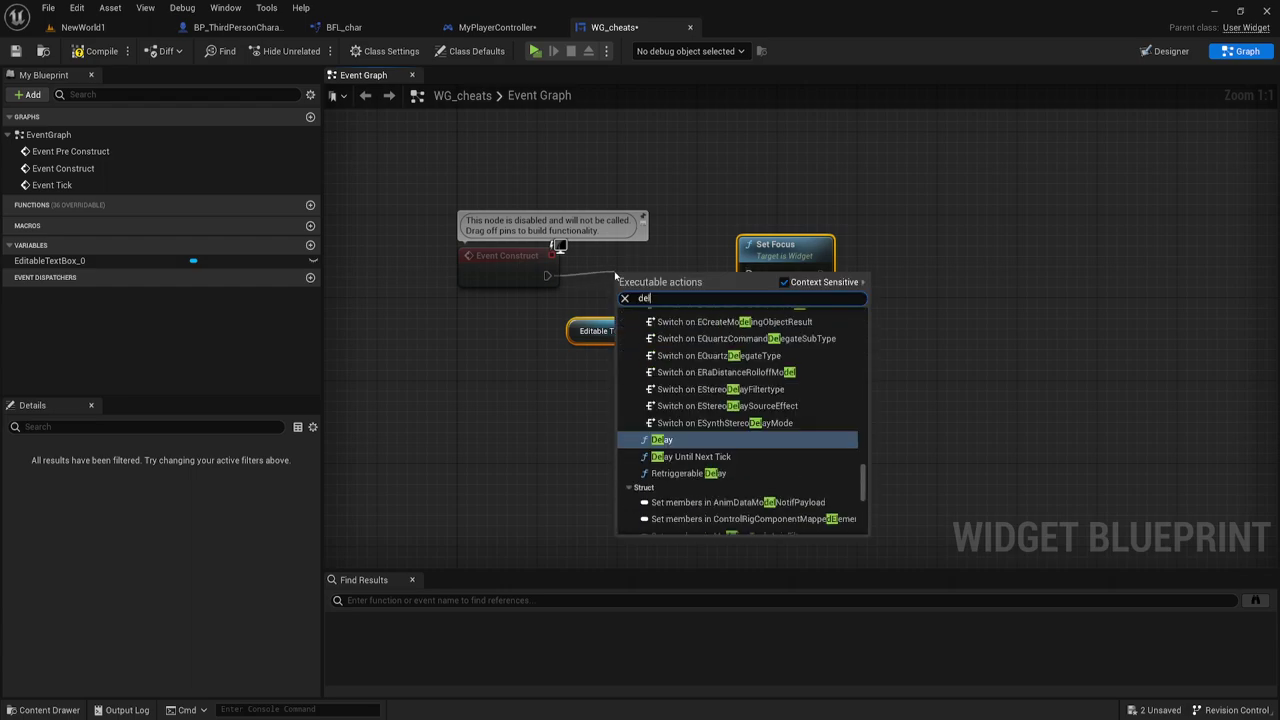
type("a")
left_click(668, 422)
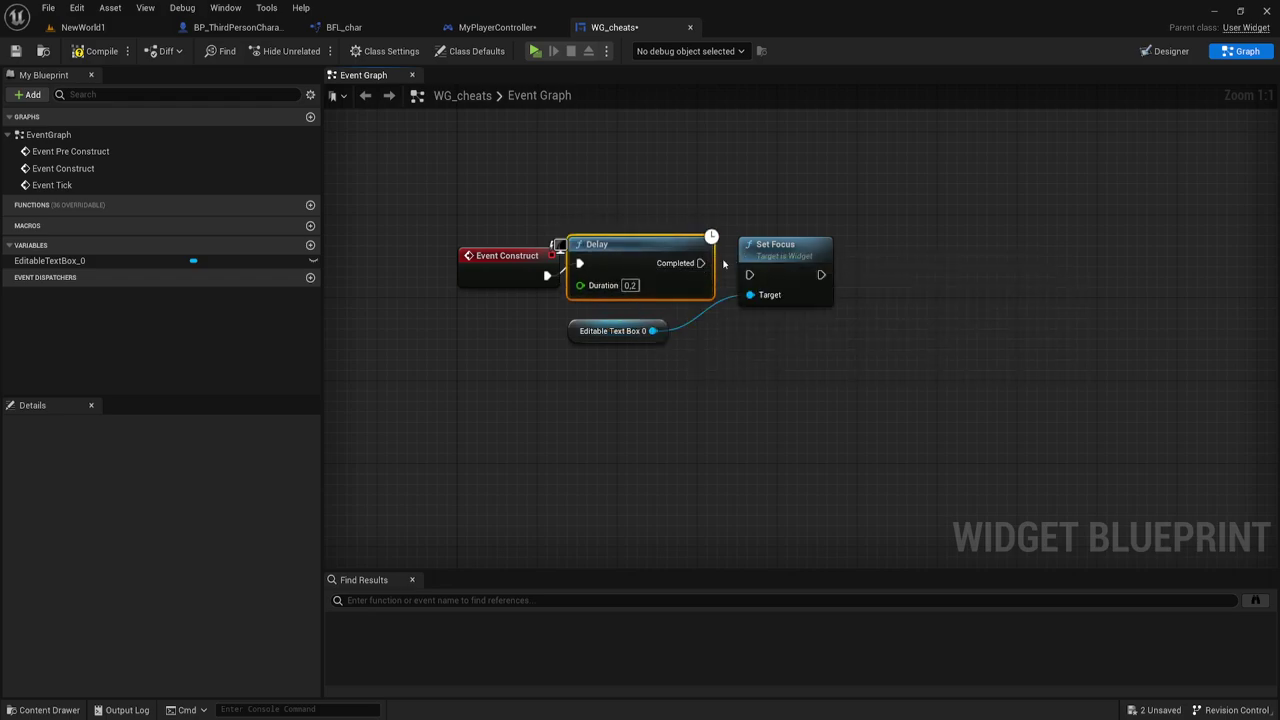
left_click_drag(701, 263, 749, 274)
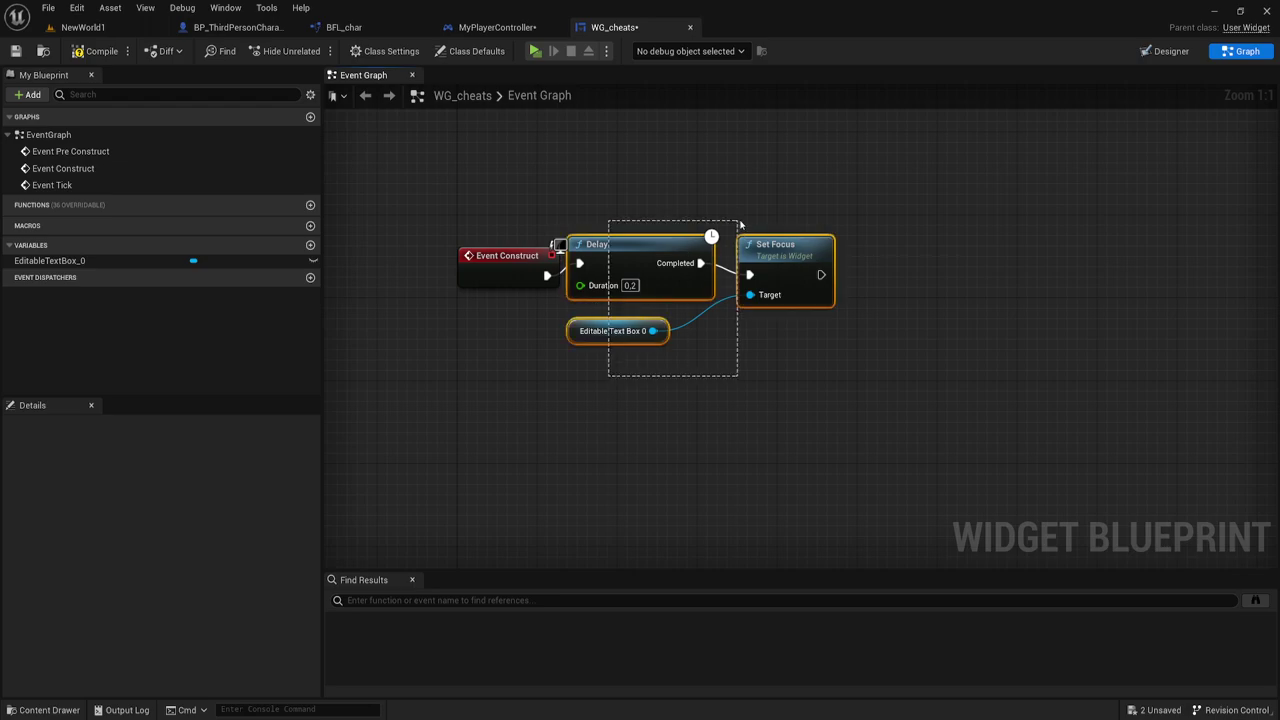
left_click_drag(565, 372, 836, 224)
left_click_drag(778, 258, 788, 268)
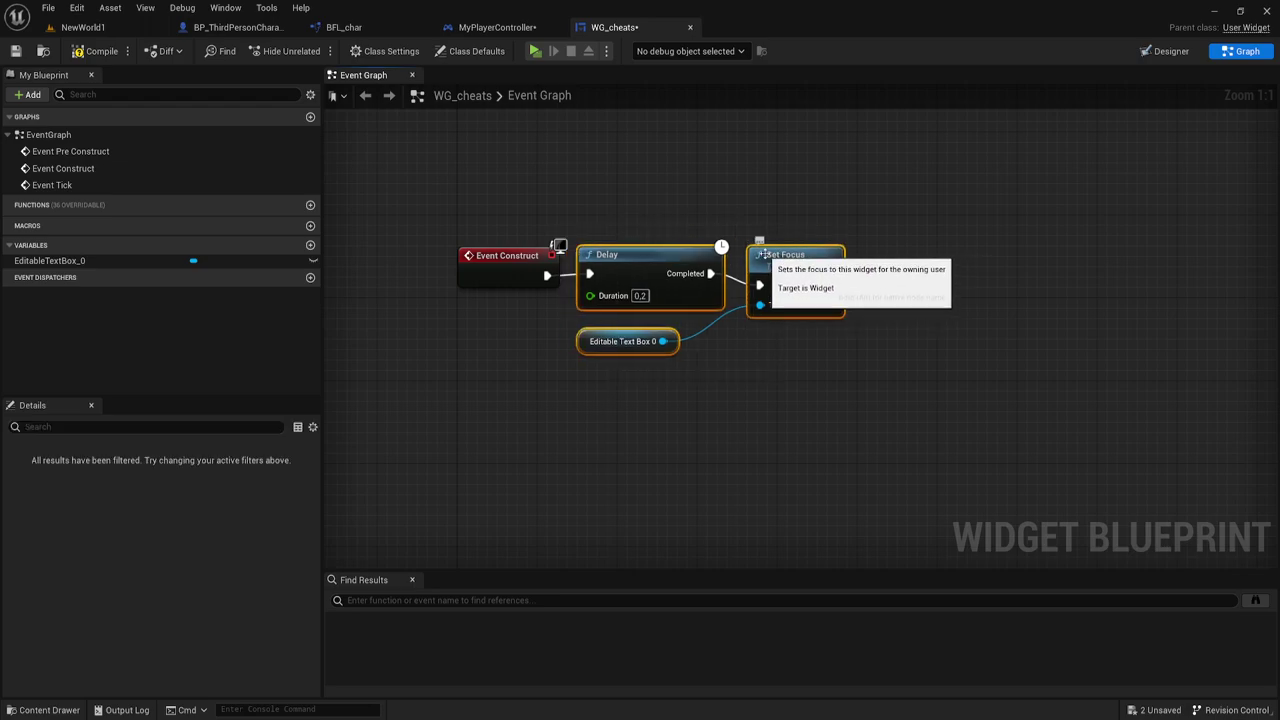
left_click(798, 274)
left_click_drag(798, 274, 797, 264)
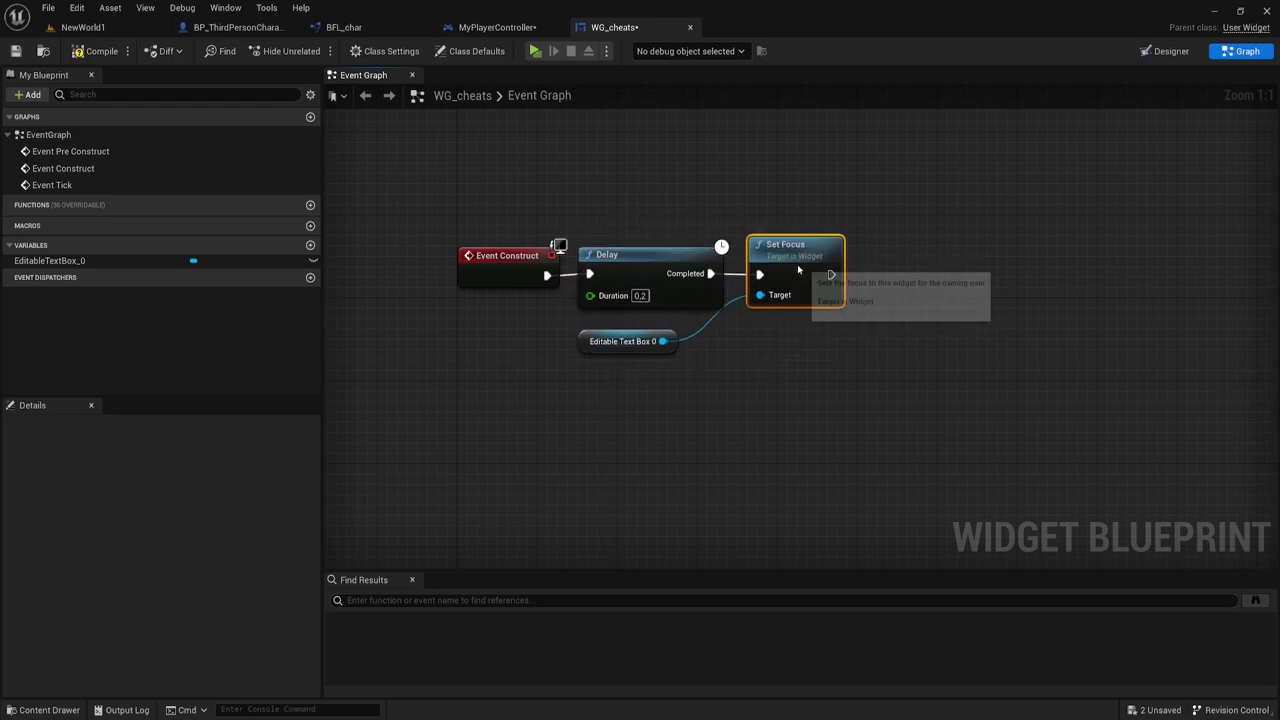
left_click_drag(590, 356, 649, 346)
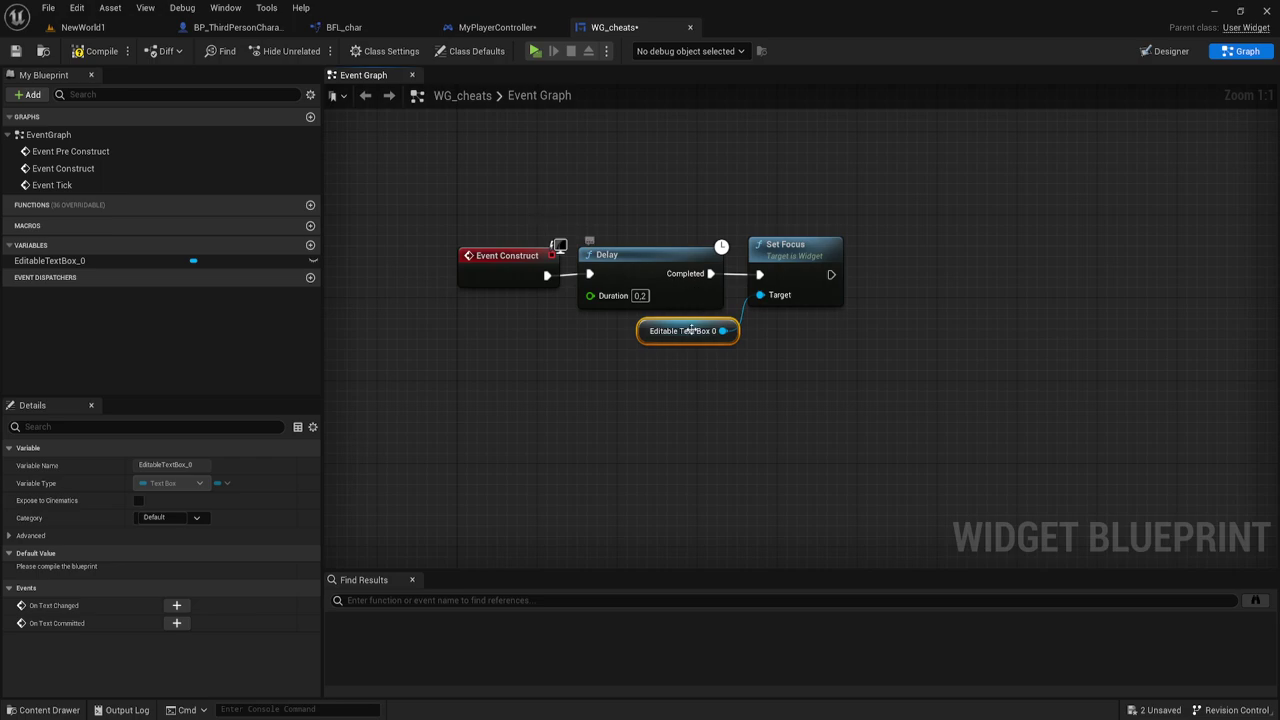
left_click_drag(587, 367, 629, 160)
Step: Set the Delay duration to 0.1 seconds and tidy the graph view
left_click(640, 295)
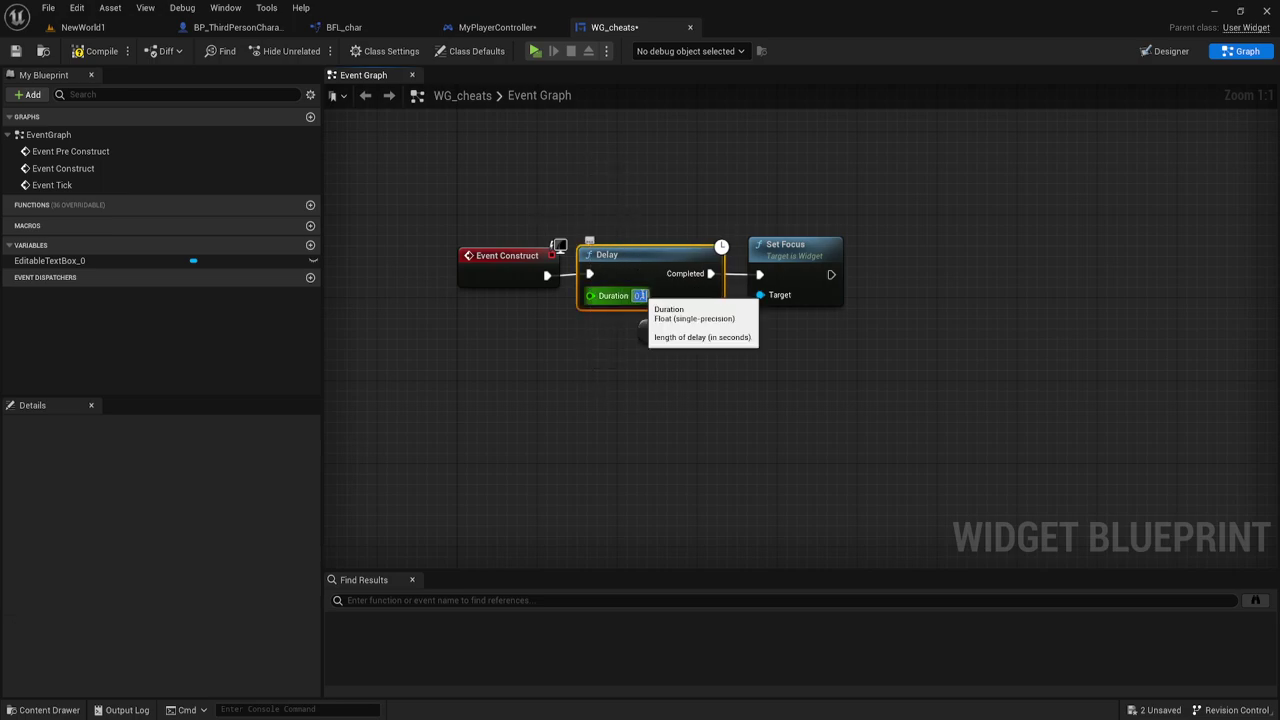
left_click(796, 413)
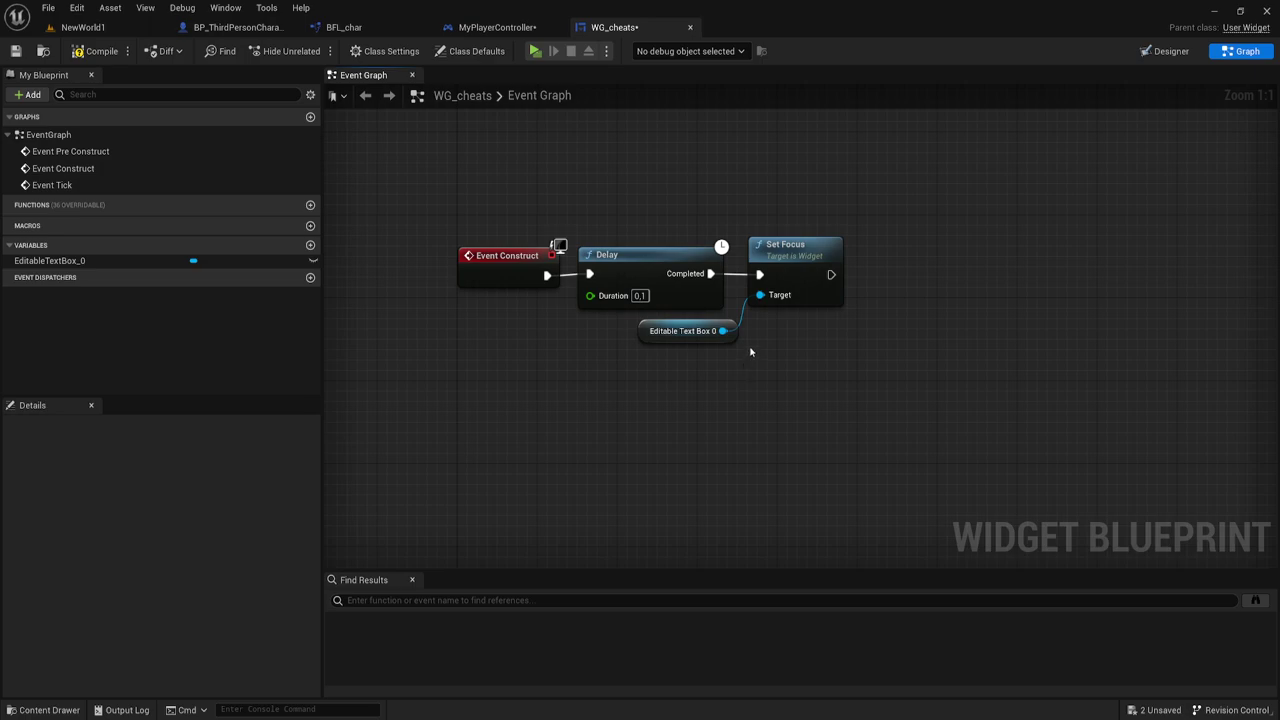
left_click_drag(755, 169, 826, 367)
left_click(680, 331)
left_click(776, 400)
right_click_drag(775, 391, 801, 262)
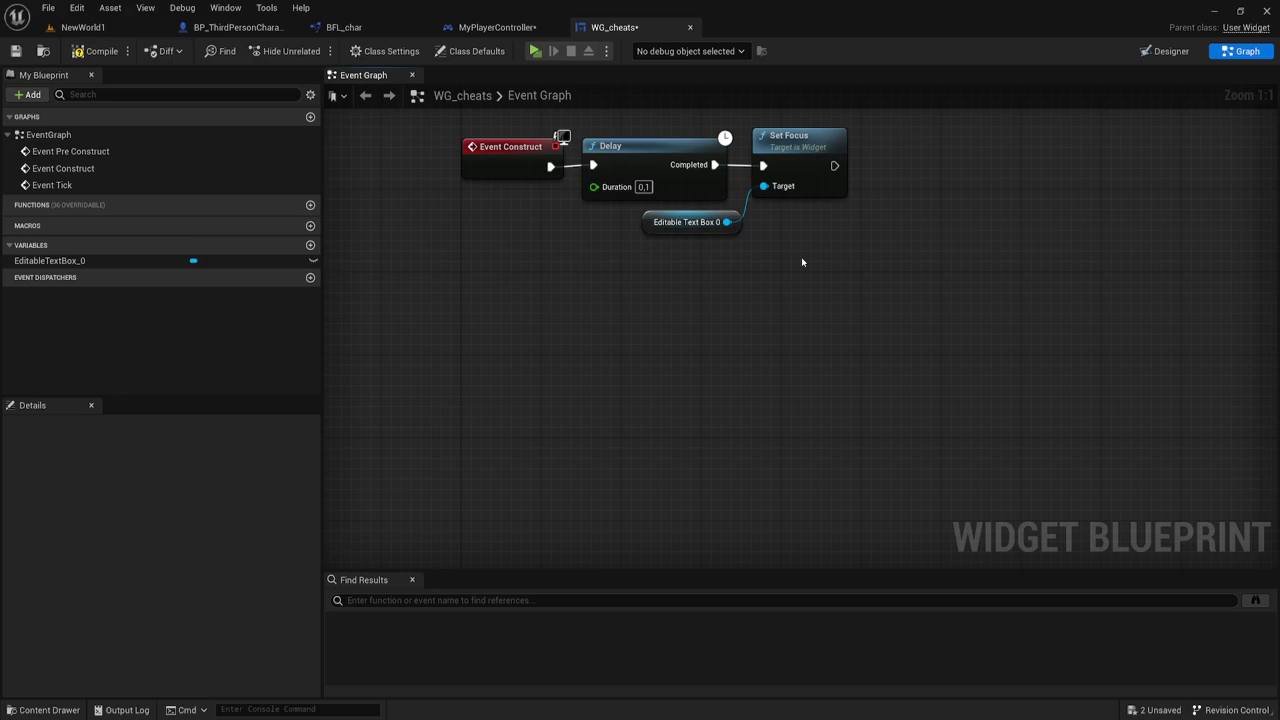
left_click(50, 260)
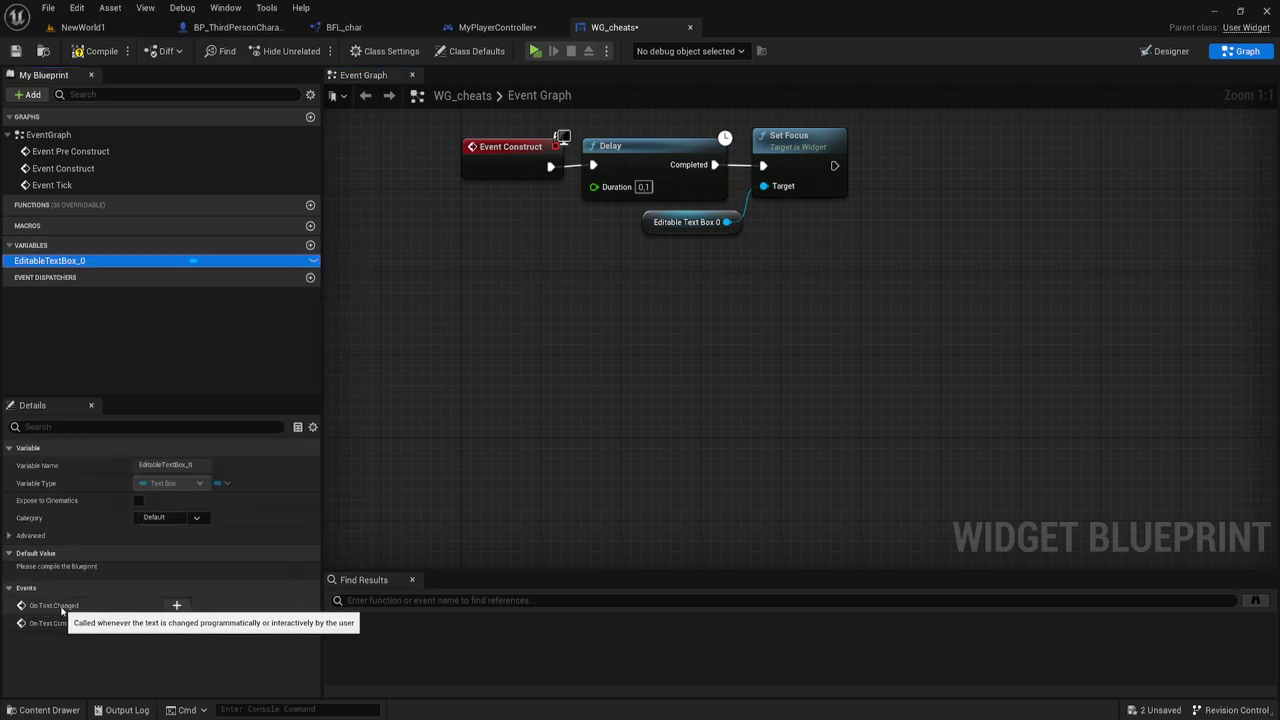
Step: Add the On Text Changed (EditableTextBox_0) event node and position it in view
left_click(176, 605)
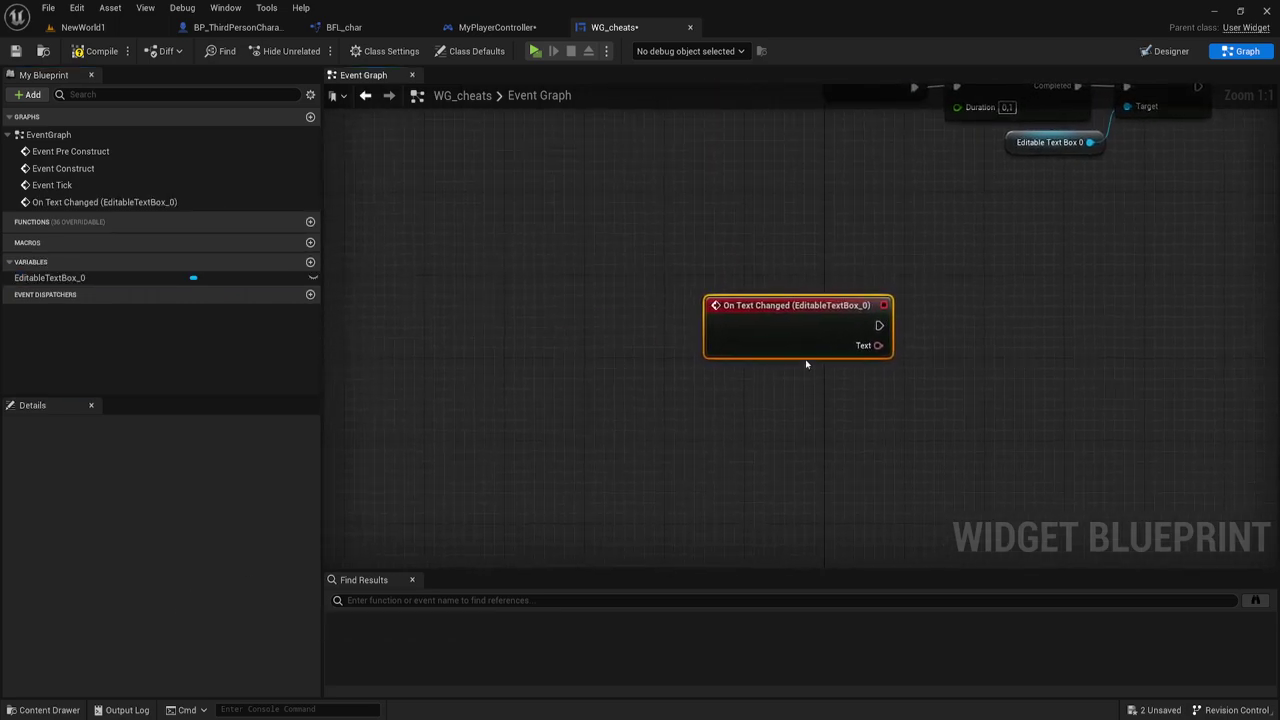
right_click_drag(806, 364, 777, 317)
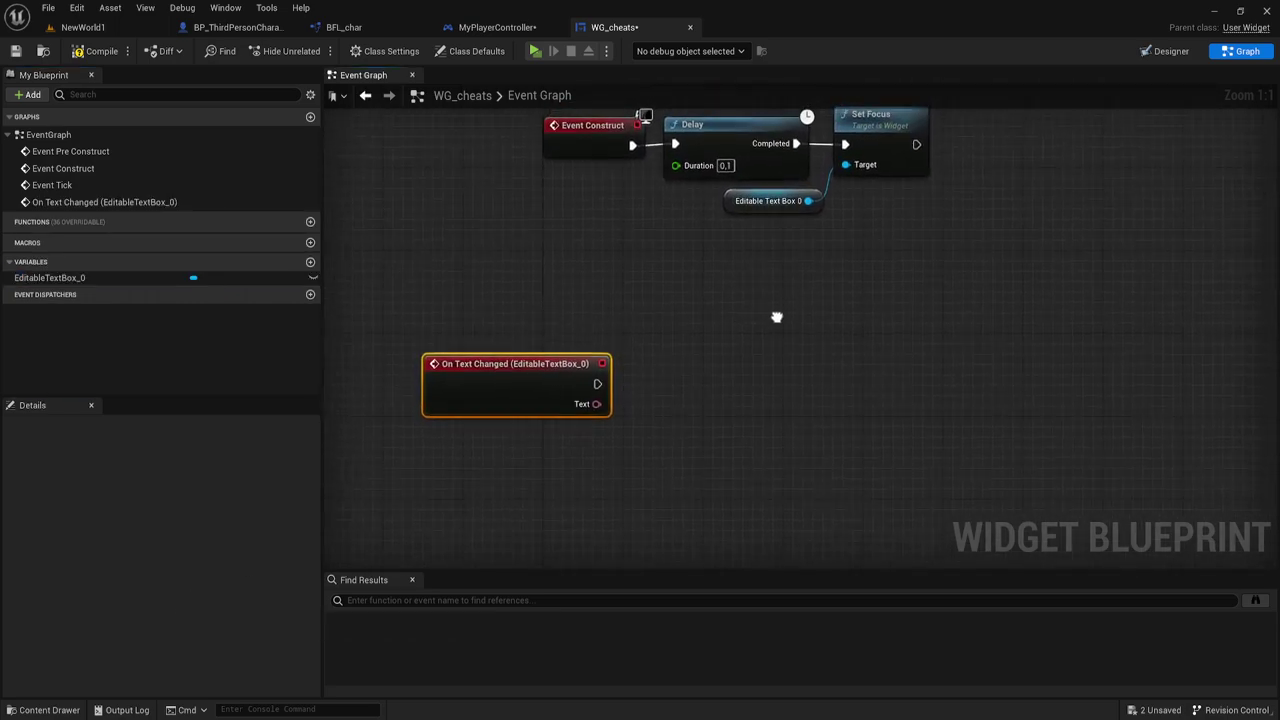
left_click_drag(535, 380, 525, 380)
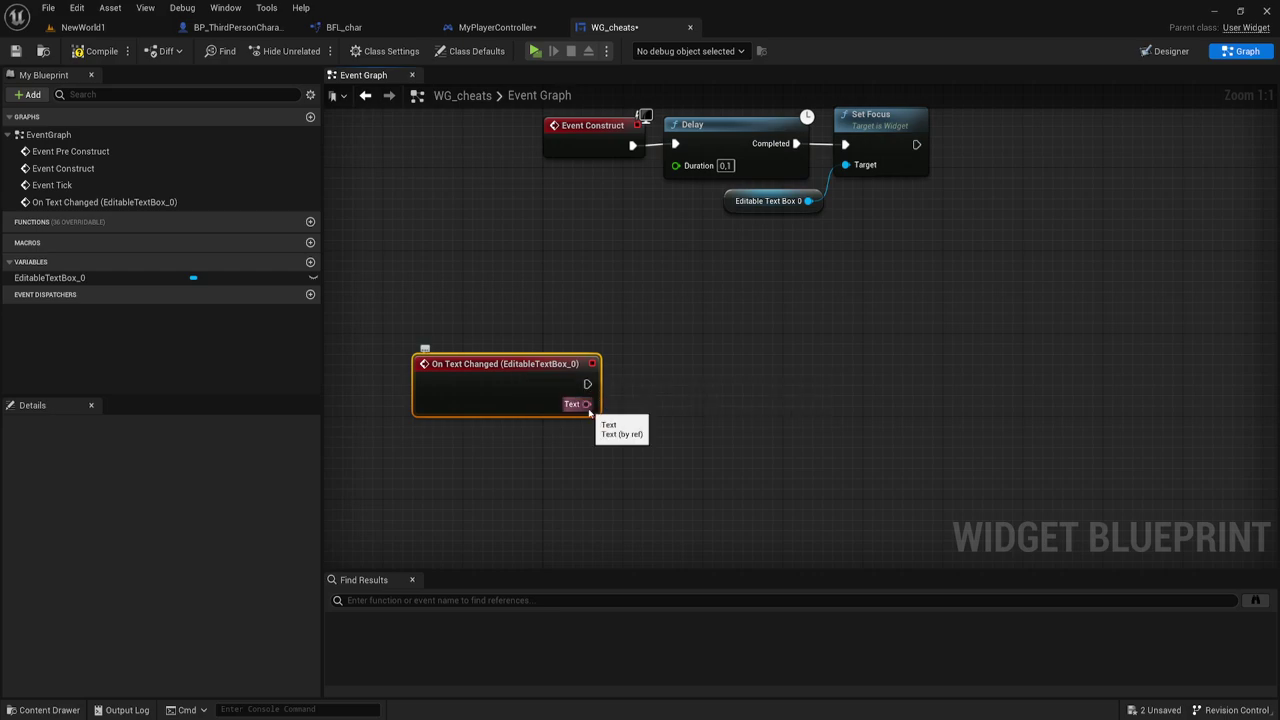
mouse_move(589, 406)
right_mouse_down()
mouse_move(517, 397)
mouse_move(568, 283)
right_mouse_up()
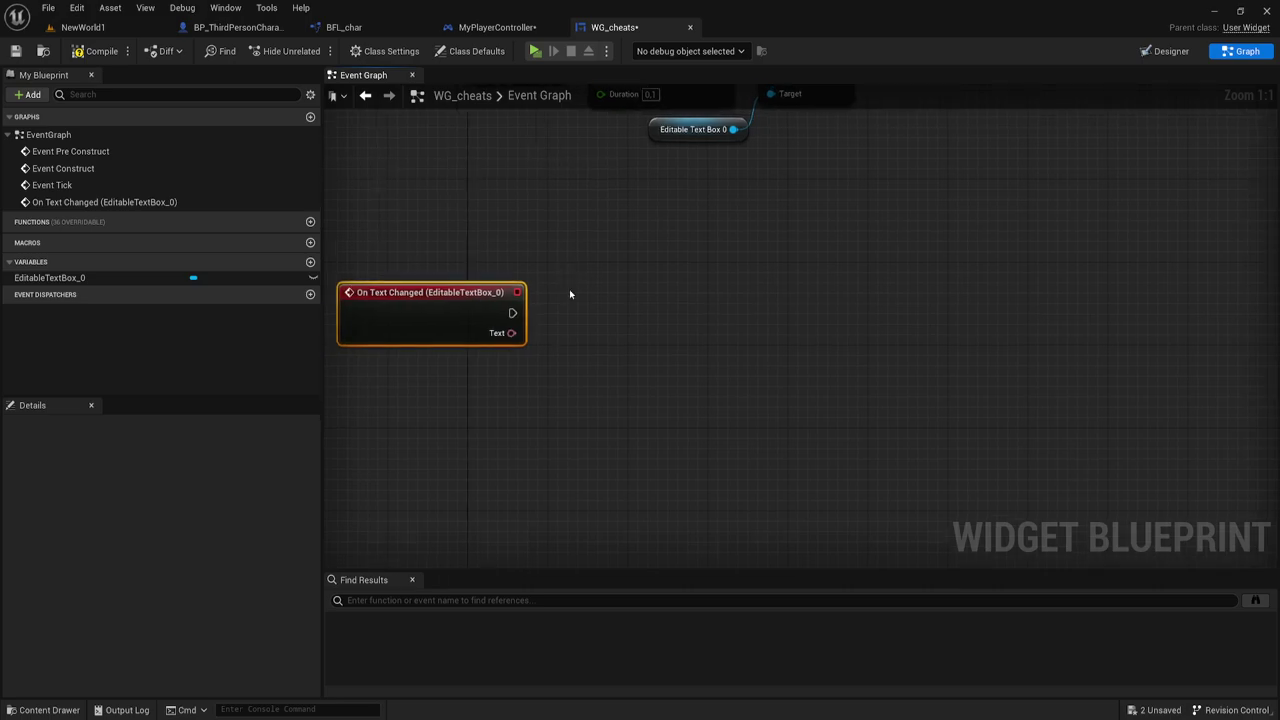
Step: Connect On Text Changed's Text output to a new Equal, Case Insensitive (Text) node
left_click_drag(510, 333, 566, 341)
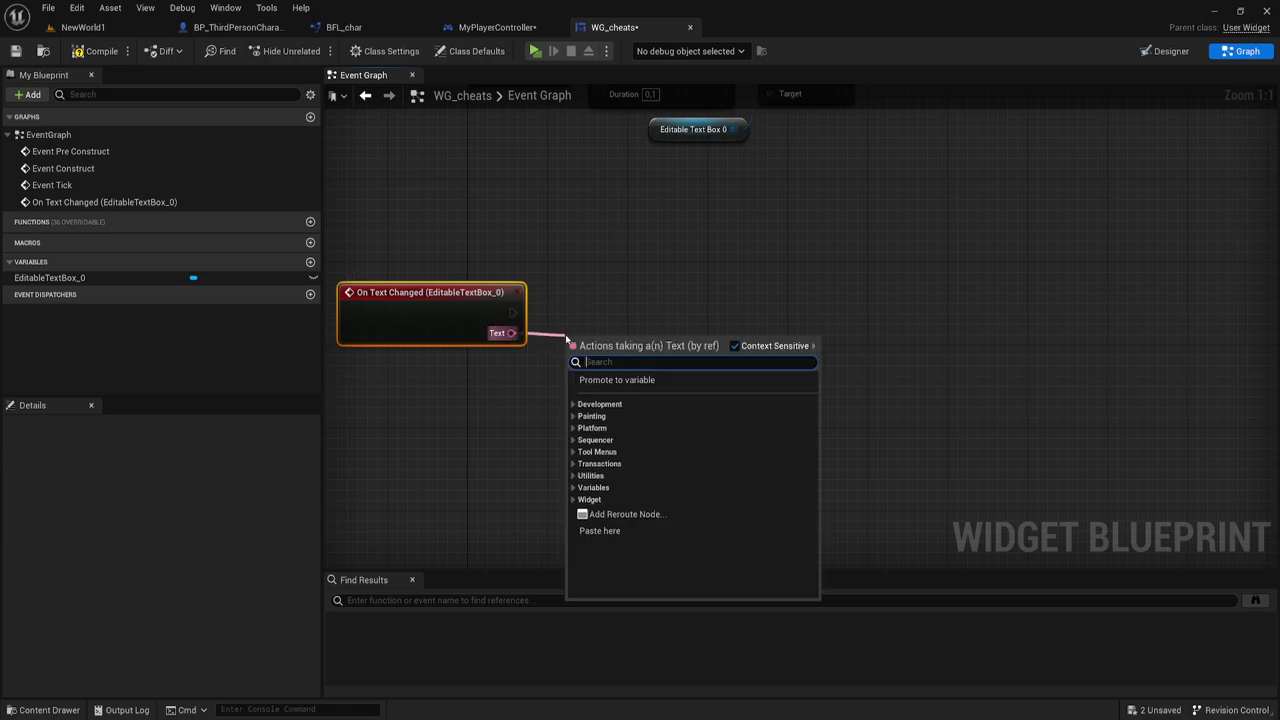
type("equal")
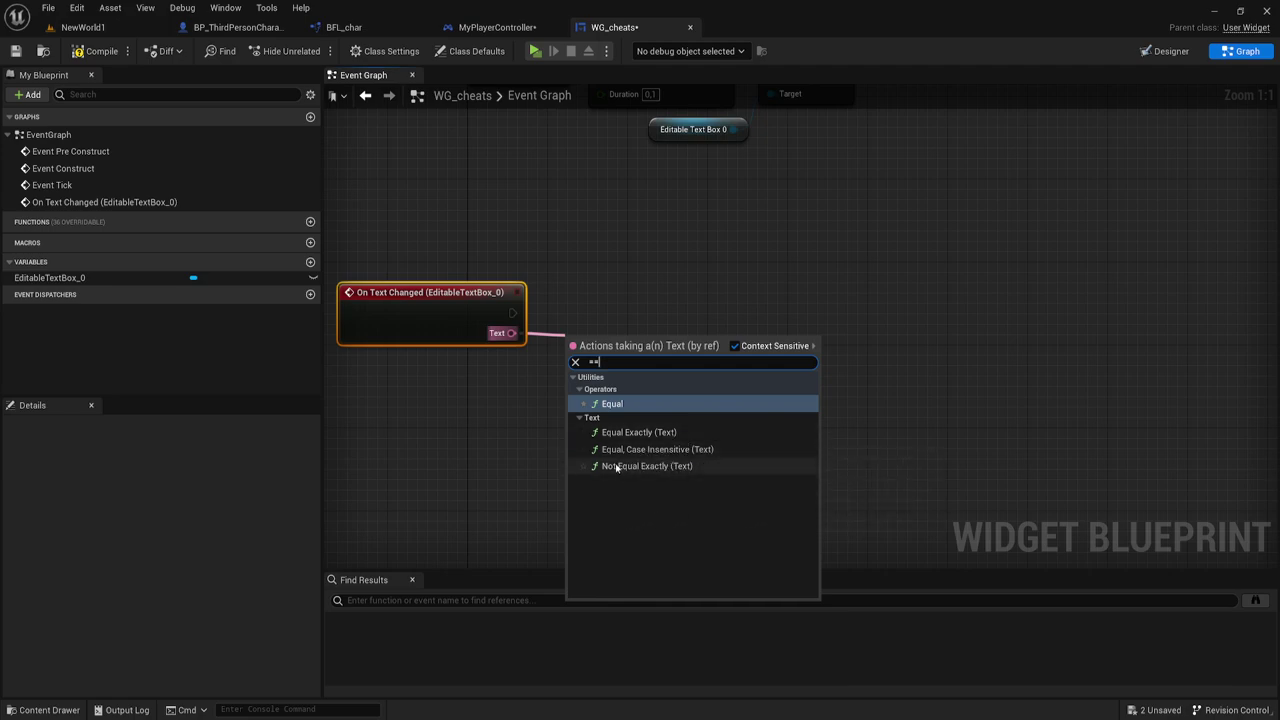
left_click(655, 449)
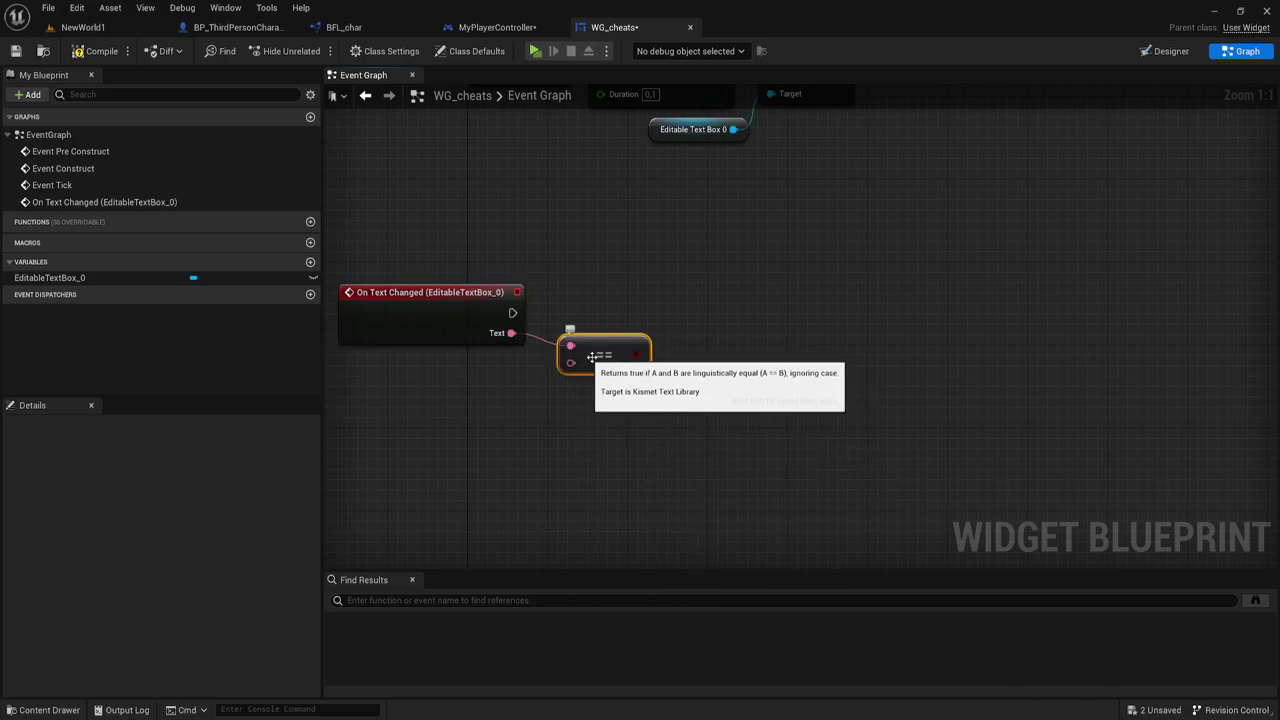
left_click_drag(600, 357, 610, 377)
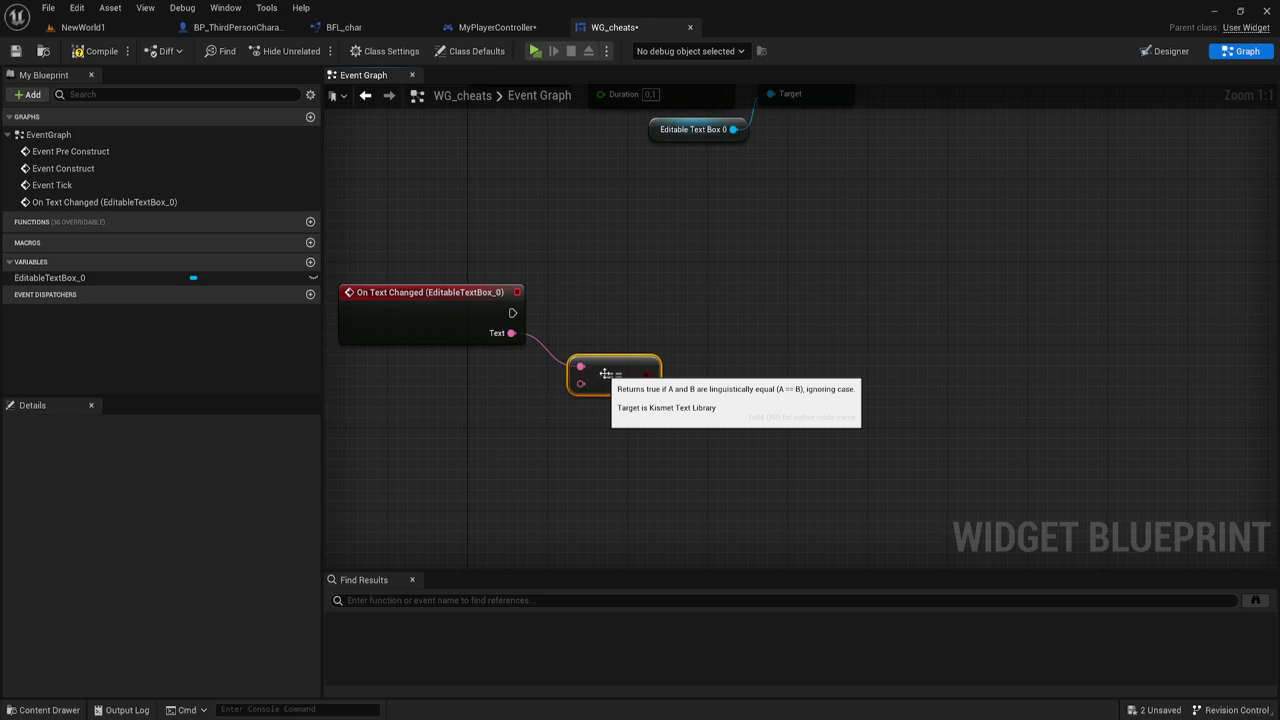
right_click_drag(643, 334, 661, 294)
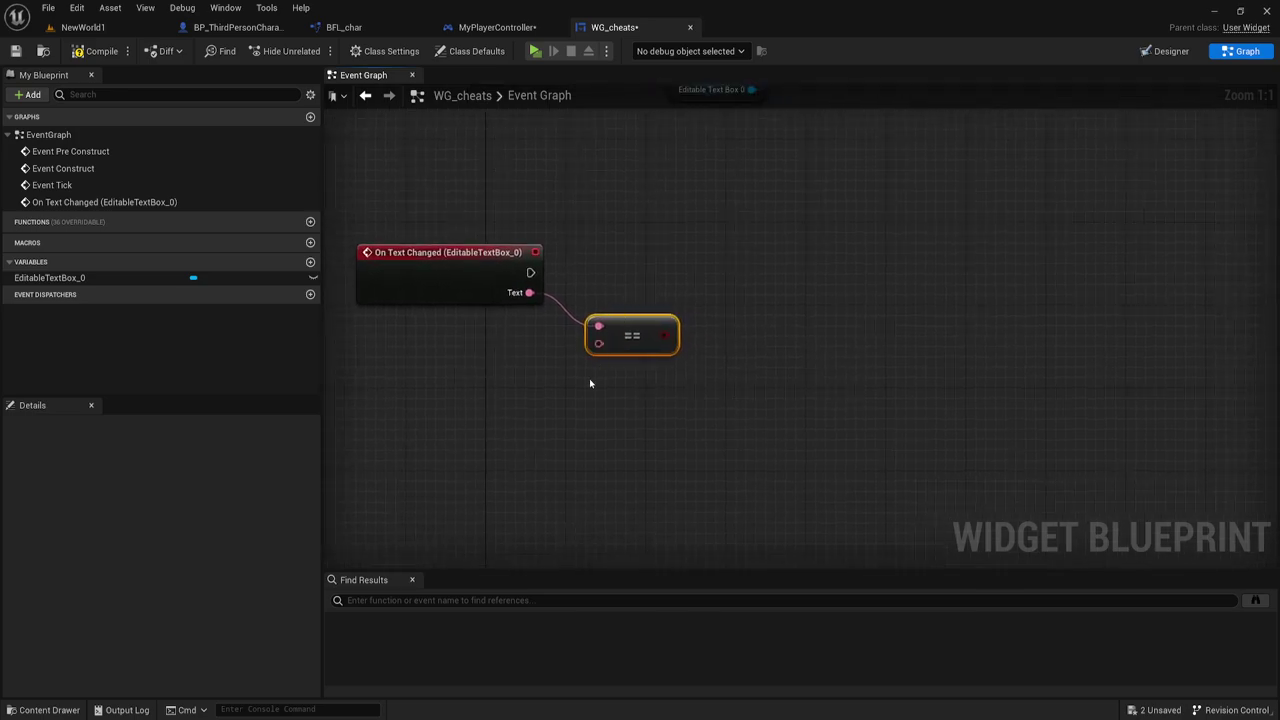
left_click_drag(600, 345, 548, 356)
left_click(492, 408)
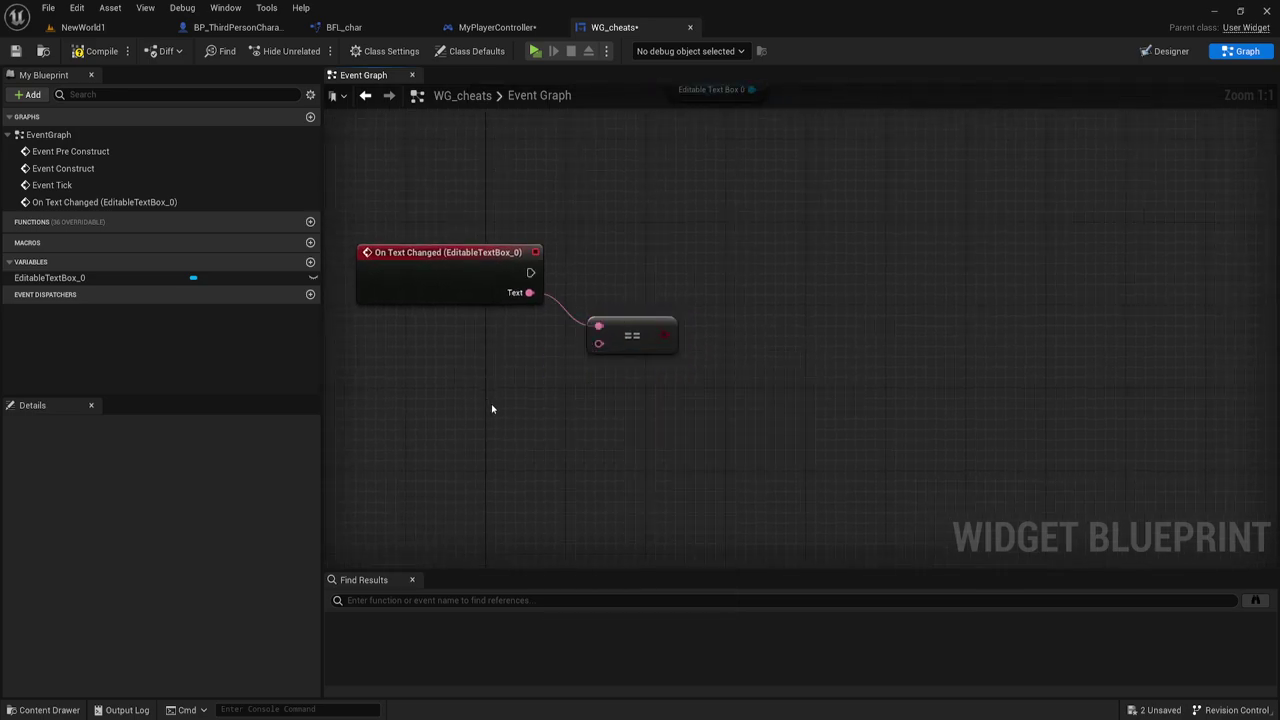
right_click_drag(598, 397, 546, 400)
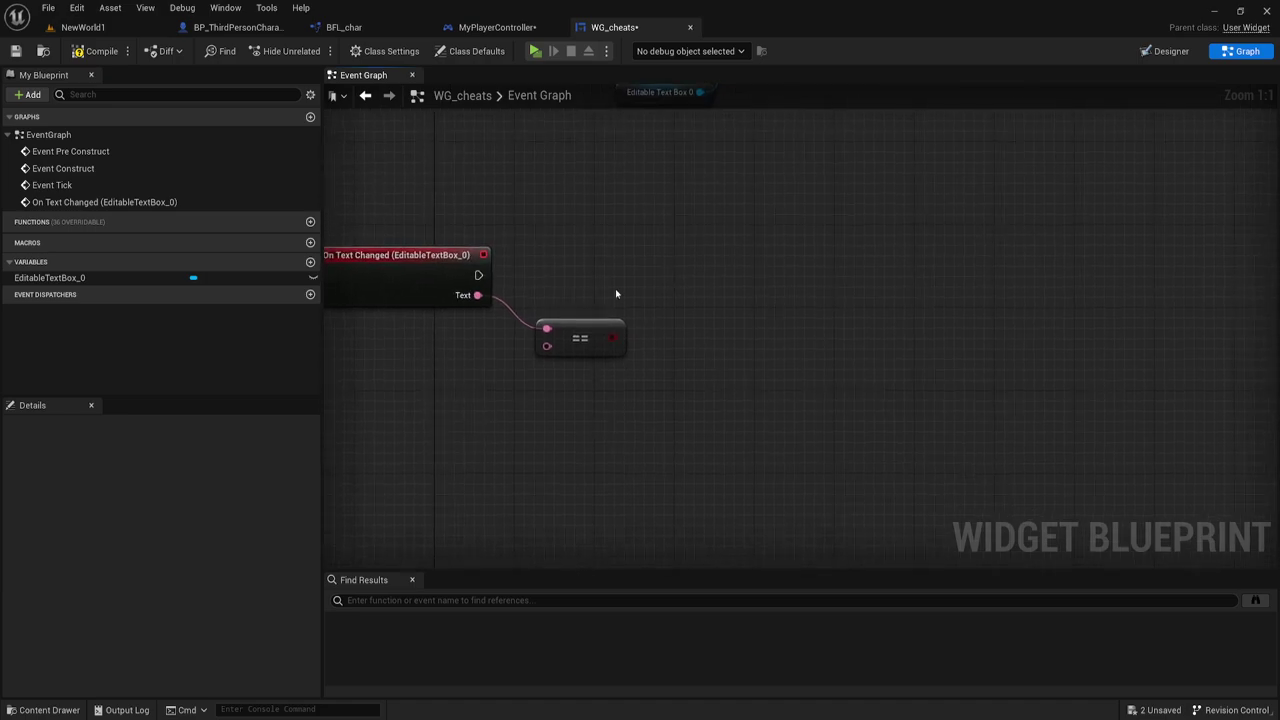
Step: Add a Branch run by On Text Changed, using the == result as its condition
left_click(644, 256)
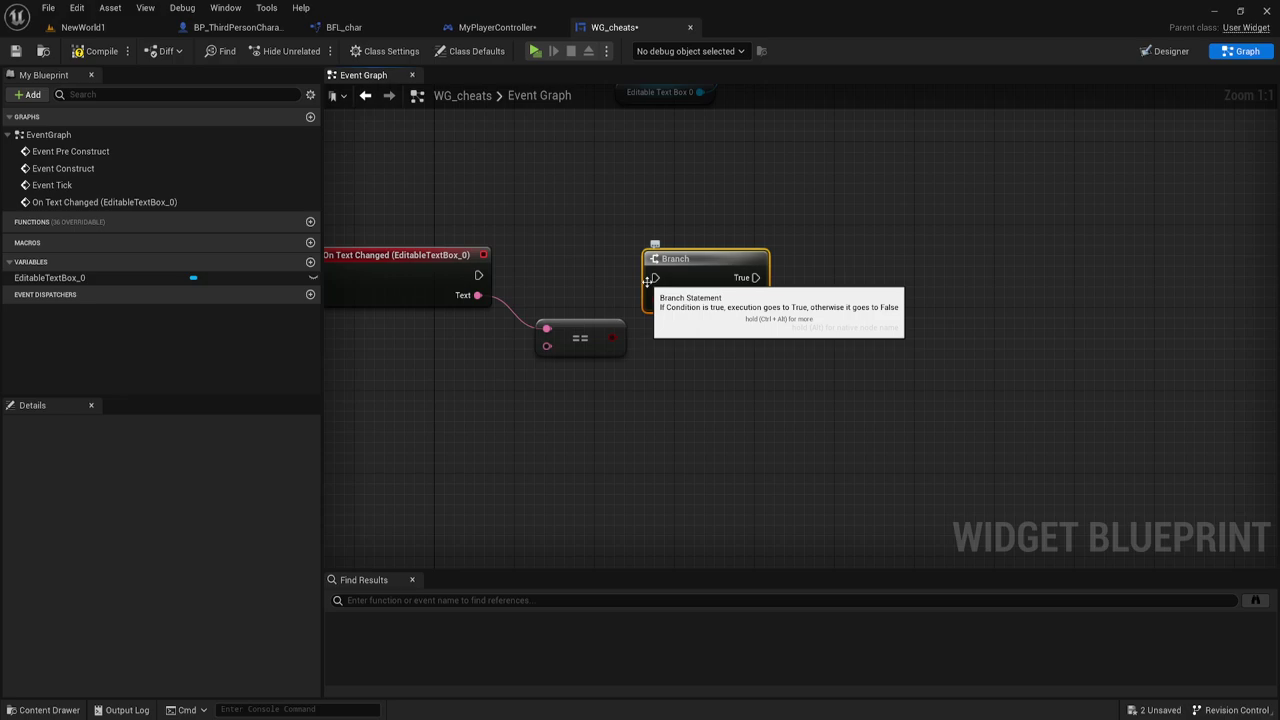
right_click_drag(638, 327, 738, 386)
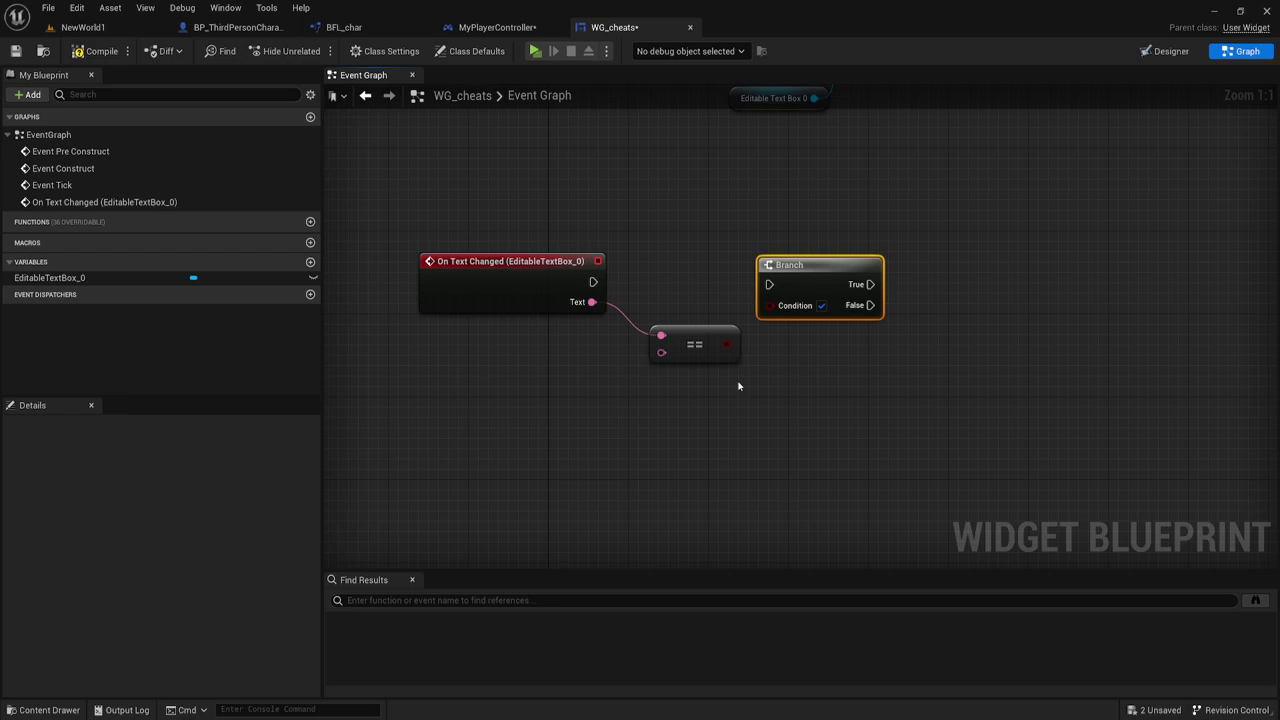
mouse_move(593, 281)
left_mouse_down()
mouse_move(769, 284)
mouse_move(737, 350)
left_mouse_up()
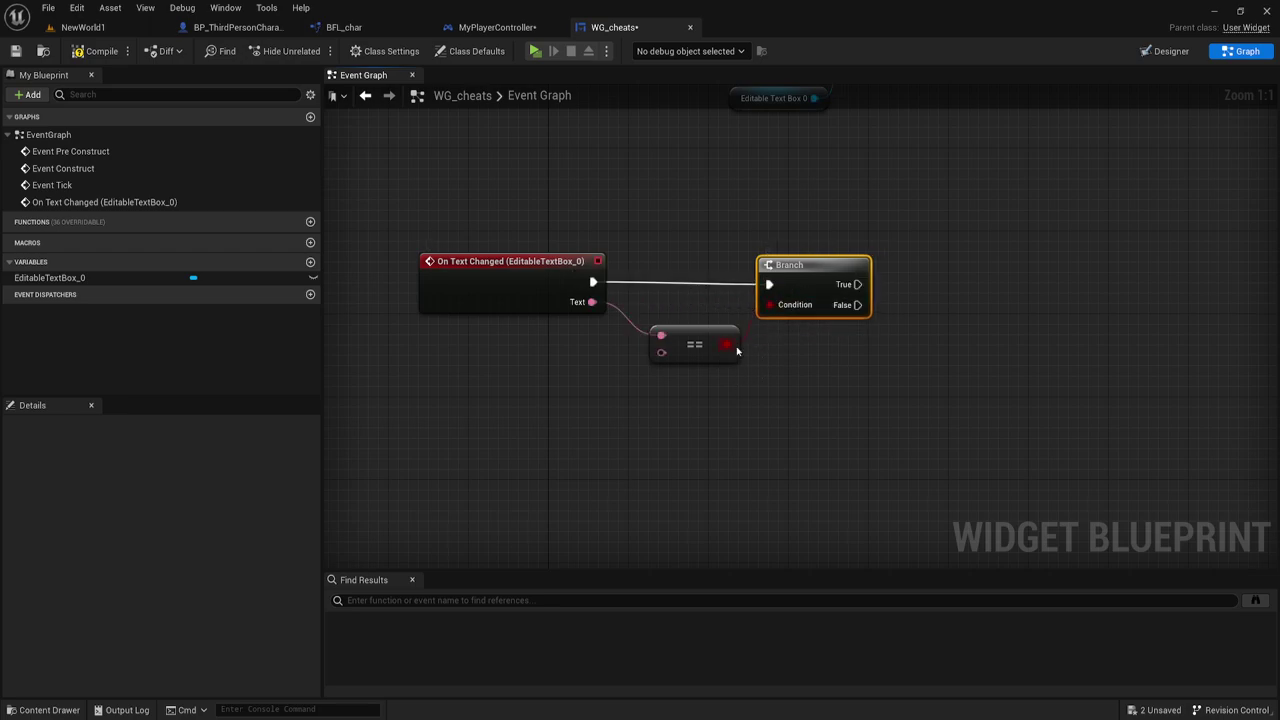
right_click_drag(682, 369, 826, 363)
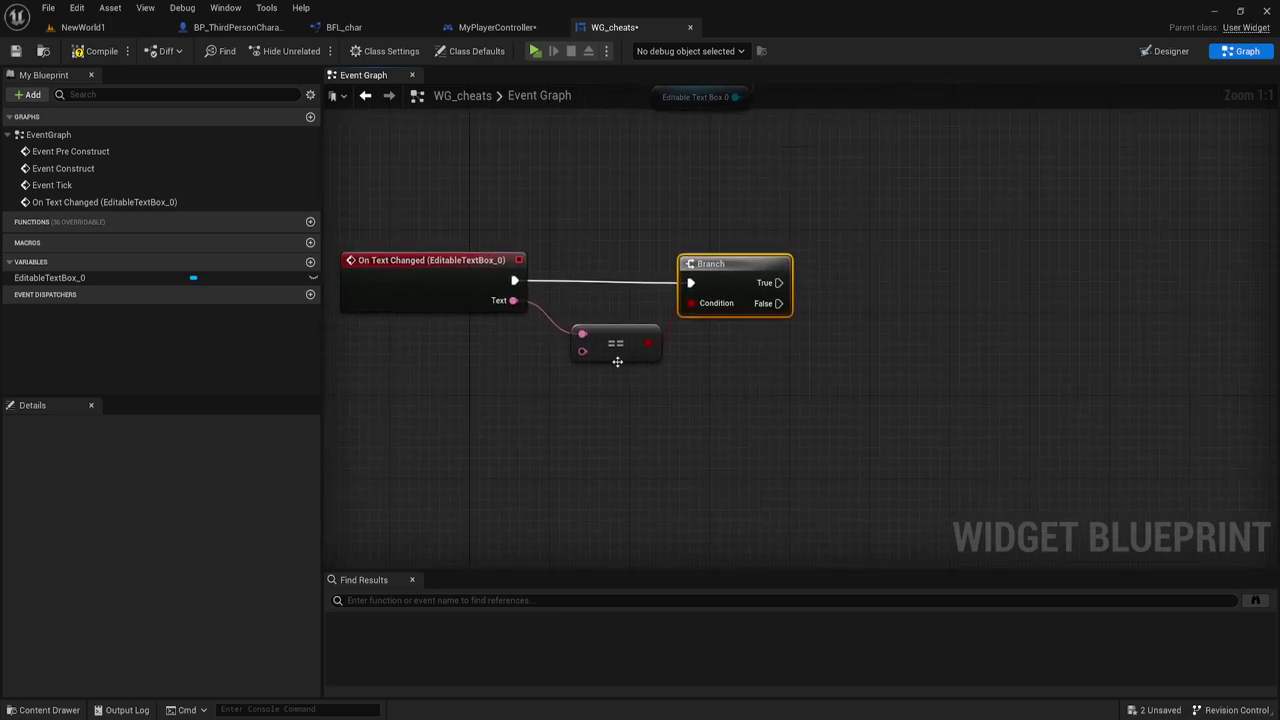
left_click_drag(585, 351, 541, 373)
Step: Feed a Make Literal Text node into the == comparison and tidy the literal, ==, and Branch nodes
type("ma")
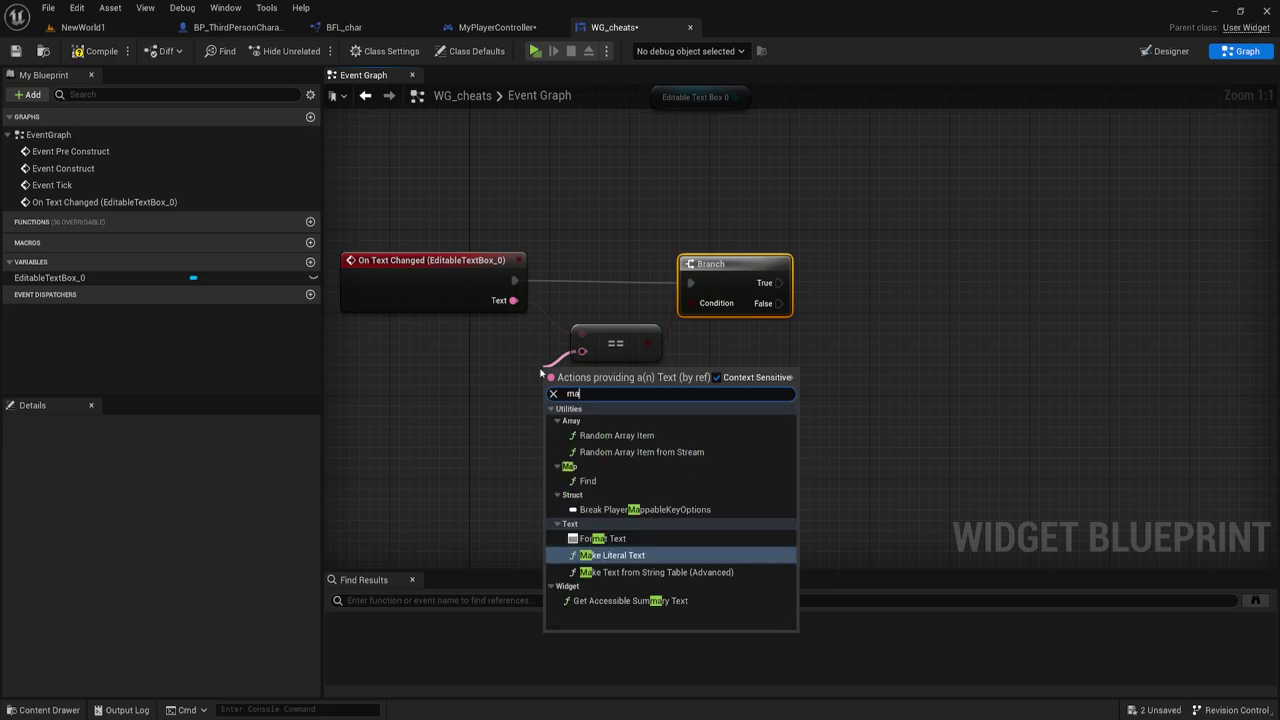
type("ke")
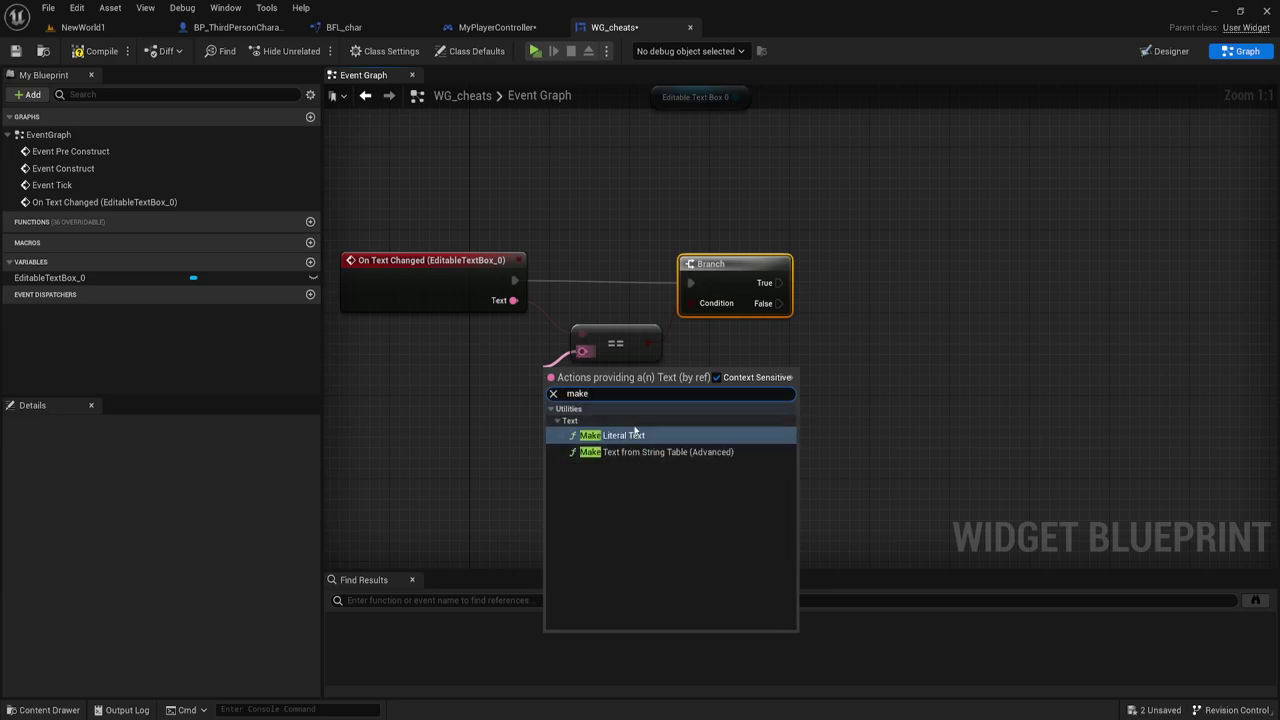
left_click(634, 435)
left_click_drag(623, 372, 503, 362)
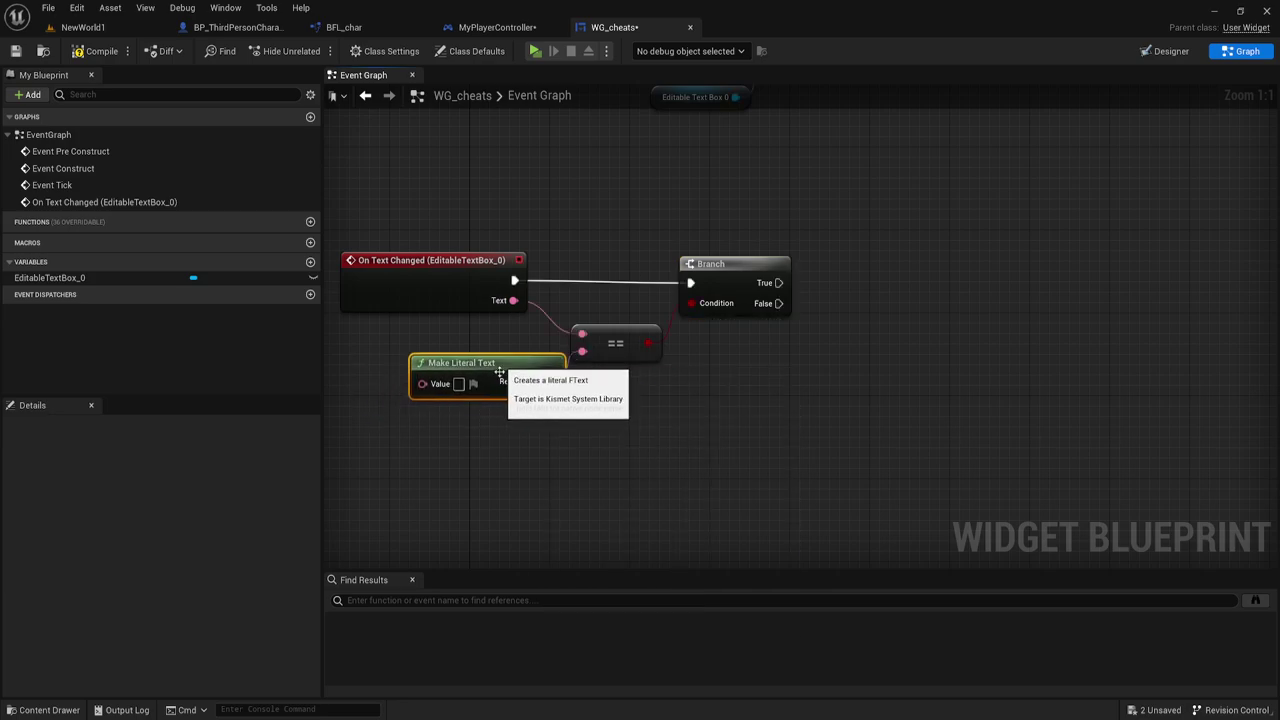
mouse_move(542, 450)
left_mouse_down()
mouse_move(744, 282)
mouse_move(854, 282)
left_mouse_up()
mouse_move(604, 360)
left_mouse_down()
mouse_move(614, 352)
mouse_move(543, 372)
left_mouse_up()
left_click(614, 352)
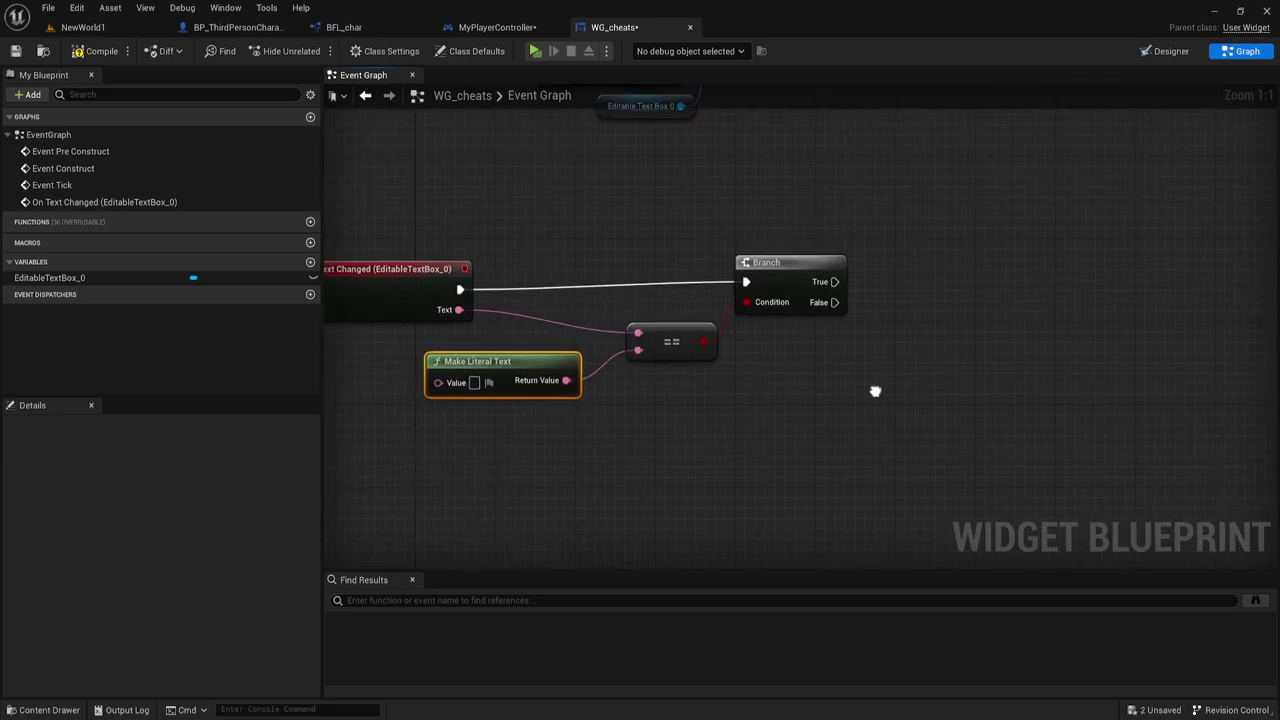
right_click_drag(843, 290, 763, 297)
left_click_drag(763, 297, 762, 302)
right_click_drag(762, 302, 730, 300)
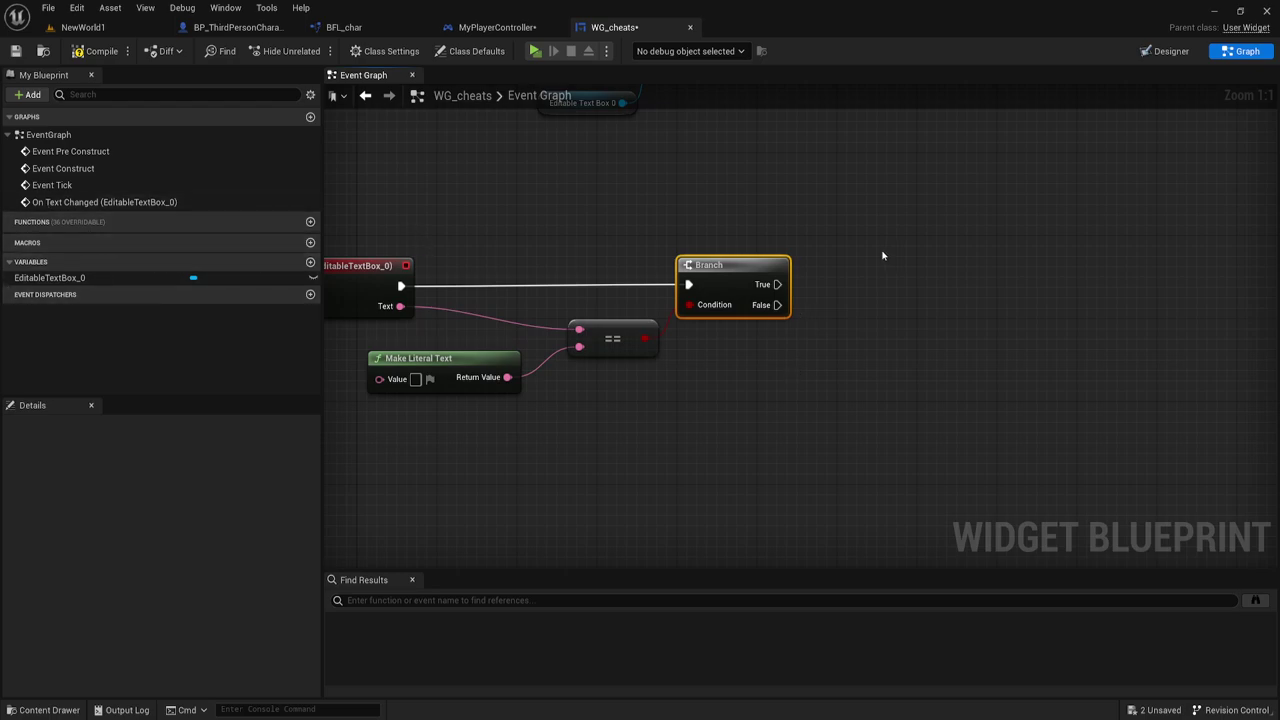
Step: Place an EditableTextBox_0 getter to the right of the Branch
left_click_drag(811, 264, 963, 224)
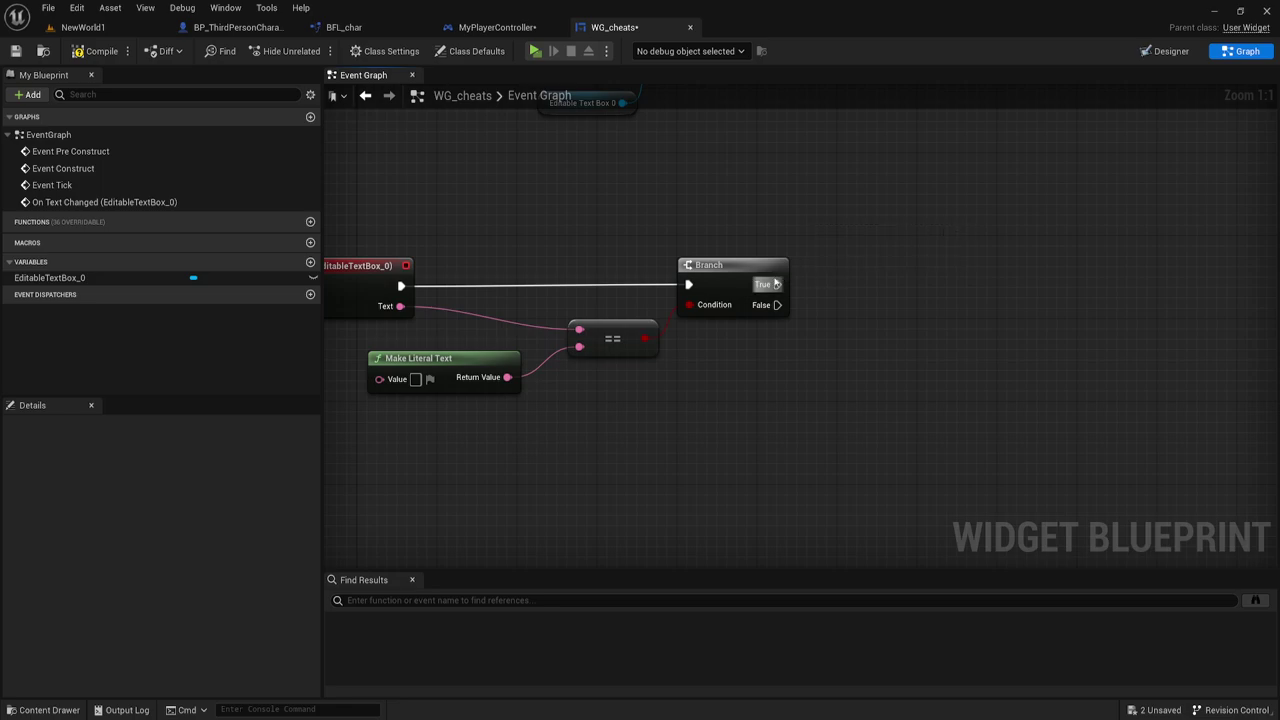
right_click_drag(826, 295, 816, 298)
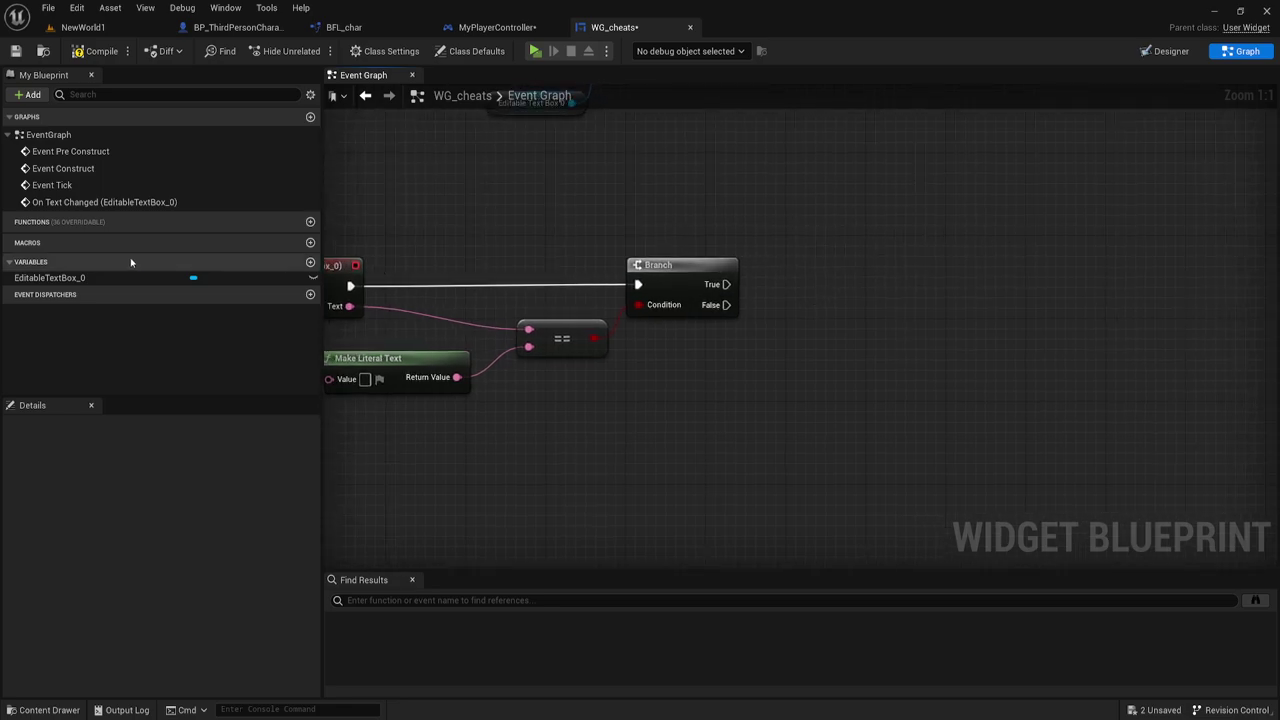
mouse_move(50, 277)
left_mouse_down()
mouse_move(736, 265)
mouse_move(898, 222)
left_mouse_up()
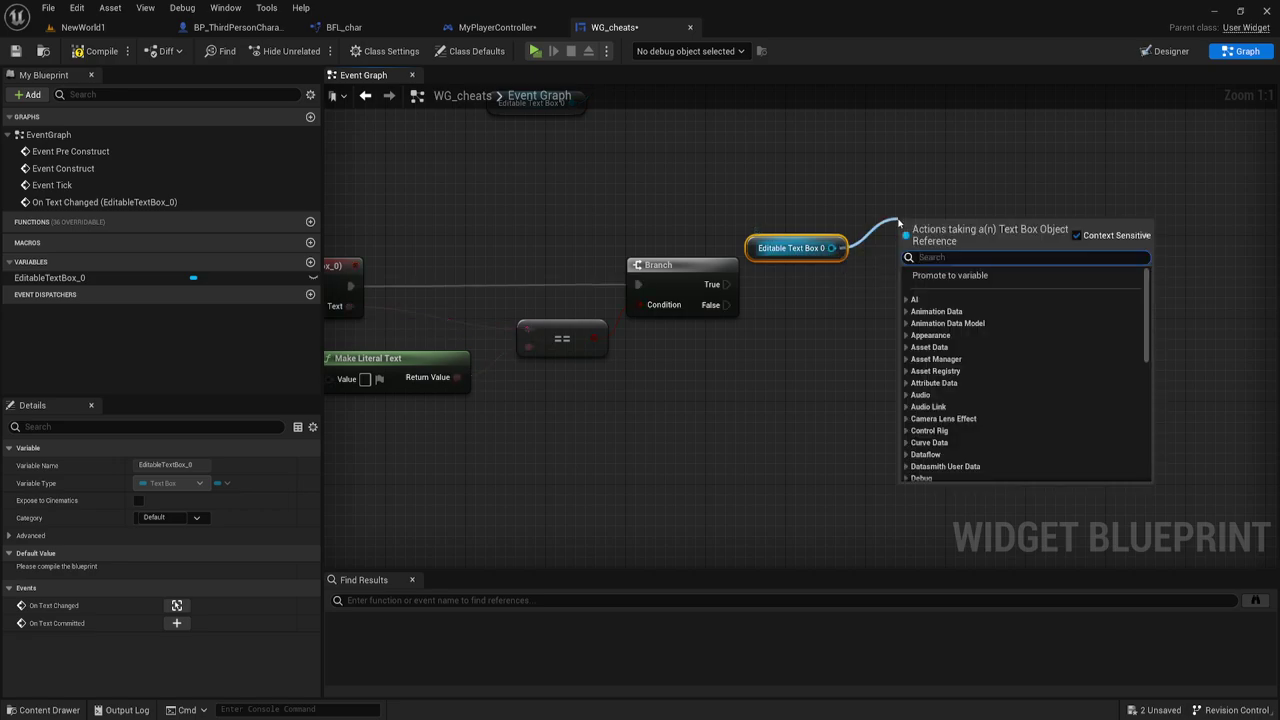
Step: Add a SET Text node targeting Editable Text Box 0, run from the Branch's True output
type("set")
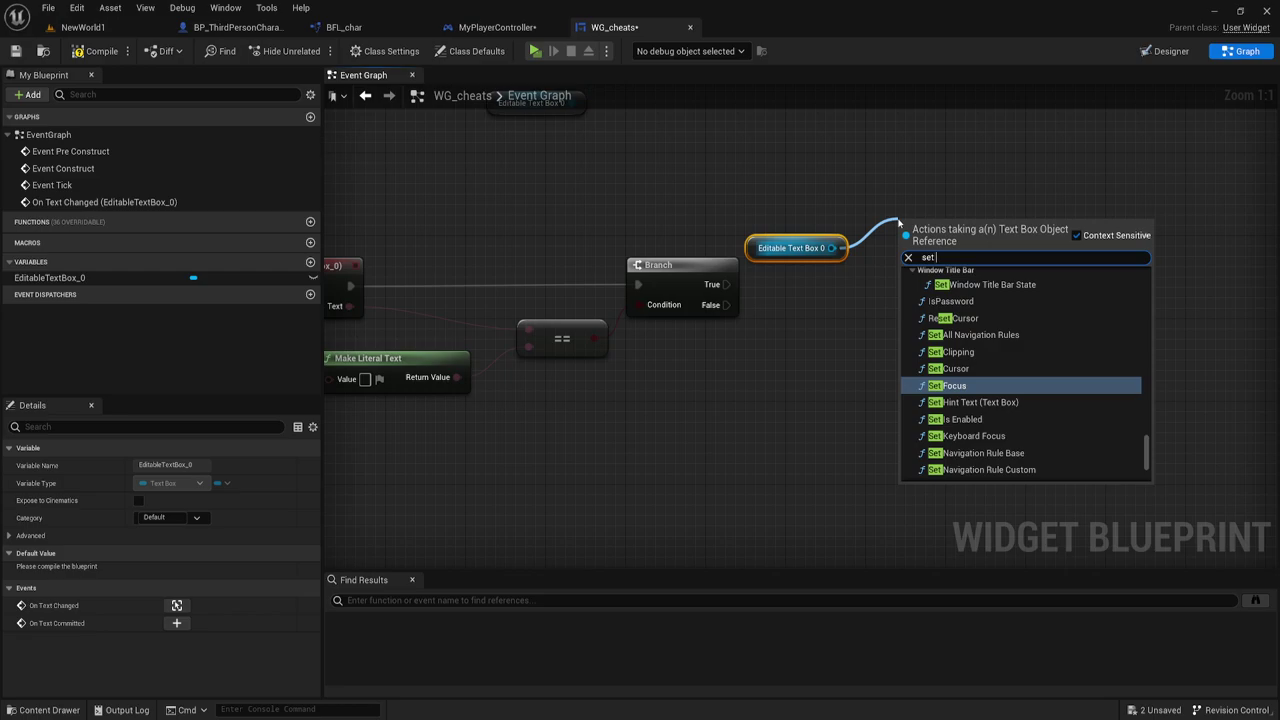
type(" te")
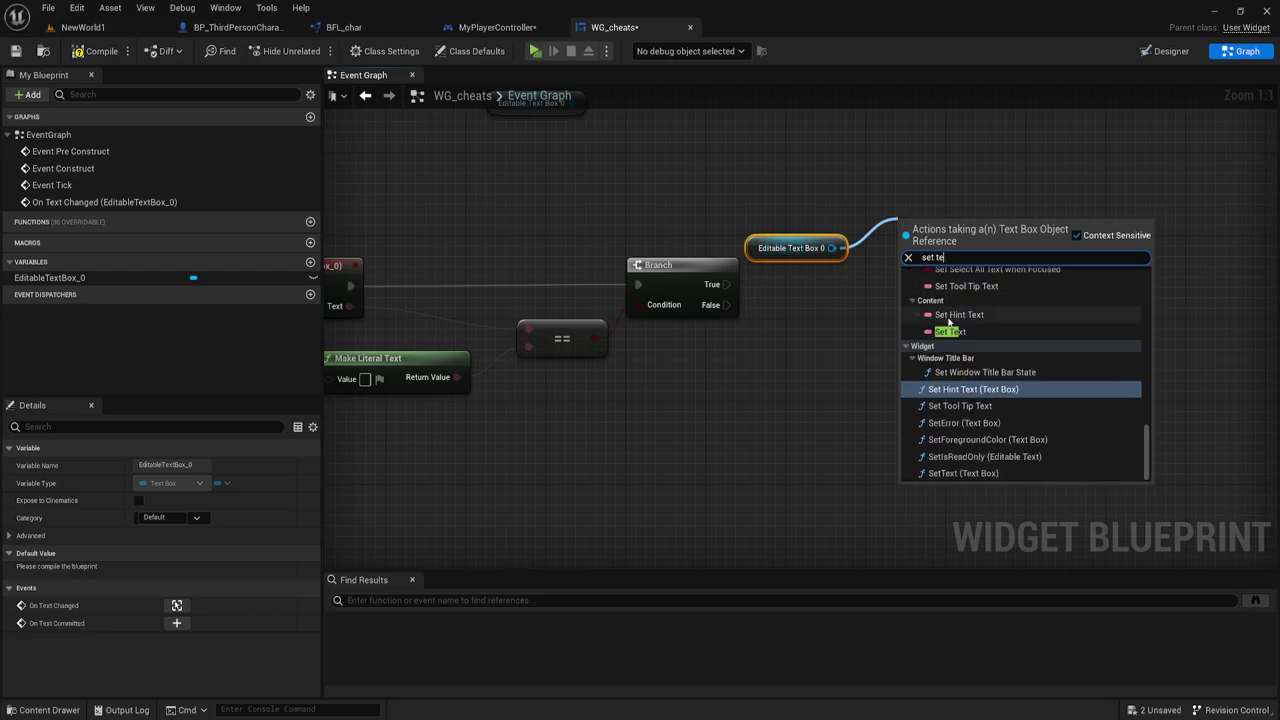
left_click(950, 333)
left_click_drag(905, 231, 726, 284)
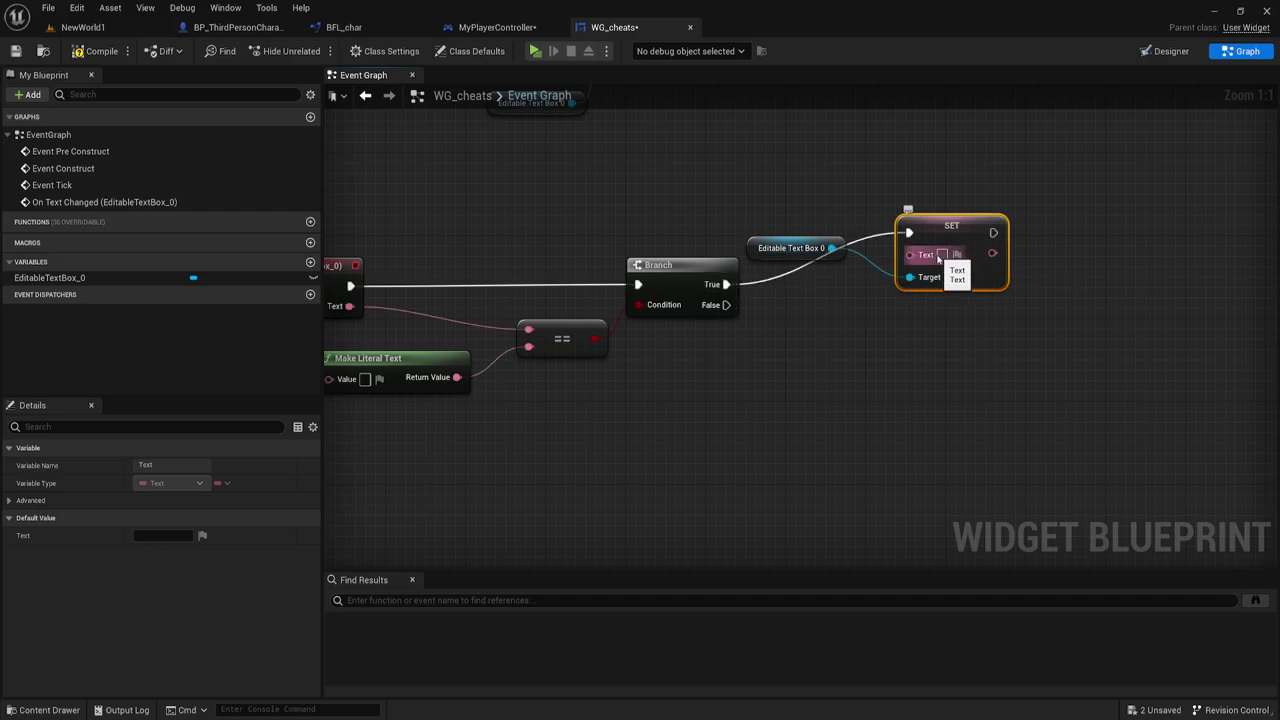
right_click_drag(942, 317, 874, 320)
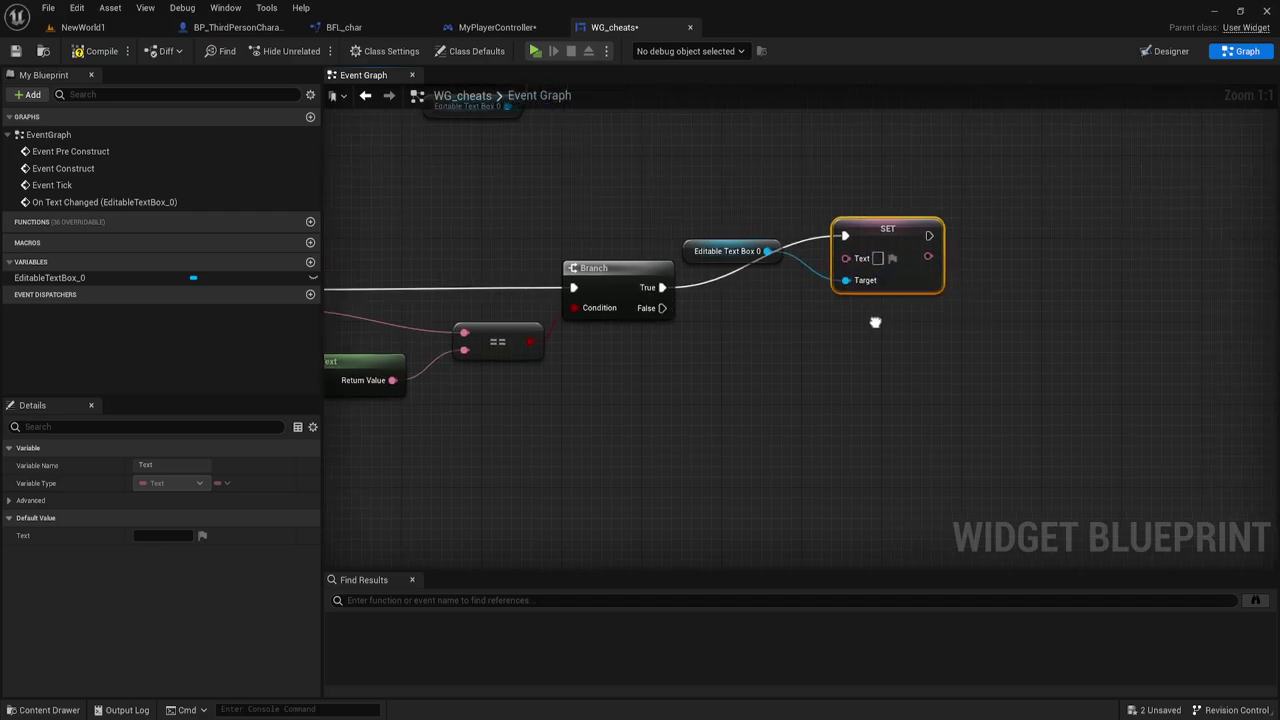
left_click_drag(882, 241, 862, 283)
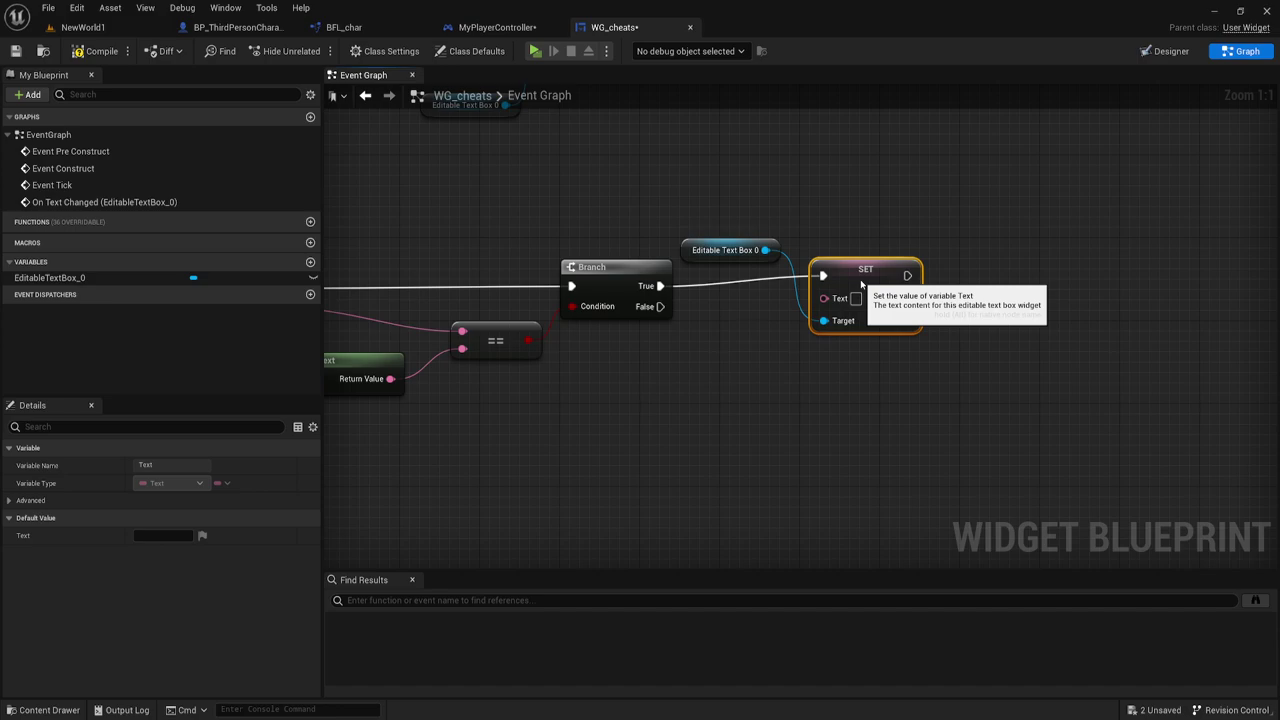
right_click_drag(609, 361, 658, 356)
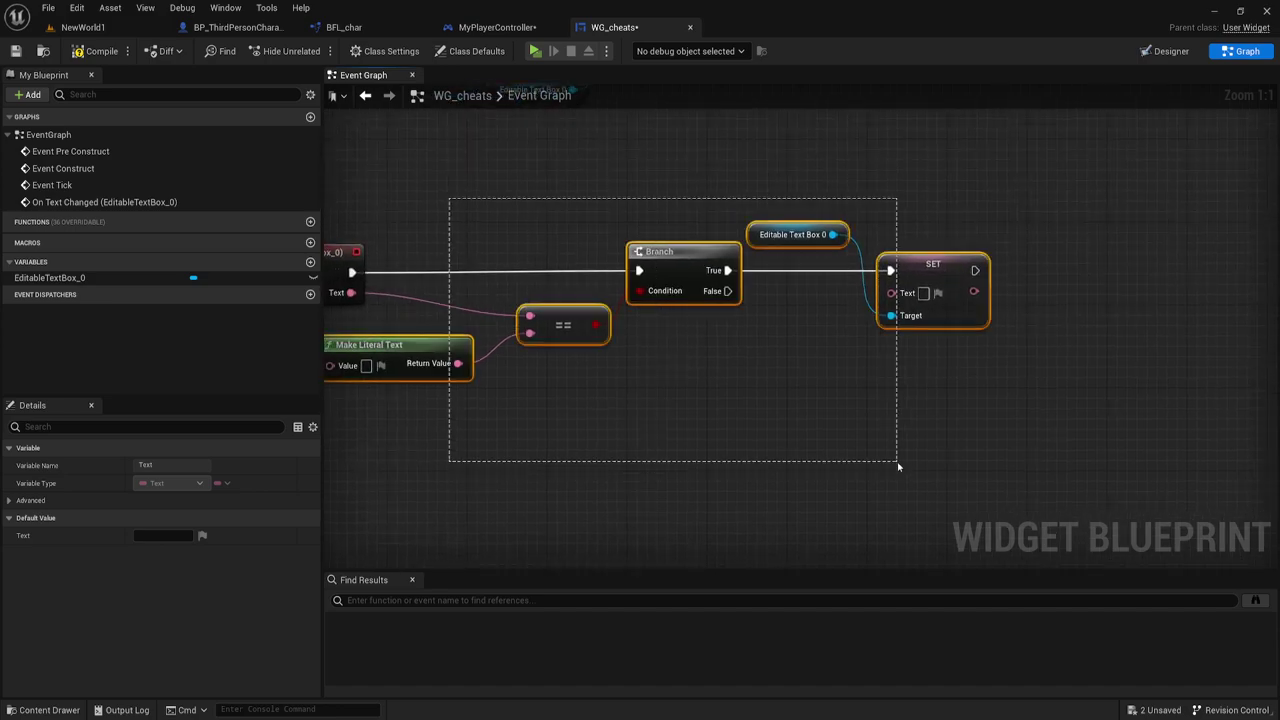
Step: Collapse the comparison, Branch, and SET Text nodes into a 'Cheats' macro beside On Text Changed
left_click_drag(450, 204, 940, 505)
right_click(950, 276)
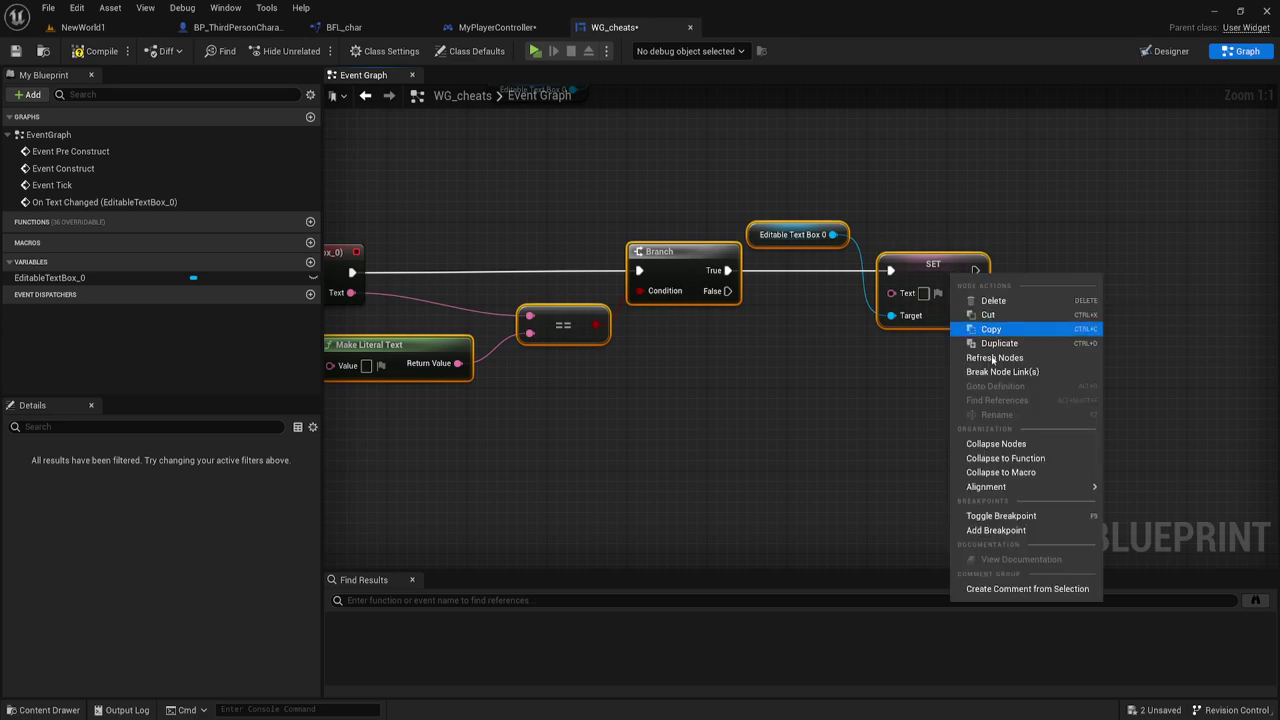
left_click(1015, 473)
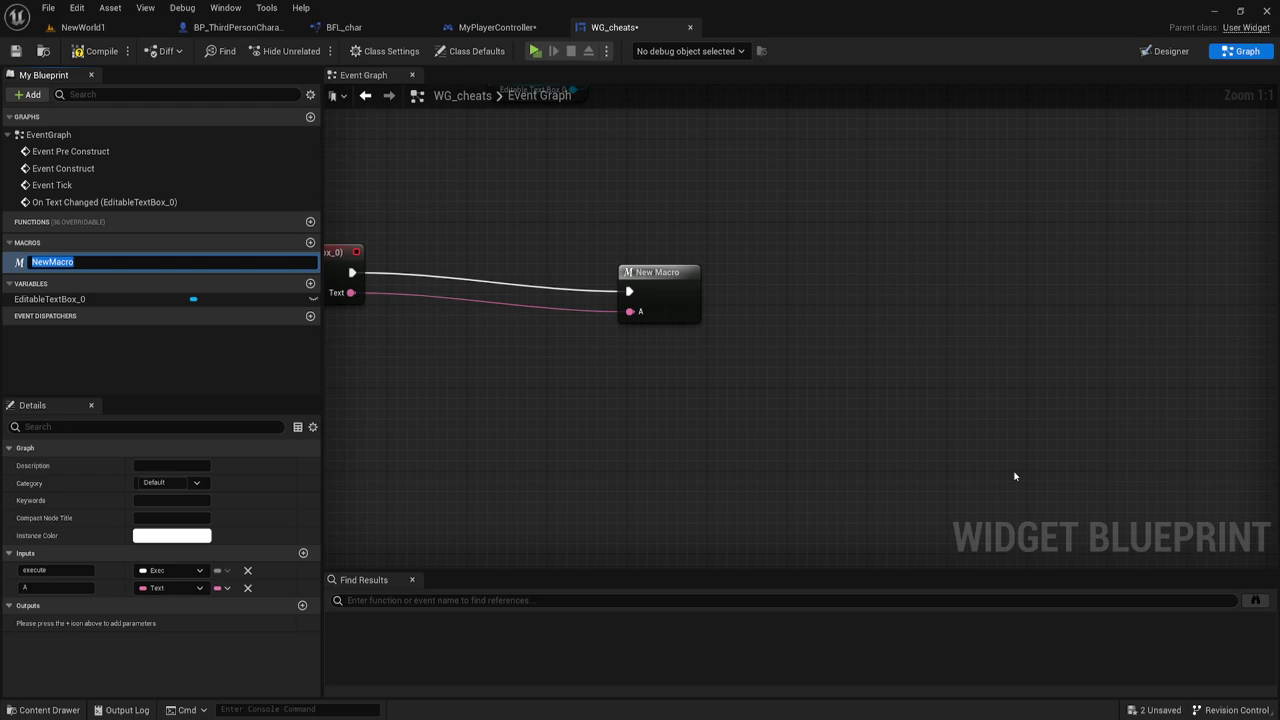
type("Cheats")
key("Return")
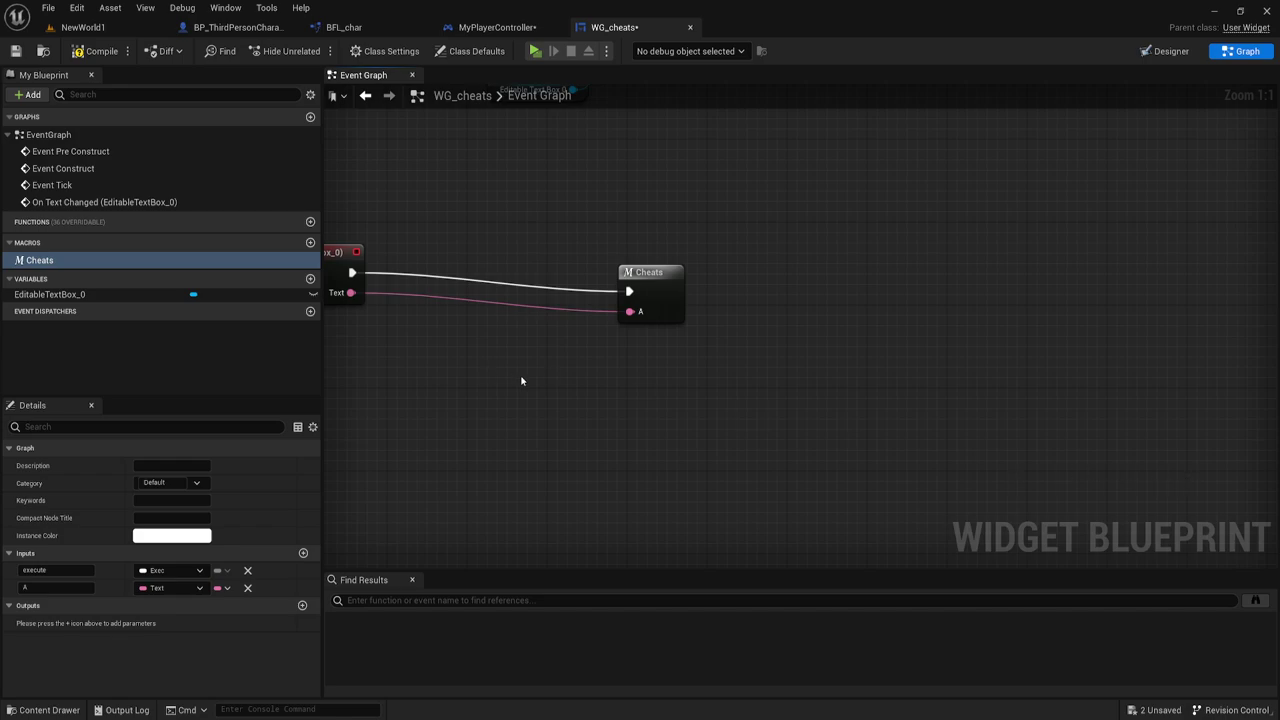
right_click_drag(521, 380, 682, 368)
left_click_drag(806, 280, 636, 263)
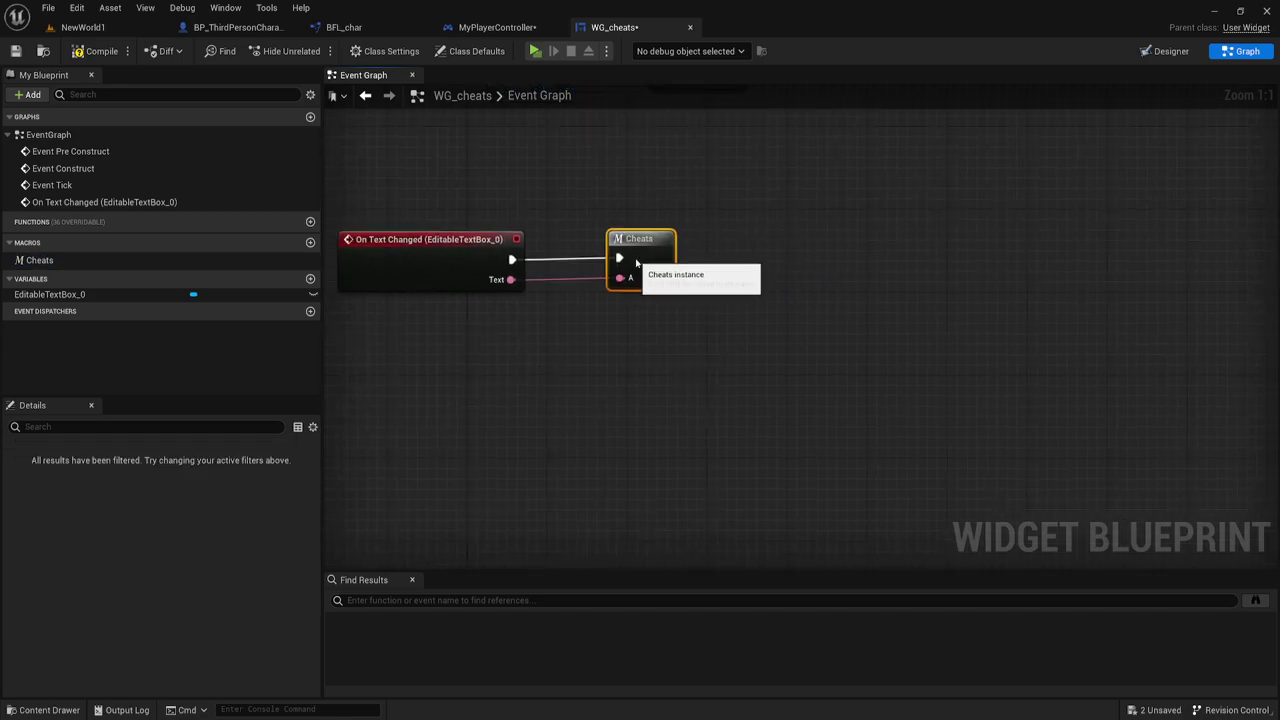
Step: Open the Cheats macro graph, arrange its nodes and expose the literal's Value as a macro input
double_click(654, 249)
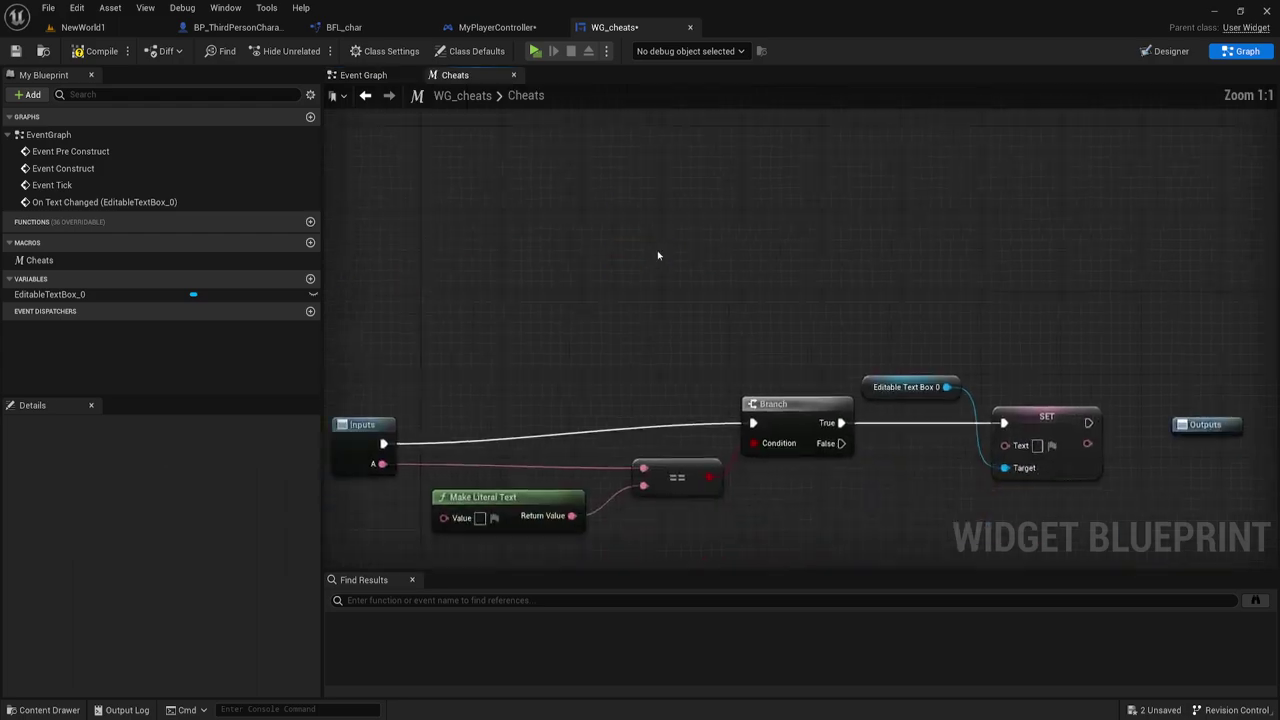
left_click(384, 307)
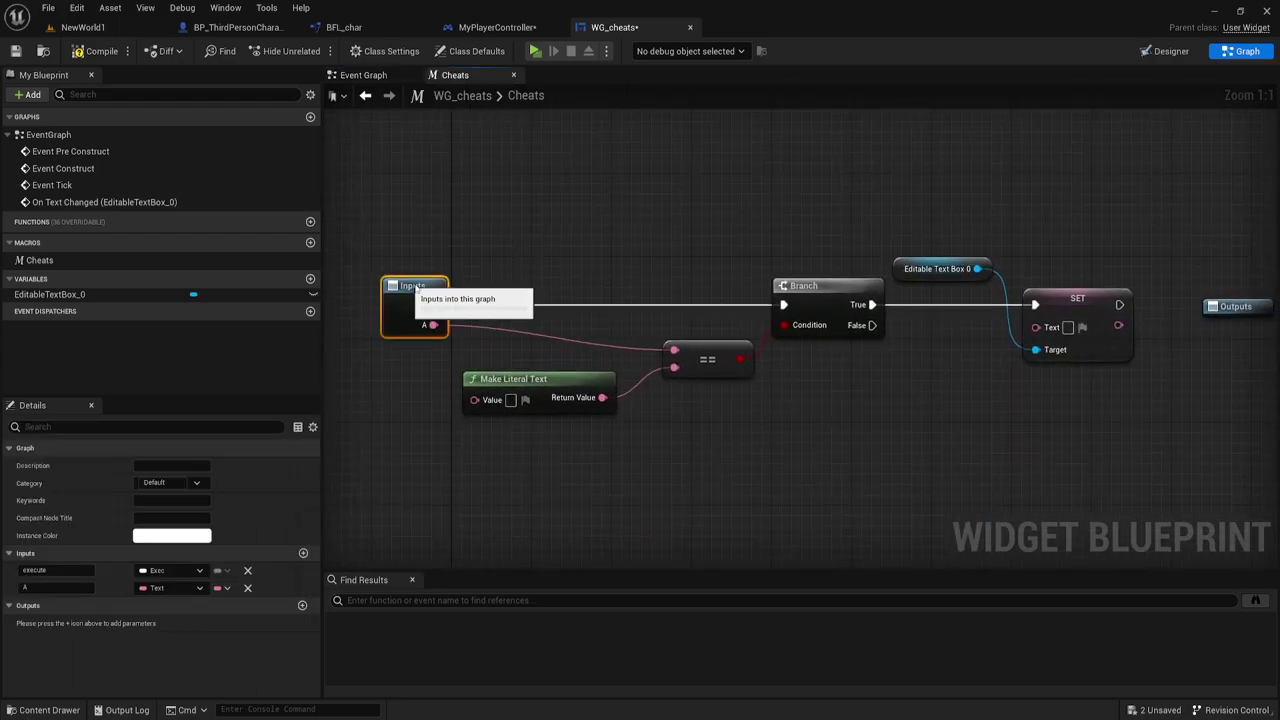
left_click_drag(384, 307, 482, 287)
right_click_drag(641, 448, 556, 427)
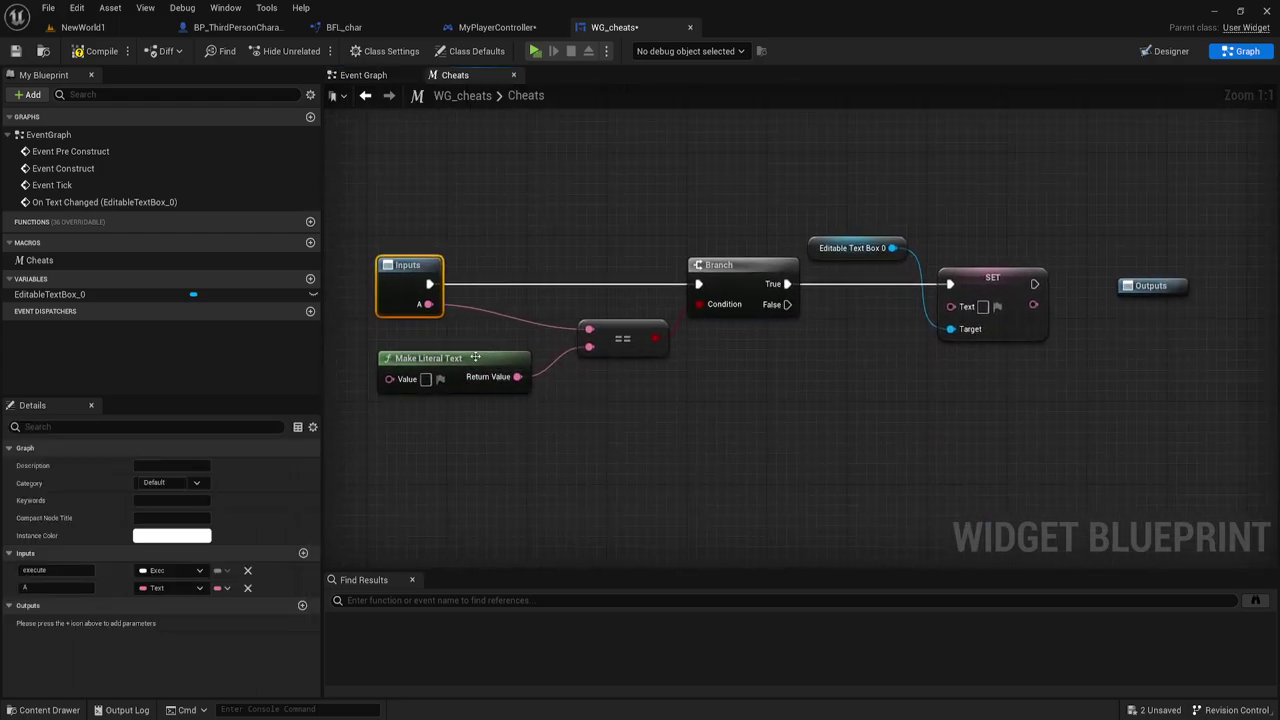
left_click_drag(475, 357, 505, 357)
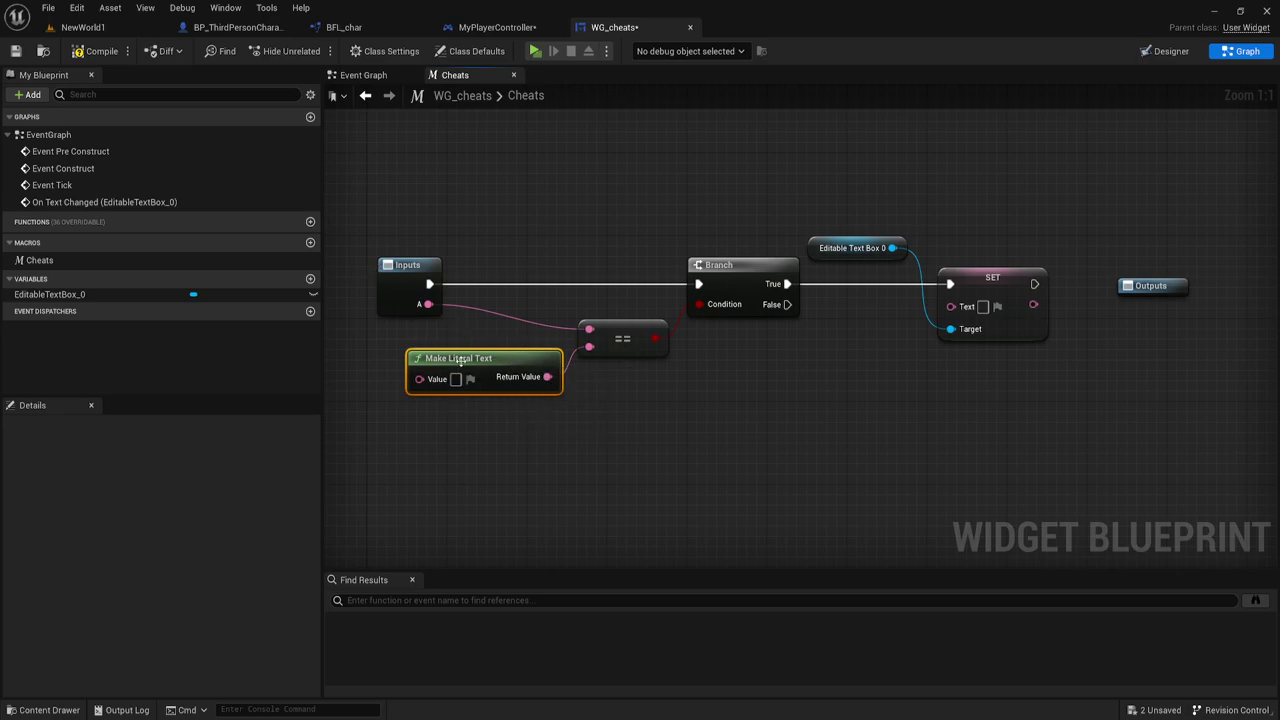
left_click_drag(419, 379, 380, 318)
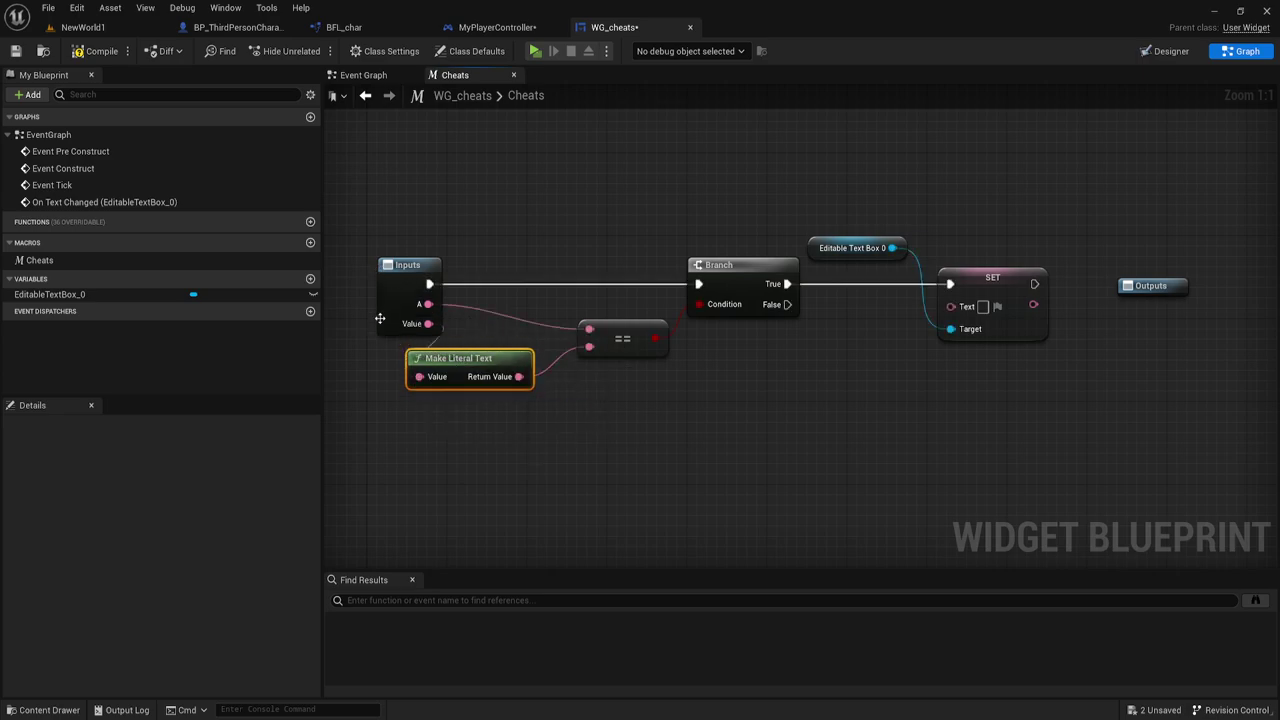
left_click_drag(474, 358, 514, 368)
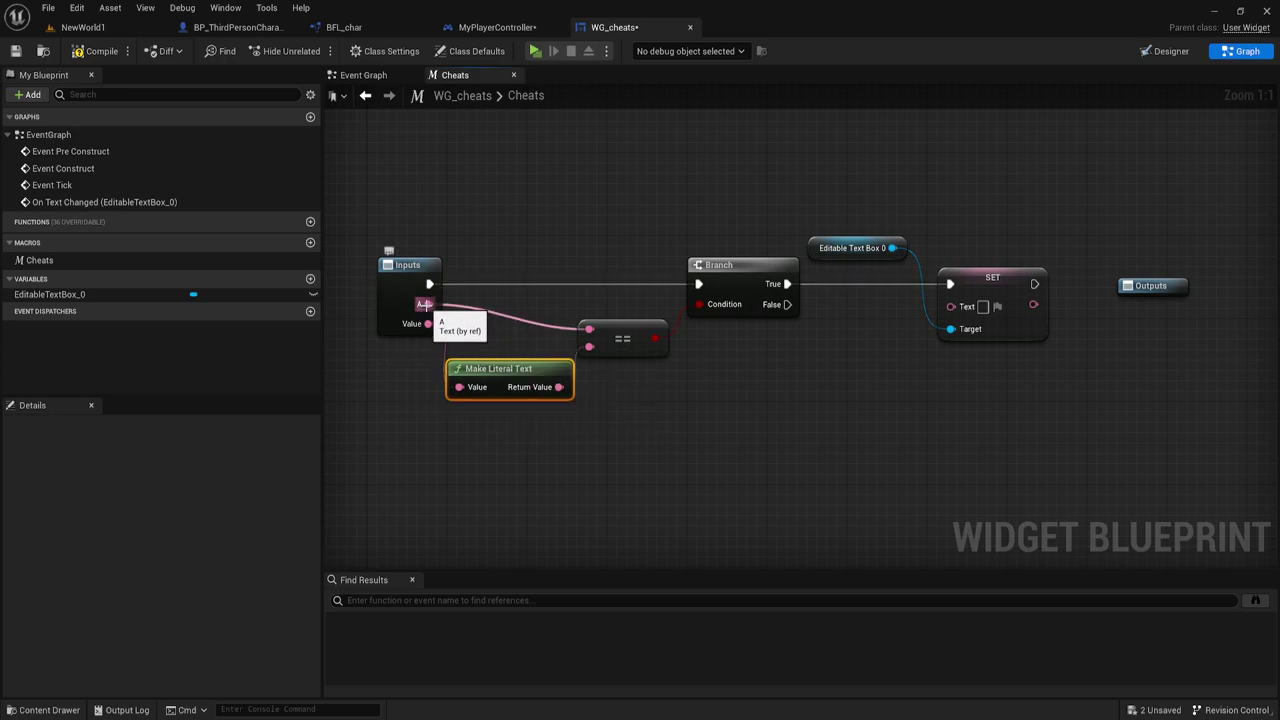
Step: In the Inputs node's Details, rename A to Input and Value to Cheatcomand
left_click(410, 290)
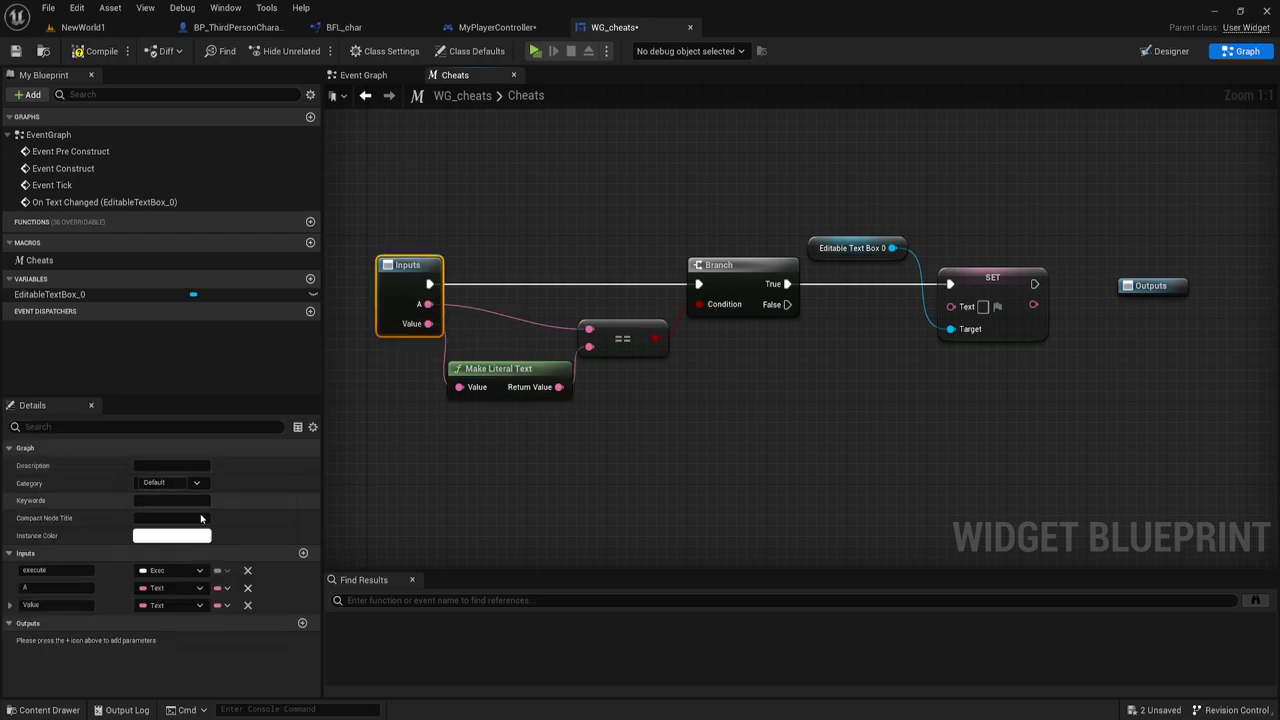
left_click(36, 588)
type("input")
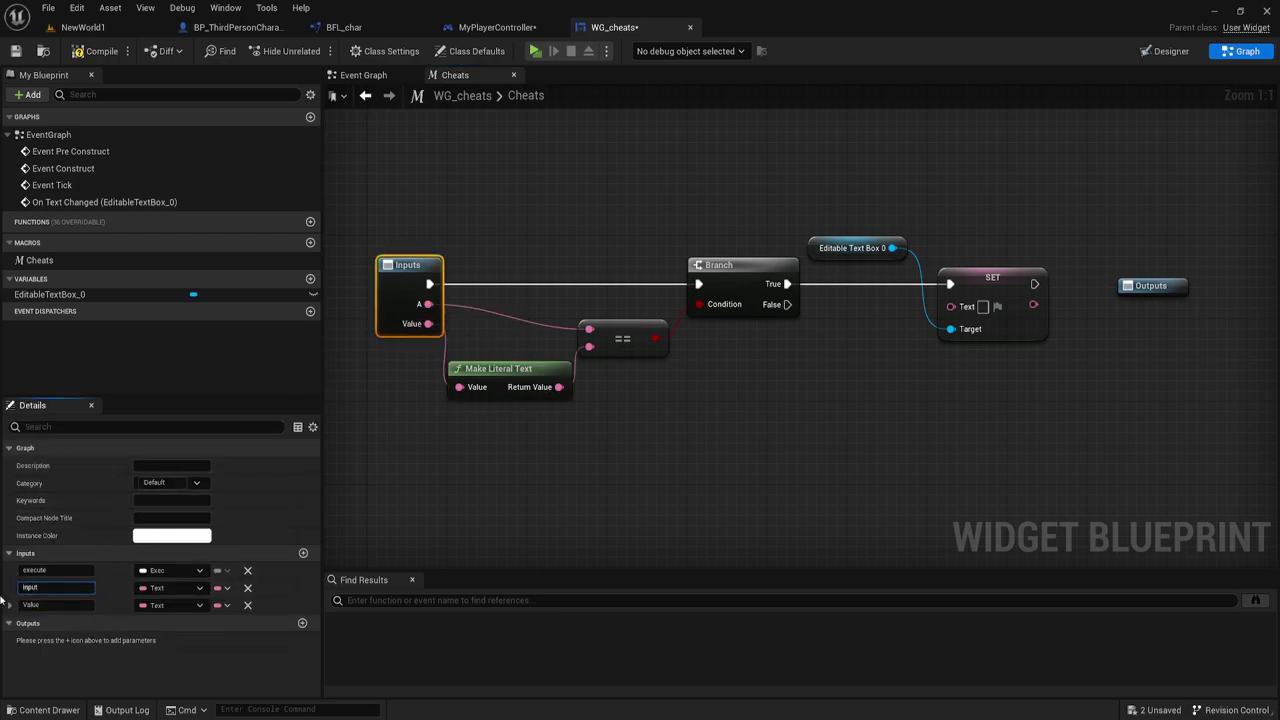
key("Return")
left_click(40, 605)
left_click(52, 604)
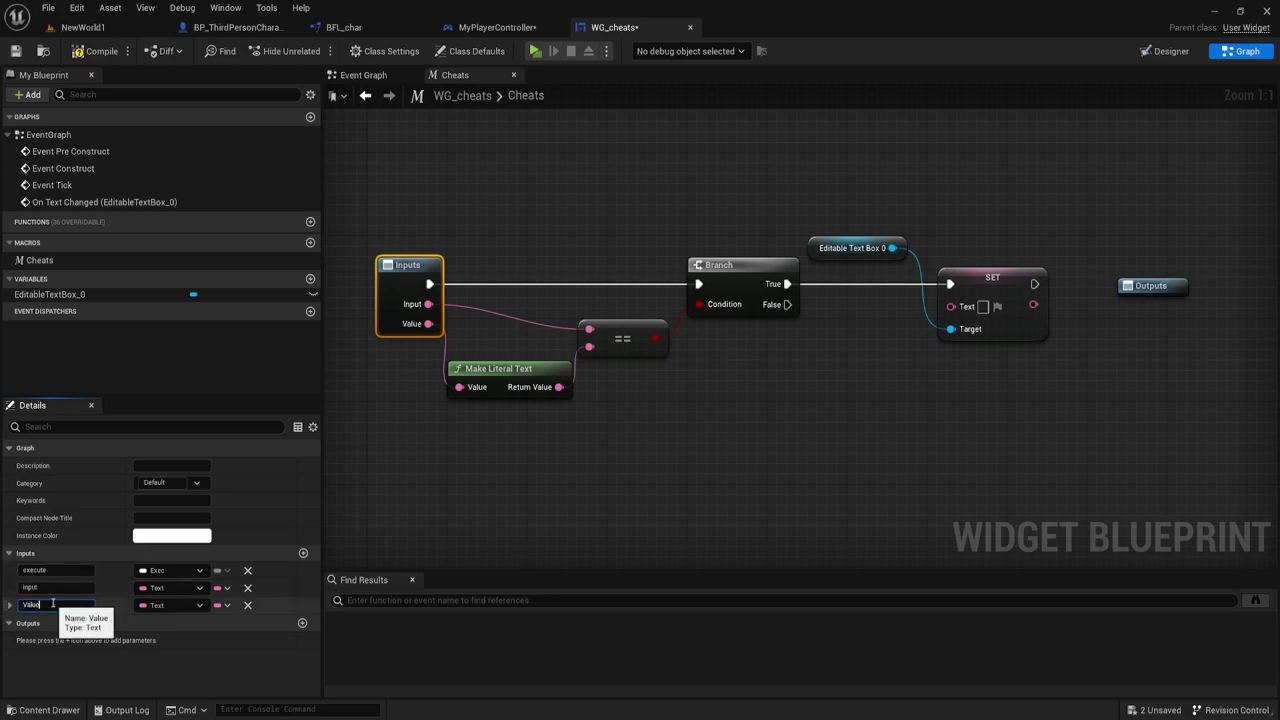
left_click_drag(52, 604, 13, 606)
type("cheatcommand")
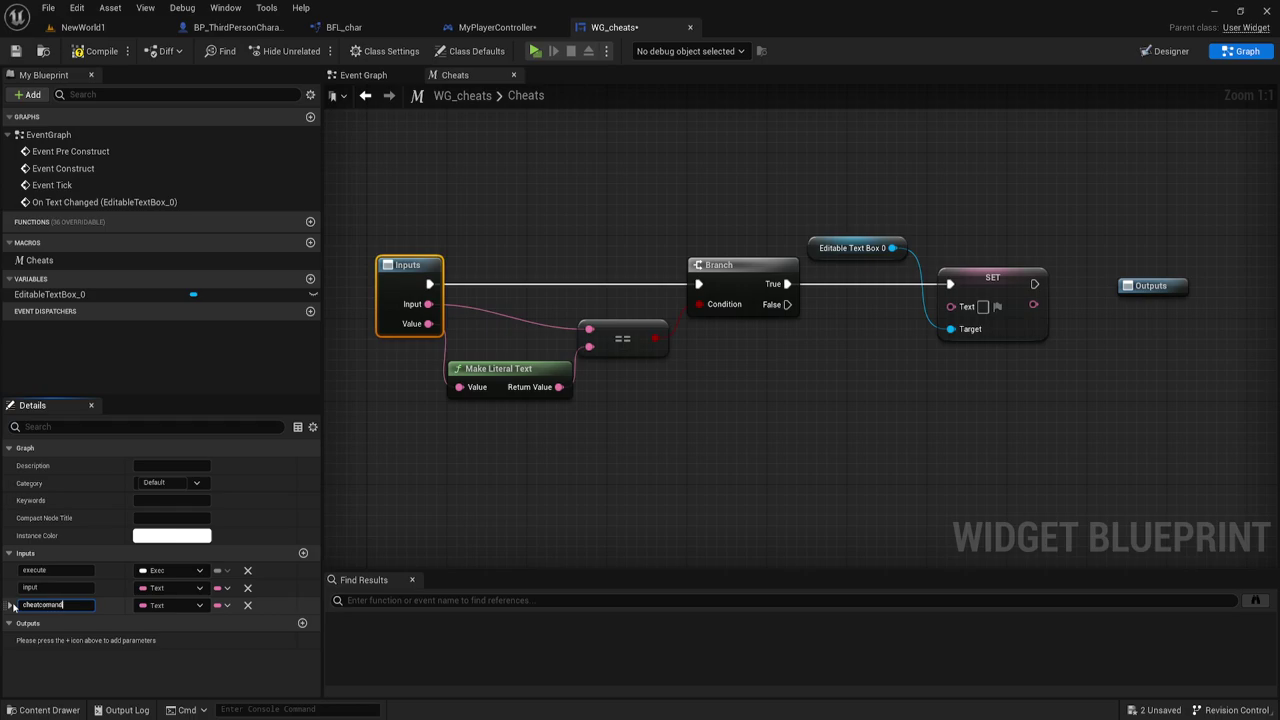
key("Return")
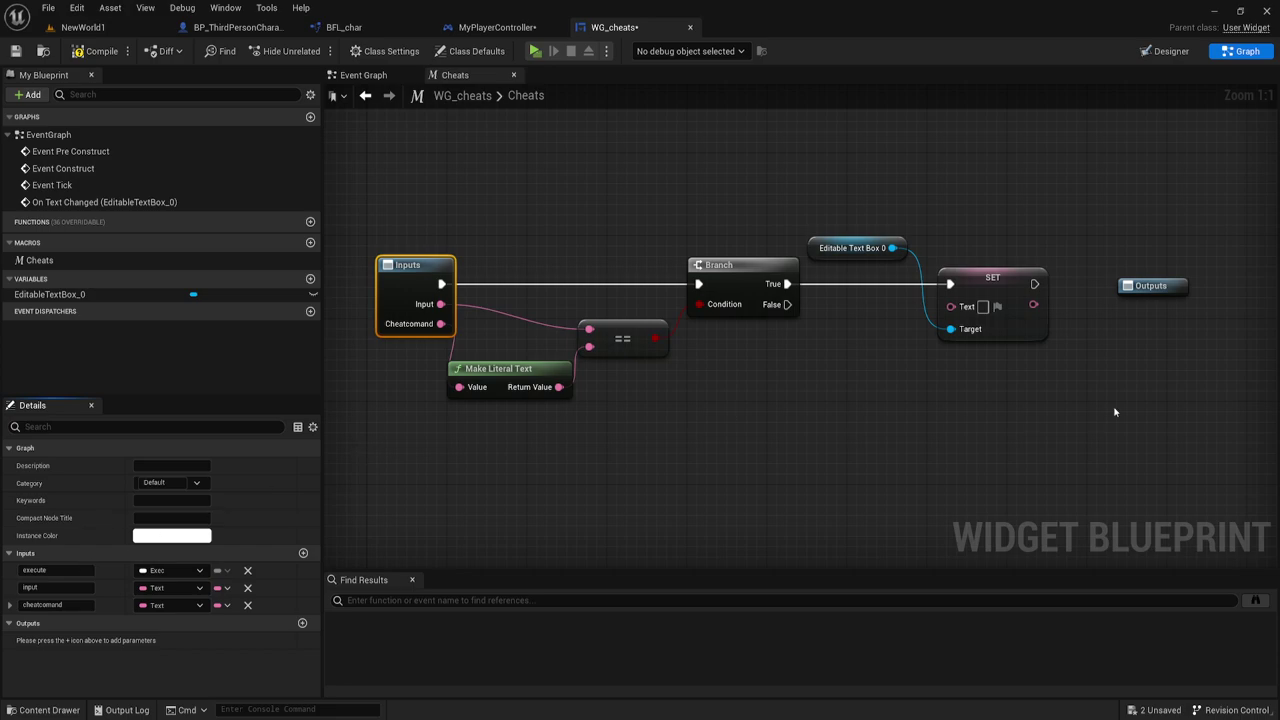
Step: Wire SET's execution and the Branch's False path into the Outputs node, then tidy the nodes
right_click_drag(911, 390, 867, 390)
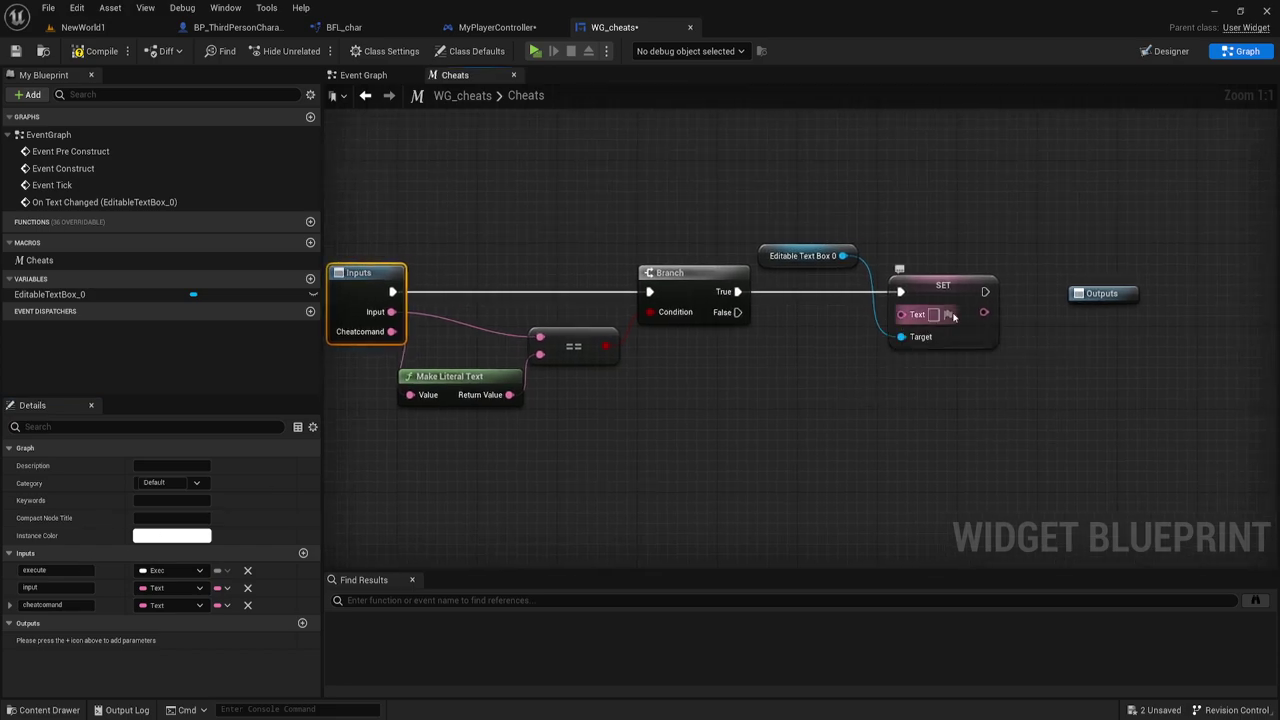
left_click_drag(1111, 299, 1111, 278)
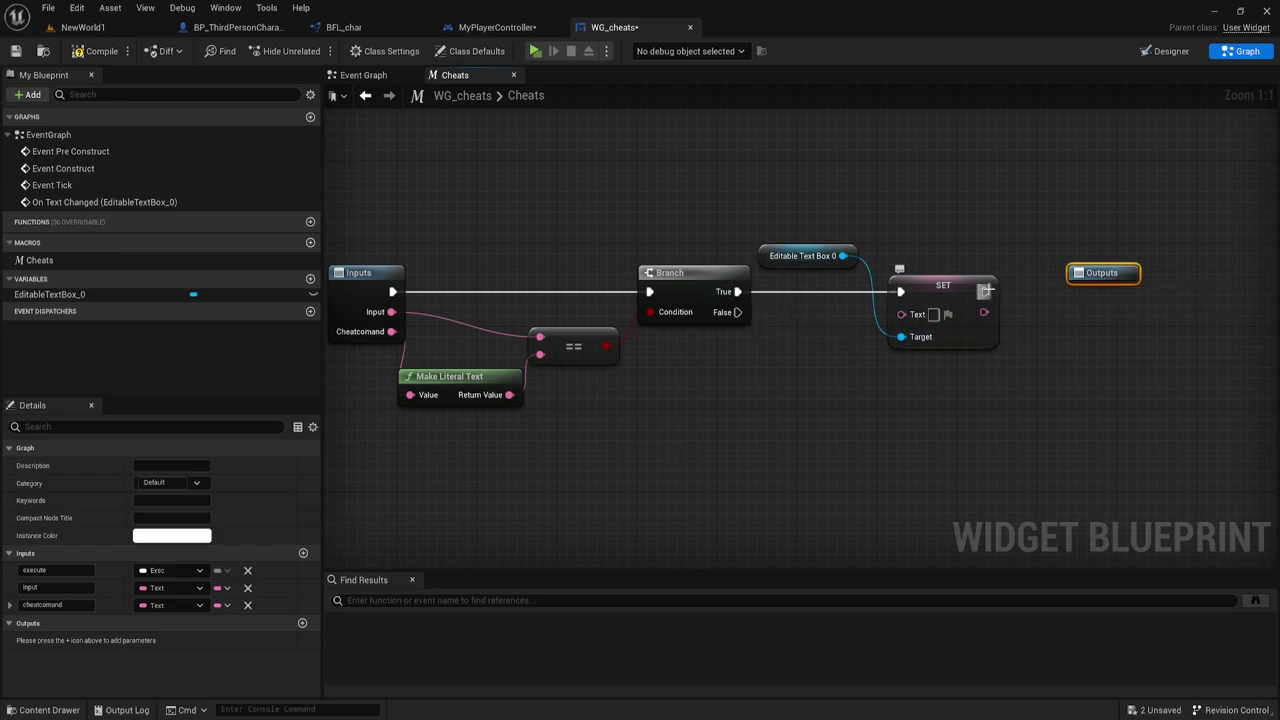
left_click_drag(985, 291, 1085, 295)
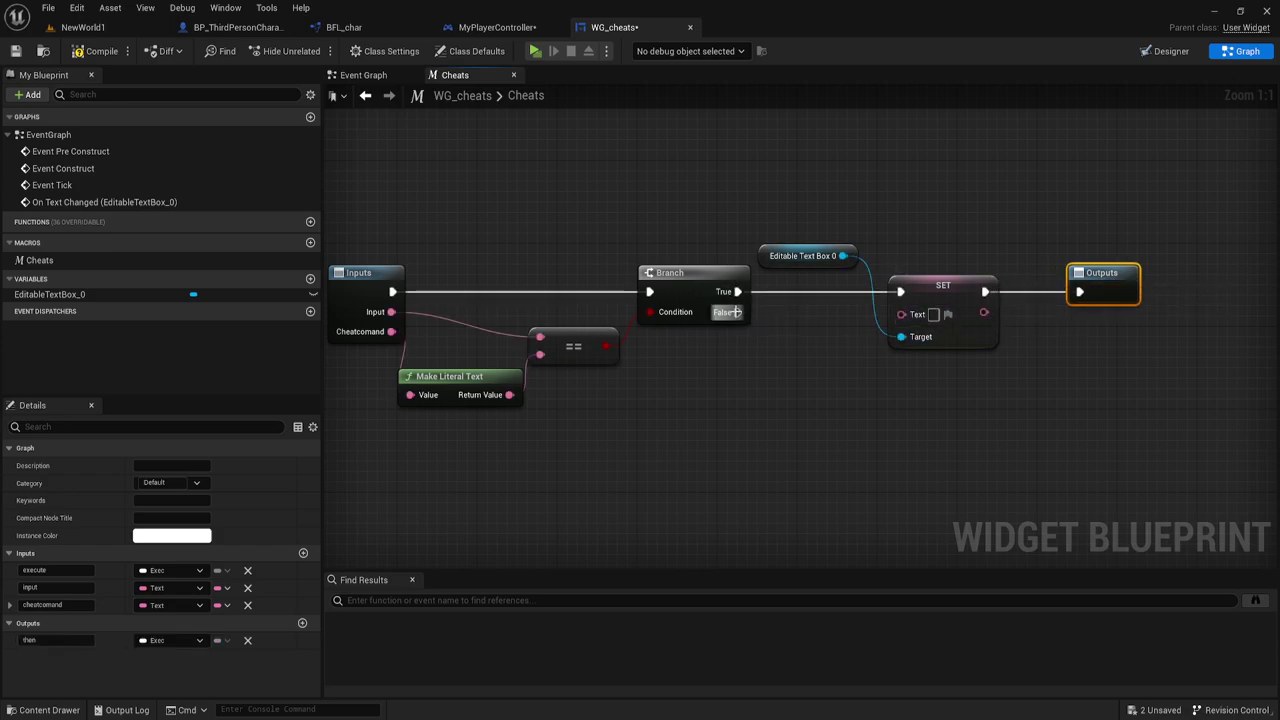
left_click_drag(737, 312, 1100, 305)
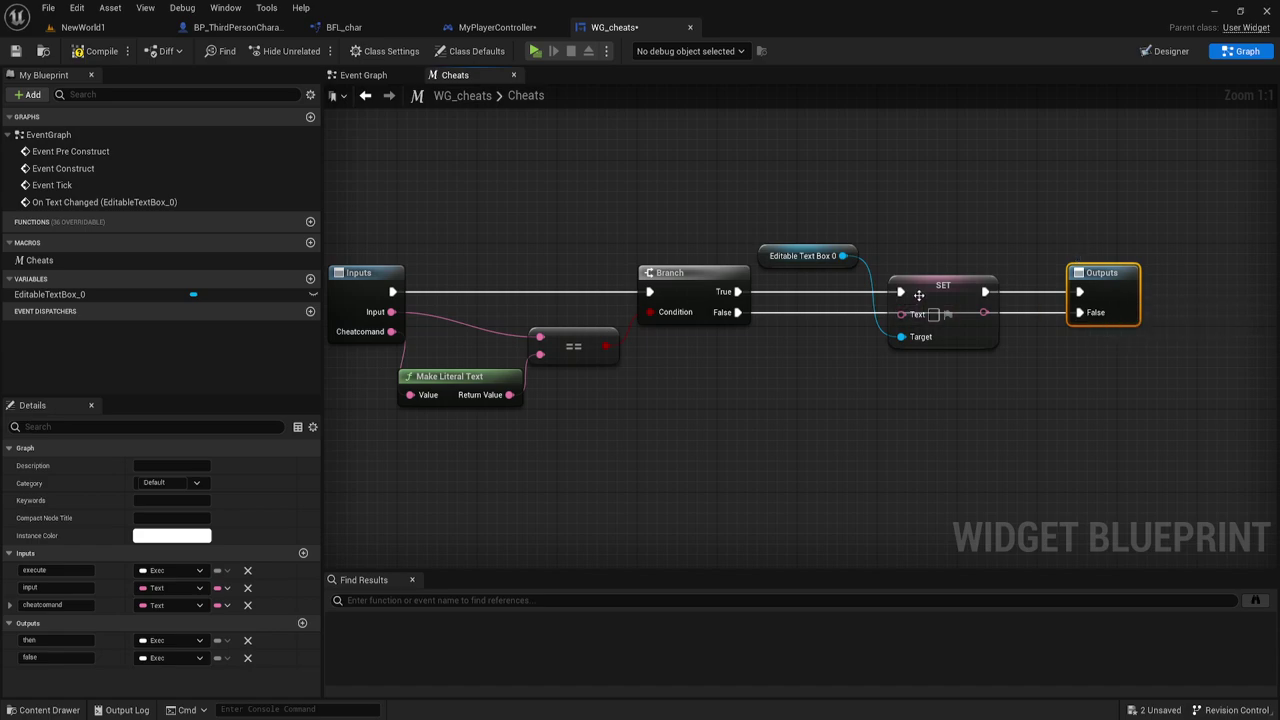
mouse_move(920, 292)
left_mouse_down()
mouse_move(940, 229)
mouse_move(950, 240)
left_mouse_up()
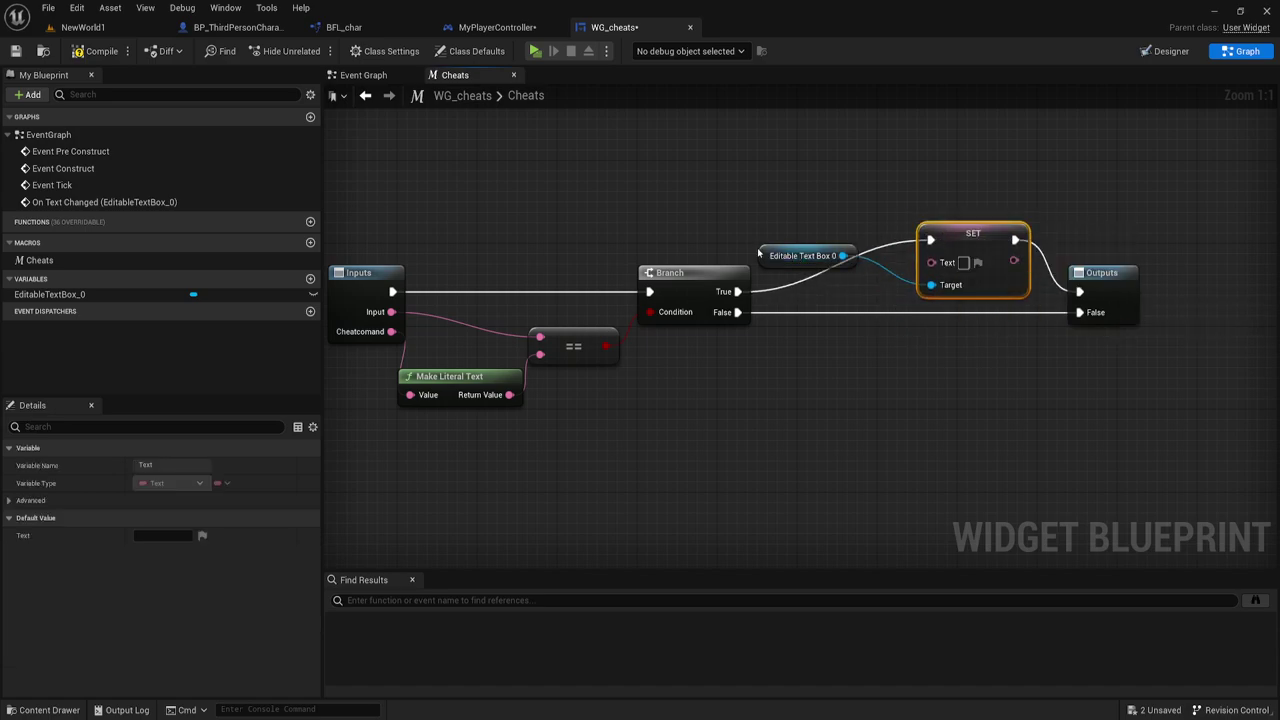
left_click_drag(762, 248, 792, 238)
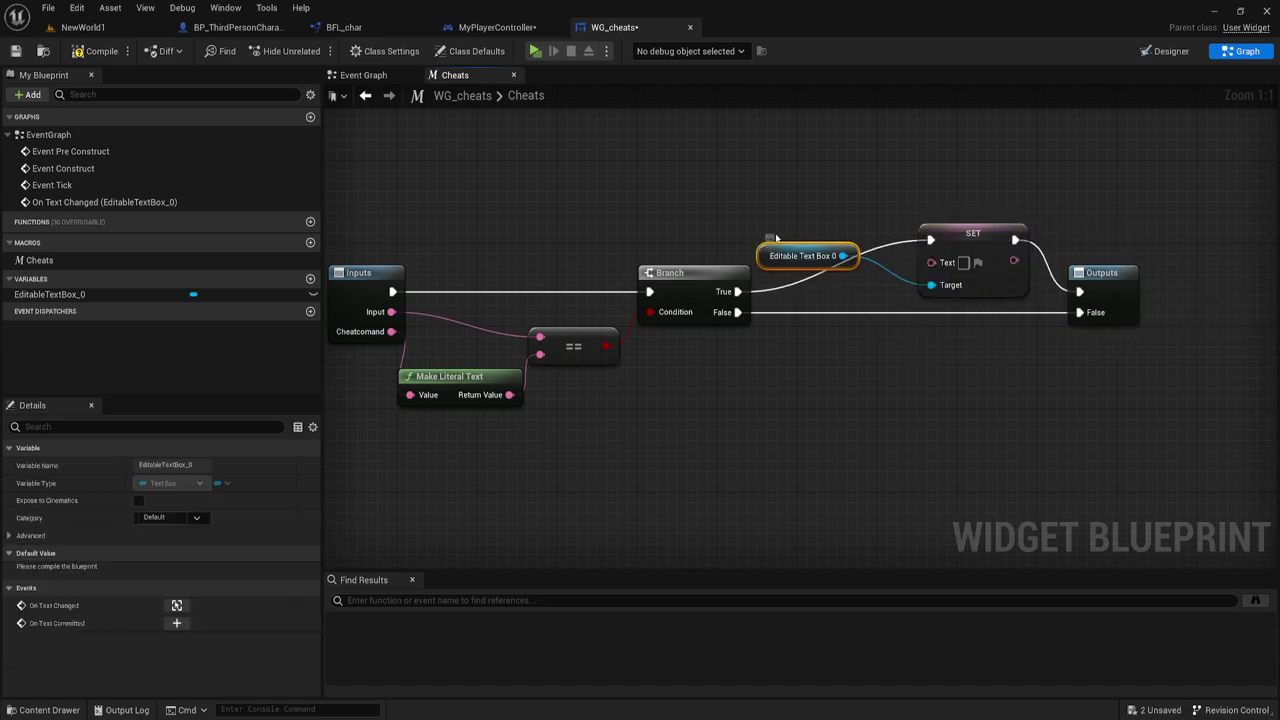
Step: Rename the Outputs node's 'then' exec output to true
left_click(1112, 292)
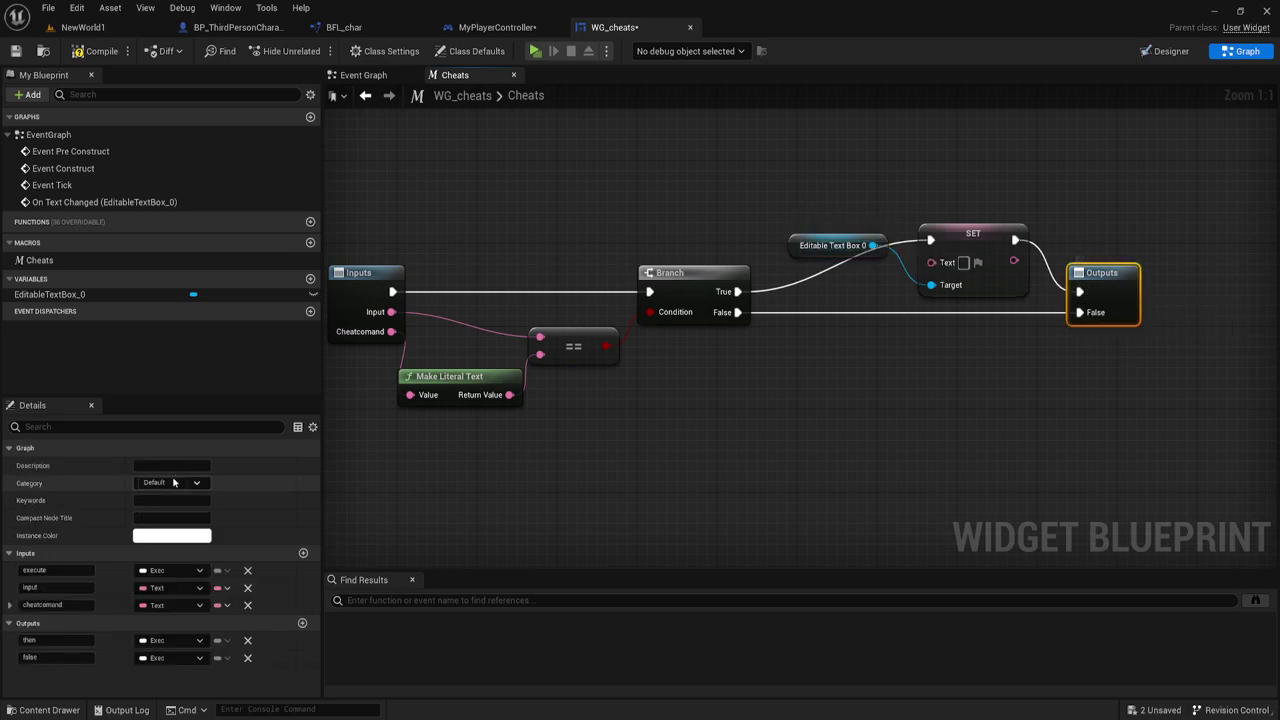
left_click(50, 640)
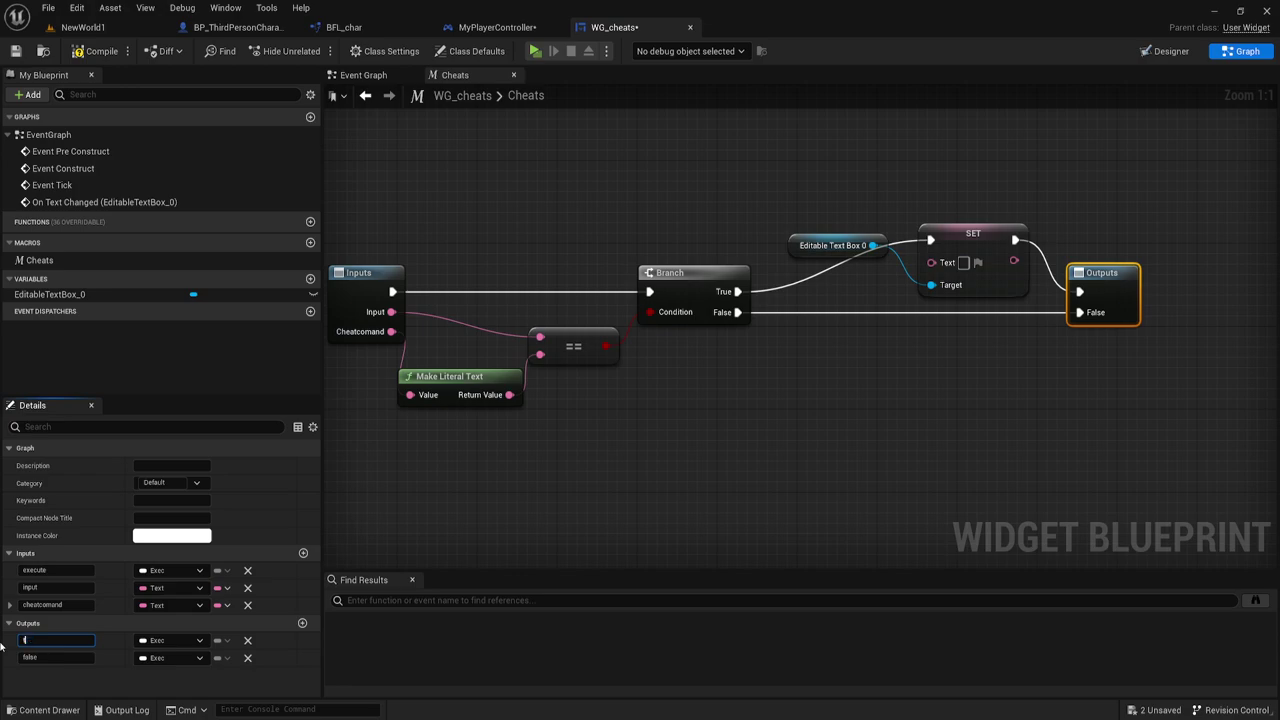
key("Return")
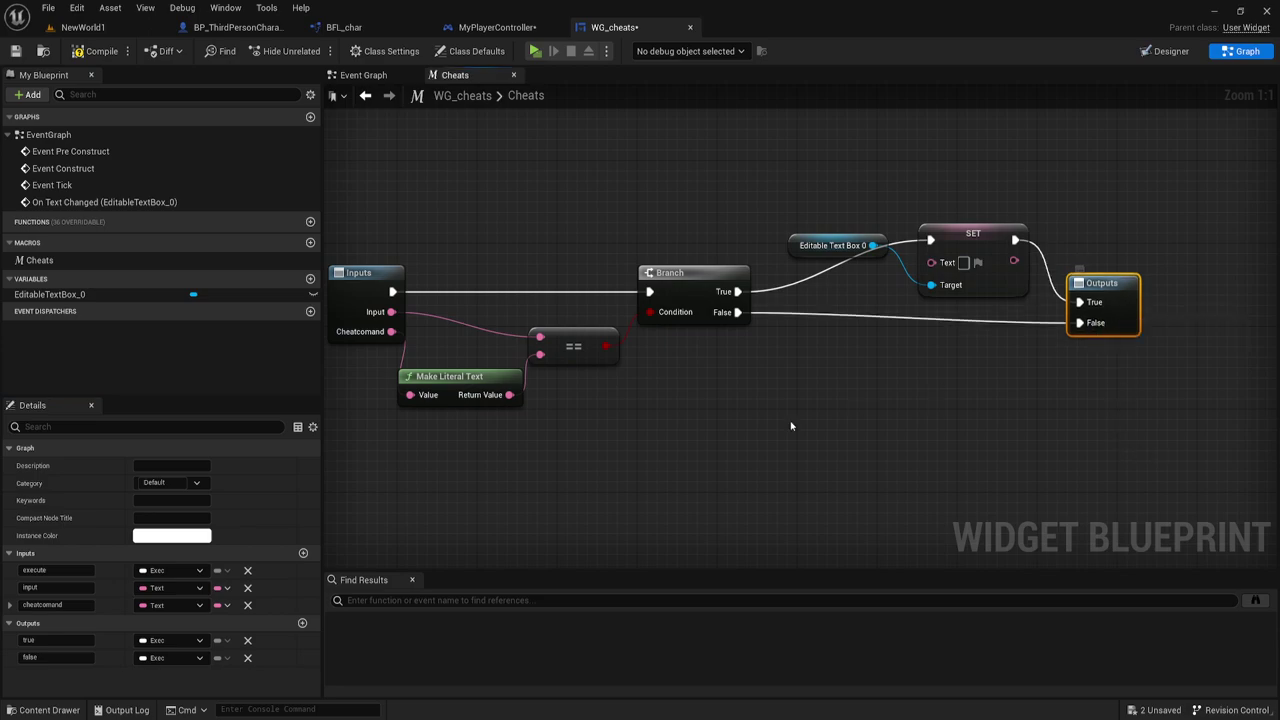
right_click_drag(666, 447, 696, 441)
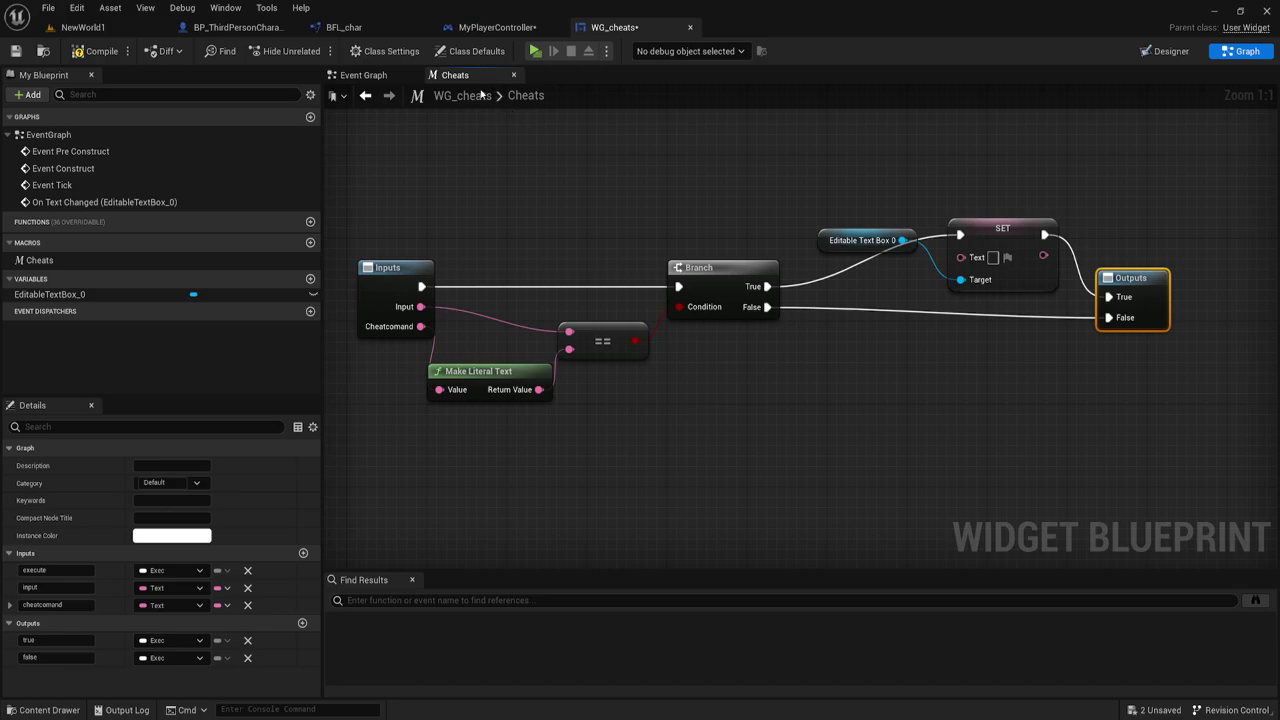
Step: In the WG_cheats Event Graph, enter qwe as the Cheats node's Cheatcomand value
left_click(363, 75)
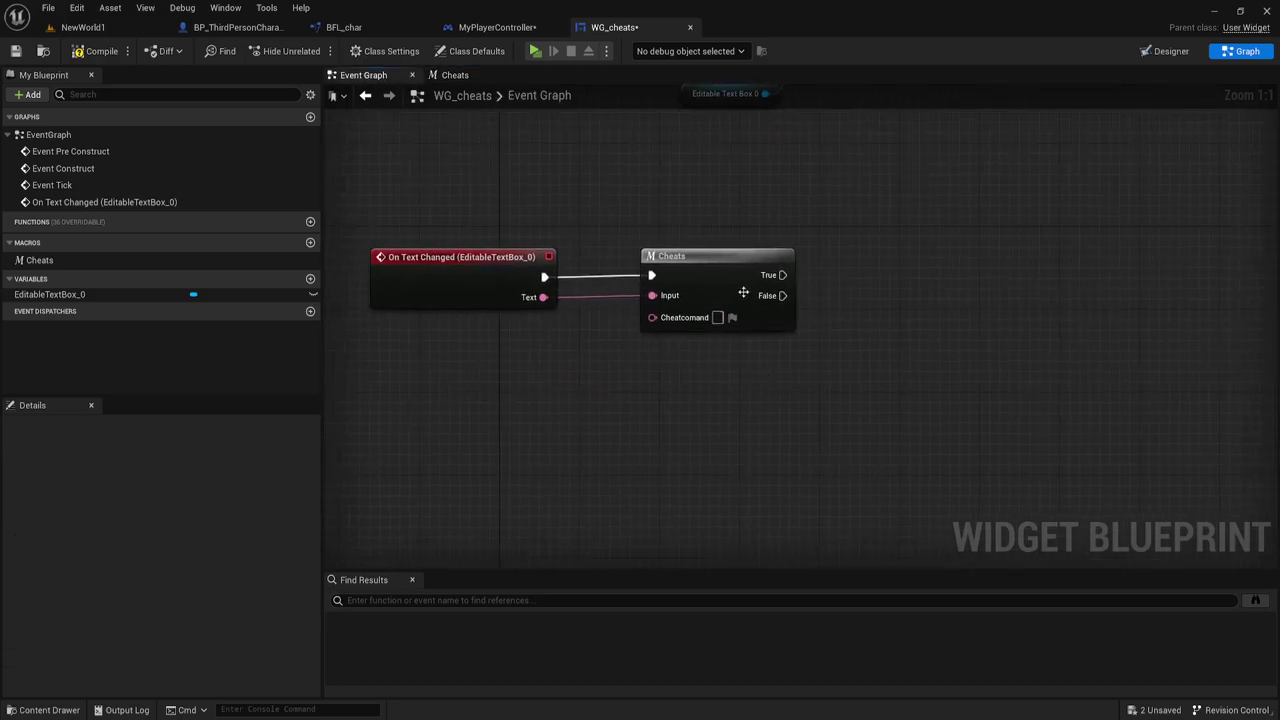
left_click_drag(614, 200, 818, 370)
right_click_drag(752, 378, 782, 396)
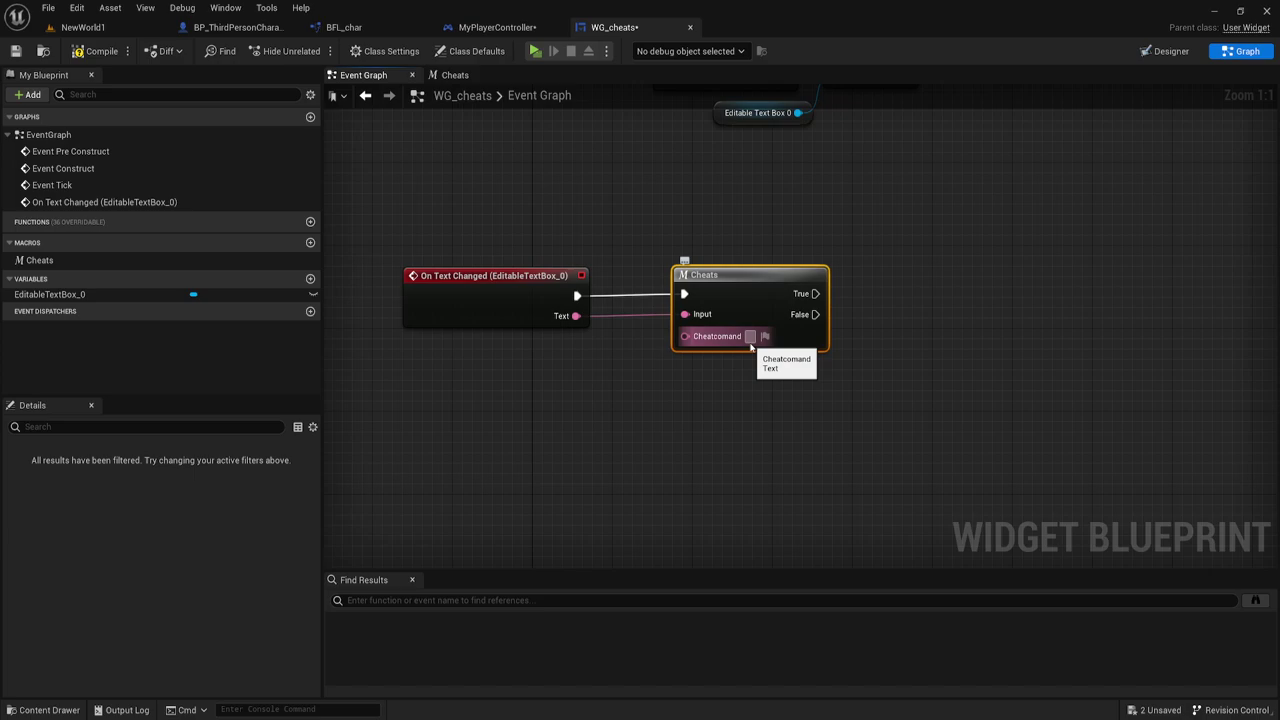
left_click(750, 338)
type("qwe")
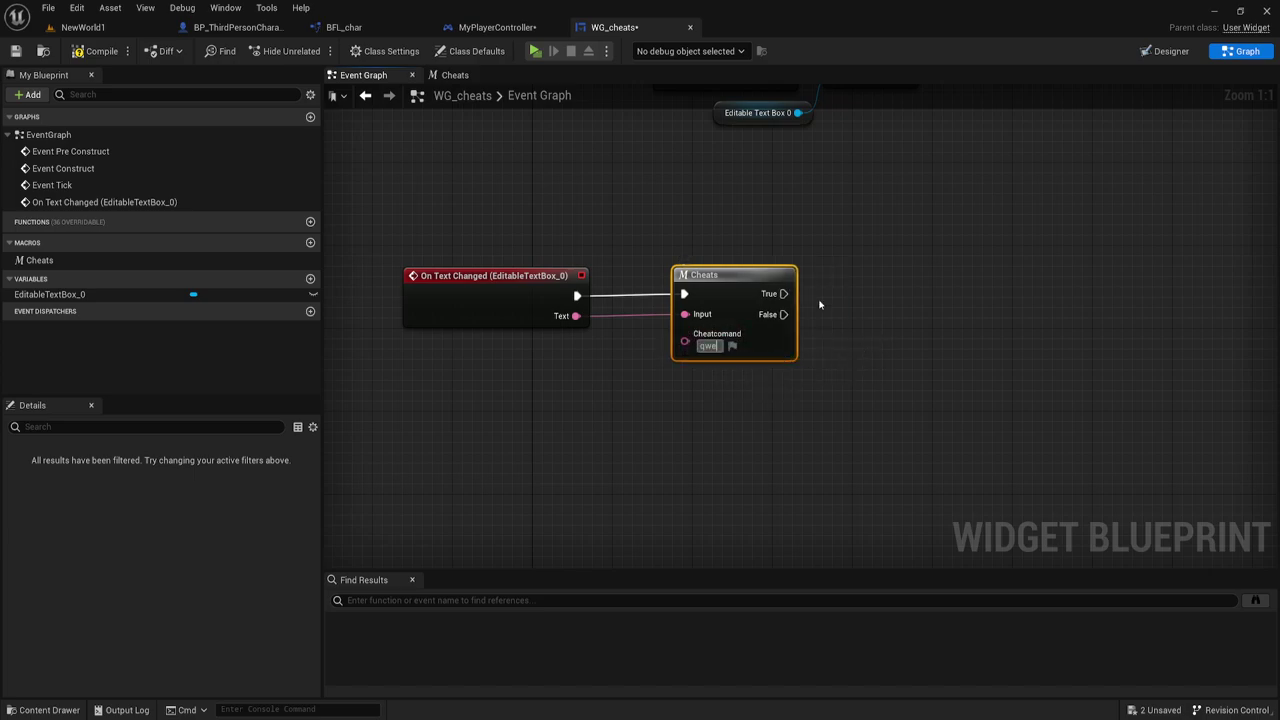
Step: Drag a trial connection from the Cheats True output, then cancel it
left_click_drag(649, 219, 813, 384)
right_click_drag(841, 351, 821, 357)
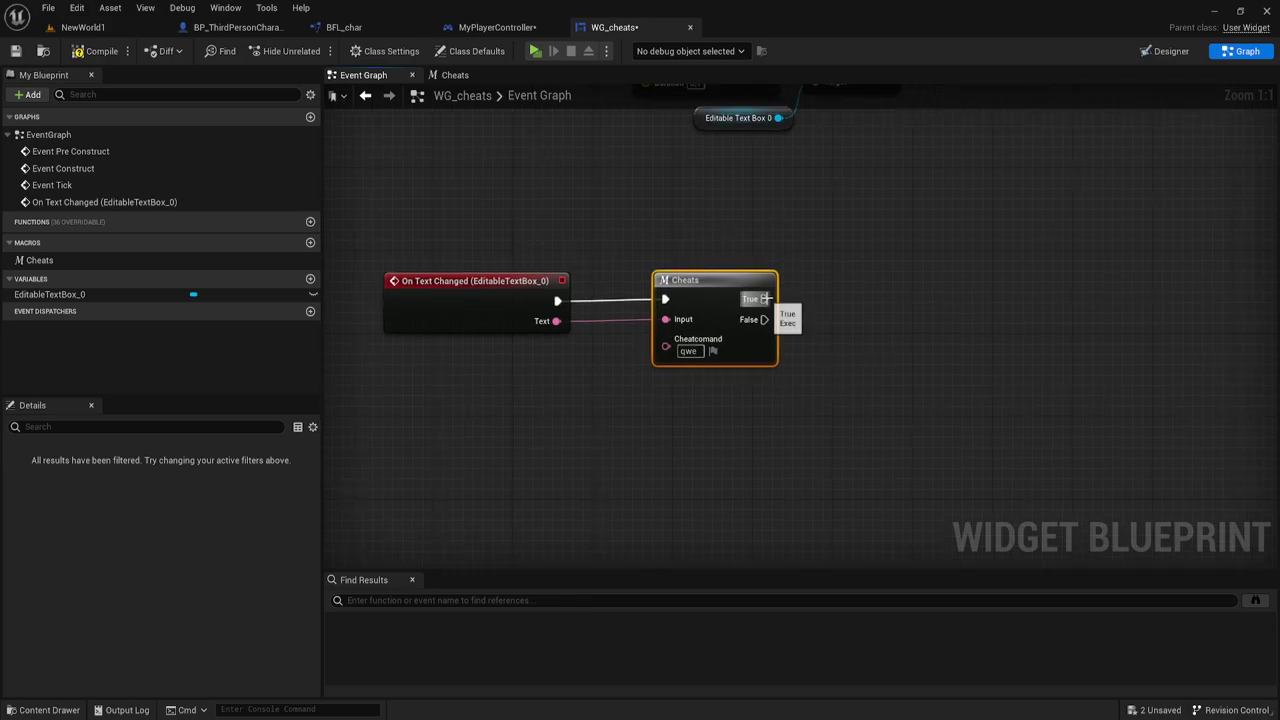
left_click_drag(764, 299, 890, 303)
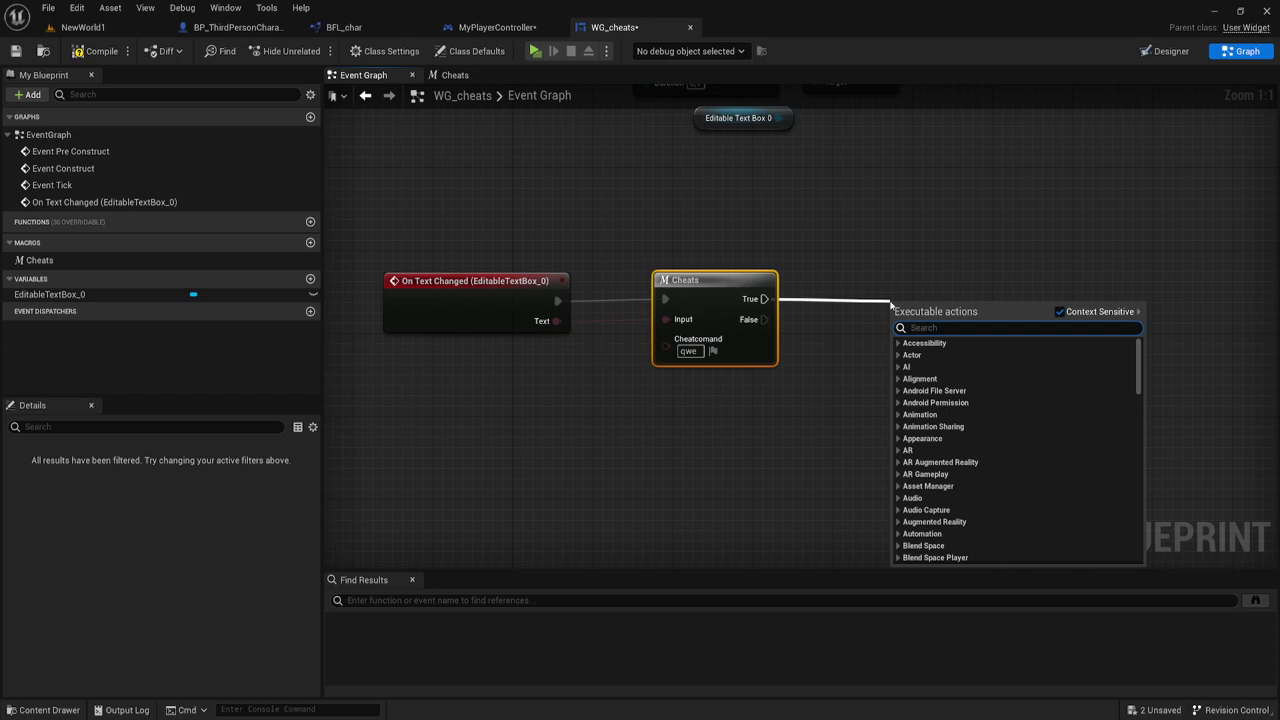
right_click_drag(860, 254, 803, 277)
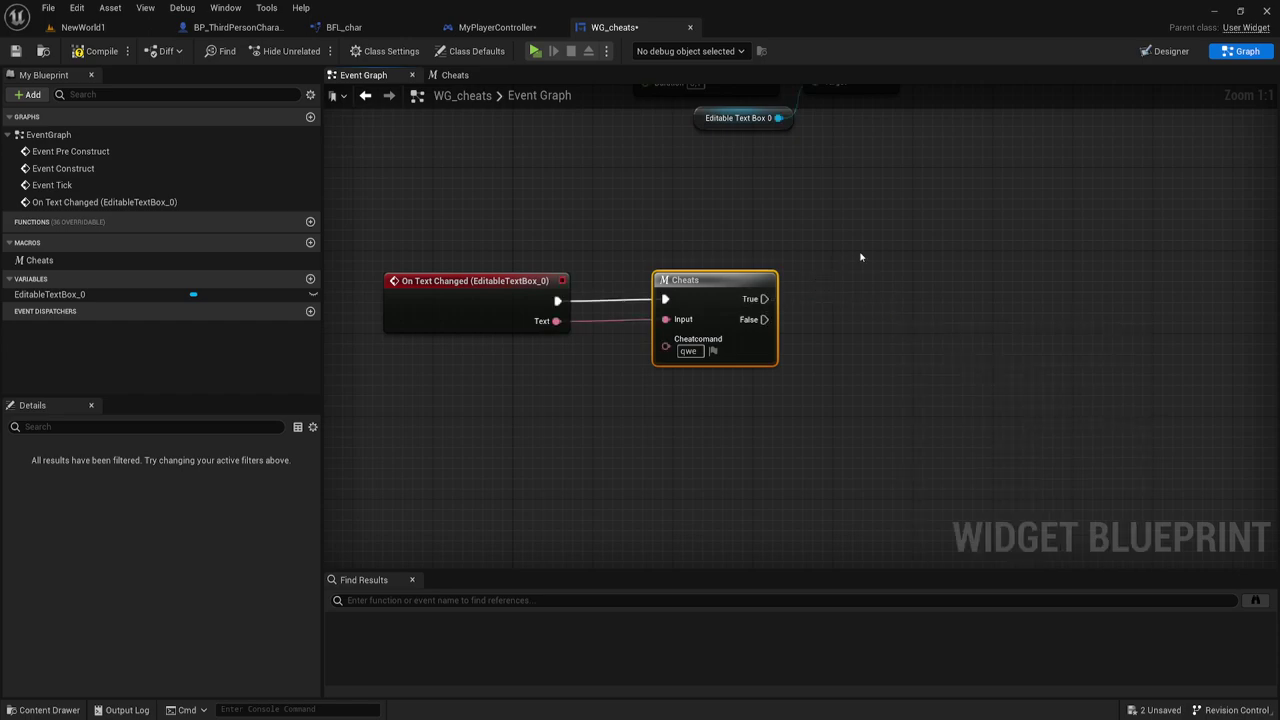
left_click(355, 27)
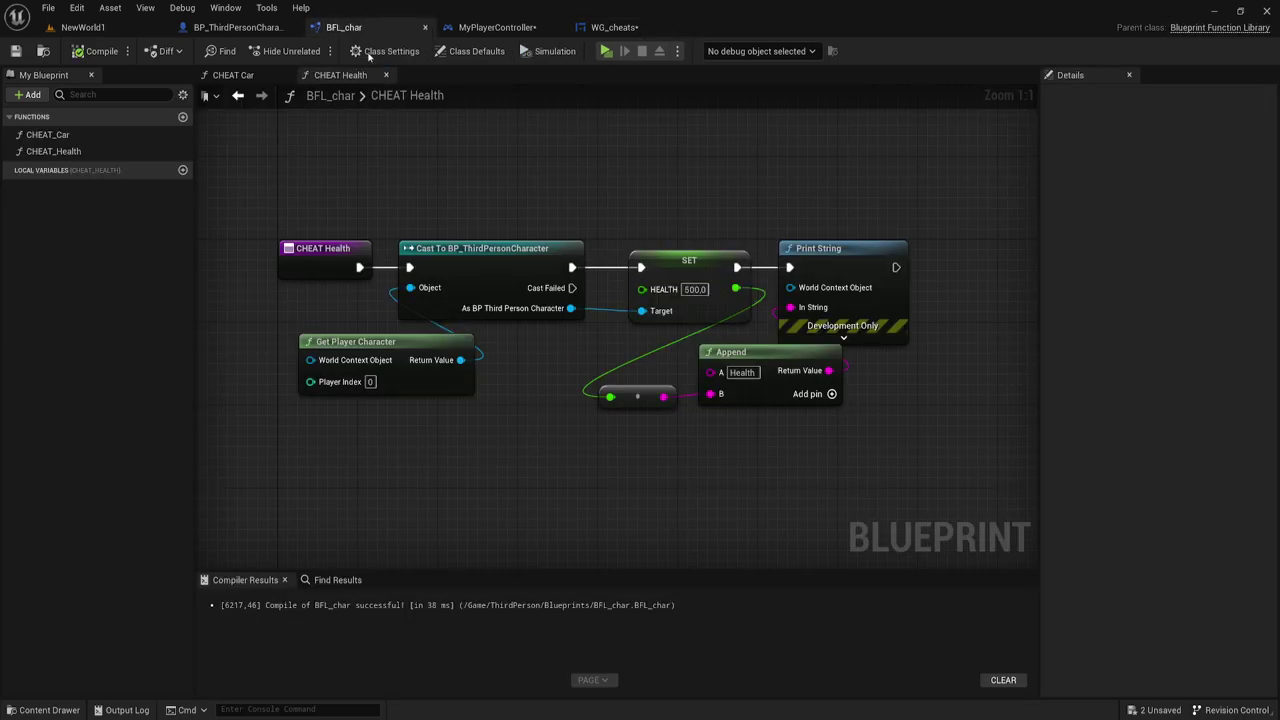
left_click(45, 135)
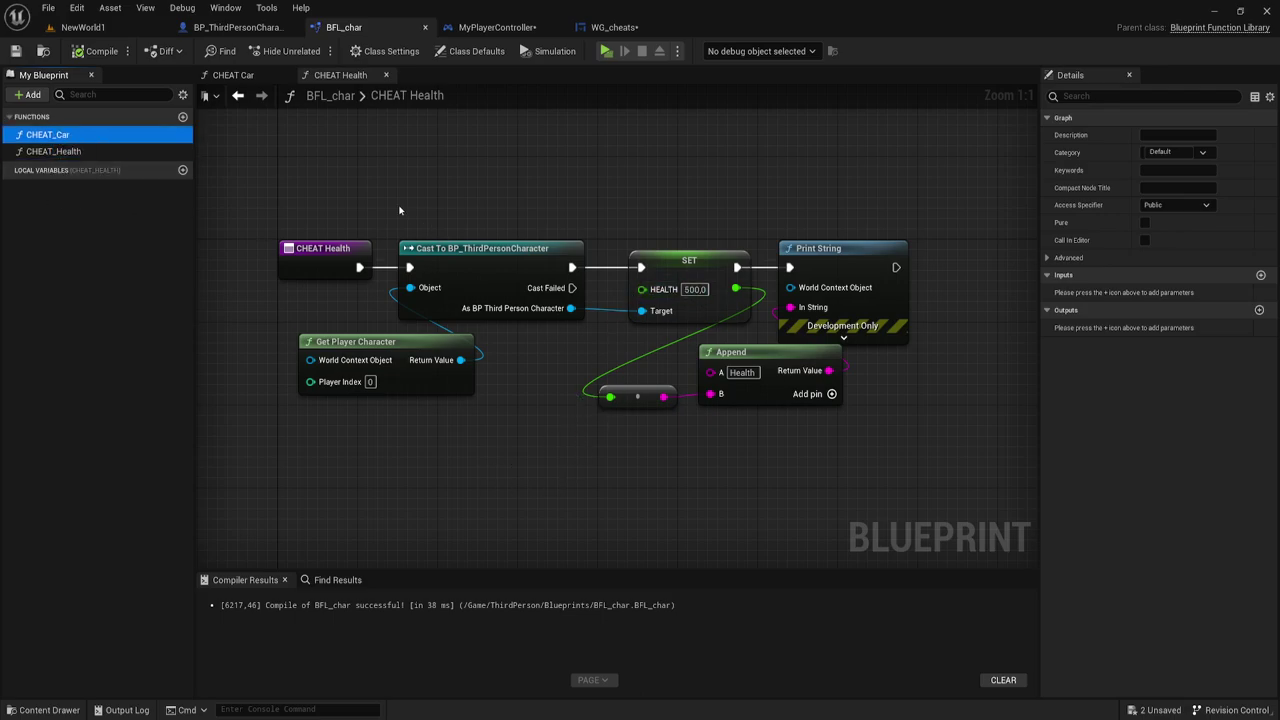
mouse_move(387, 179)
left_mouse_down()
mouse_move(894, 483)
mouse_move(883, 462)
left_mouse_up()
left_click_drag(628, 192, 907, 470)
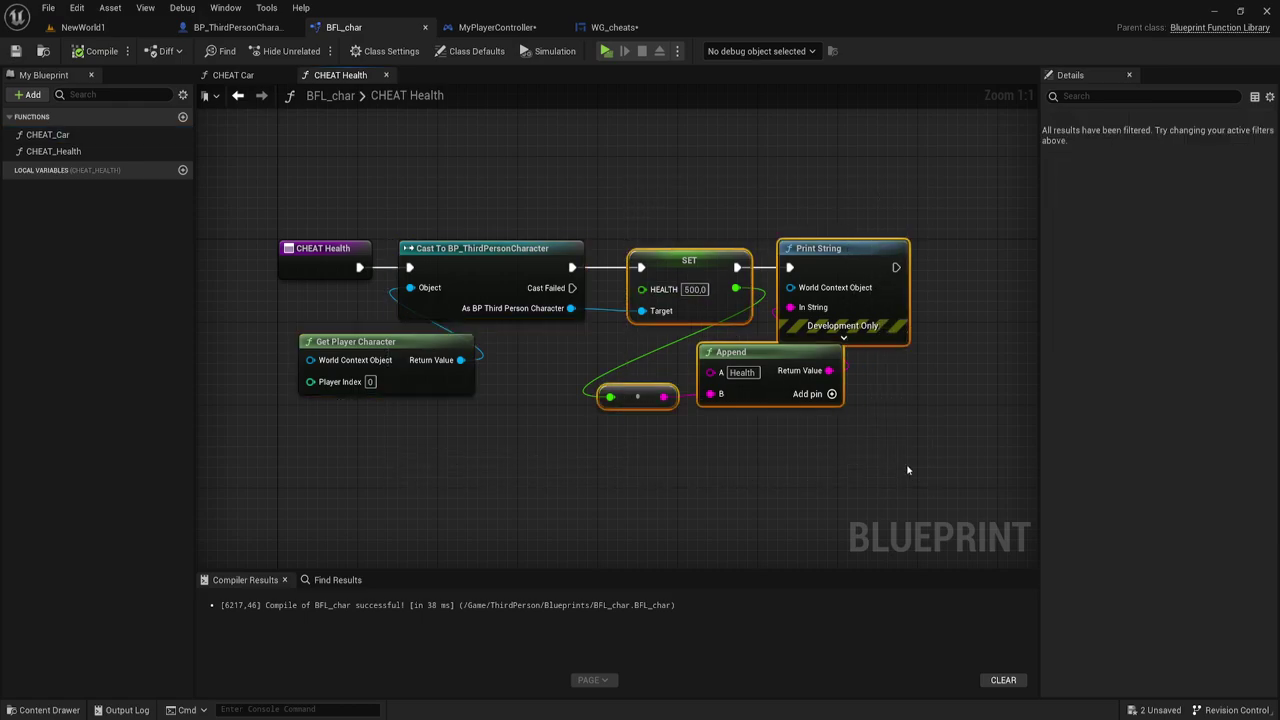
left_click(936, 404)
left_click_drag(855, 435, 434, 206)
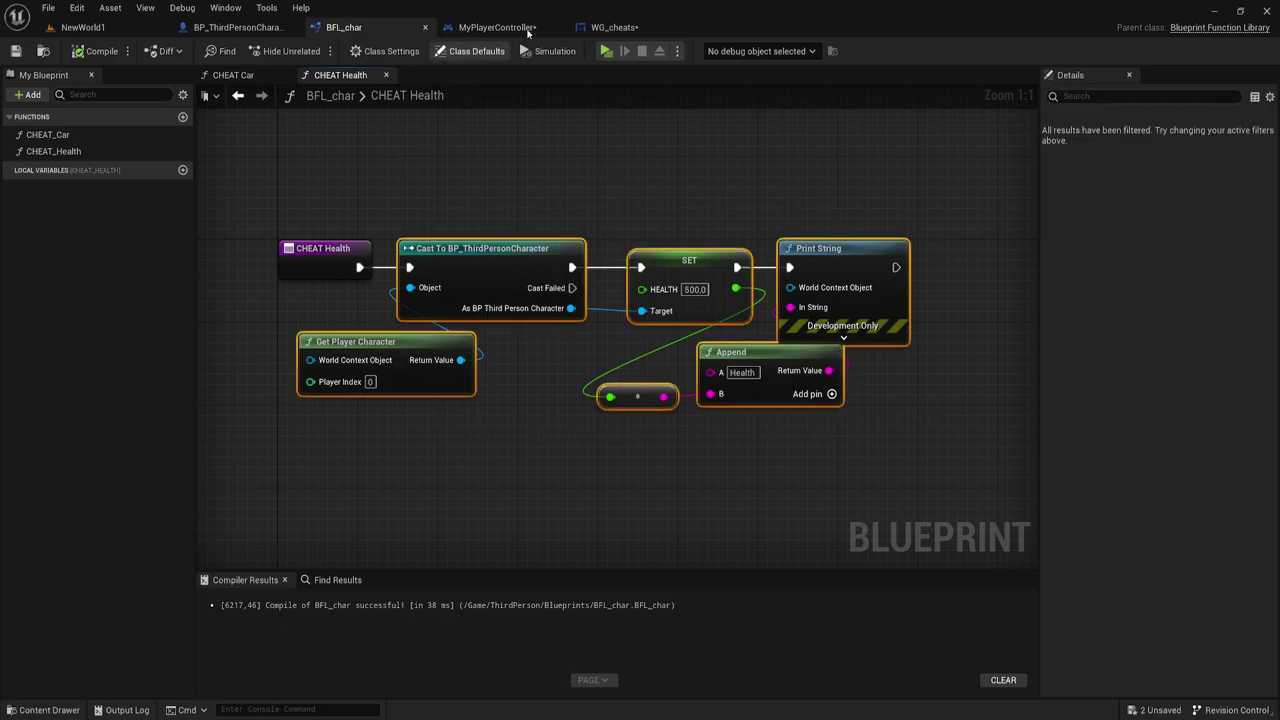
left_click(618, 28)
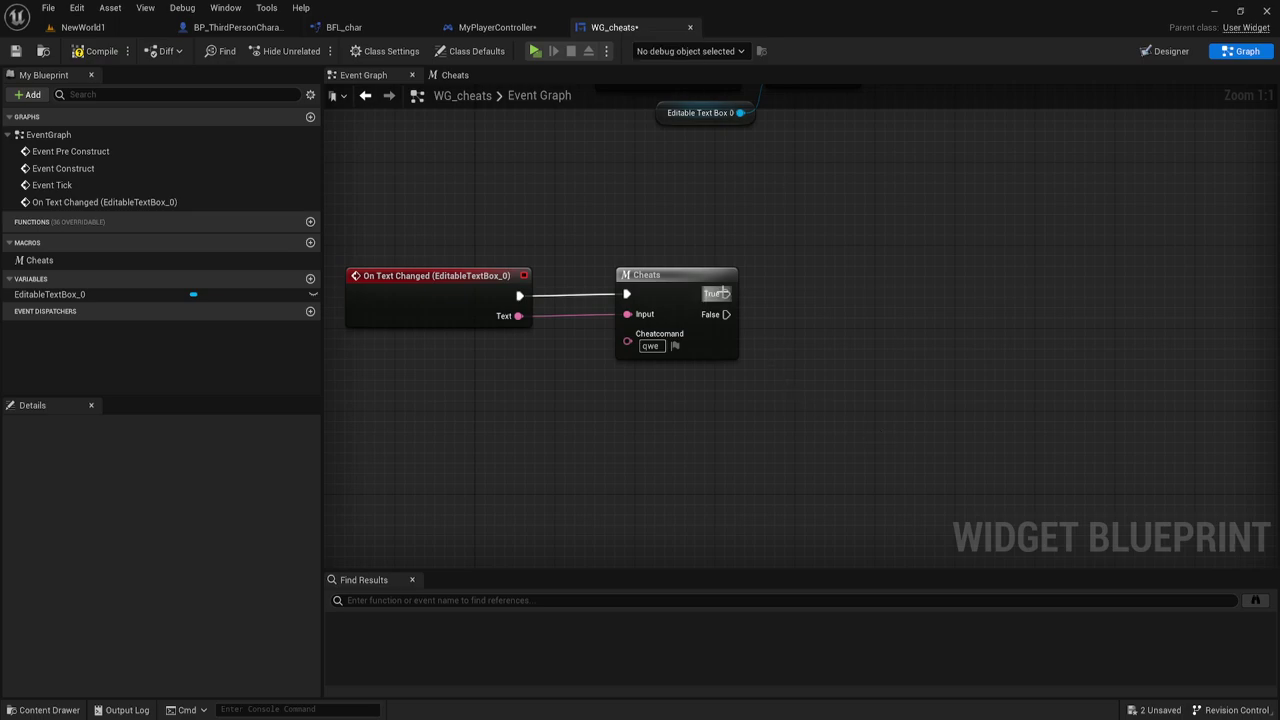
Step: Add a CHEAT Health call on the Cheats True output and place it alongside
left_click_drag(726, 293, 843, 284)
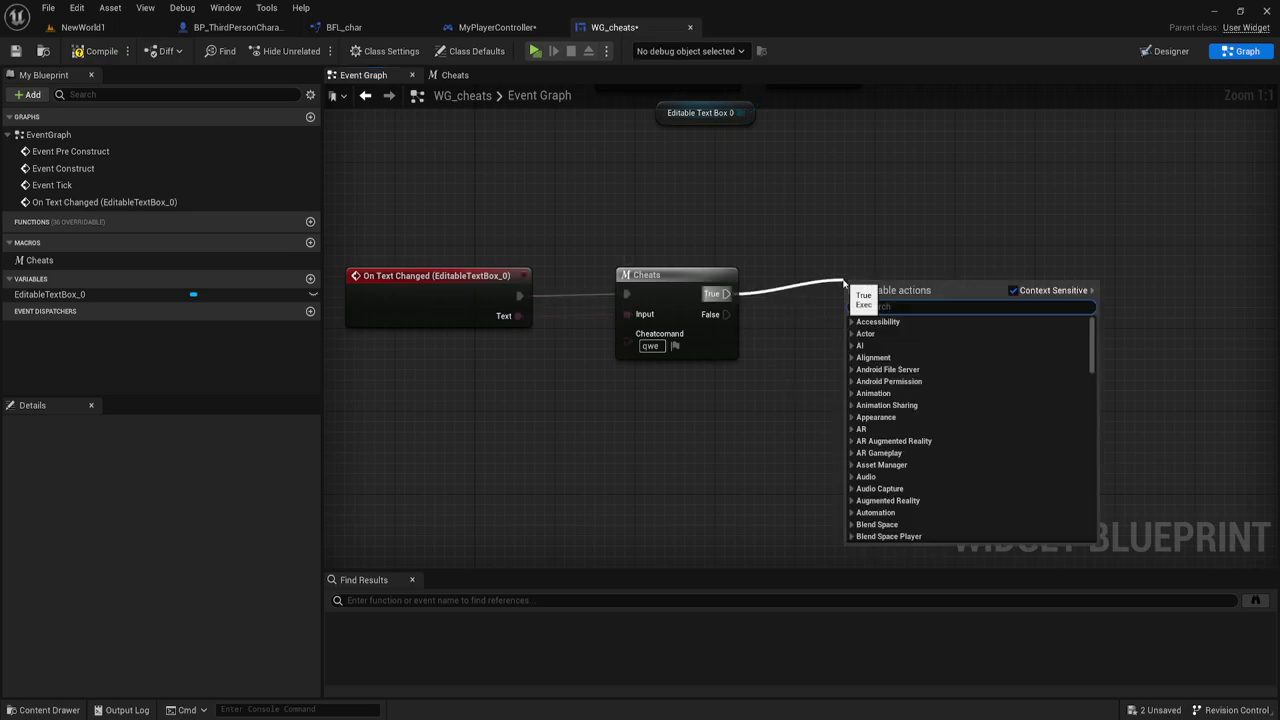
type("ch")
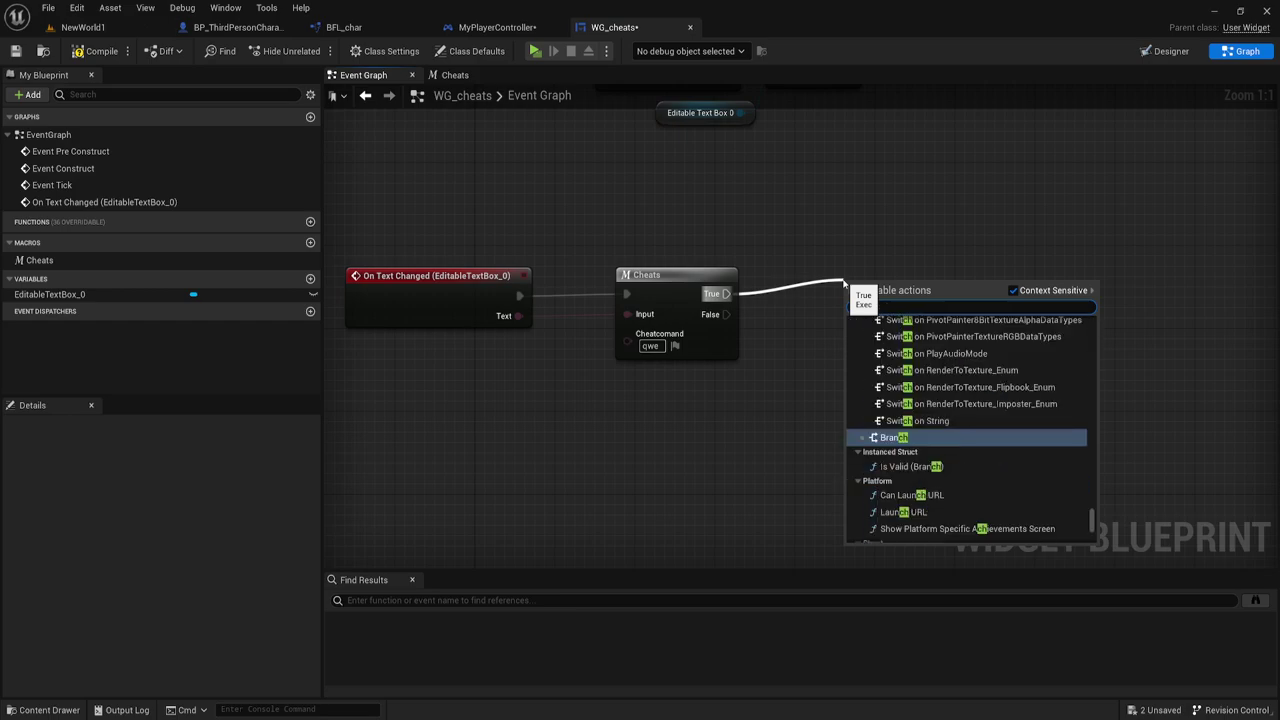
type("eat")
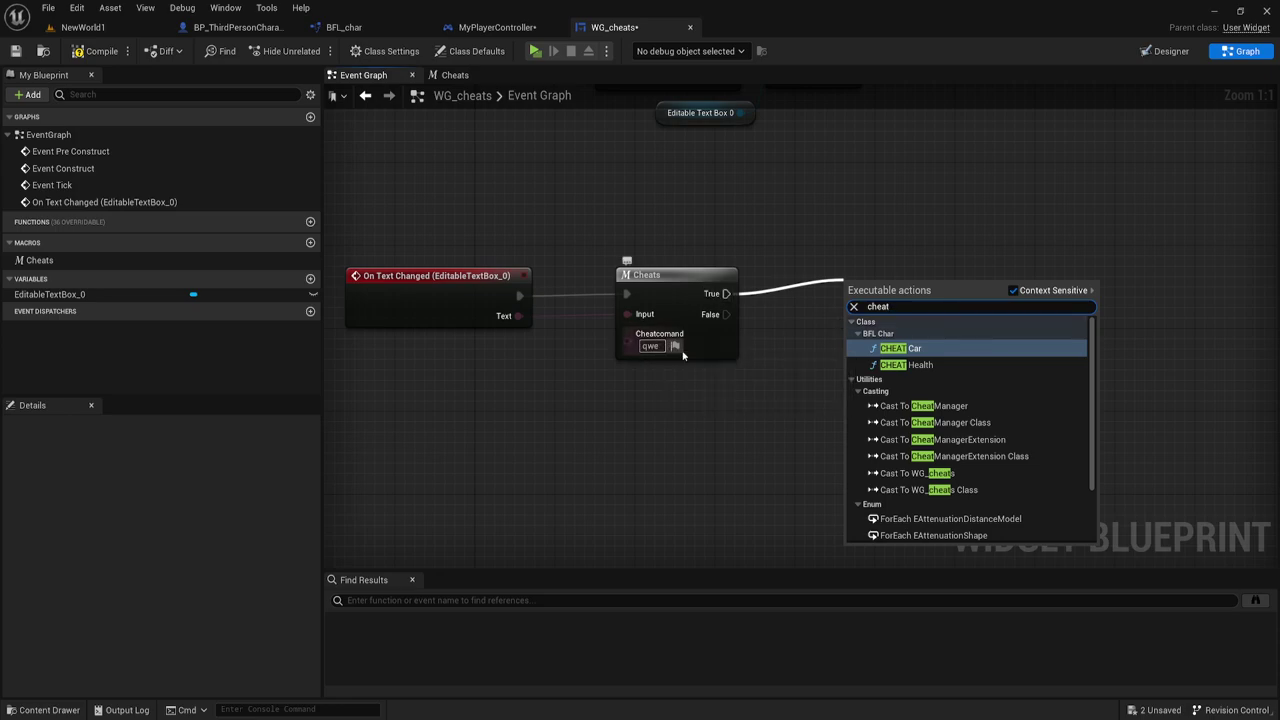
left_click(925, 372)
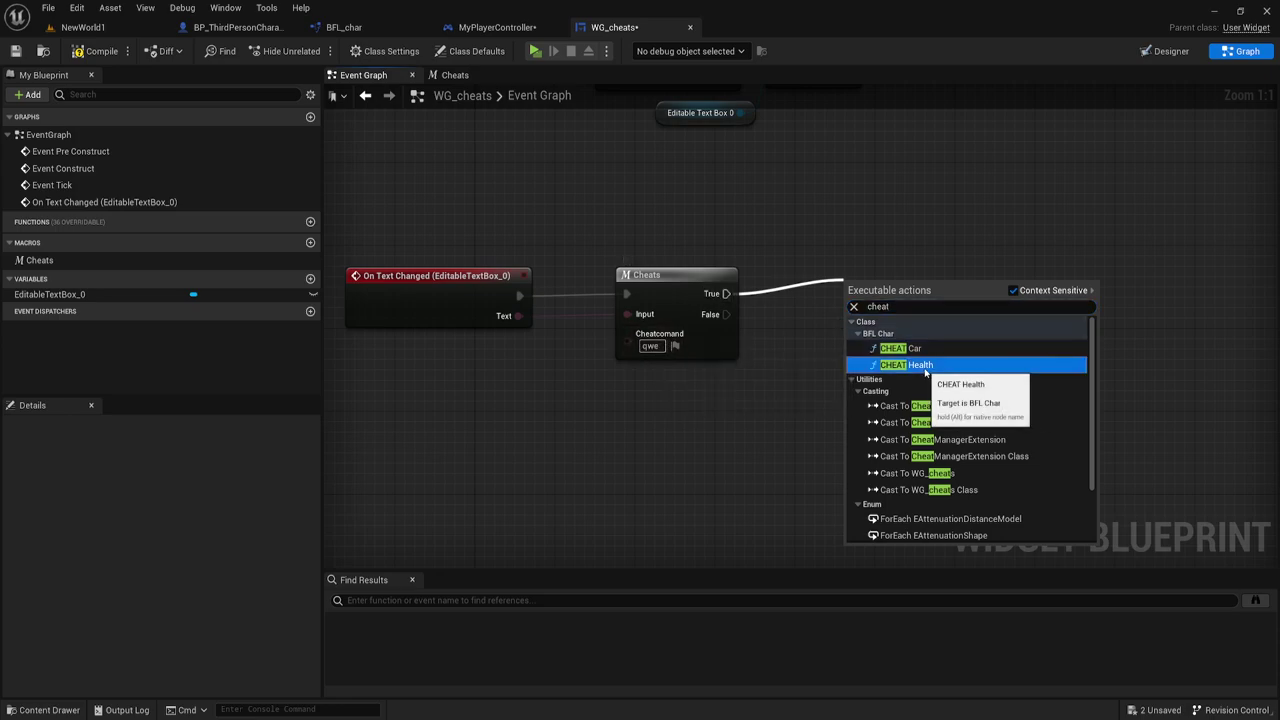
left_click_drag(906, 314, 836, 303)
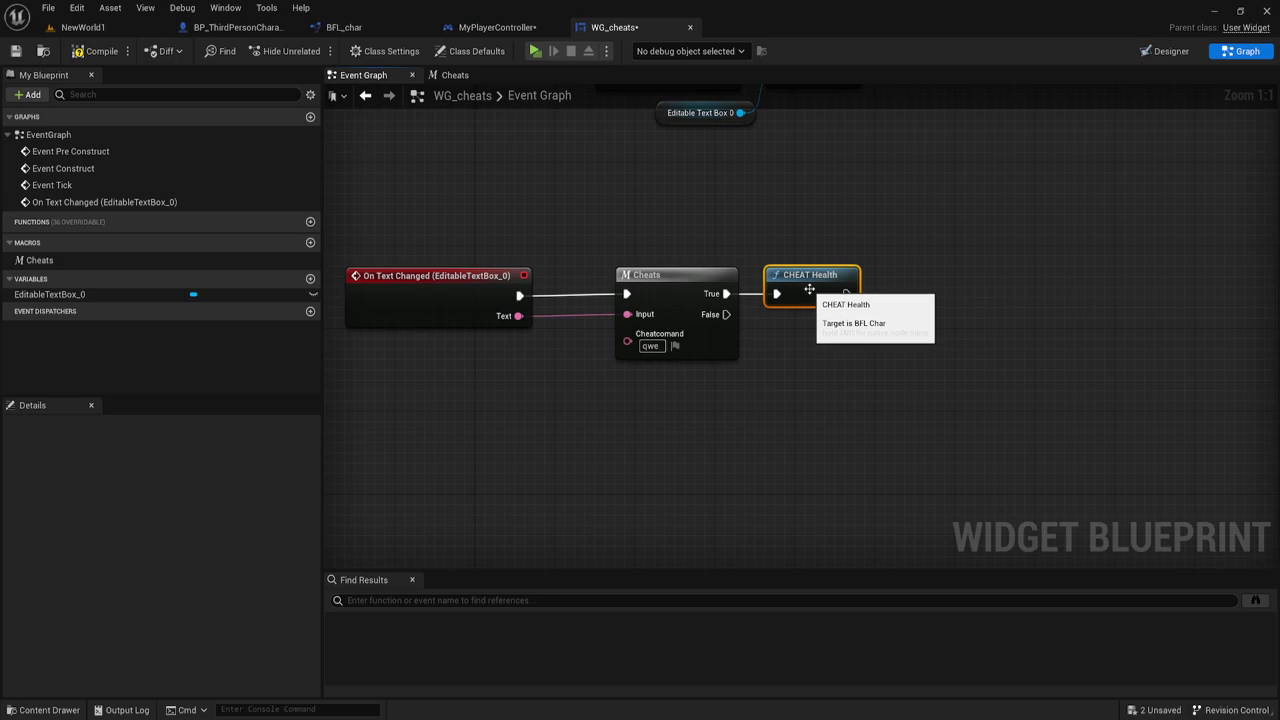
Step: Inspect the CHEAT Health function and its HEALTH variable in BFL_char, then return to WG_cheats
left_click(344, 27)
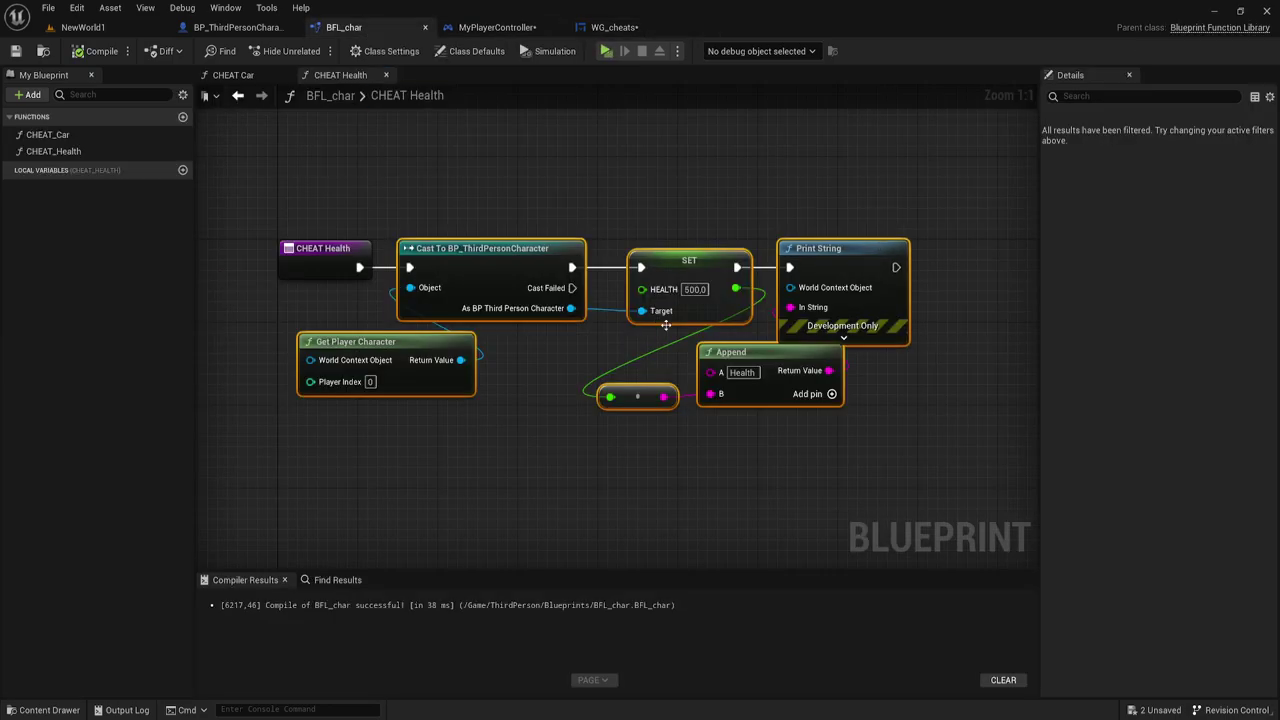
left_click(668, 246)
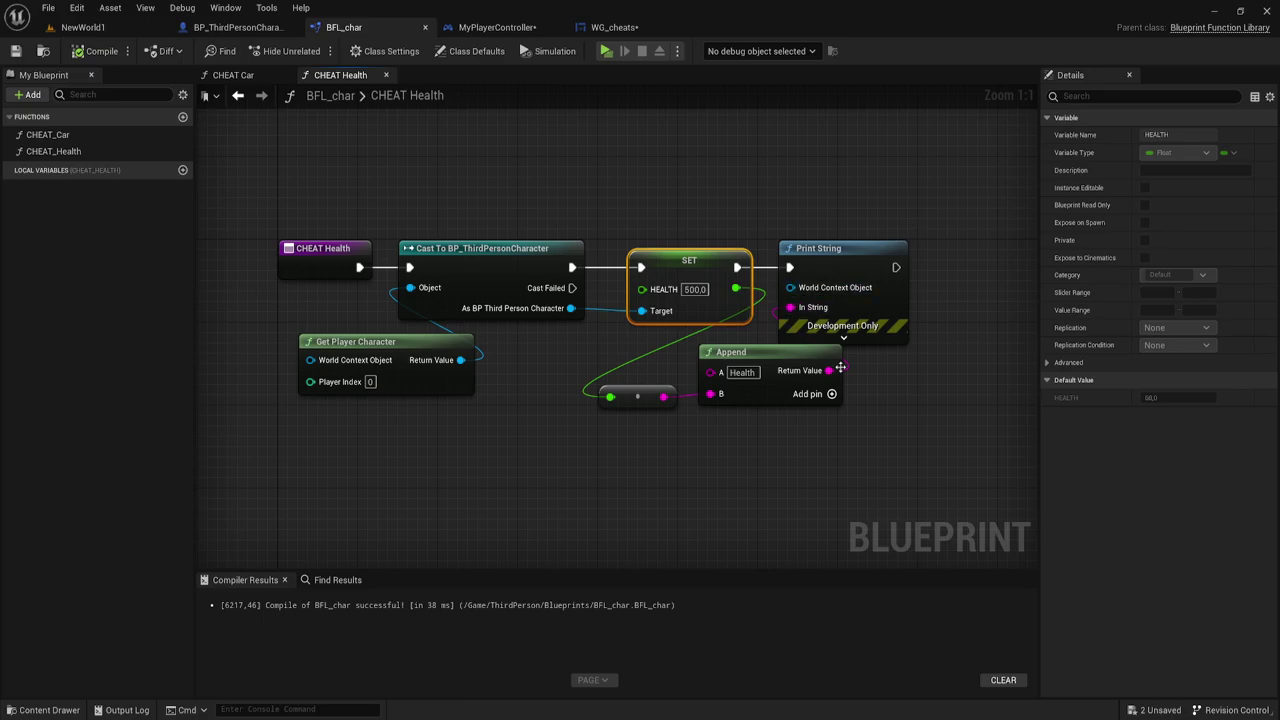
right_click_drag(922, 435, 879, 421)
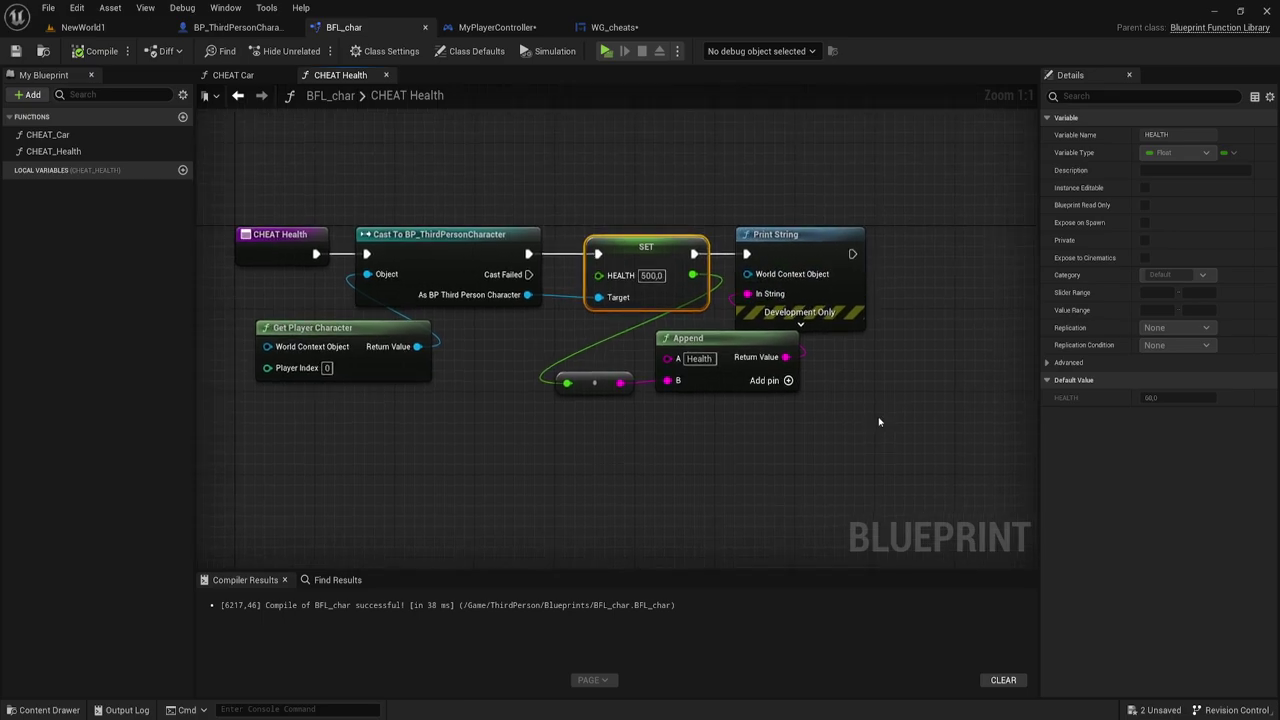
left_click(612, 27)
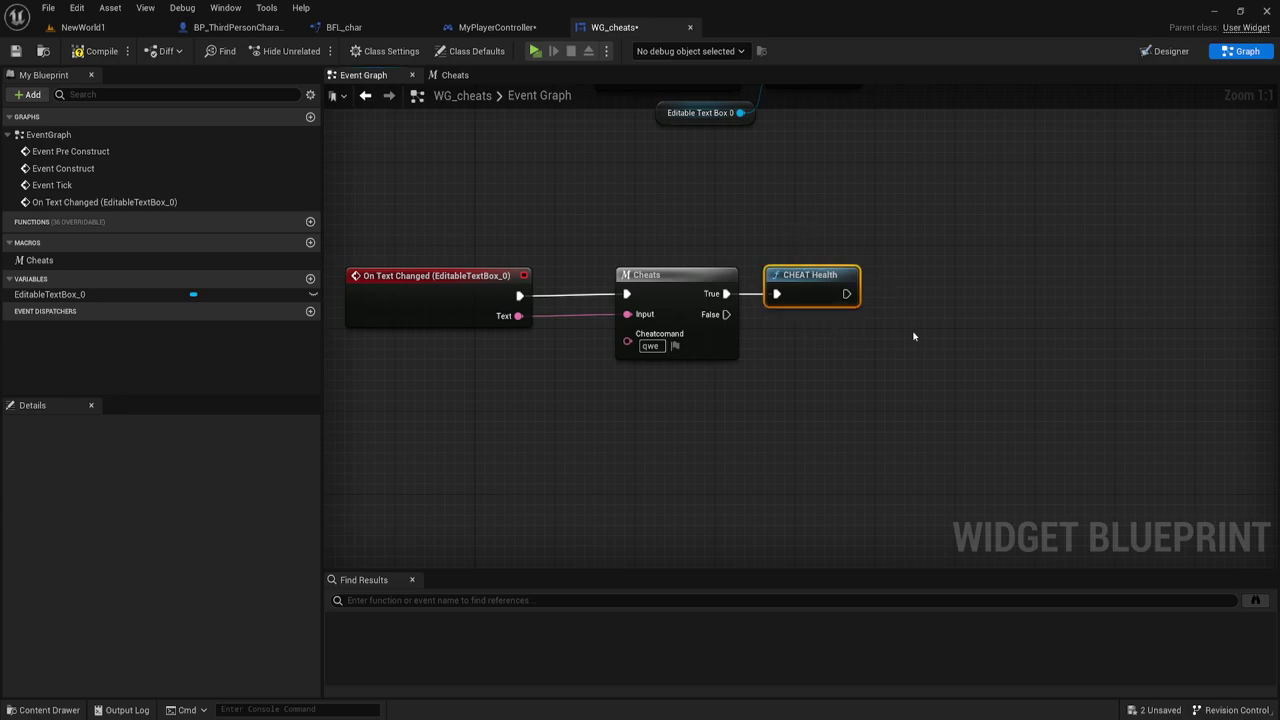
Step: Add a Get Player Controller node near CHEAT Health
right_click_drag(911, 334, 826, 332)
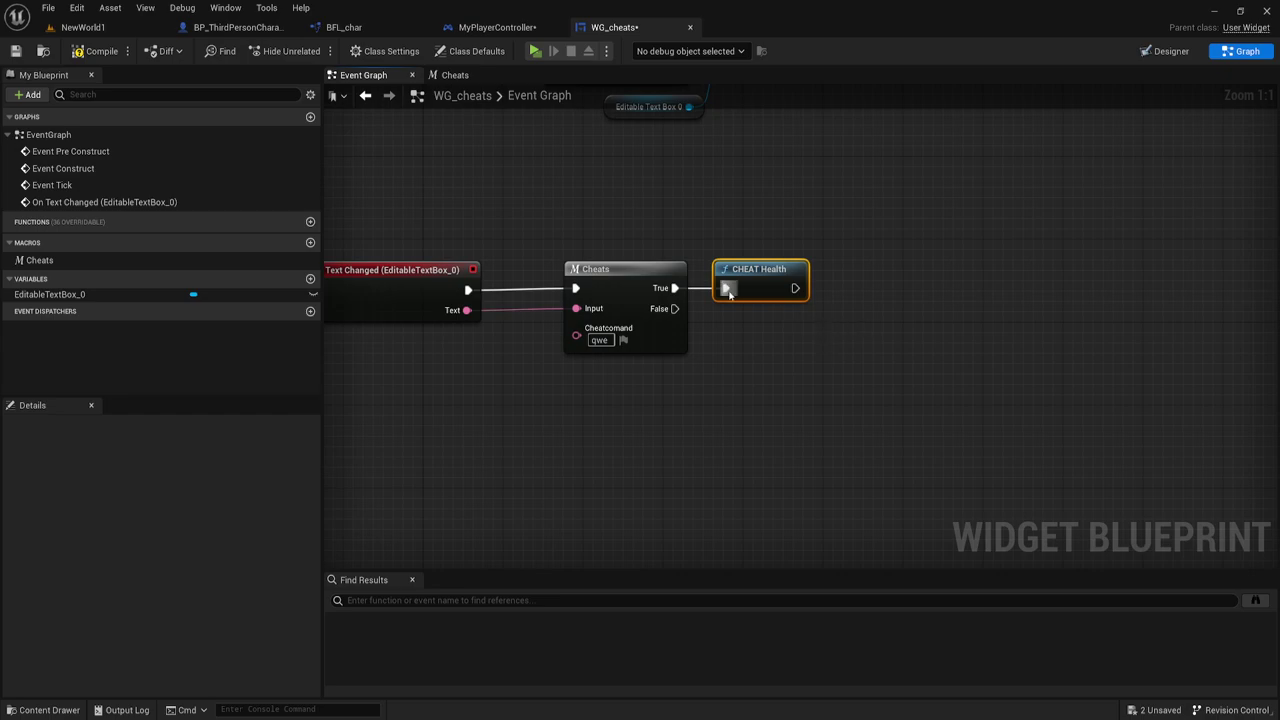
left_click_drag(708, 180, 825, 357)
right_click_drag(903, 331, 758, 325)
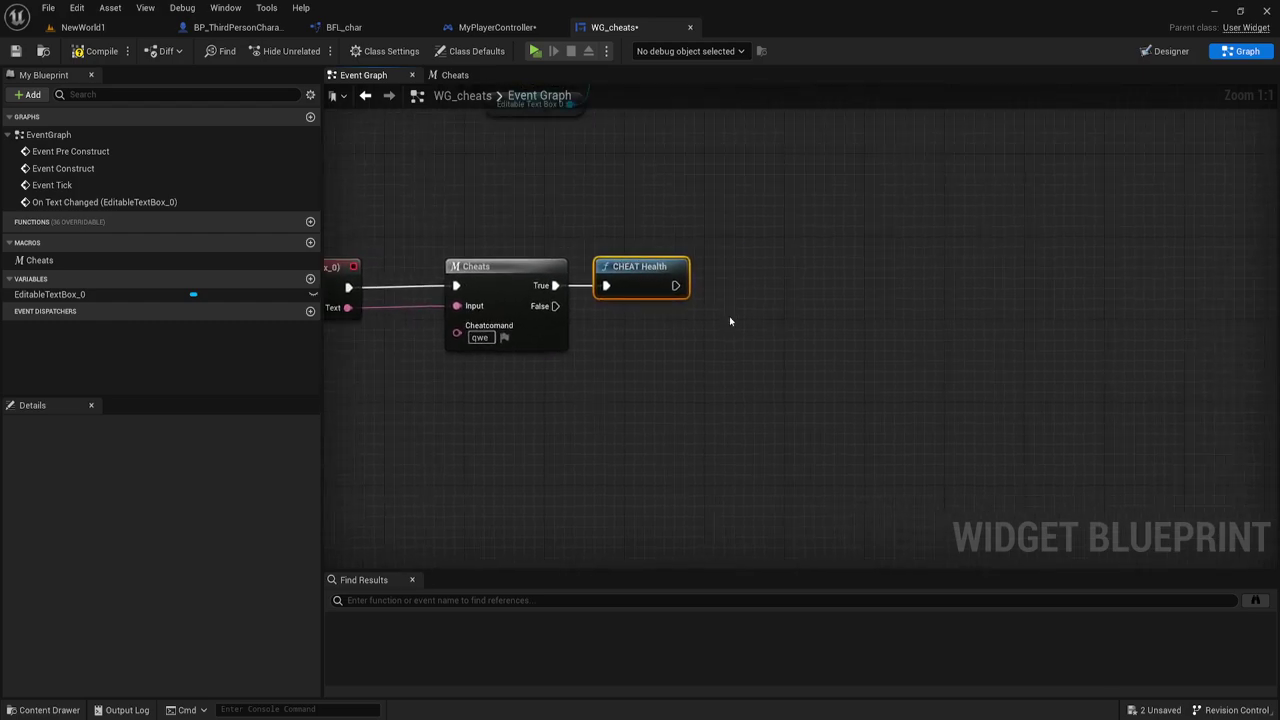
left_click_drag(676, 286, 714, 289)
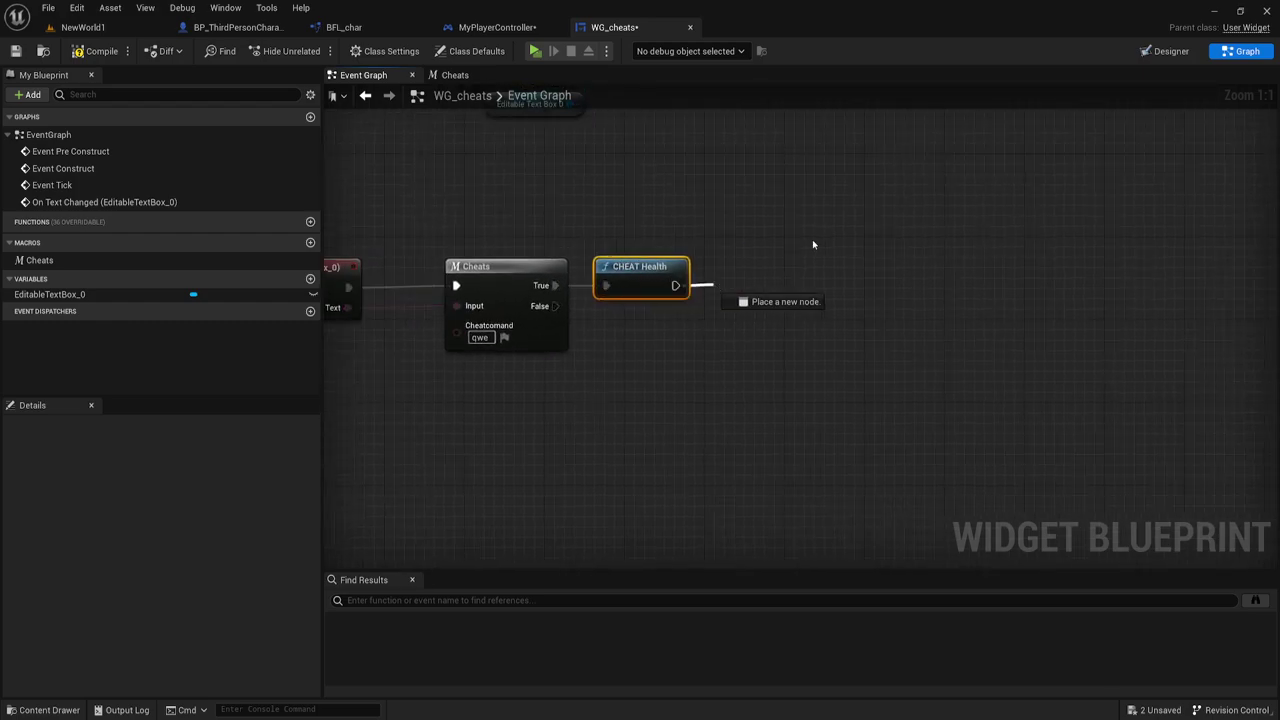
left_click(749, 337)
type("get")
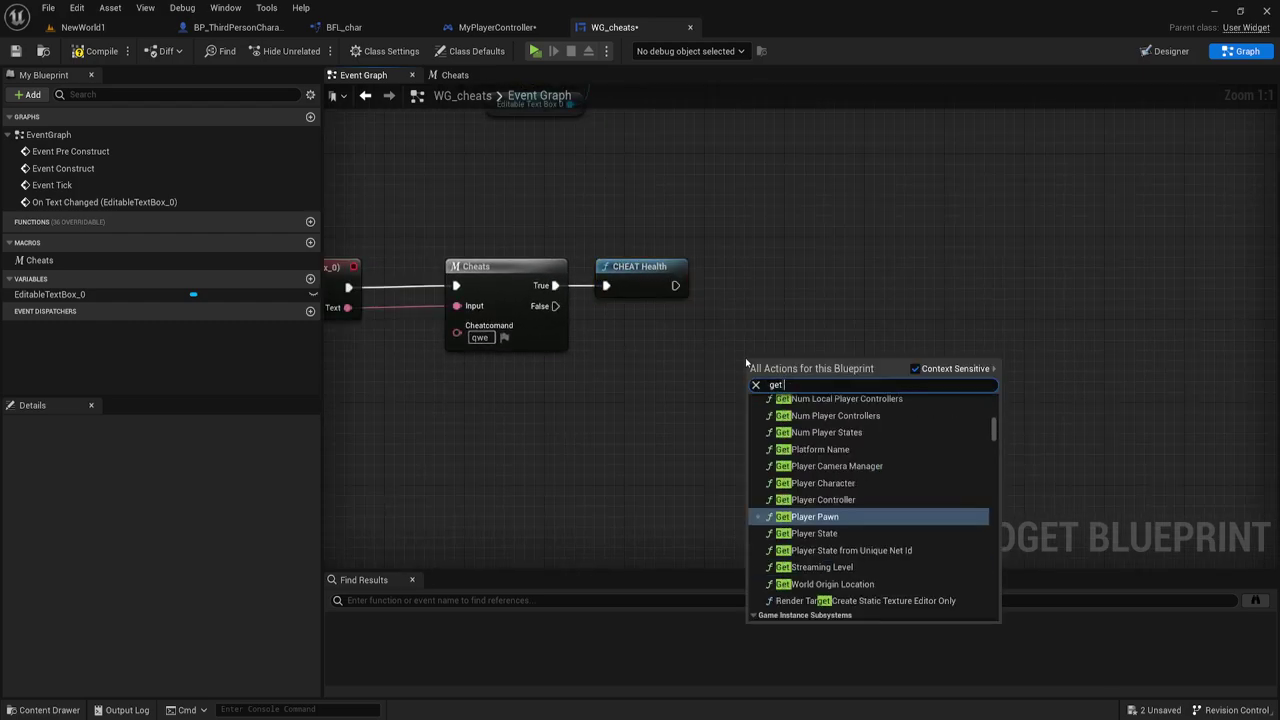
left_click(815, 499)
Step: Add Set Input Mode Game Only using the player controller, right after CHEAT Health
left_click_drag(777, 370, 717, 381)
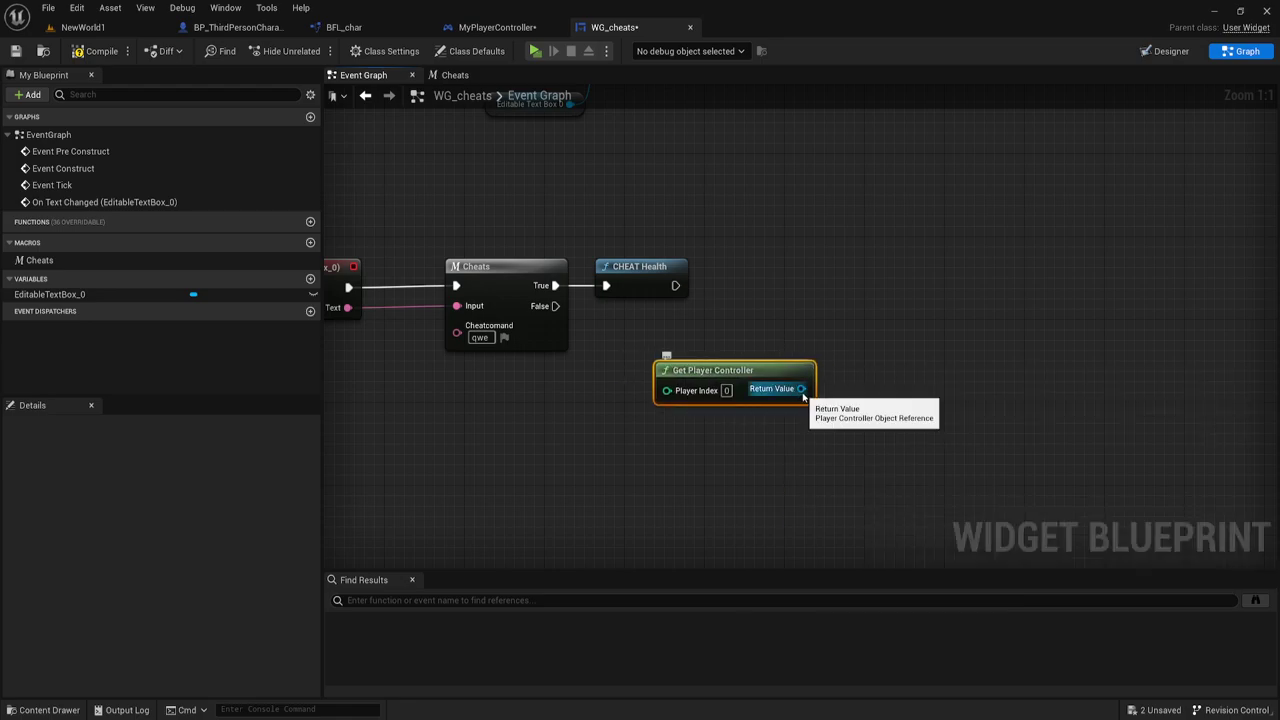
left_click_drag(801, 389, 781, 279)
type("get")
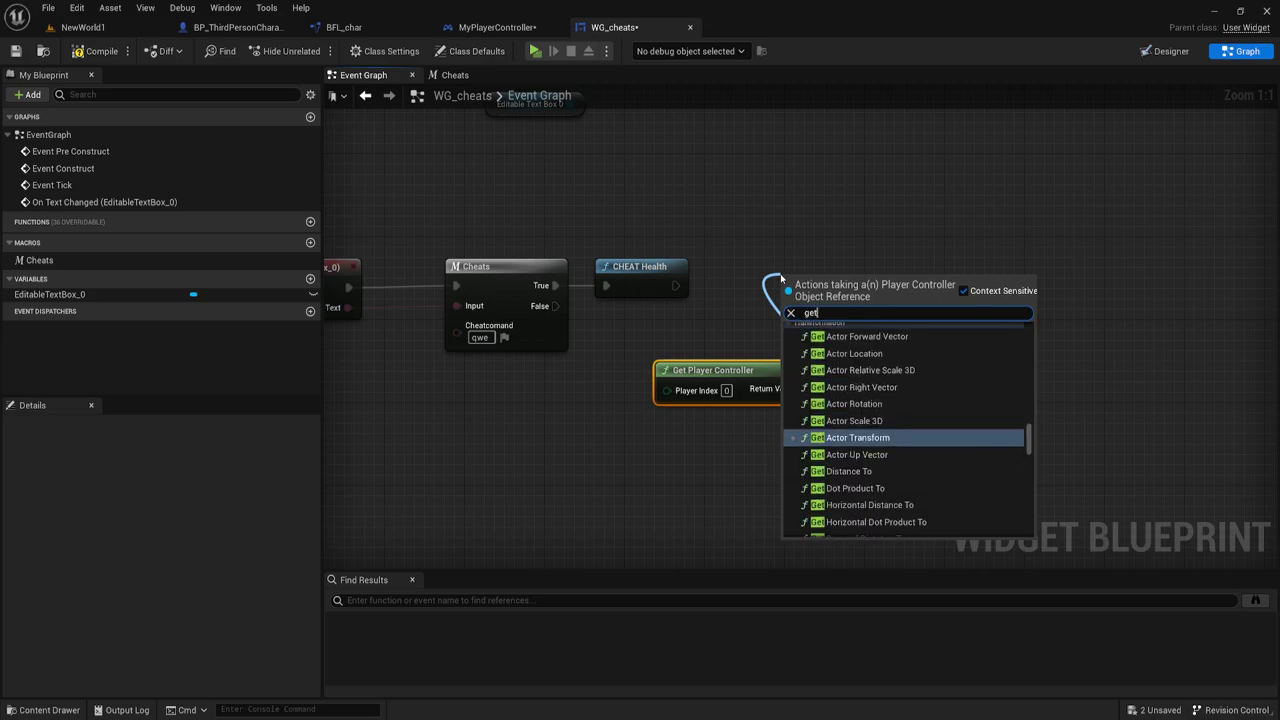
key("BackSpace")
key("BackSpace")
key("BackSpace")
type("set in")
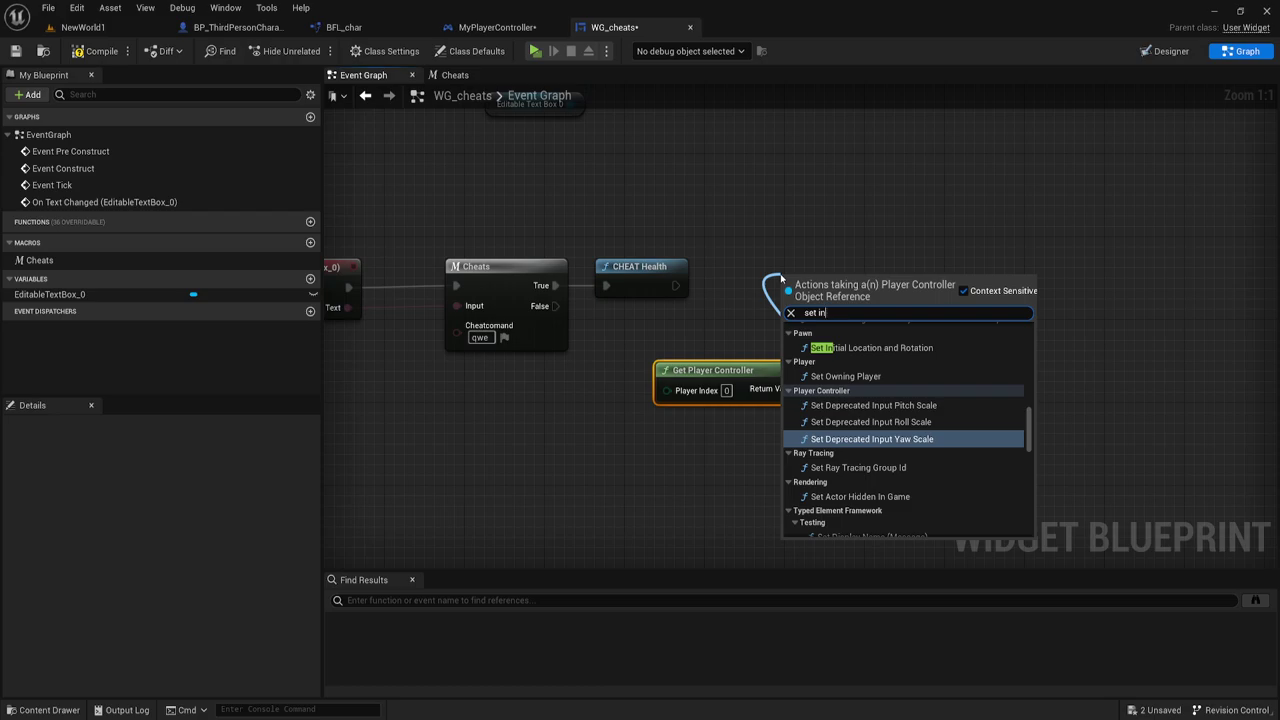
type("pu")
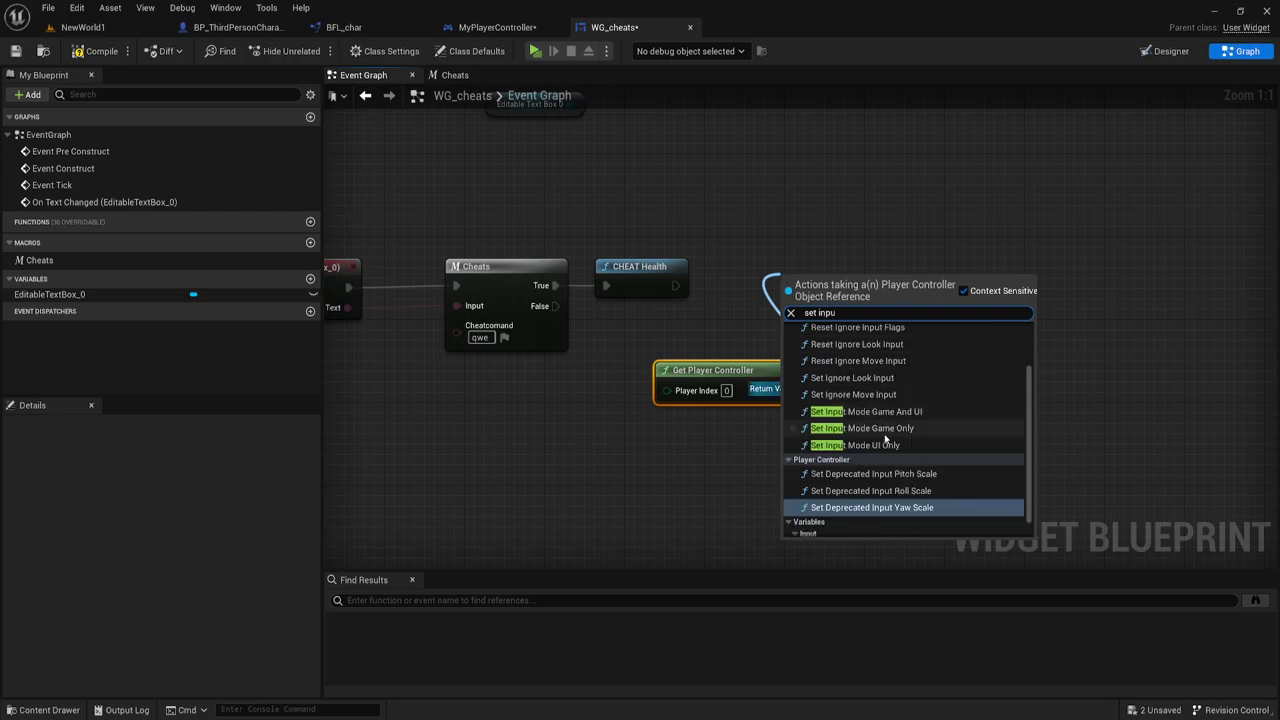
left_click(862, 428)
mouse_move(833, 292)
left_mouse_down()
mouse_move(771, 278)
mouse_move(676, 285)
left_mouse_up()
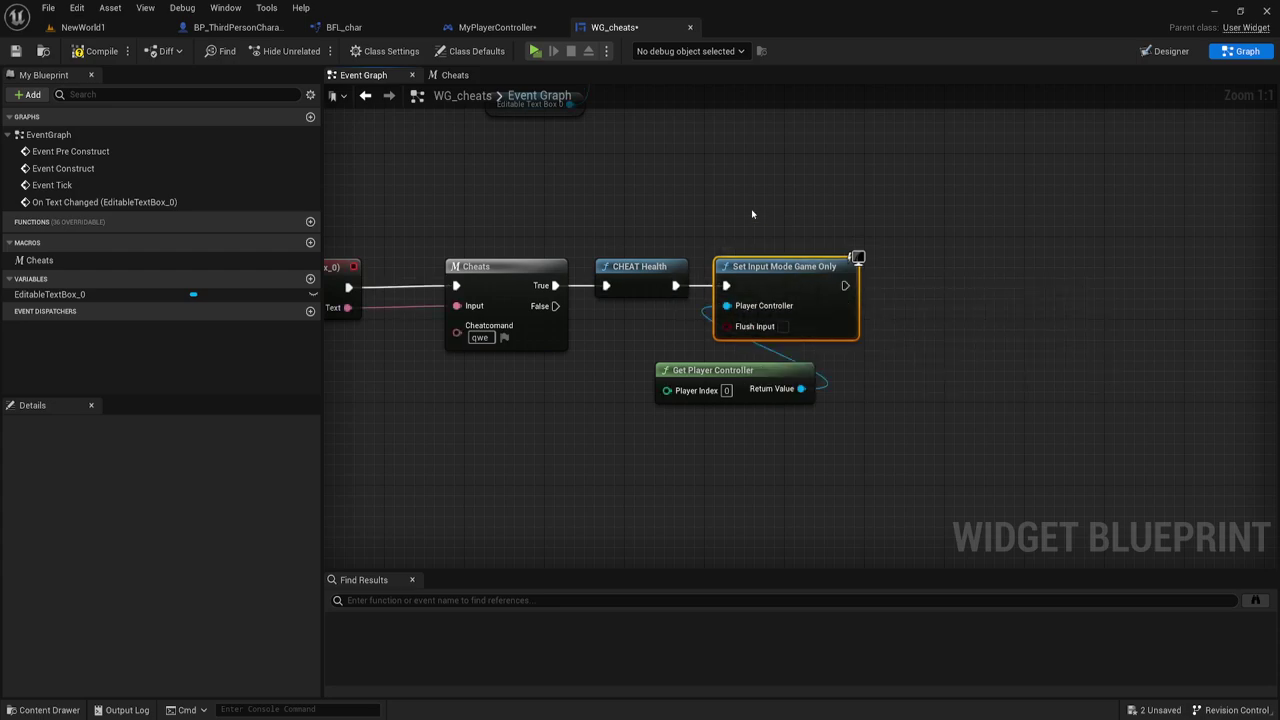
Step: Add Remove from Parent after the Set Input Mode Game Only node
left_click_drag(752, 213, 790, 461)
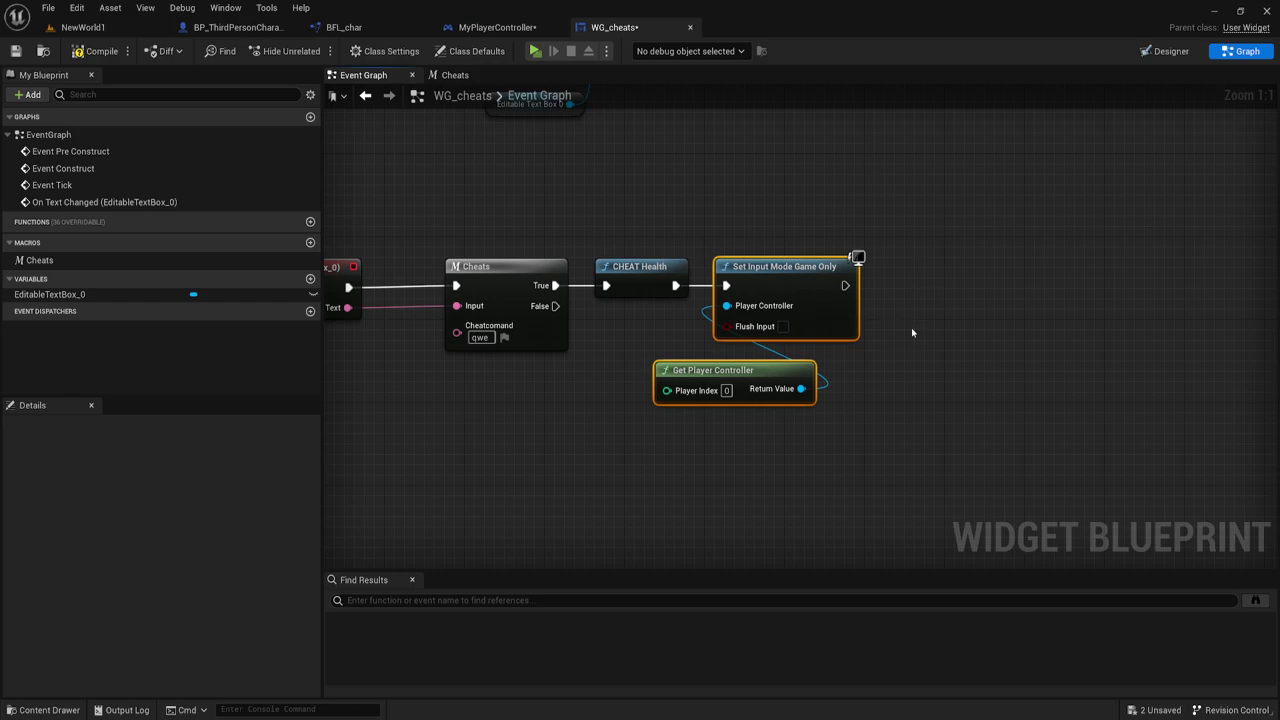
right_click_drag(911, 333, 857, 327)
left_click_drag(841, 278, 866, 281)
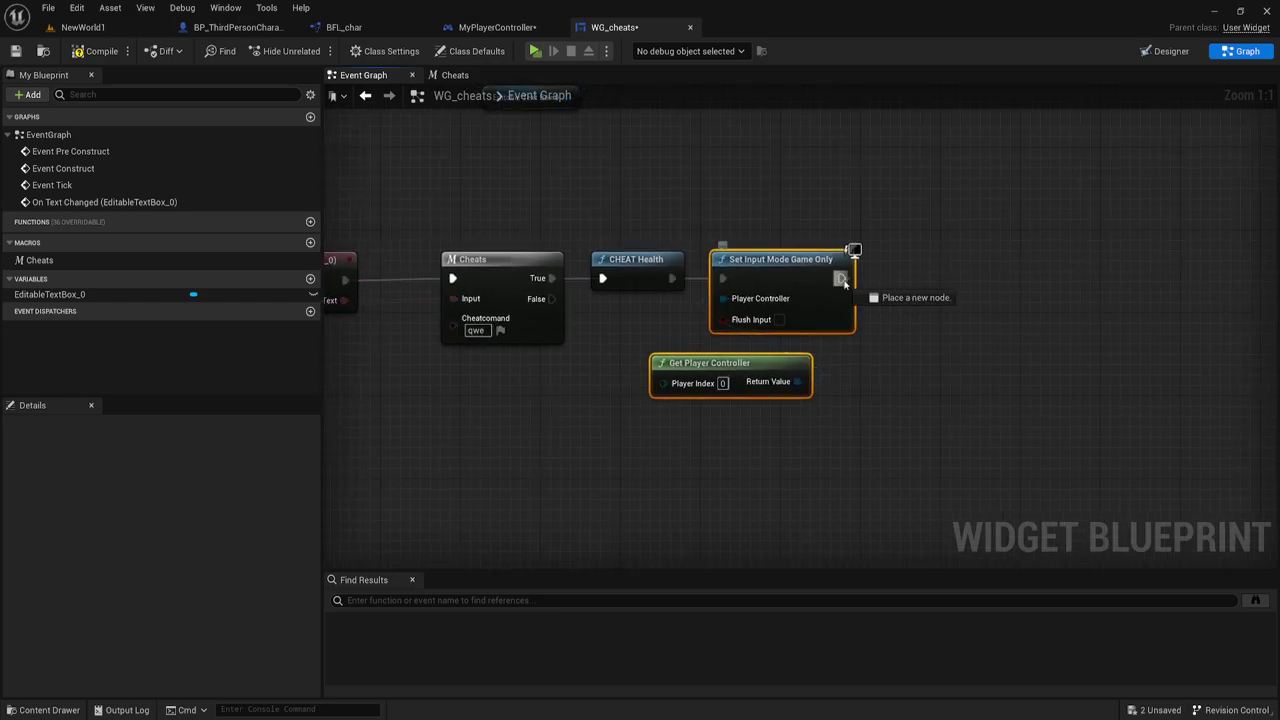
type("remo")
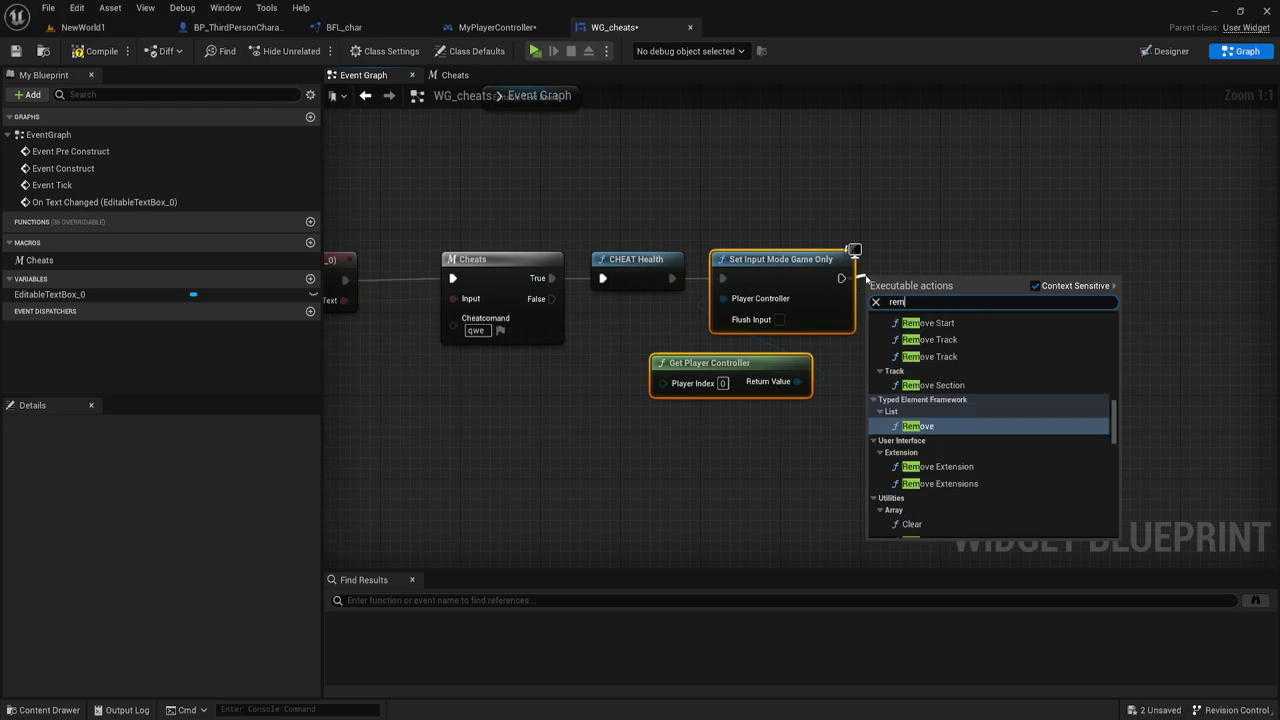
scroll(930, 470, "down", 2)
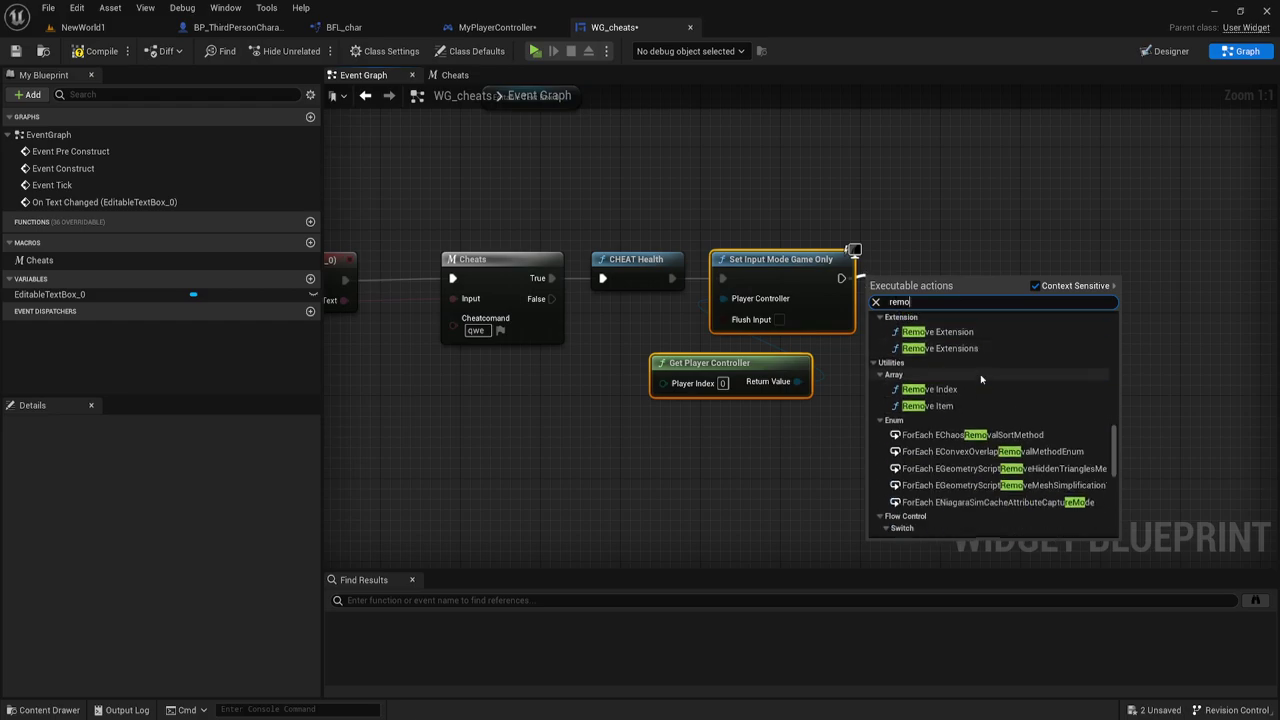
scroll(930, 470, "down", 1)
scroll(930, 470, "down", 2)
scroll(930, 470, "down", 1)
scroll(930, 483, "down", 2)
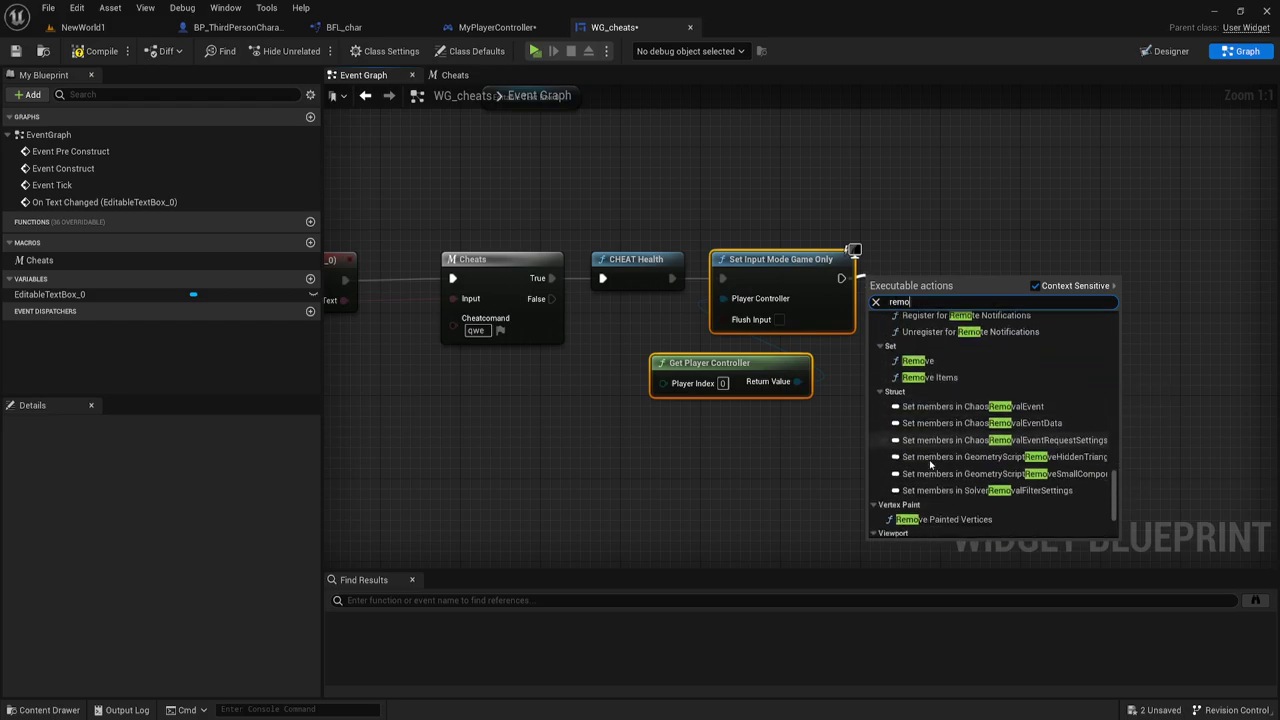
scroll(930, 483, "down", 1)
left_click(935, 490)
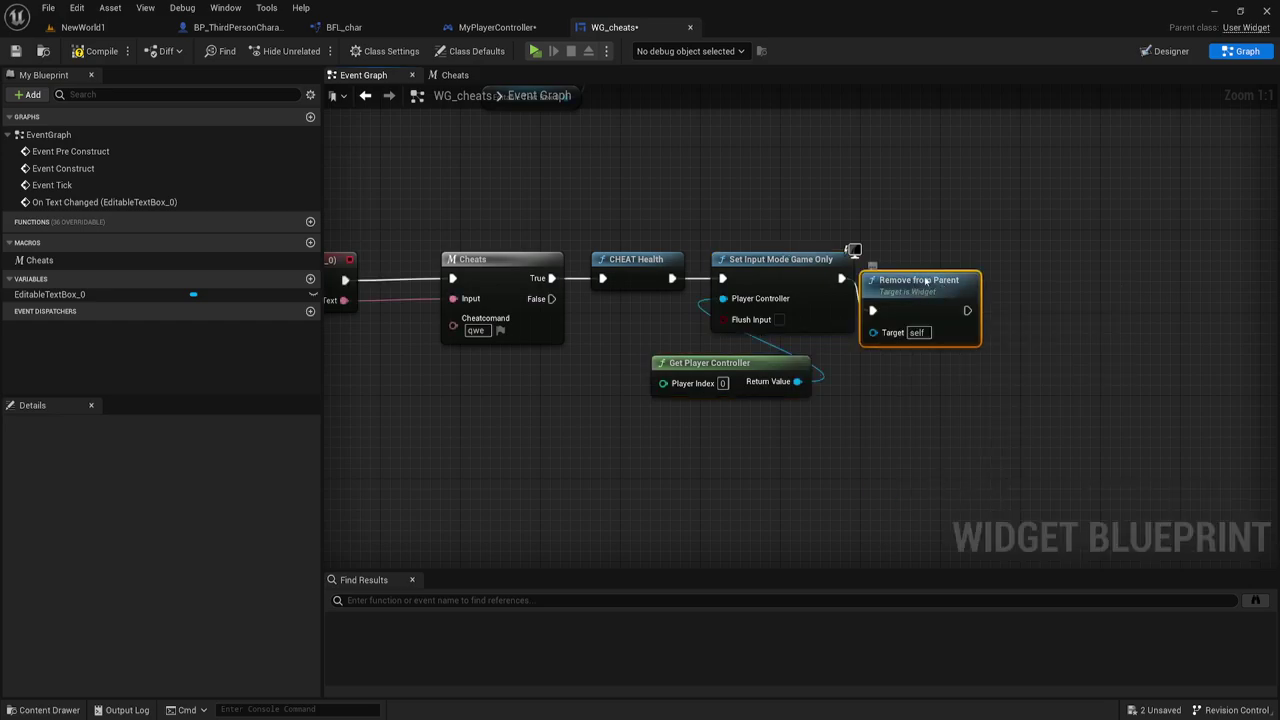
left_click_drag(885, 312, 895, 281)
right_click_drag(643, 318, 726, 367)
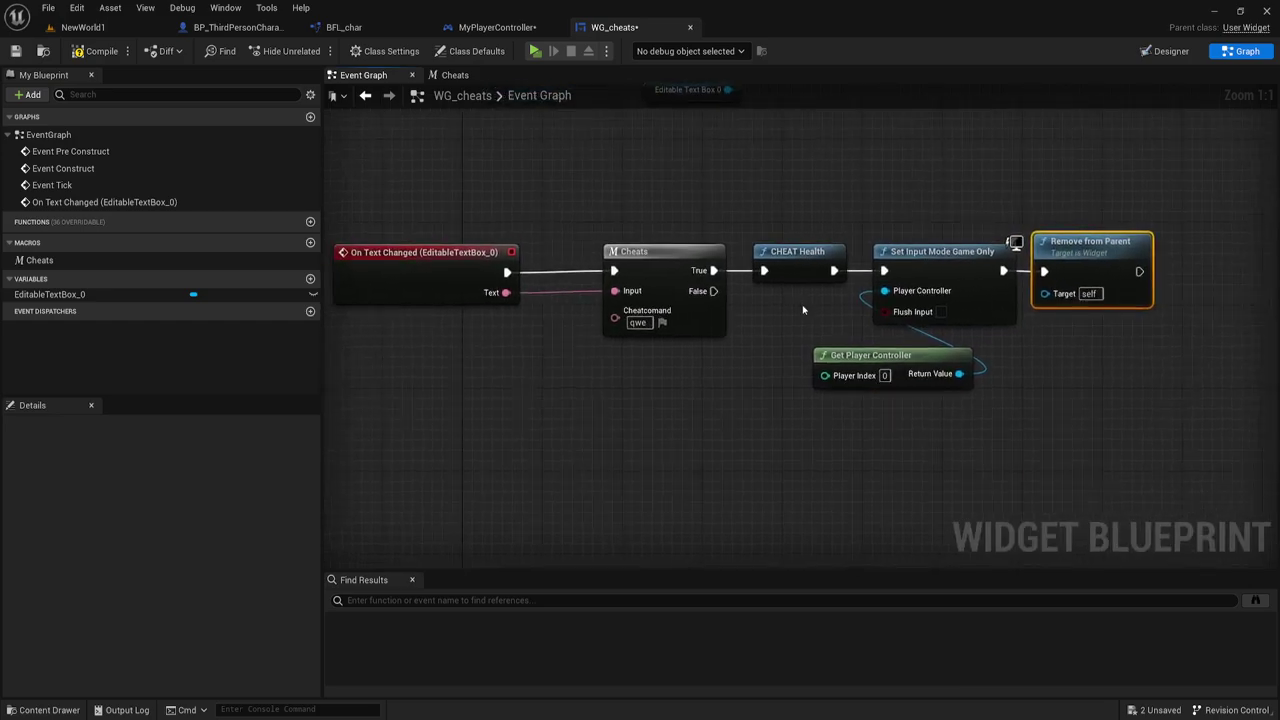
Step: Compile and save WG_cheats, then check HEALTH's default value in BP_ThirdPersonCharacter
left_click_drag(670, 160, 1067, 469)
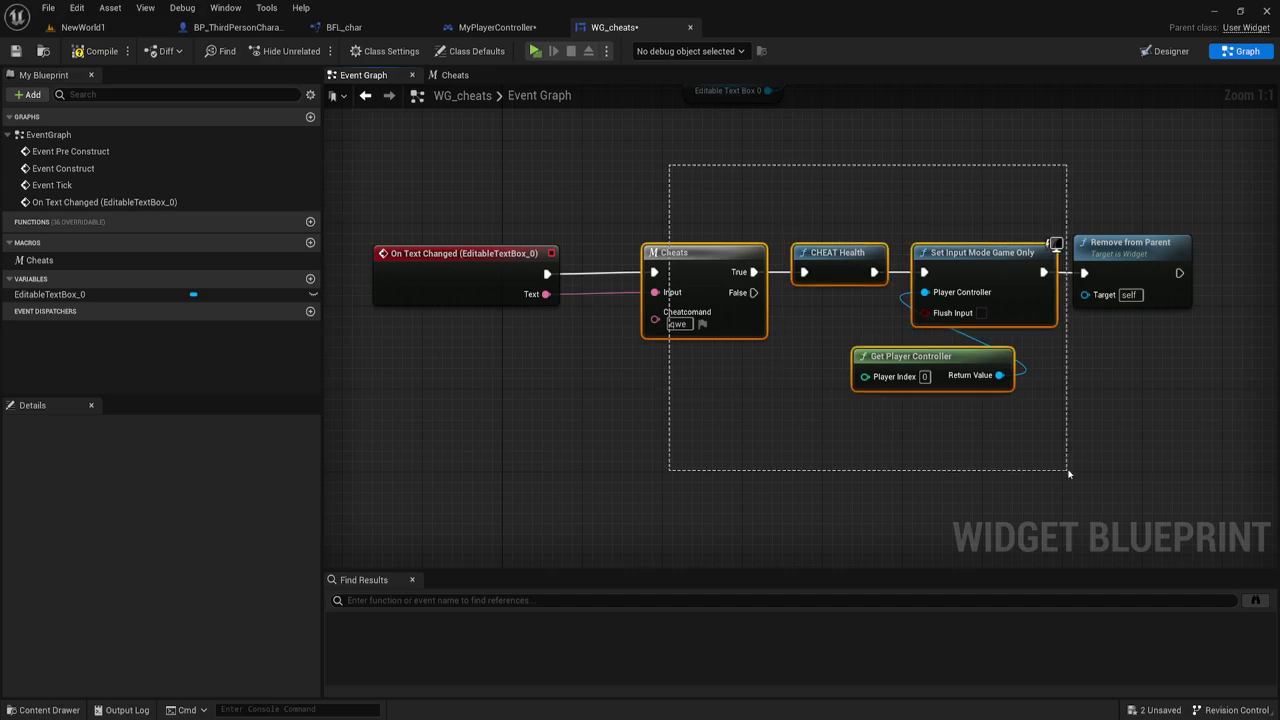
left_click(747, 412)
left_click(101, 51)
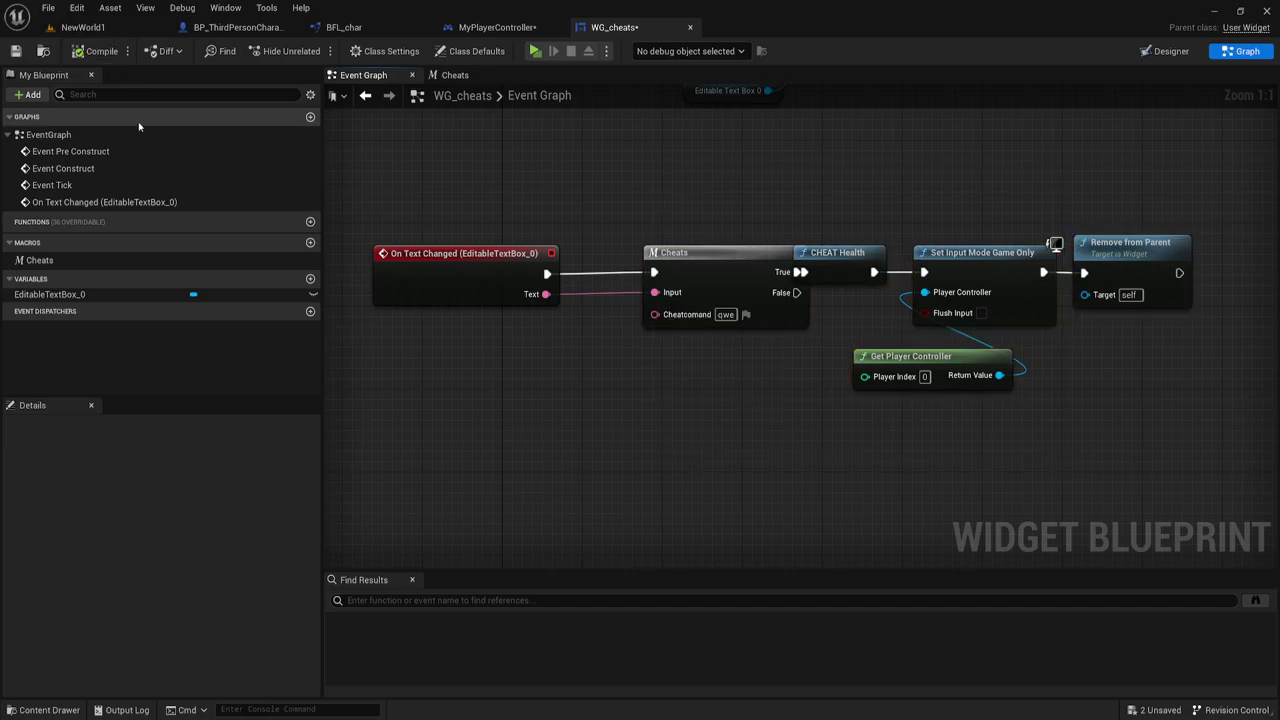
left_click(237, 27)
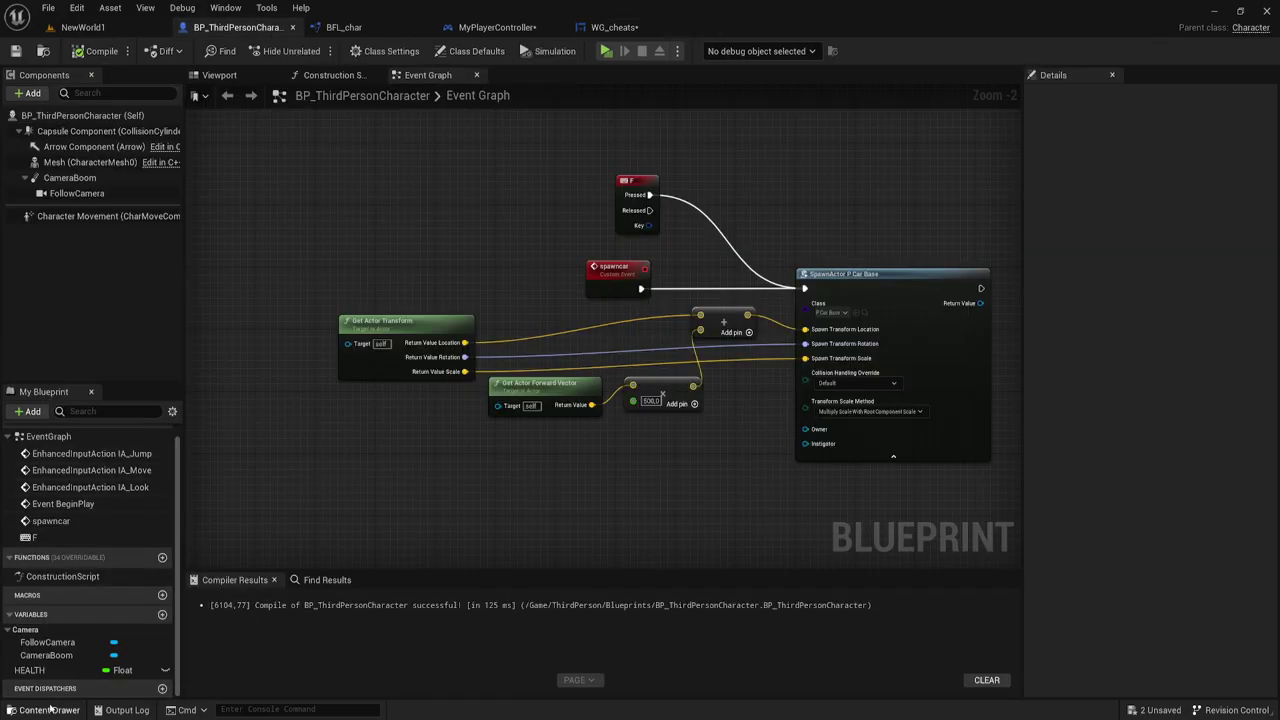
left_click(30, 670)
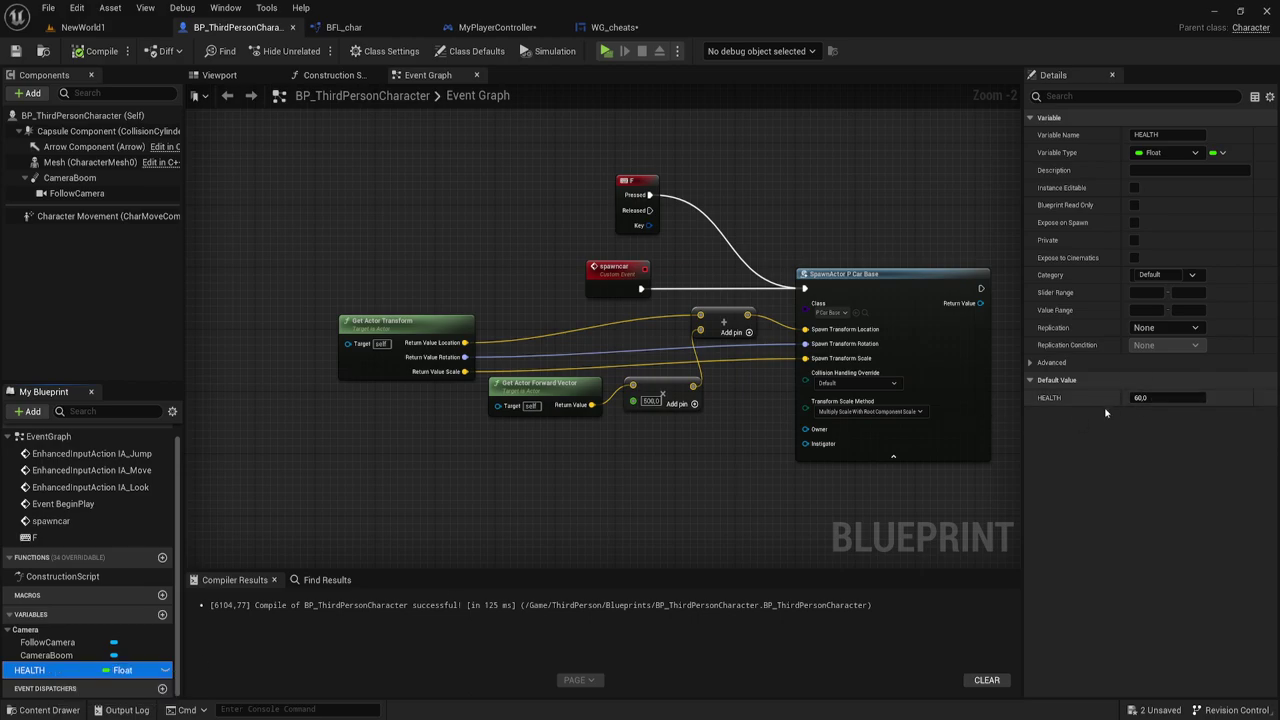
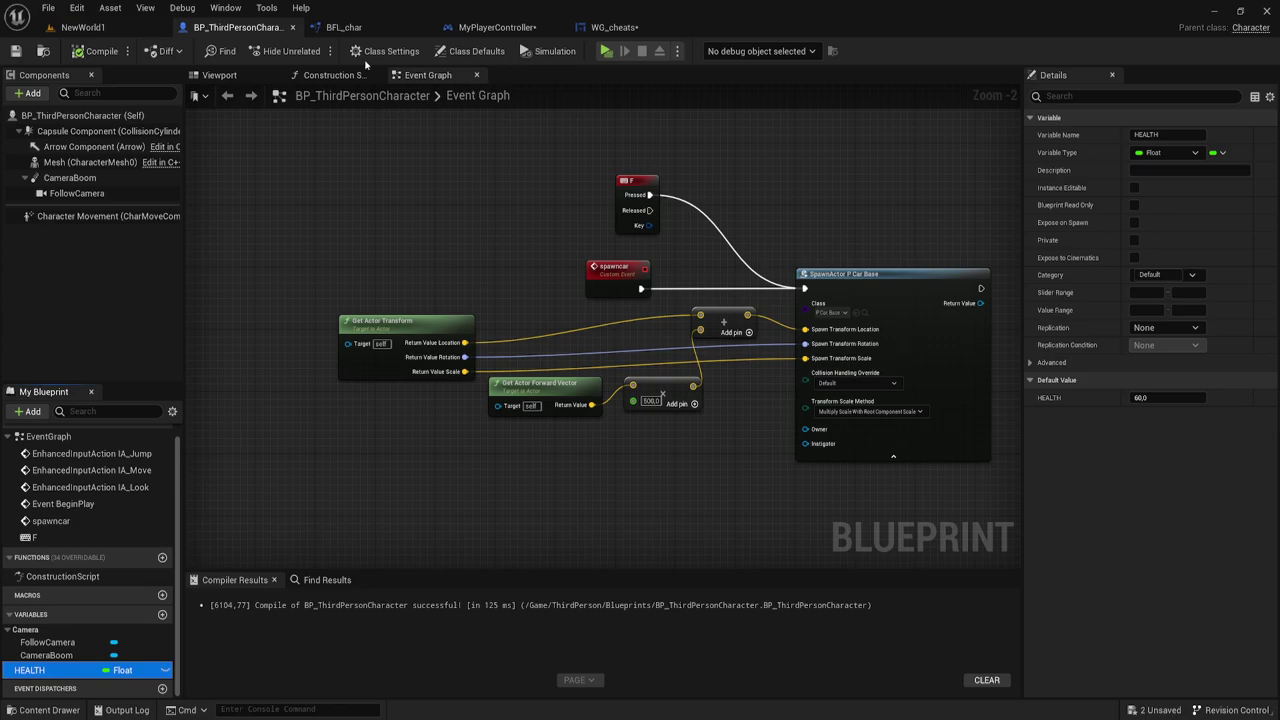
Step: Save the WG_cheats widget and recompile MyPlayerController before returning to the NewWorld1 level
left_click(635, 26)
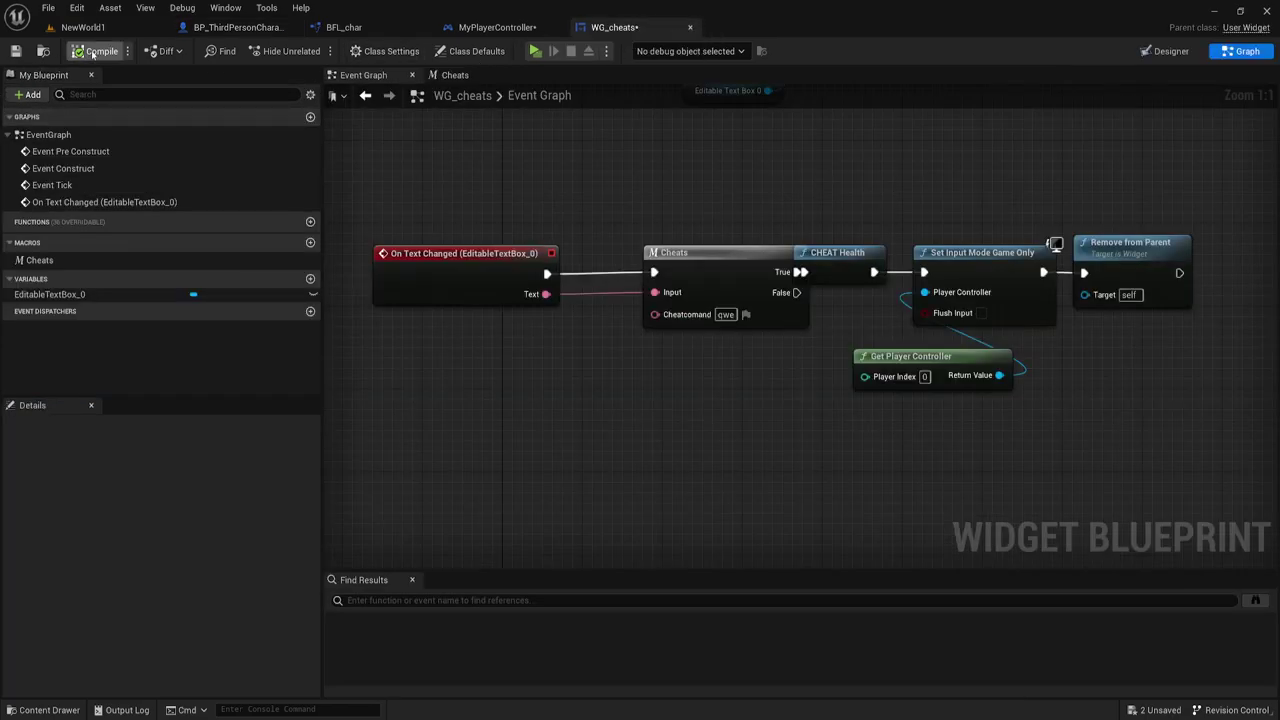
left_click(18, 52)
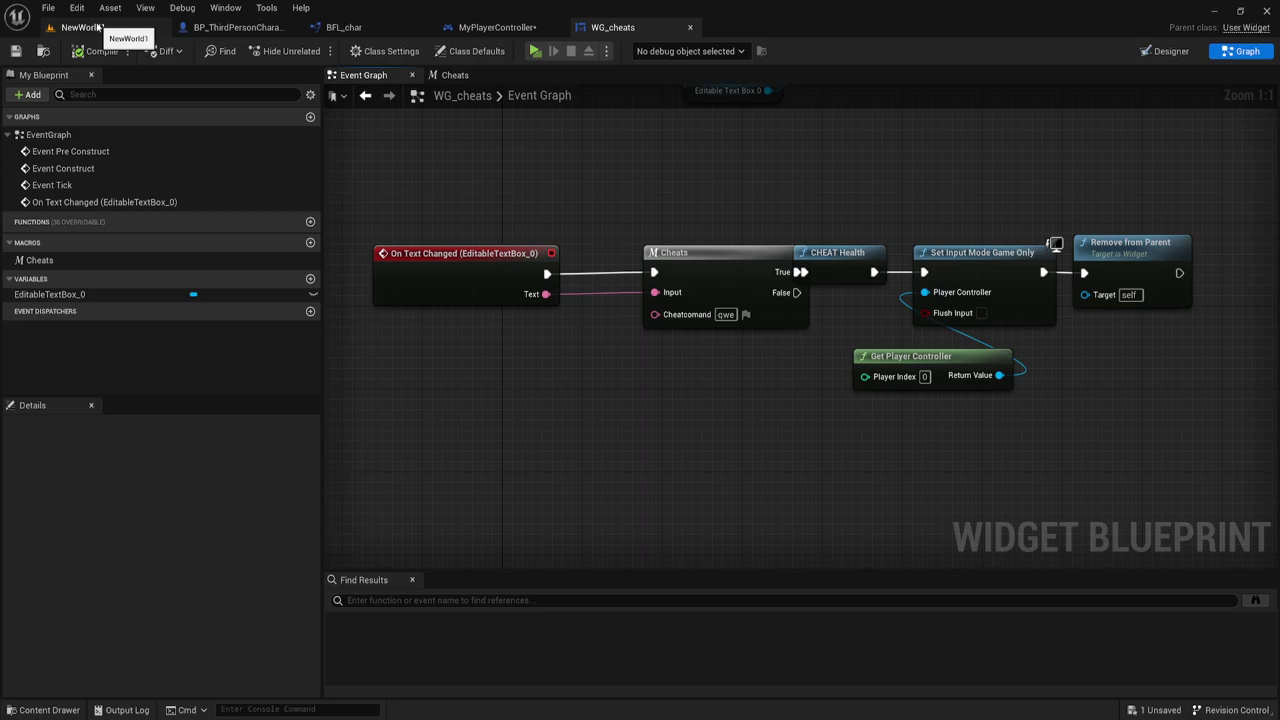
left_click(497, 27)
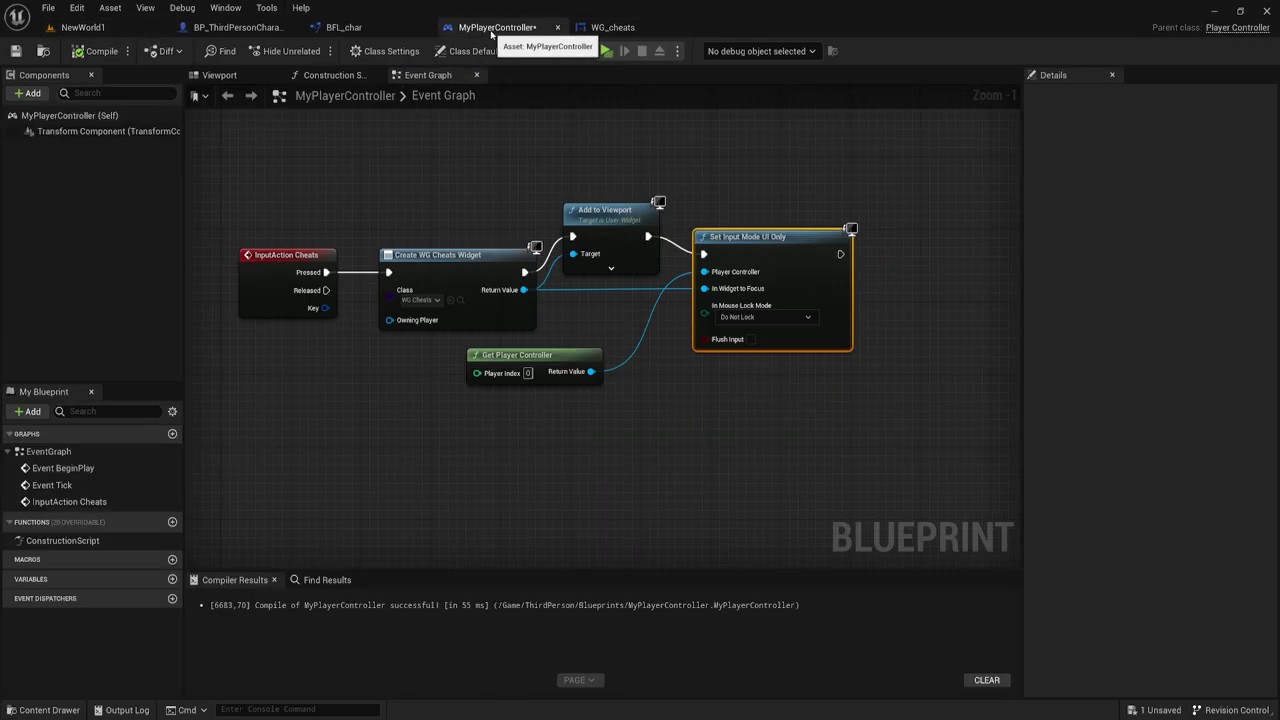
left_click_drag(257, 178, 350, 325)
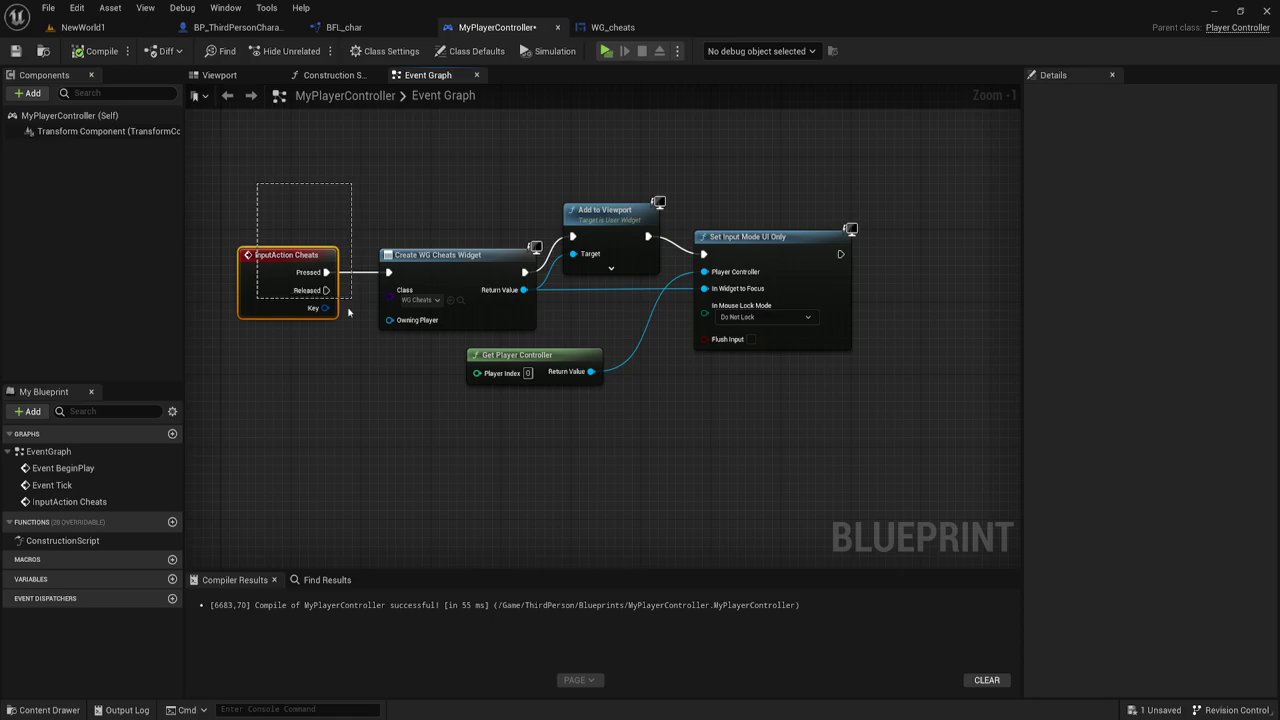
left_click(220, 160)
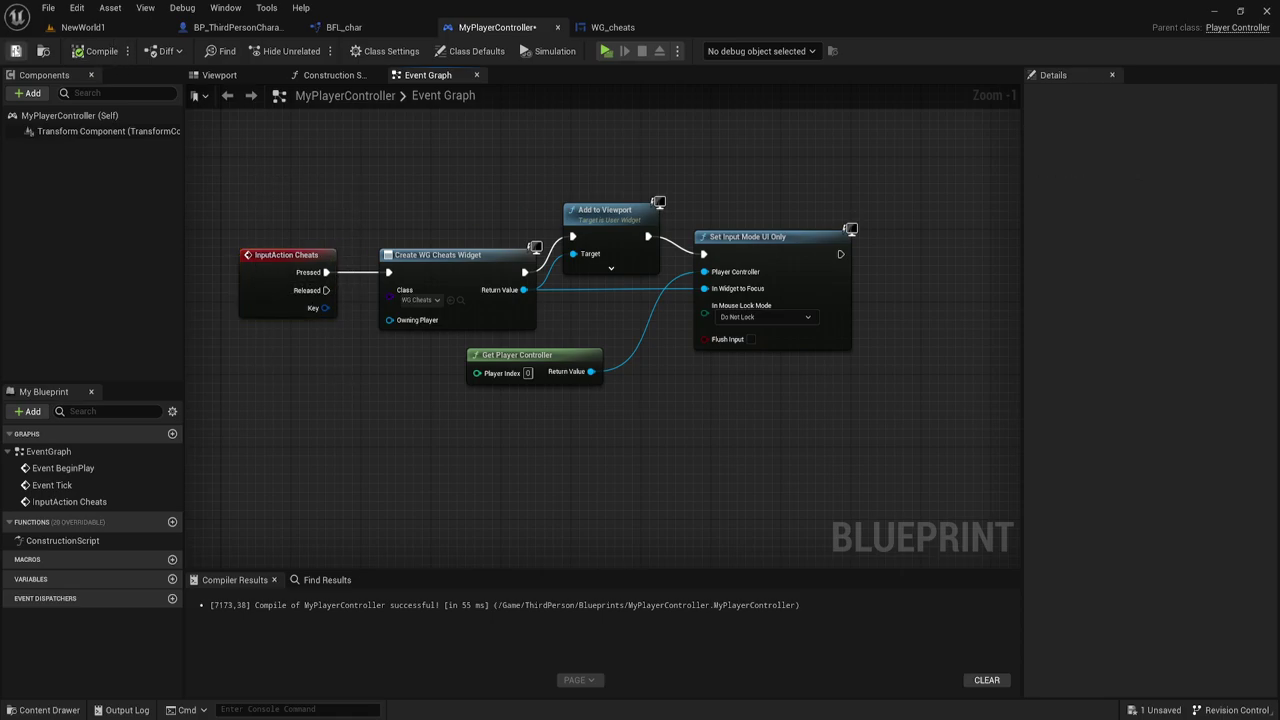
left_click(80, 27)
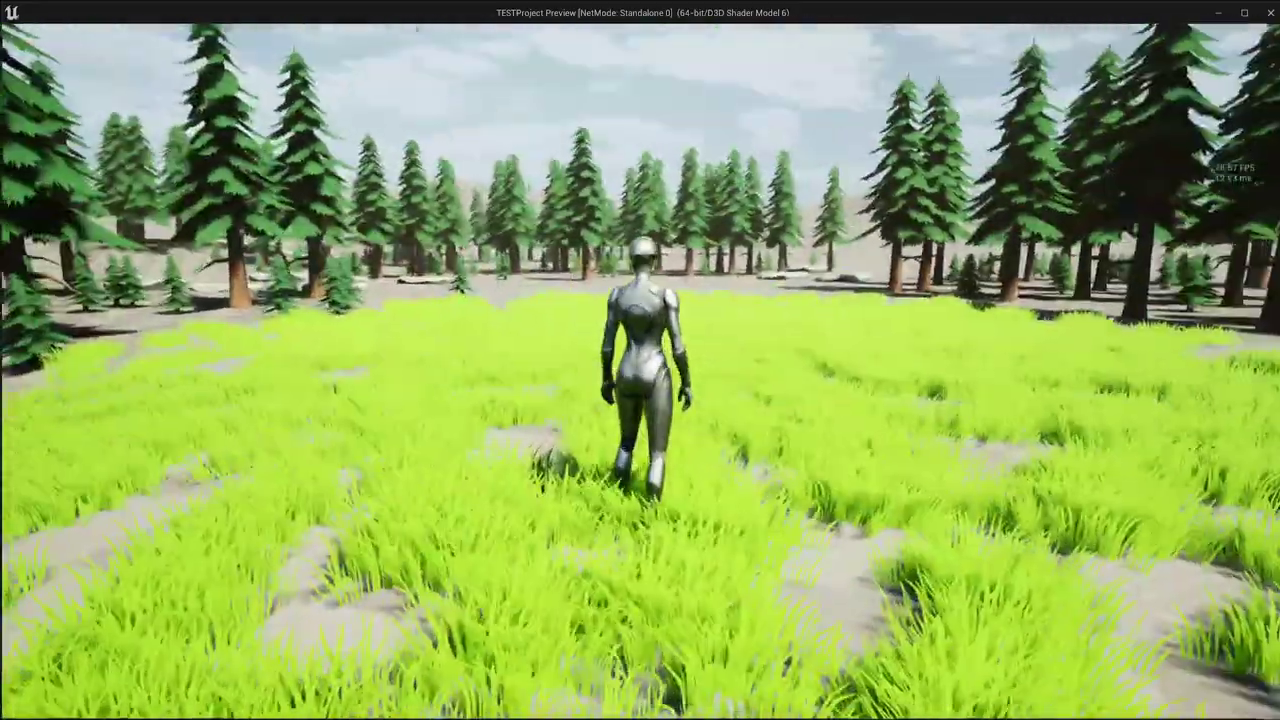
Step: Walk the character across the meadow in the standalone play test
key("d")
key("w")
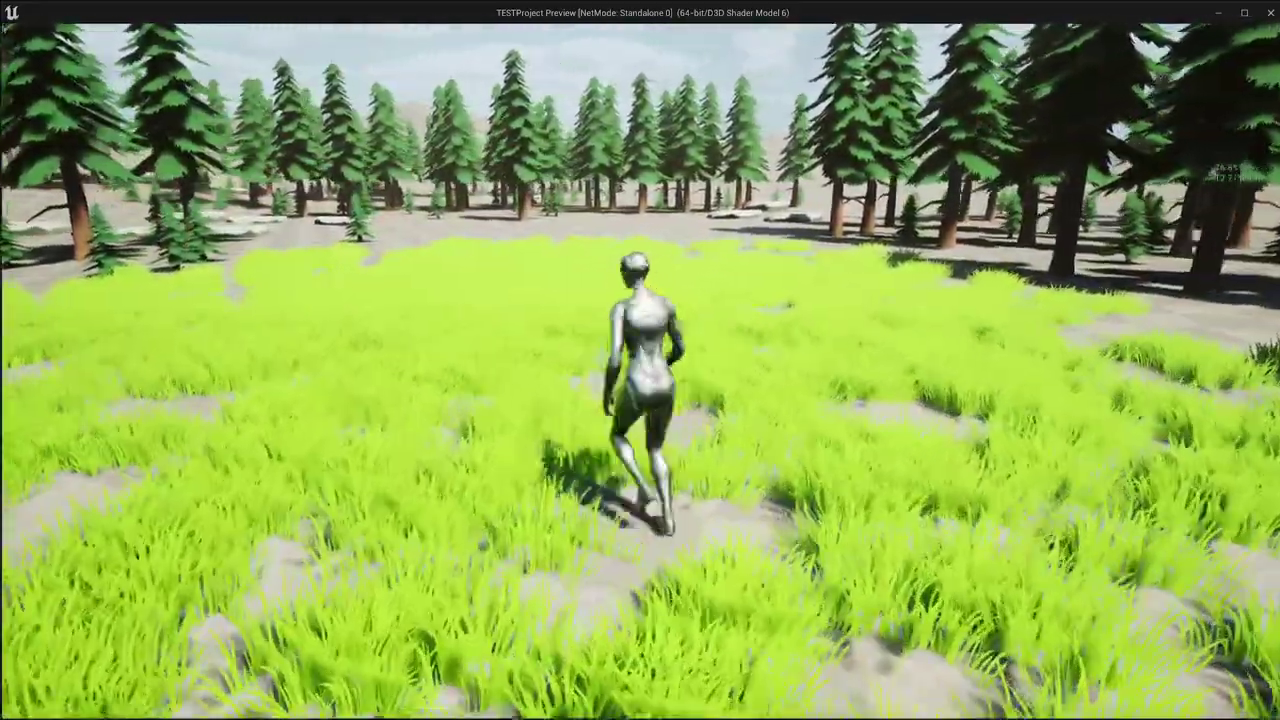
key("d")
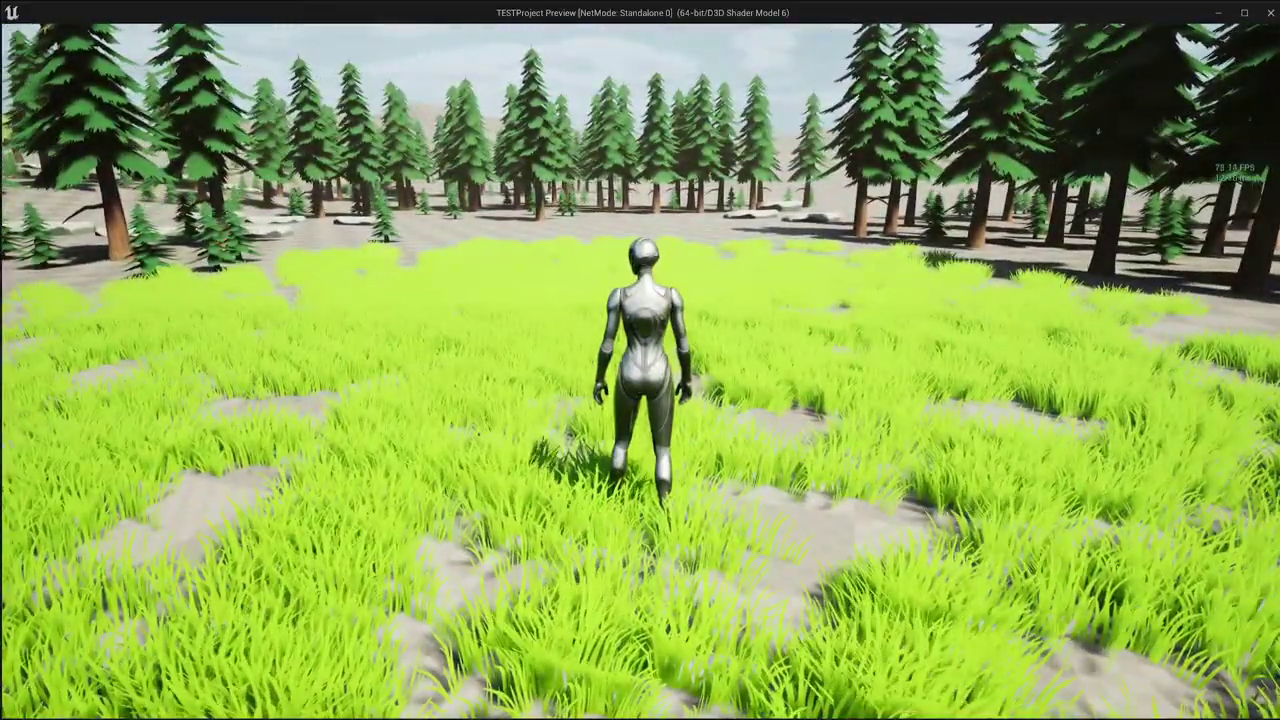
Step: Enter the qwe cheat code in the in-game box to set health to 500
key("e")
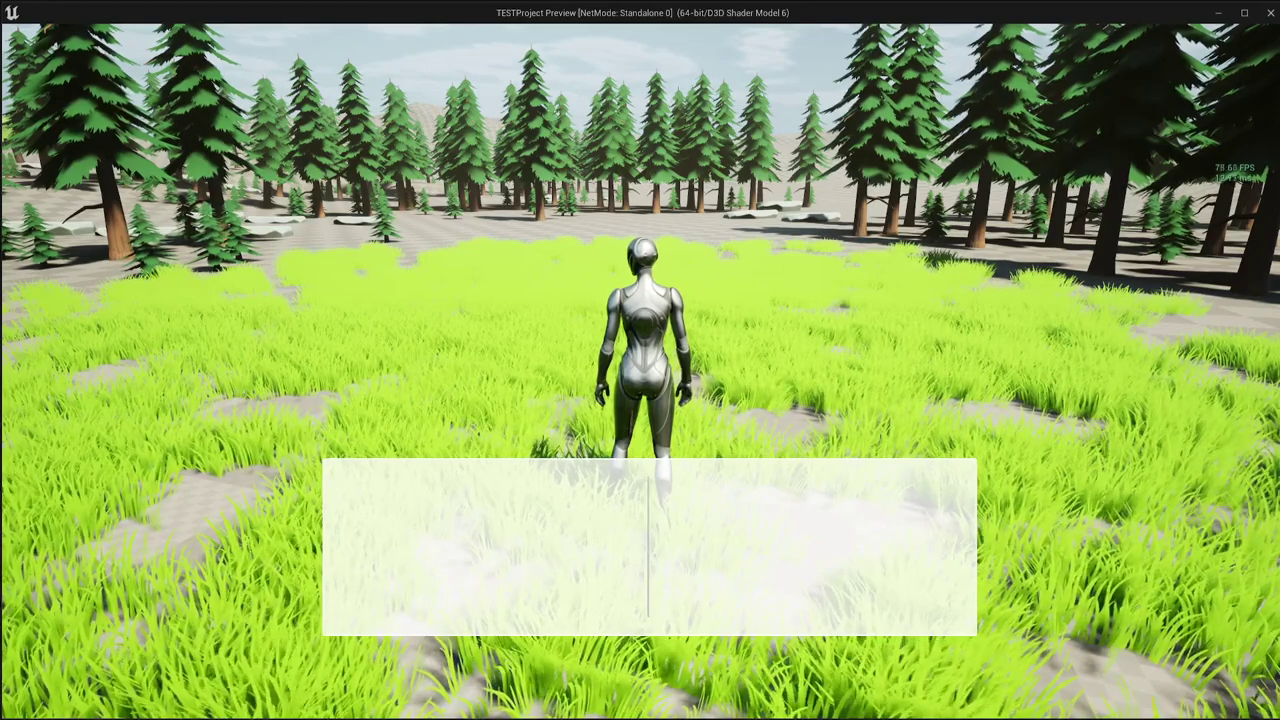
type("difuoduf")
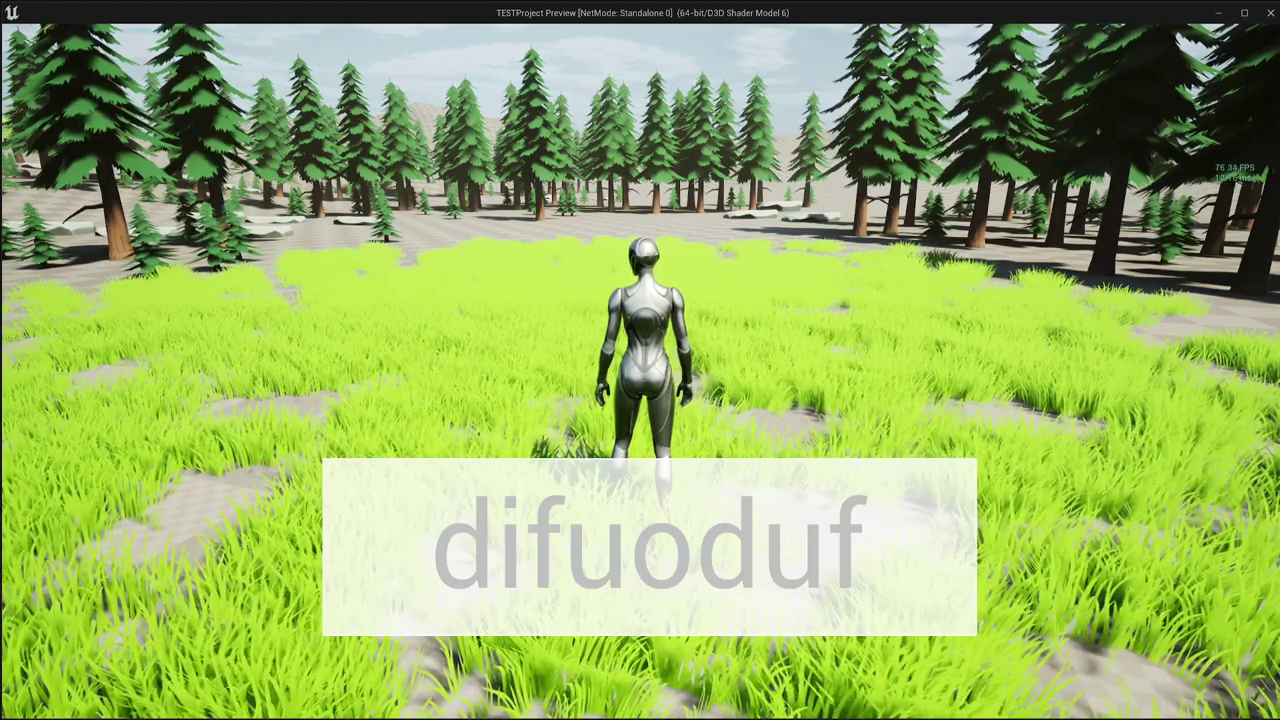
key("BackSpace")
key("BackSpace")
key("BackSpace")
key("BackSpace")
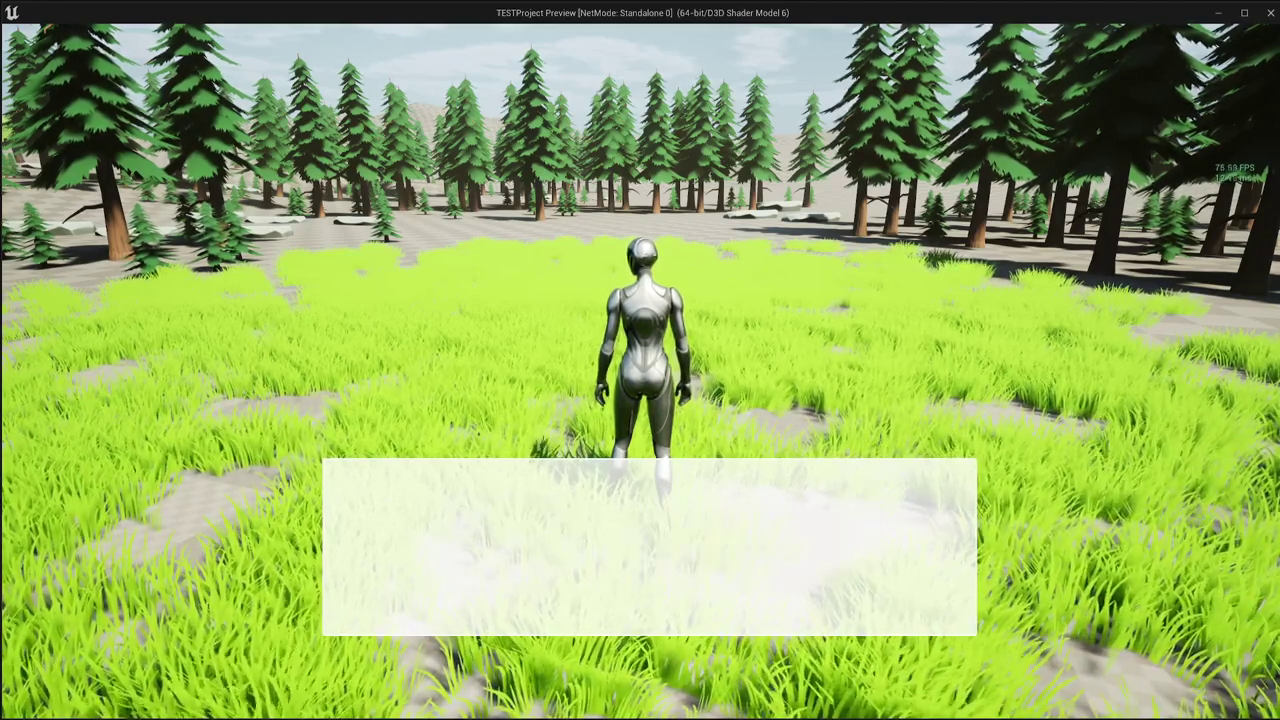
type("qw")
key("Return")
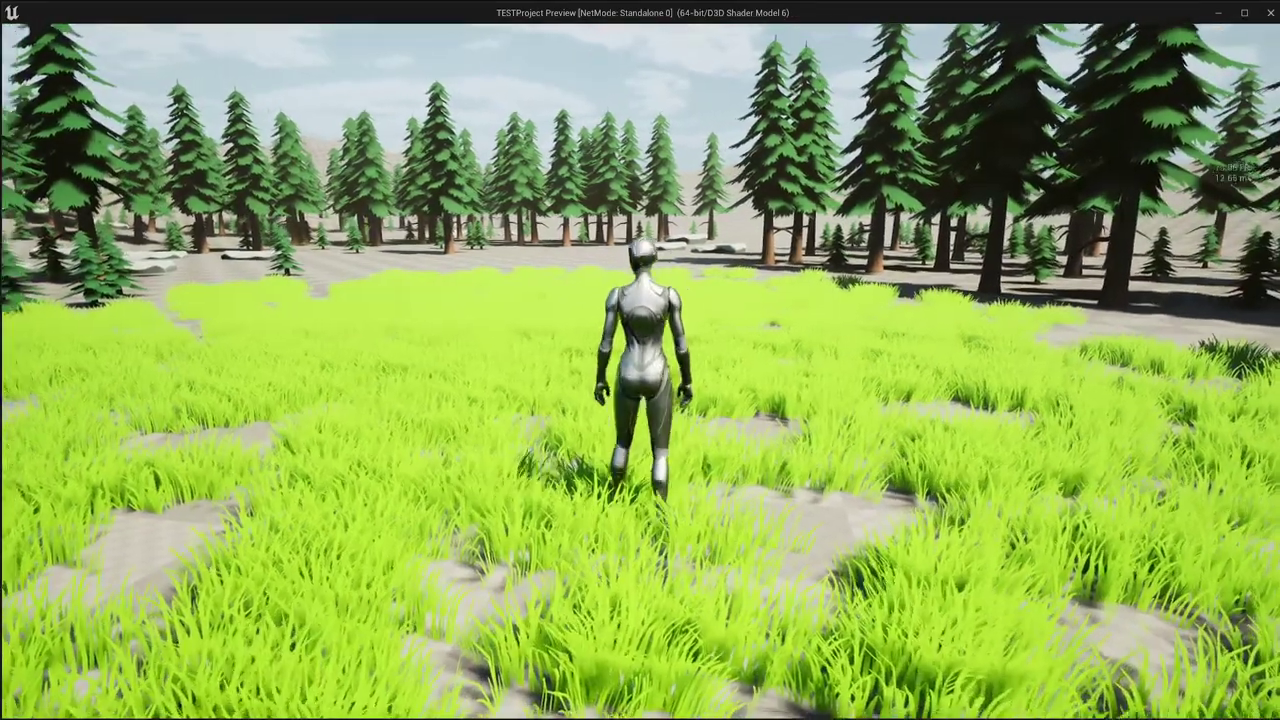
key("w")
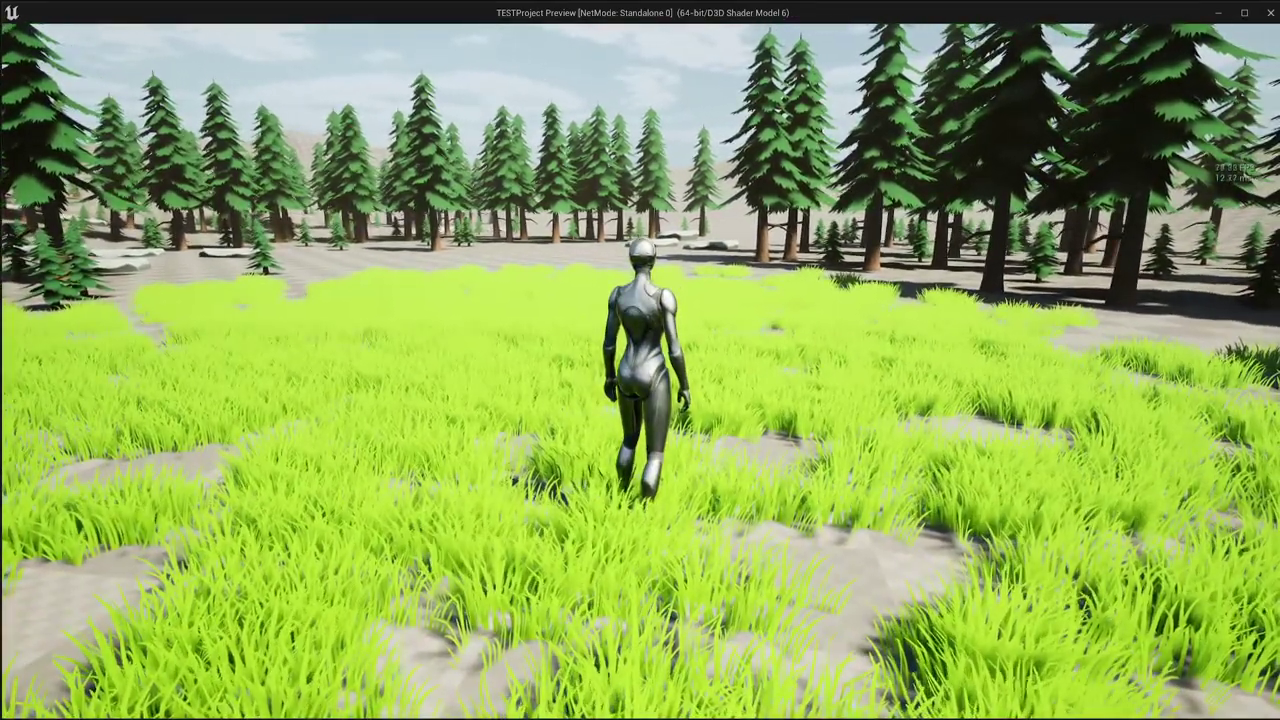
key("Return")
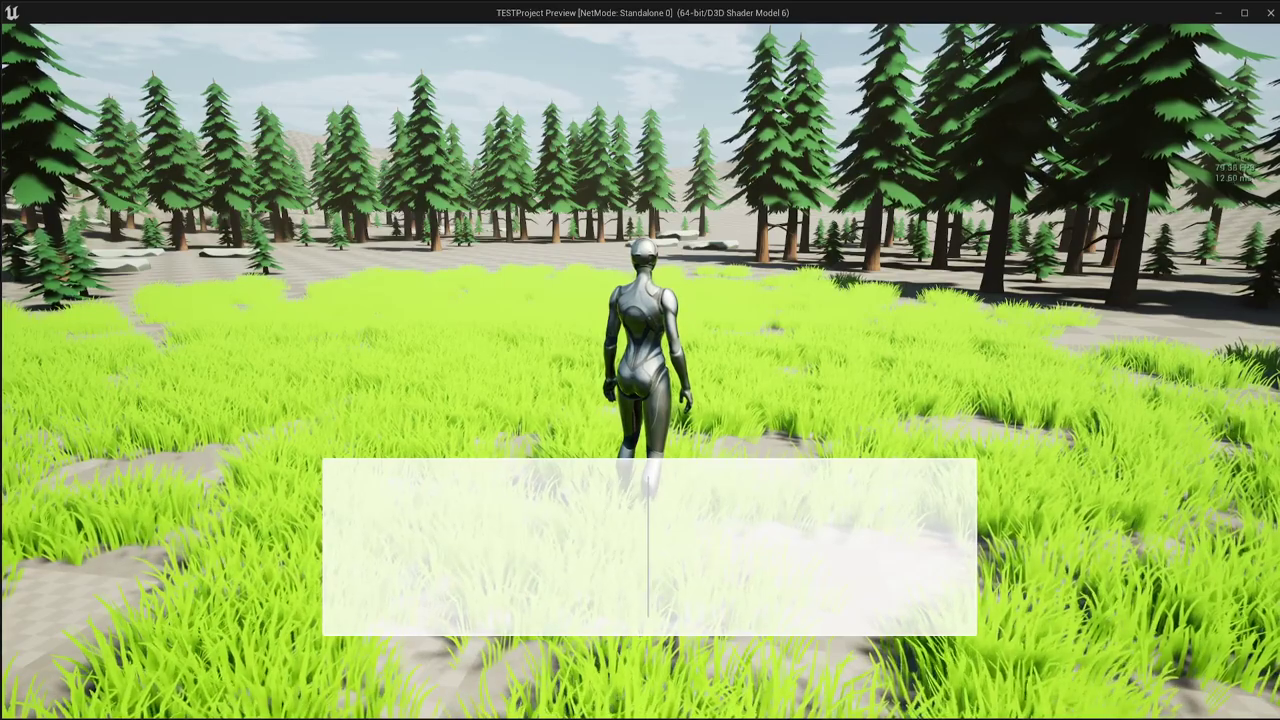
key("Return")
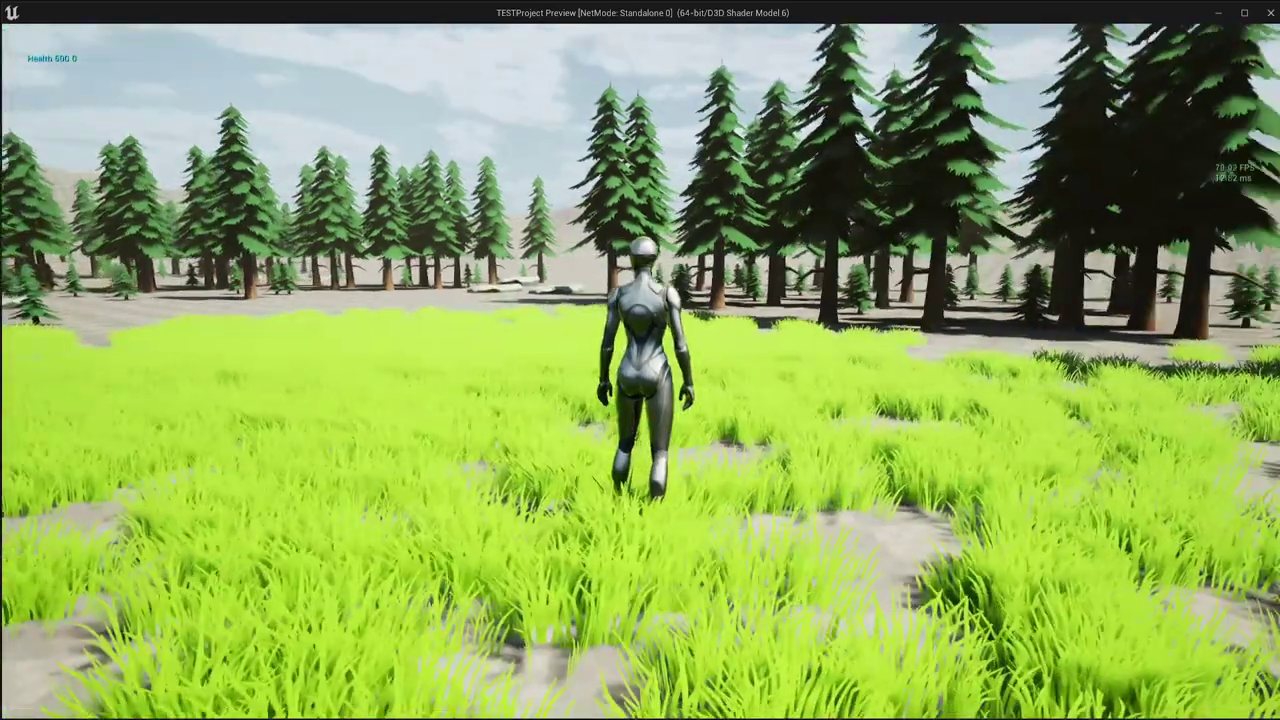
Step: Run the character around the meadow, then stop the play test
key("a")
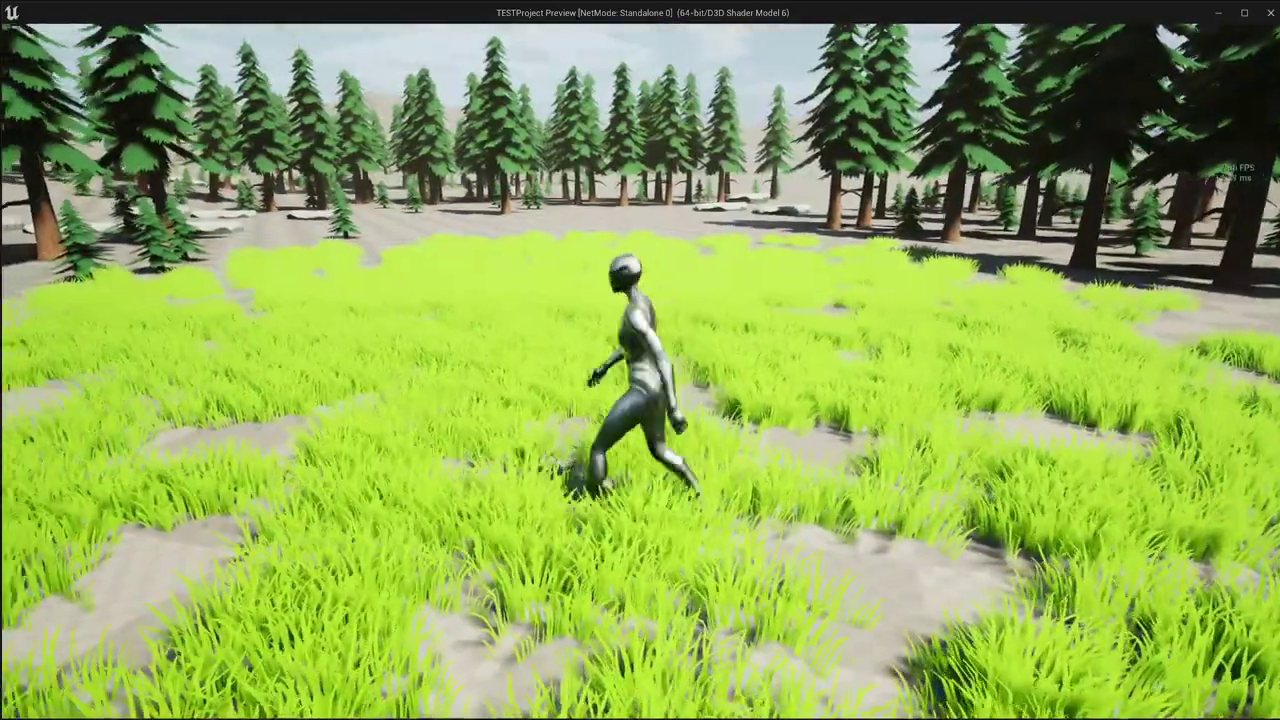
key("d")
key("w")
key("a")
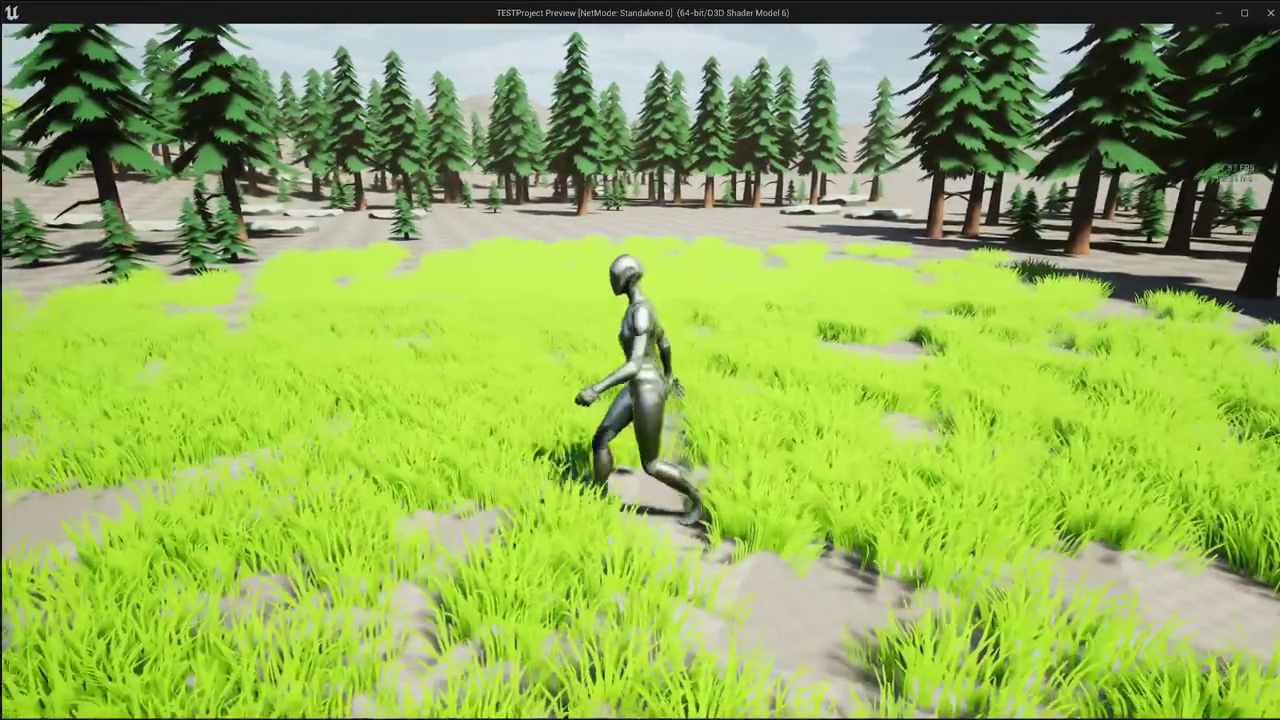
key("Escape")
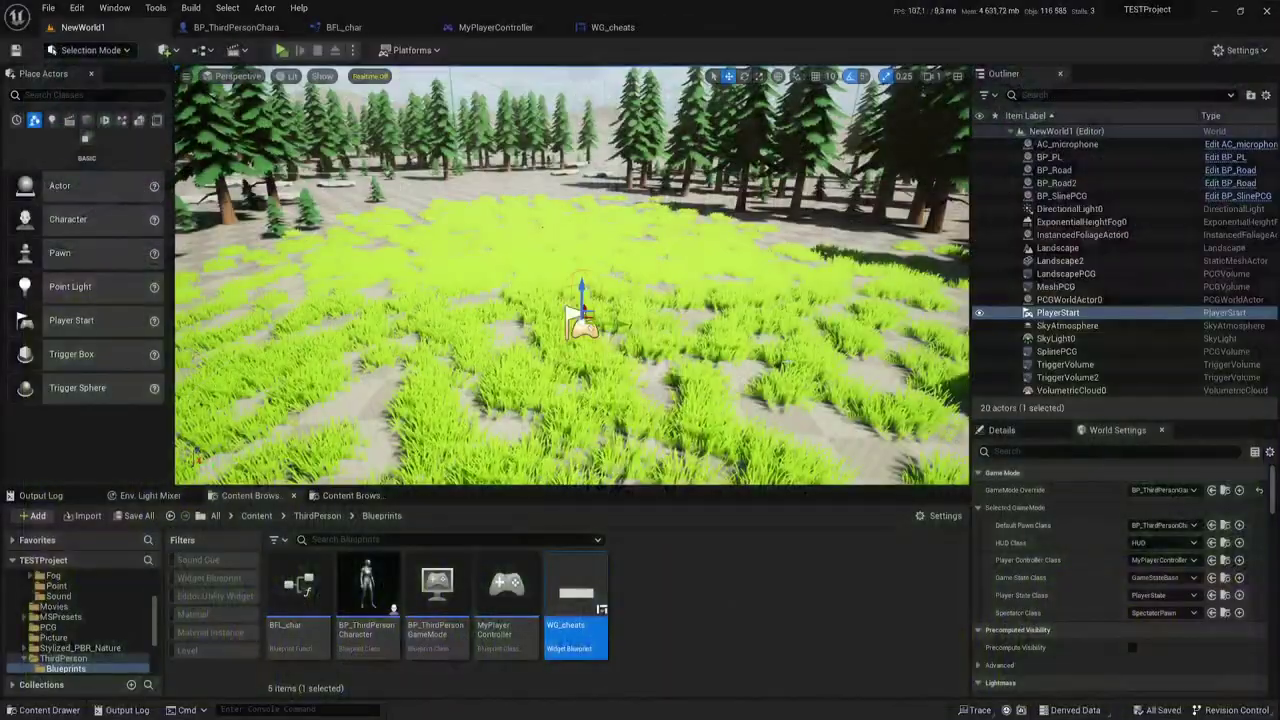
Step: Duplicate the Cheats macro, feed it from the first check's False output, and set its command to asd
left_click(495, 27)
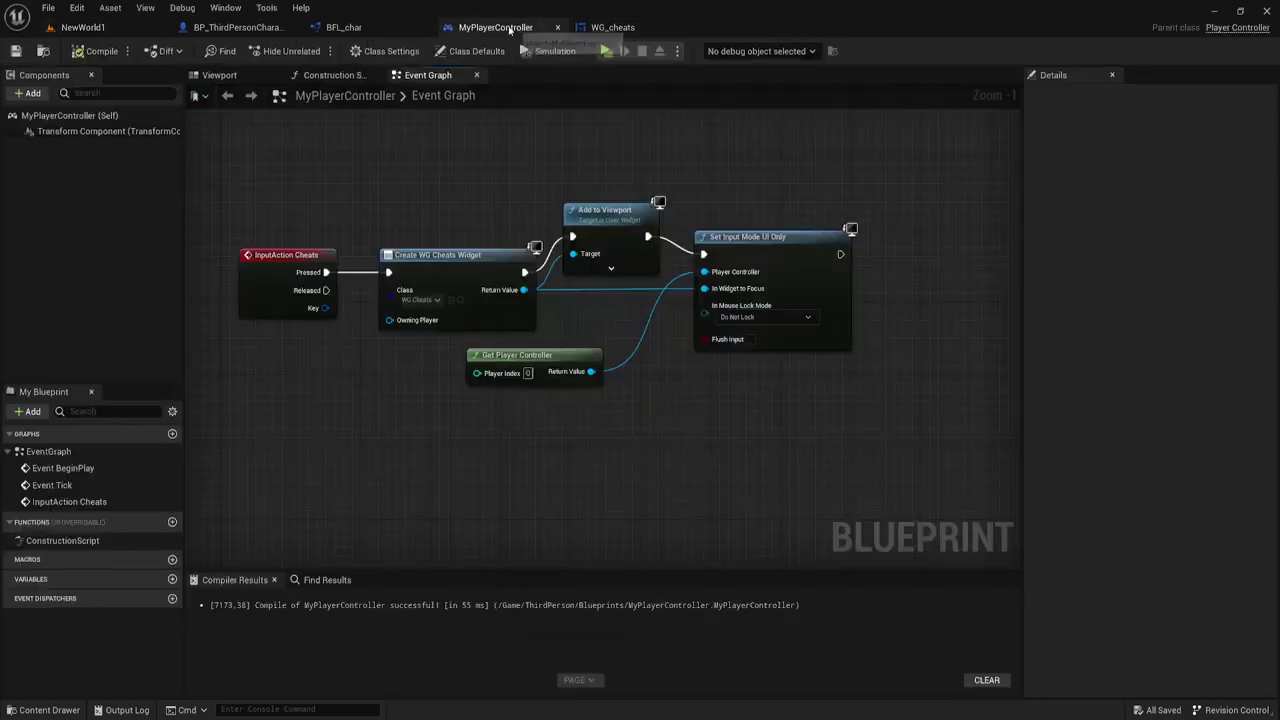
left_click(612, 27)
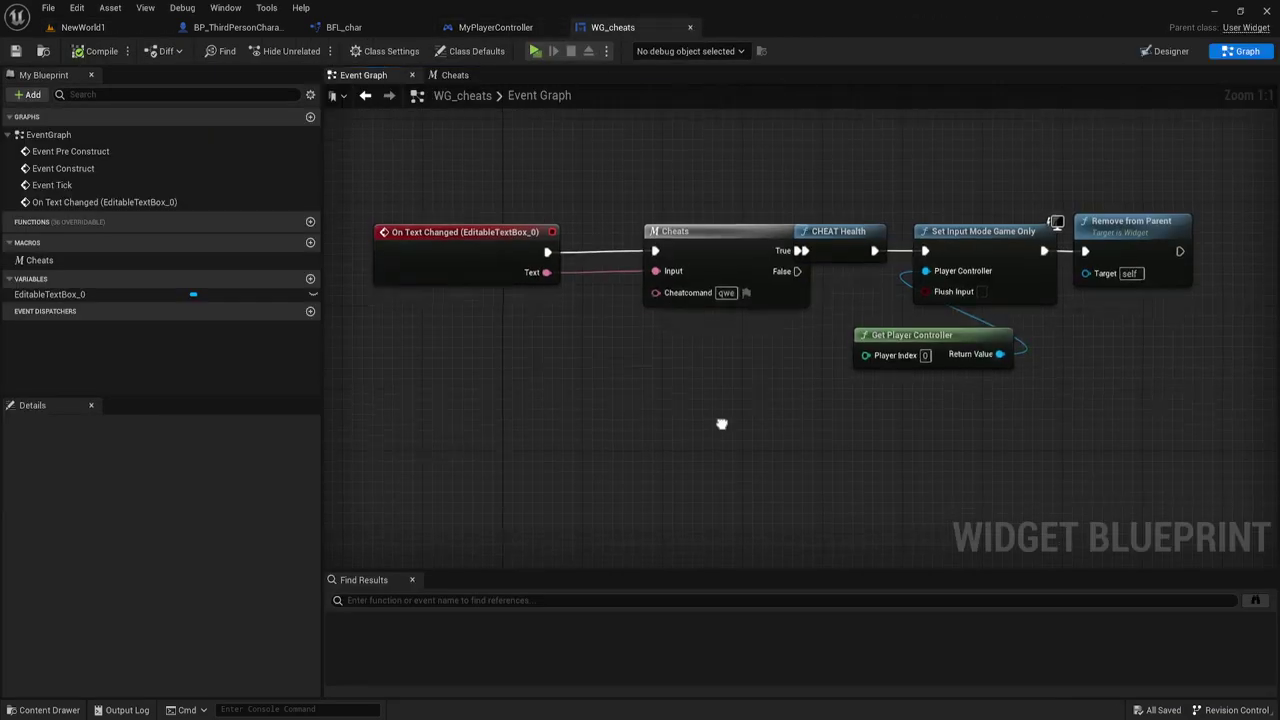
right_click_drag(723, 423, 666, 380)
mouse_move(625, 345)
left_mouse_down()
mouse_move(687, 163)
mouse_move(660, 202)
left_mouse_up()
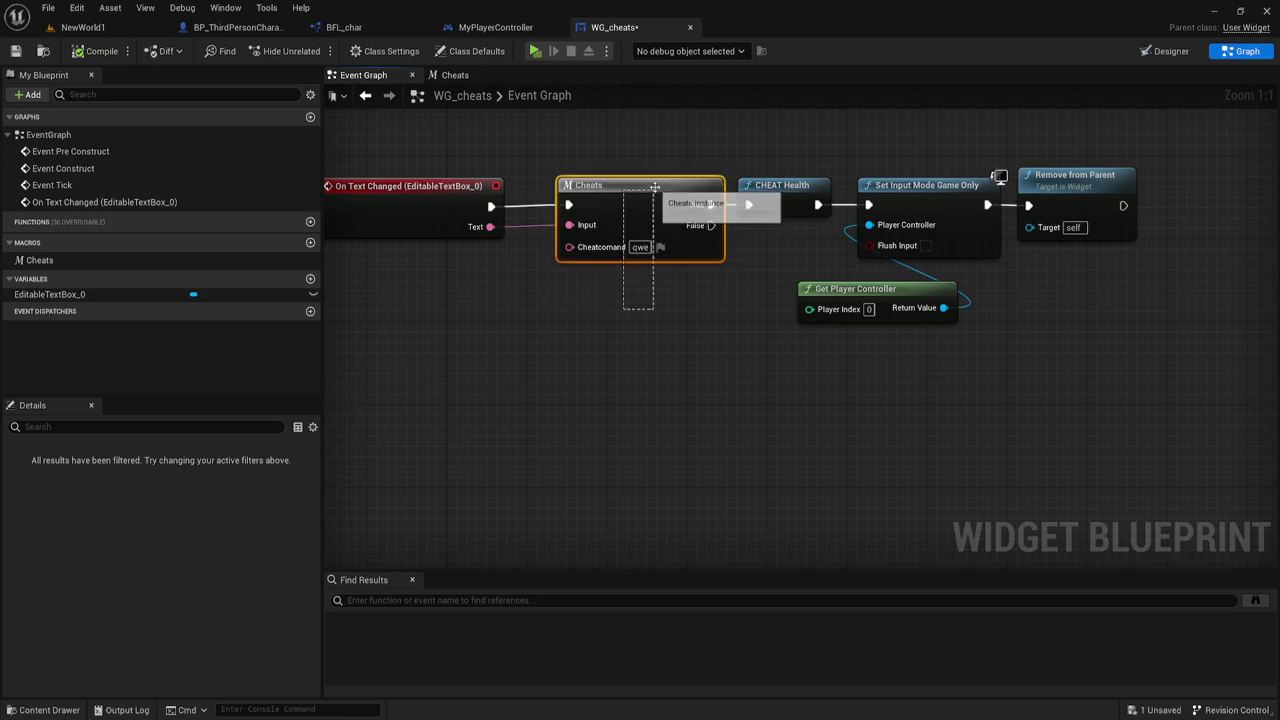
key("ctrl+c")
key("ctrl+v")
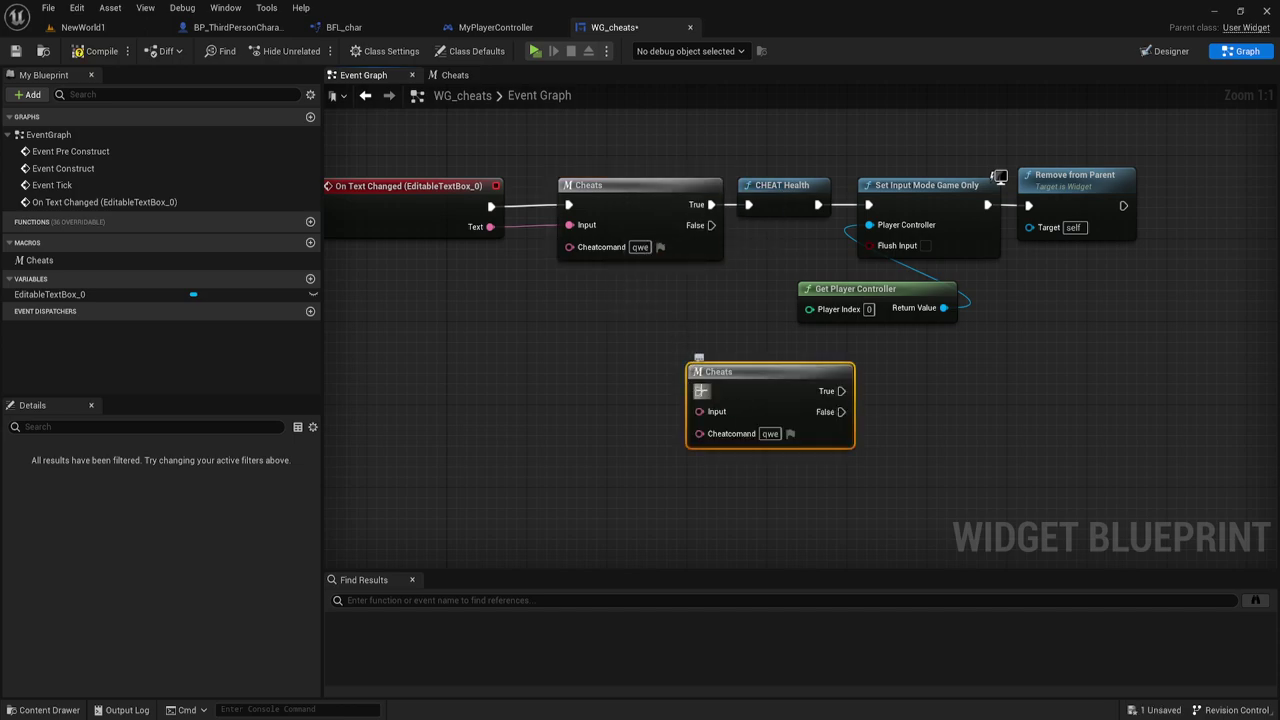
mouse_move(698, 391)
left_mouse_down()
mouse_move(711, 225)
mouse_move(791, 402)
mouse_move(489, 226)
left_mouse_up()
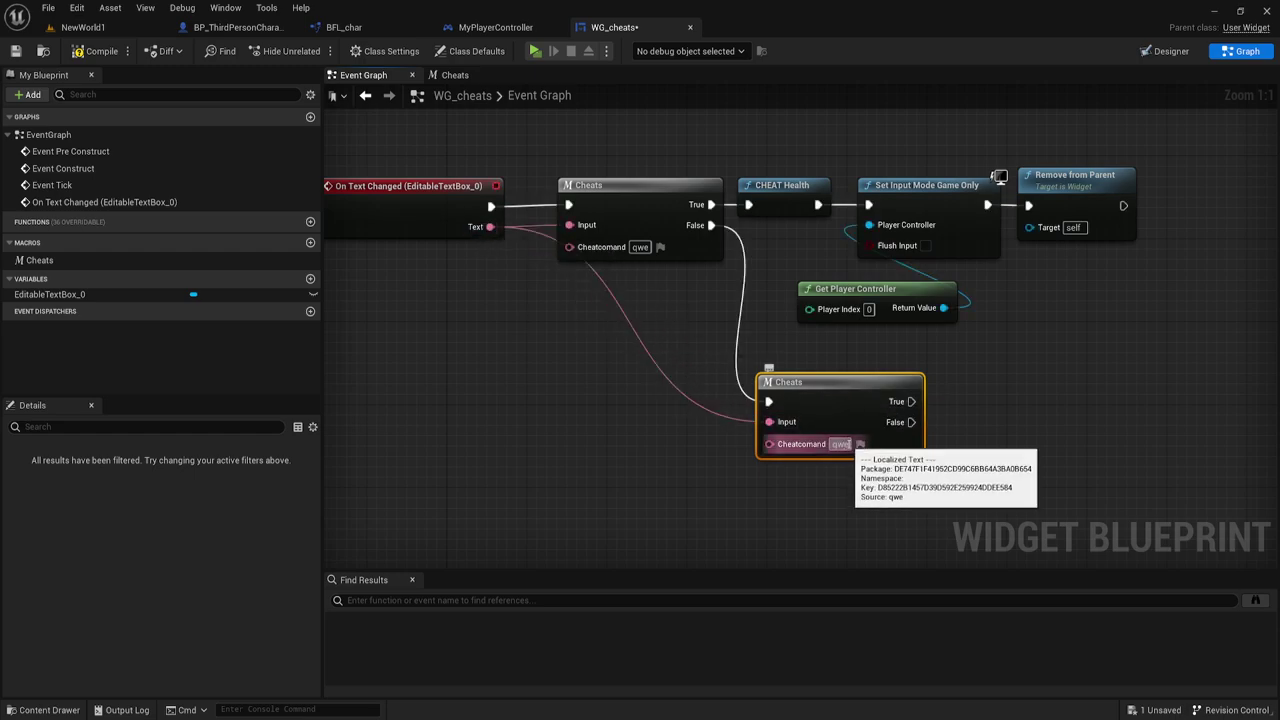
left_click(839, 444)
type("asd")
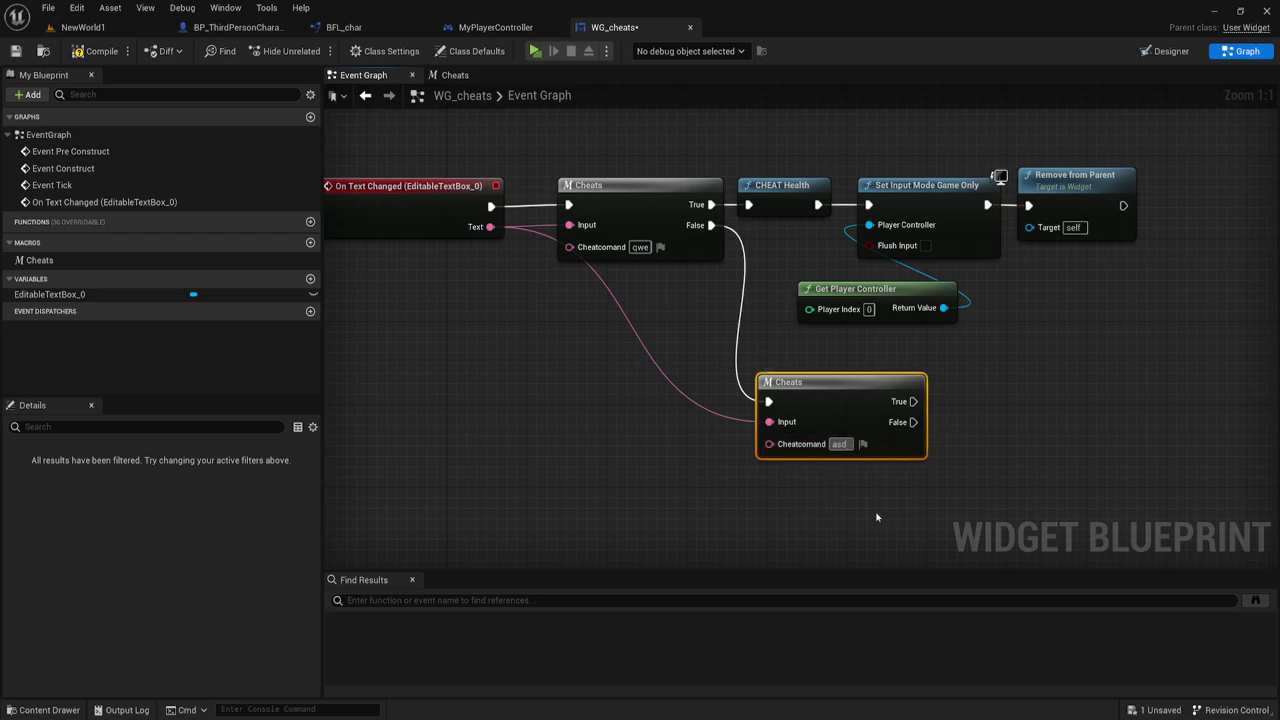
left_click(865, 515)
Step: Move the input-mode and remove-widget nodes down and right to make room for the checks
right_click_drag(845, 505, 710, 492)
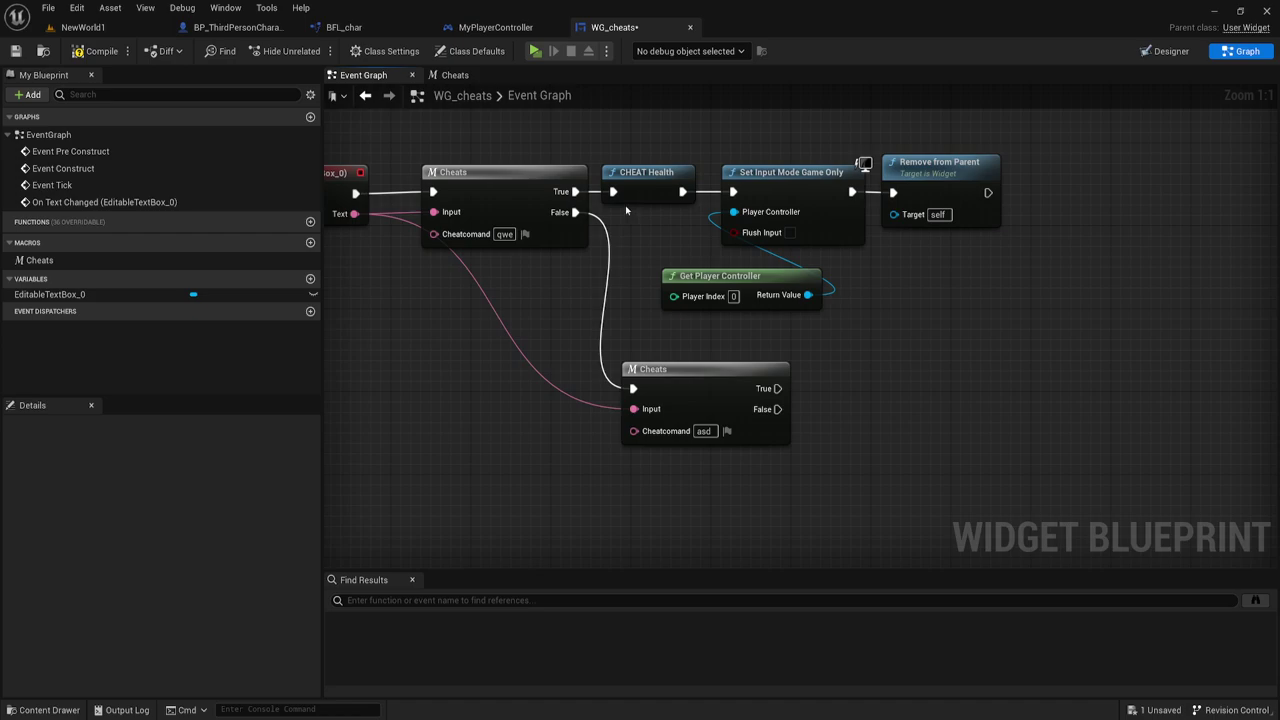
left_click_drag(813, 287, 1004, 146)
left_click_drag(790, 180, 1077, 325)
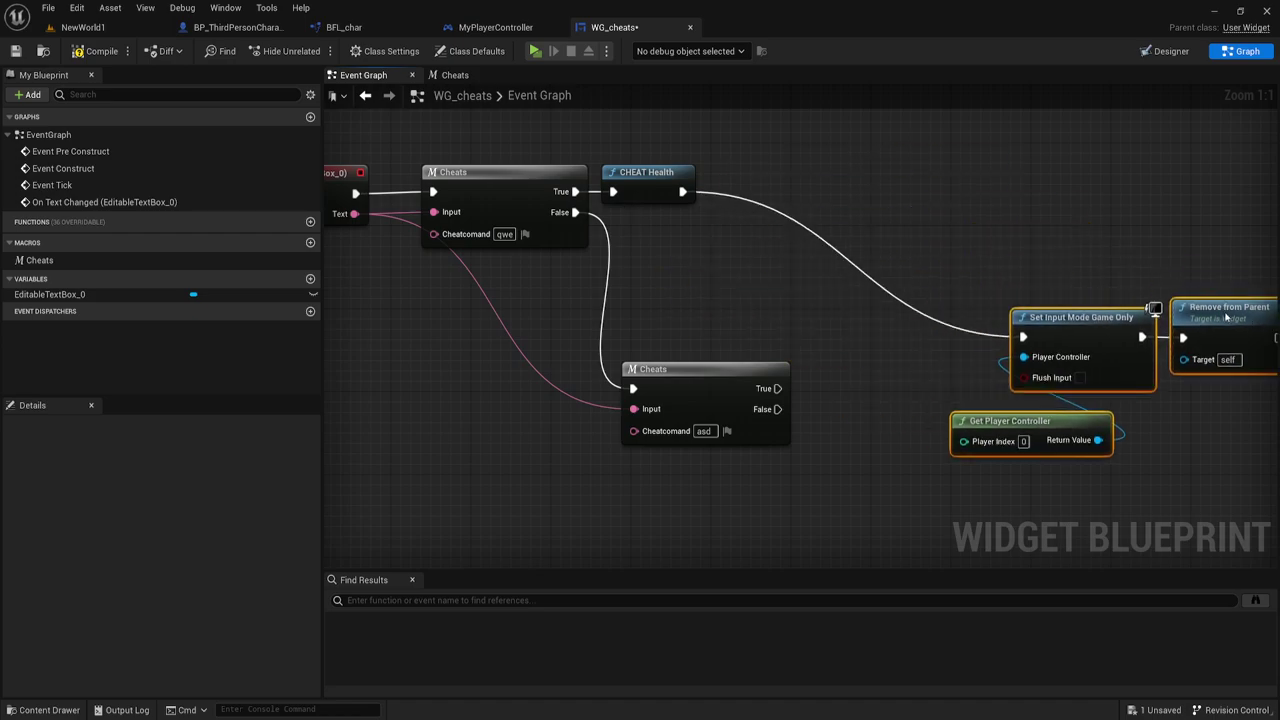
mouse_move(869, 369)
right_mouse_down()
mouse_move(802, 292)
mouse_move(795, 327)
right_mouse_up()
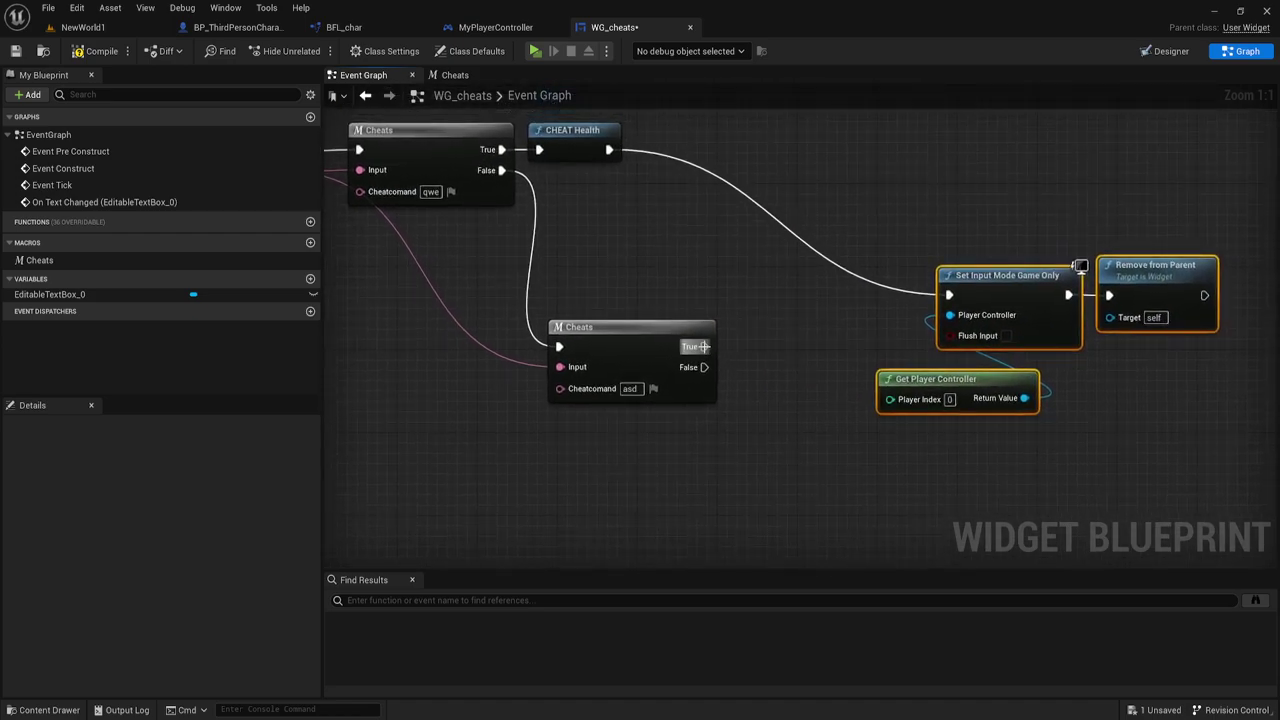
right_click_drag(713, 331, 715, 357)
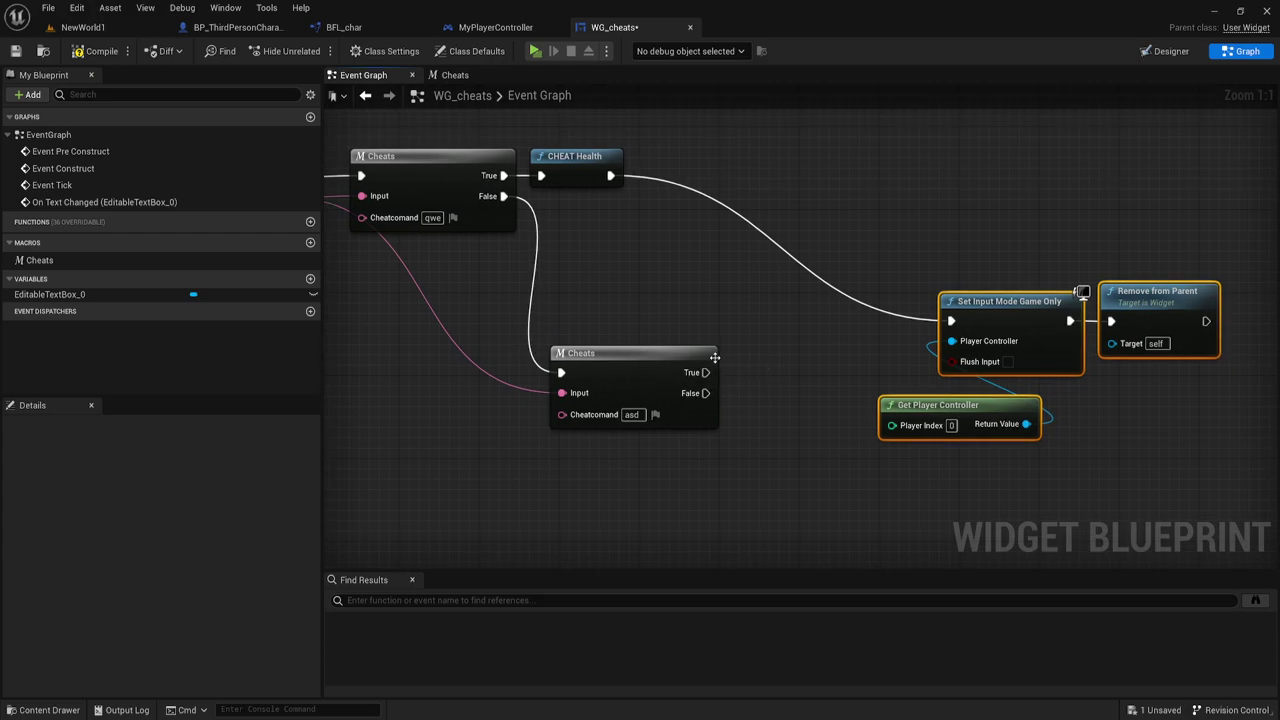
Step: Call CHEAT Car from the asd check's True output
left_click_drag(708, 372, 742, 345)
type("ch")
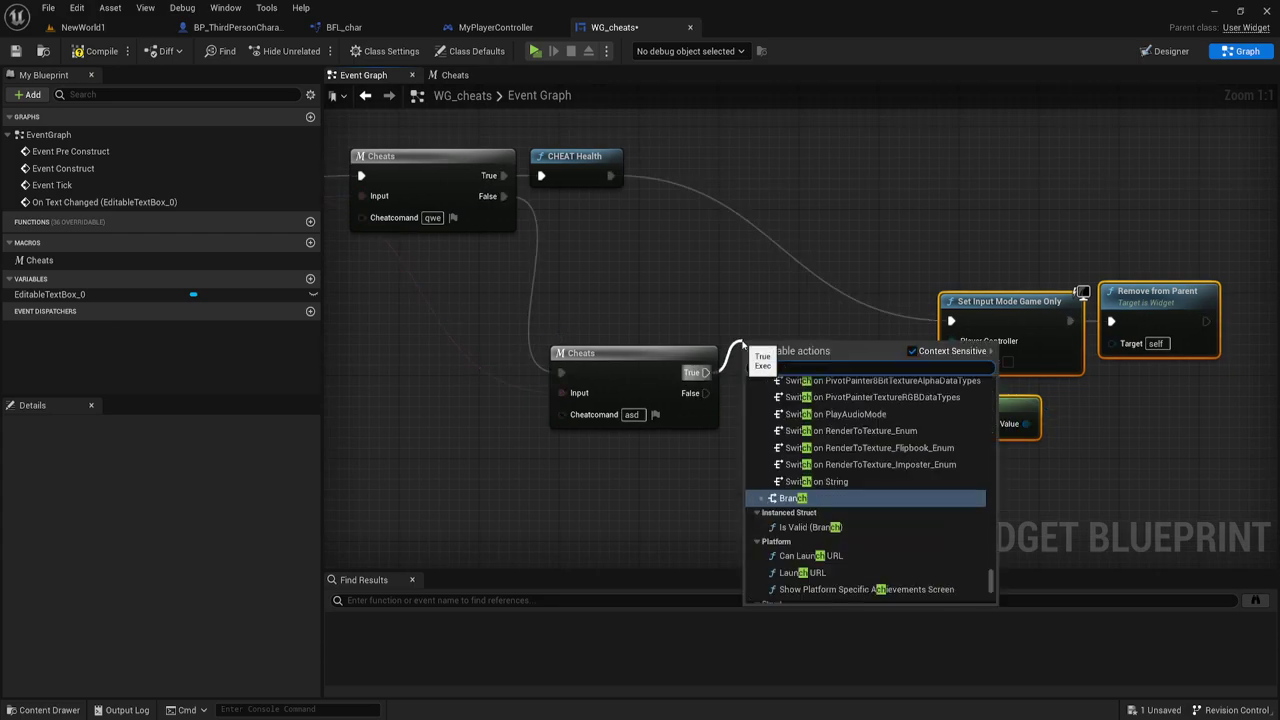
type("eat")
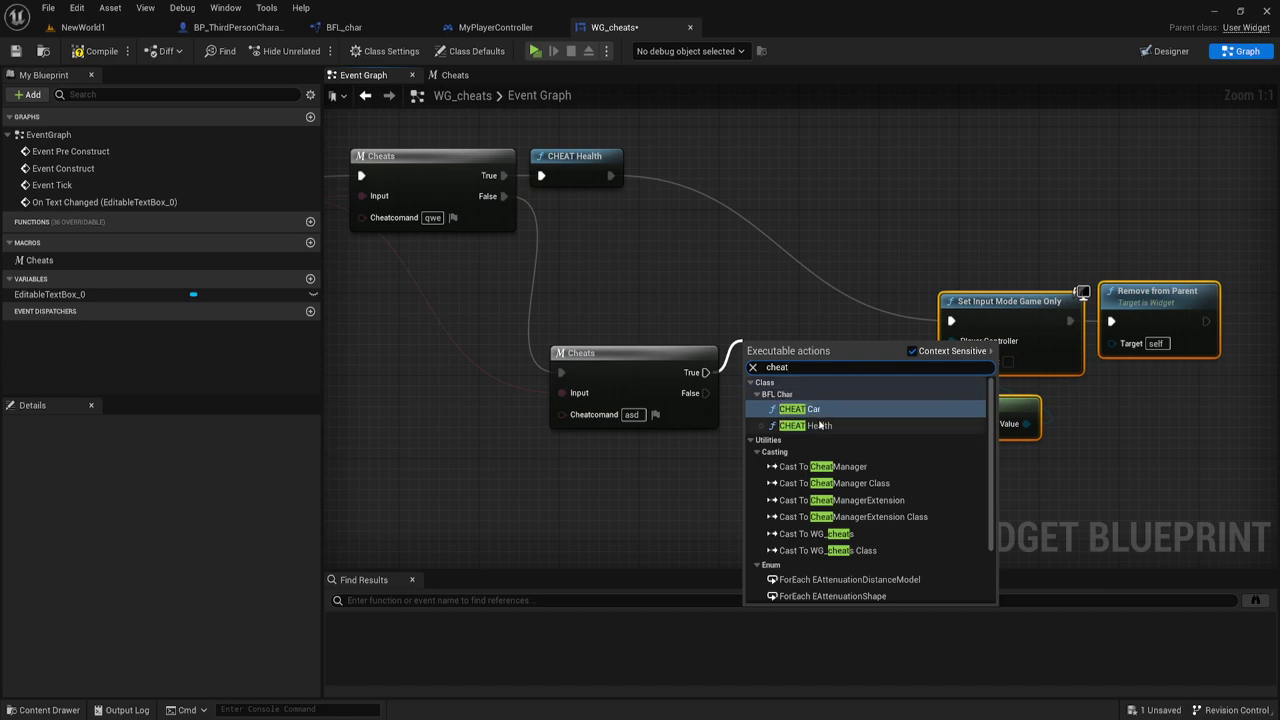
left_click(811, 411)
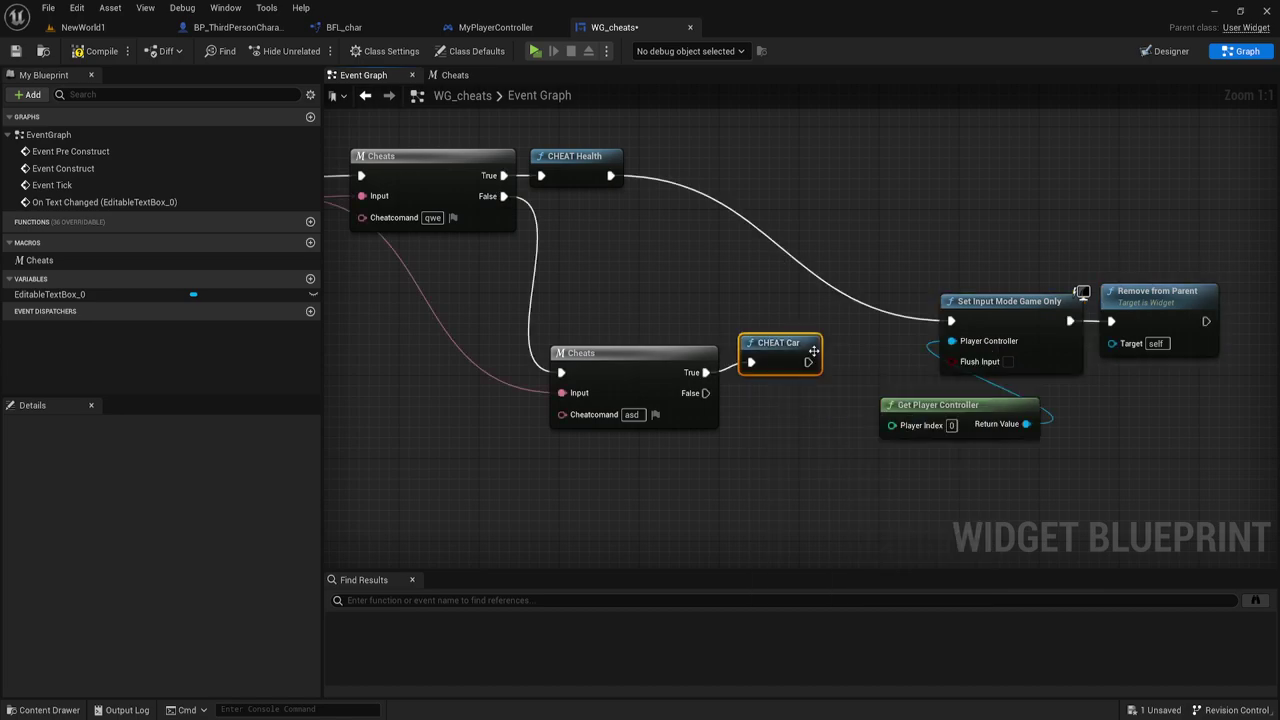
left_click_drag(813, 349, 951, 321)
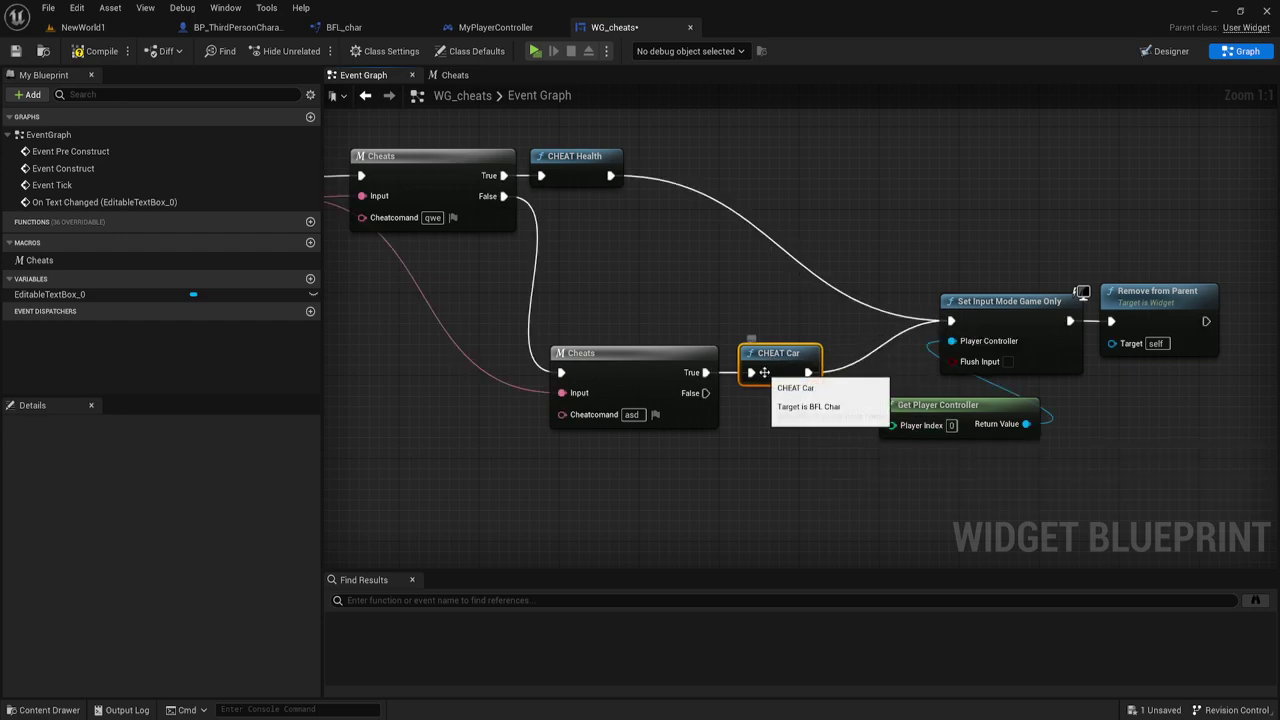
Step: Arrange the trailing nodes, zoom out over the graph, and compile WG_cheats
left_click(945, 461)
left_click_drag(945, 461, 1207, 278)
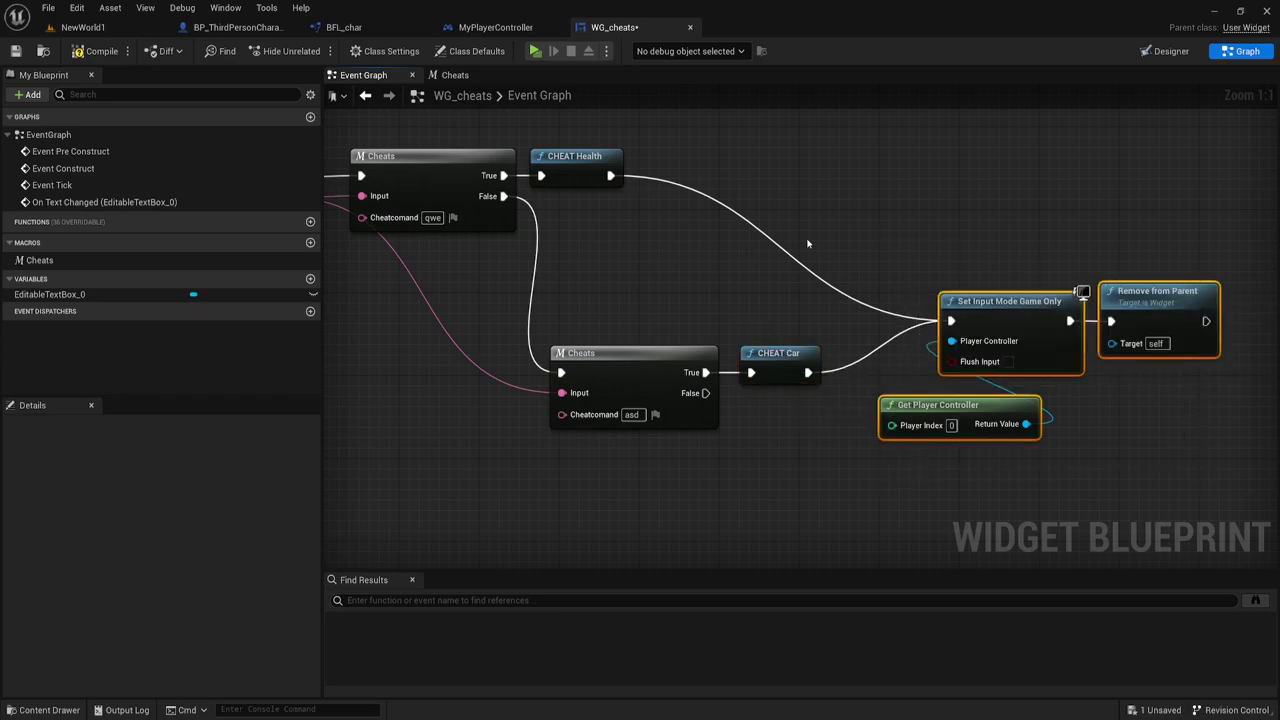
right_click_drag(808, 243, 868, 250)
right_click_drag(733, 298, 786, 286)
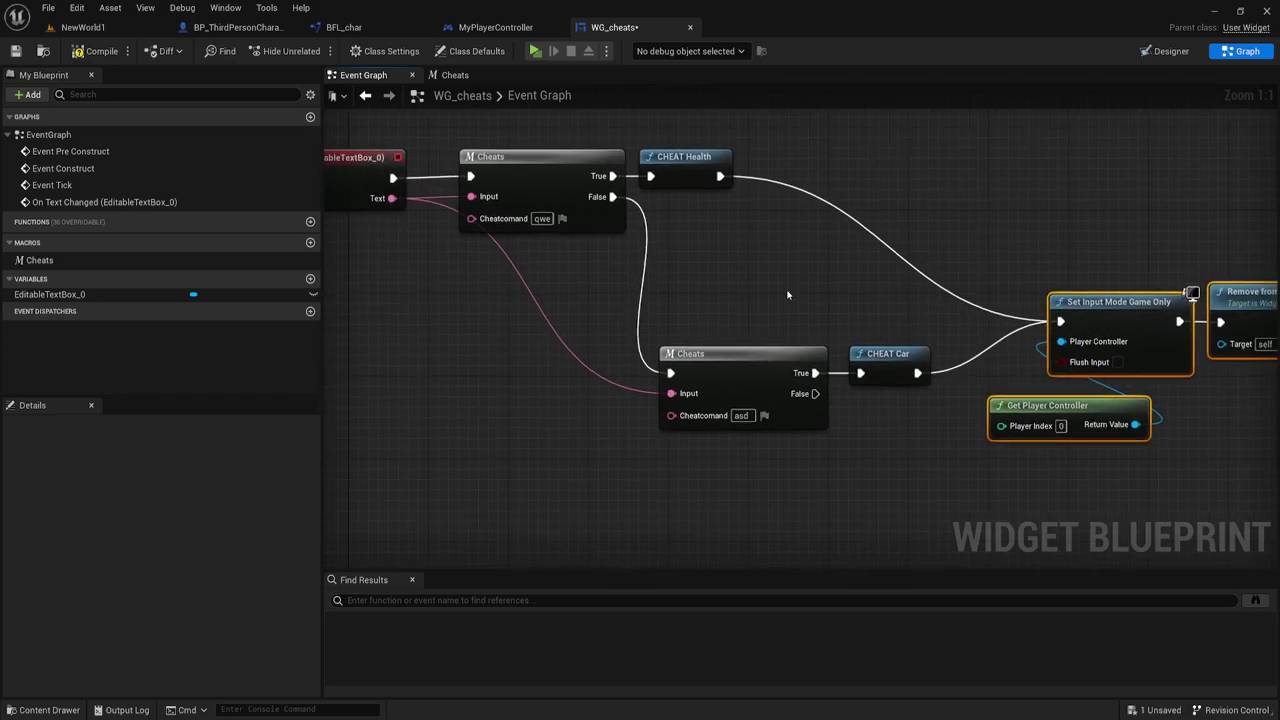
scroll(780, 290, "down", 1)
left_click(96, 48)
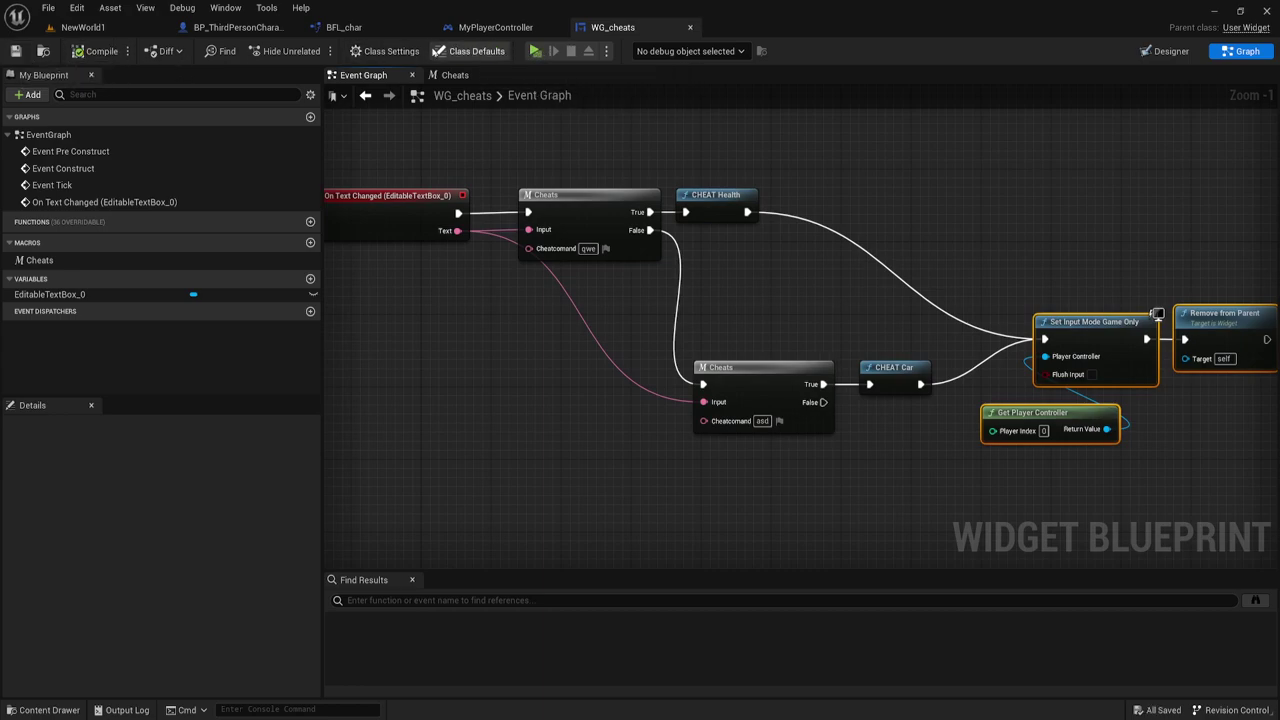
Step: Play-test the game and submit the car cheat to spawn the blue car
left_click(535, 51)
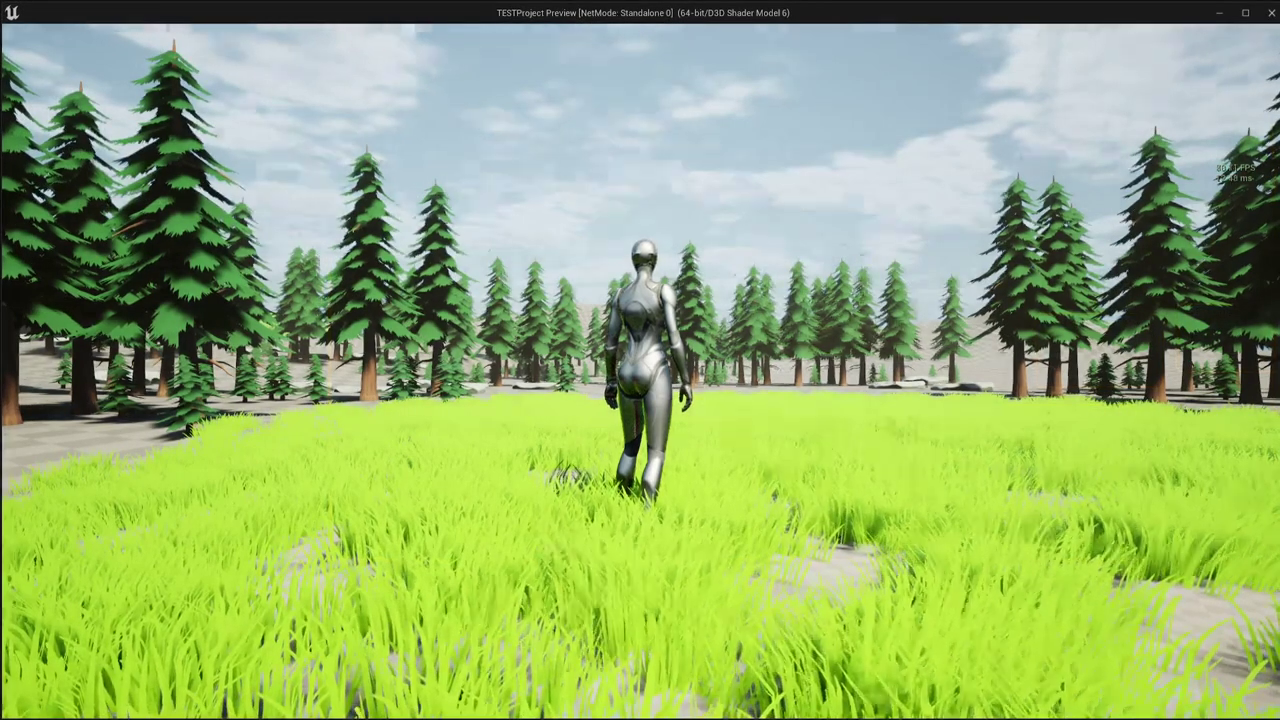
key("Tab")
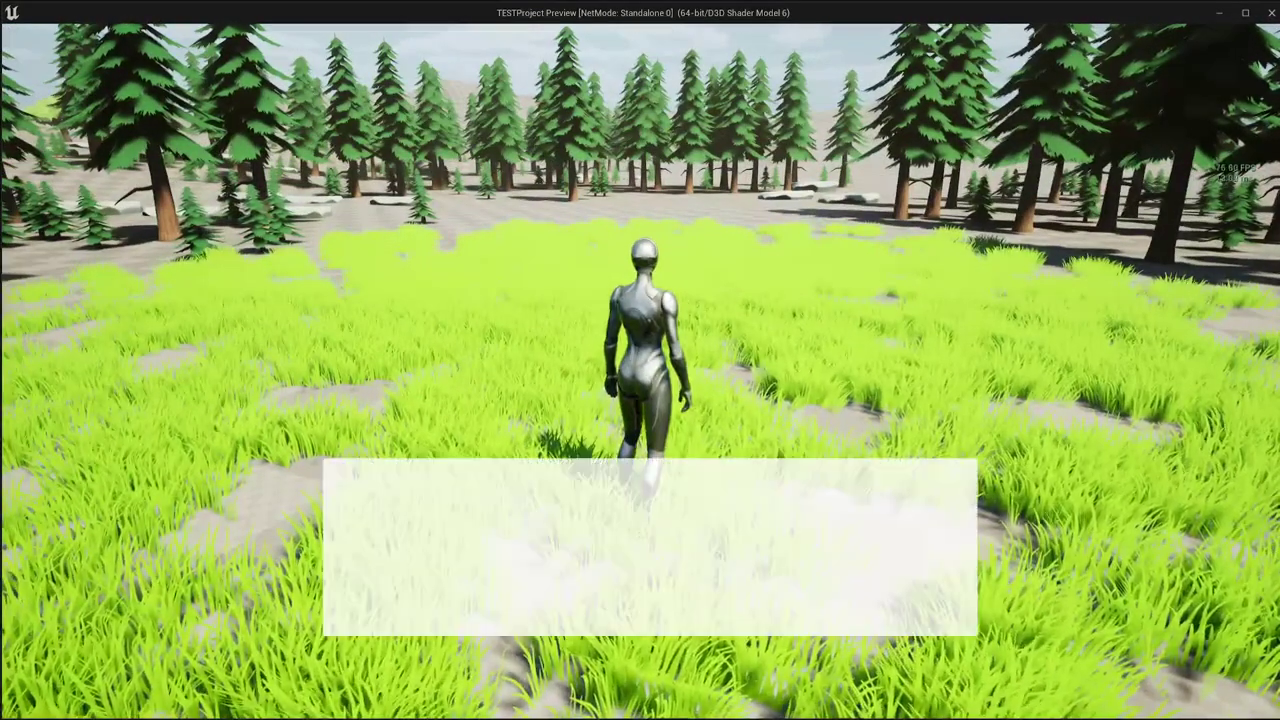
key("Return")
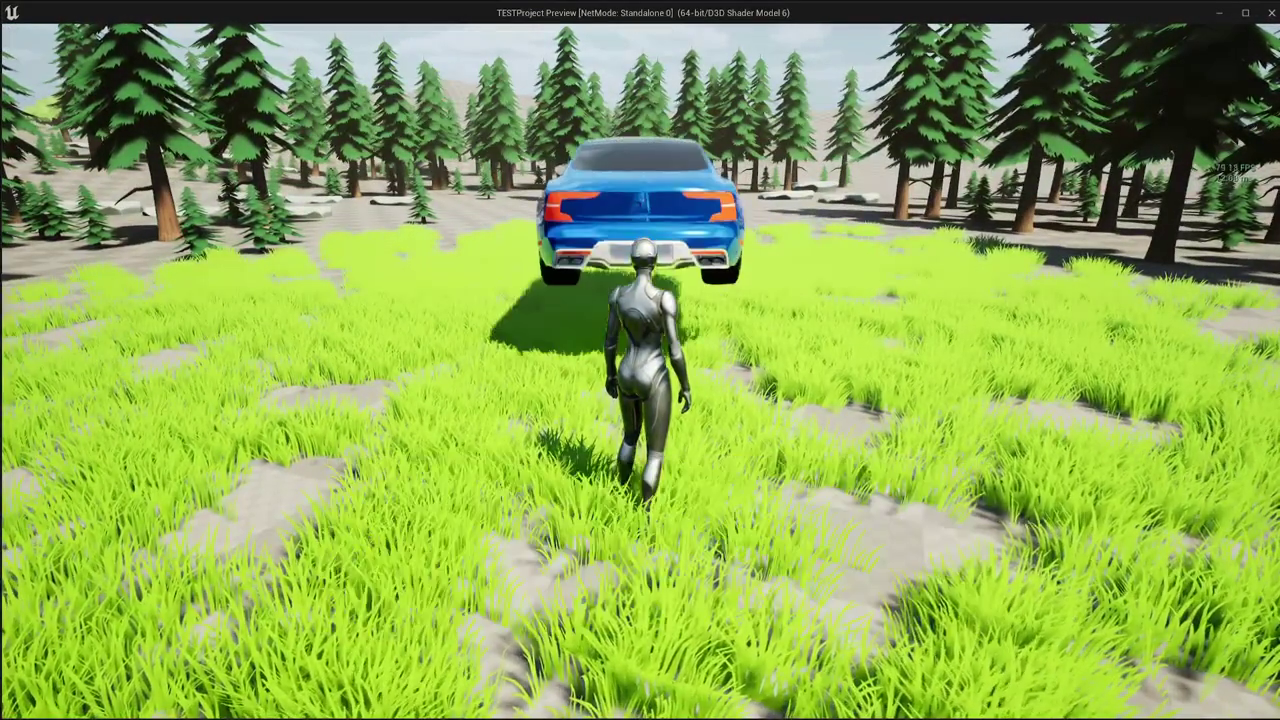
key("a")
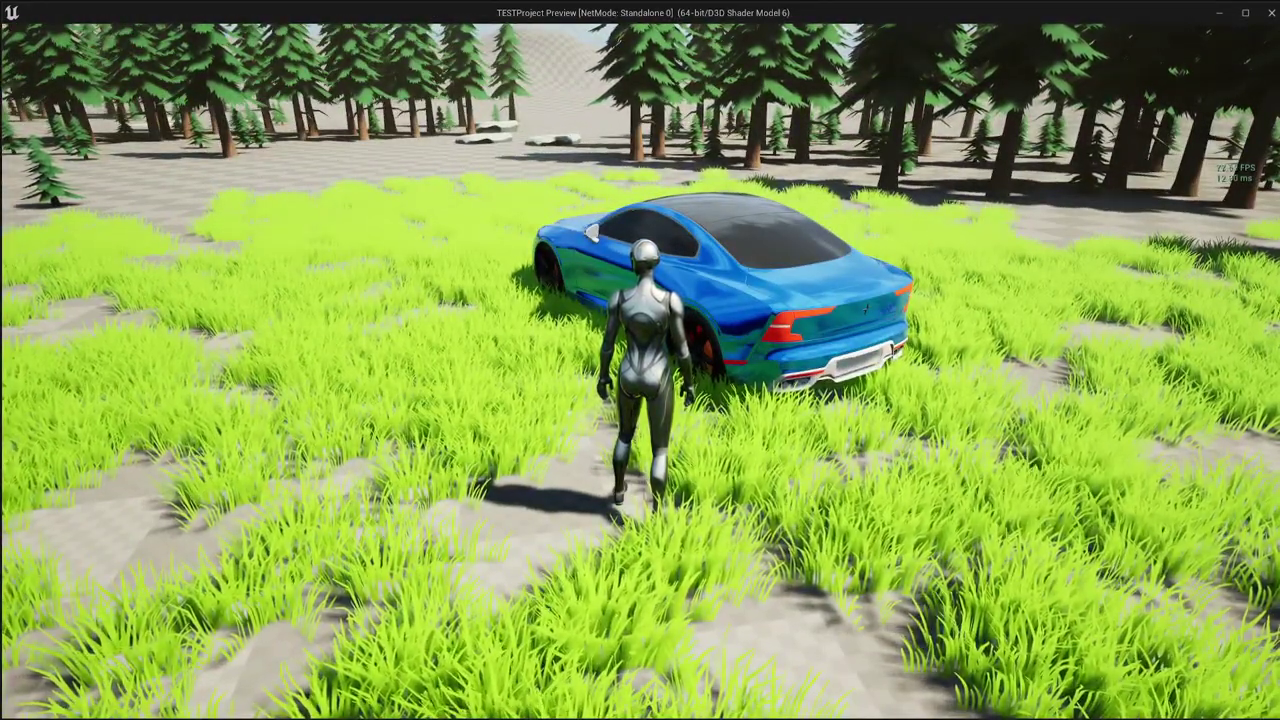
Step: Reopen the cheat box, type random text into it, and erase it
mouse_move(640, 360)
key("Return")
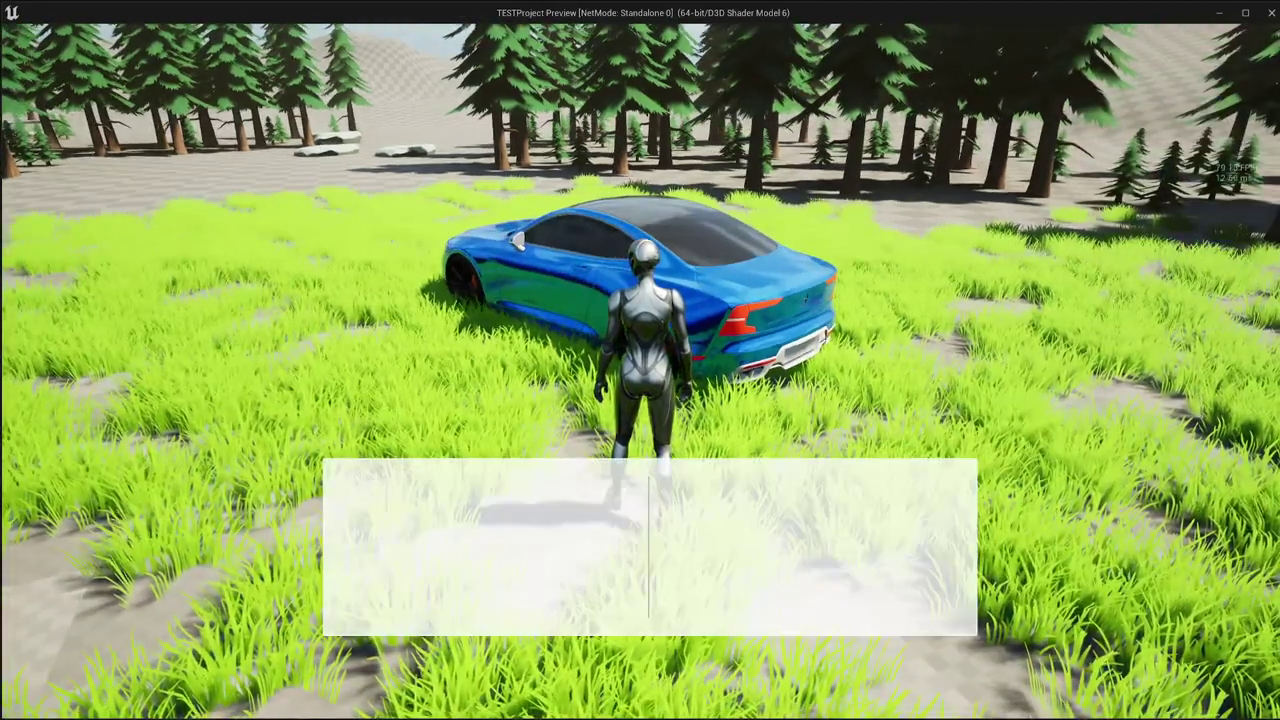
type("dkfsjdfsdkljflksd")
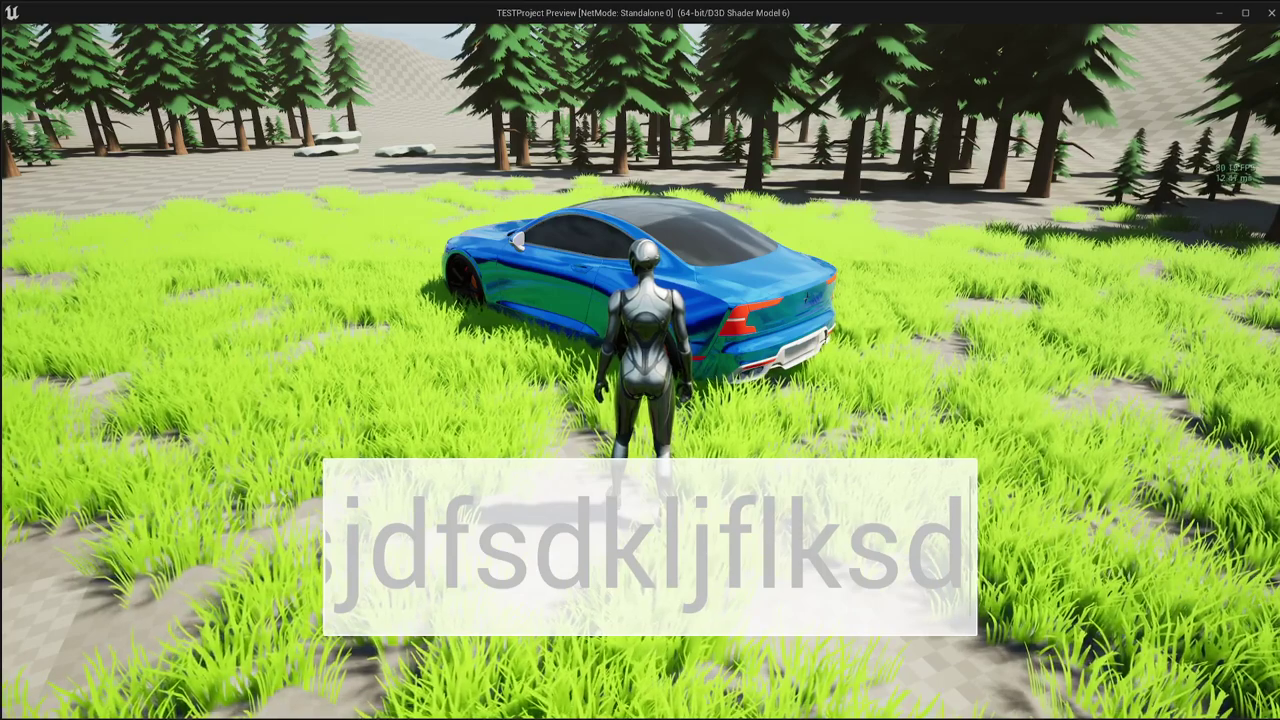
key("BackSpace")
key("BackSpace")
key("BackSpace")
key("BackSpace")
key("BackSpace")
key("BackSpace")
key("BackSpace")
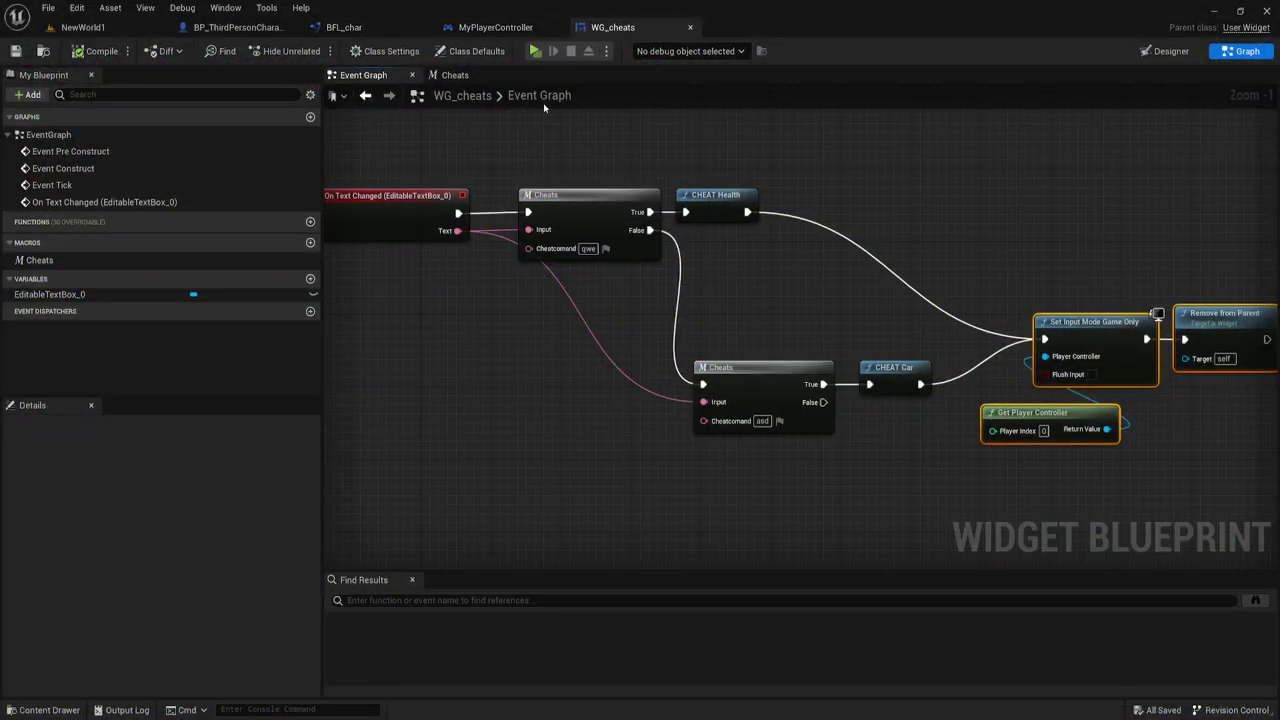
Step: Zoom out the Event Graph and open the Functions Override dropdown
scroll(613, 297, "down", 1)
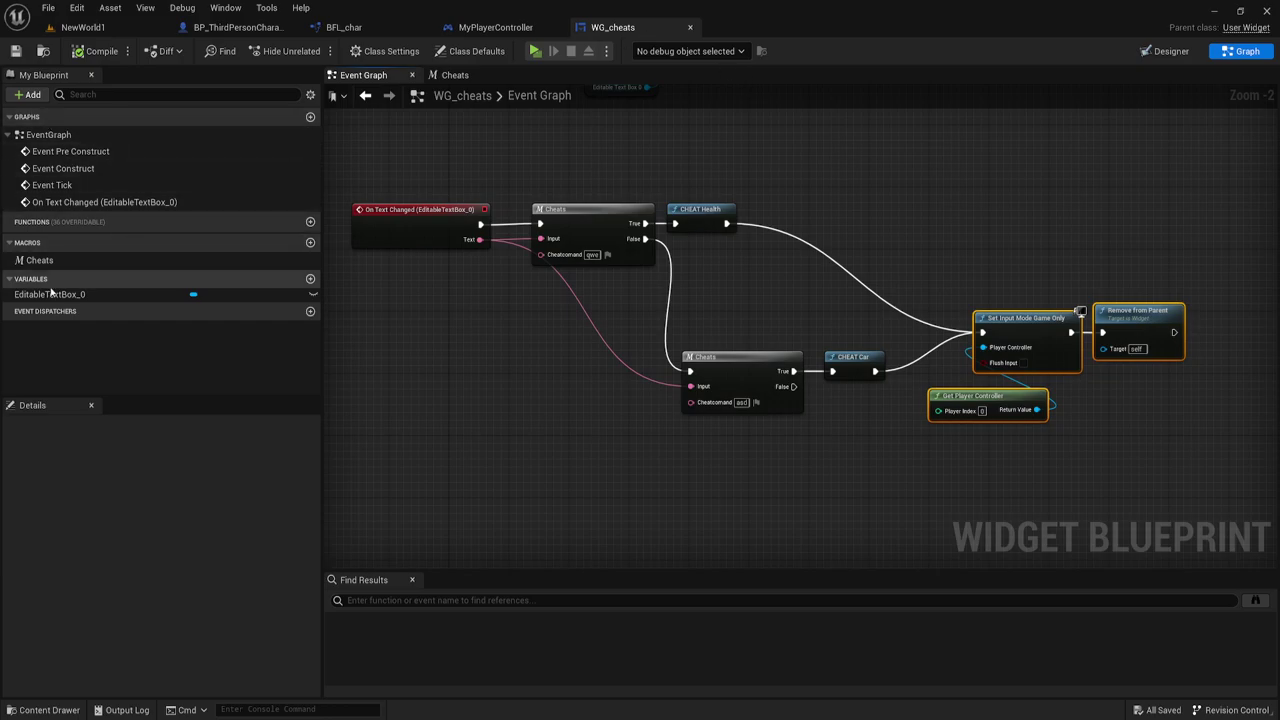
left_click(280, 222)
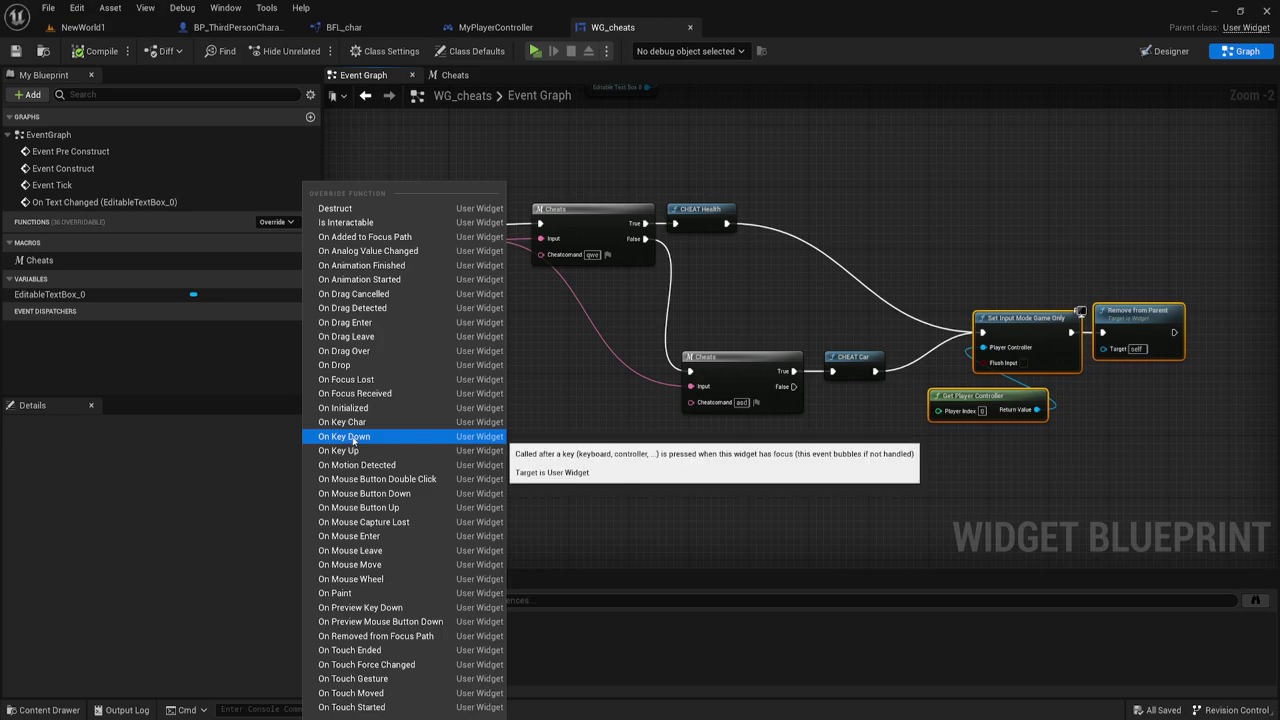
Step: Add an On Key Down function override and move its Return Node far to the right
left_click(345, 437)
right_click_drag(916, 346, 751, 288)
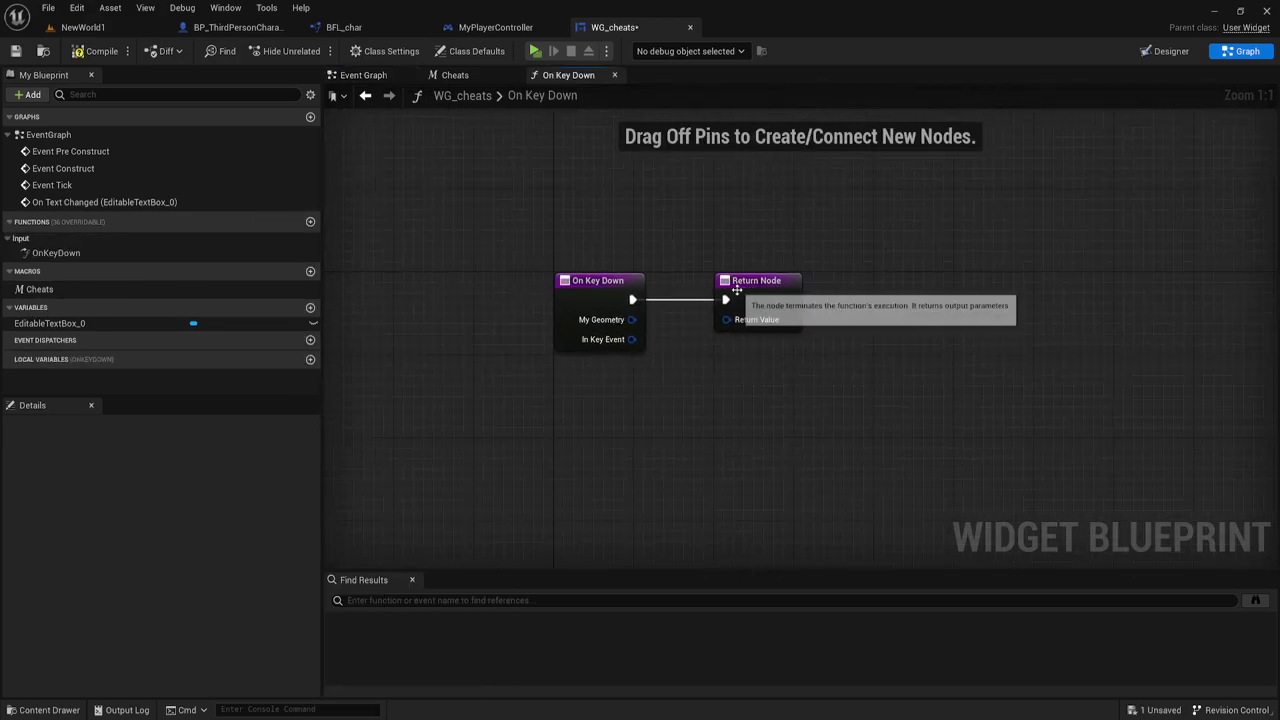
left_click_drag(751, 288, 925, 288)
mouse_move(694, 395)
right_mouse_down()
mouse_move(548, 374)
mouse_move(563, 364)
right_mouse_up()
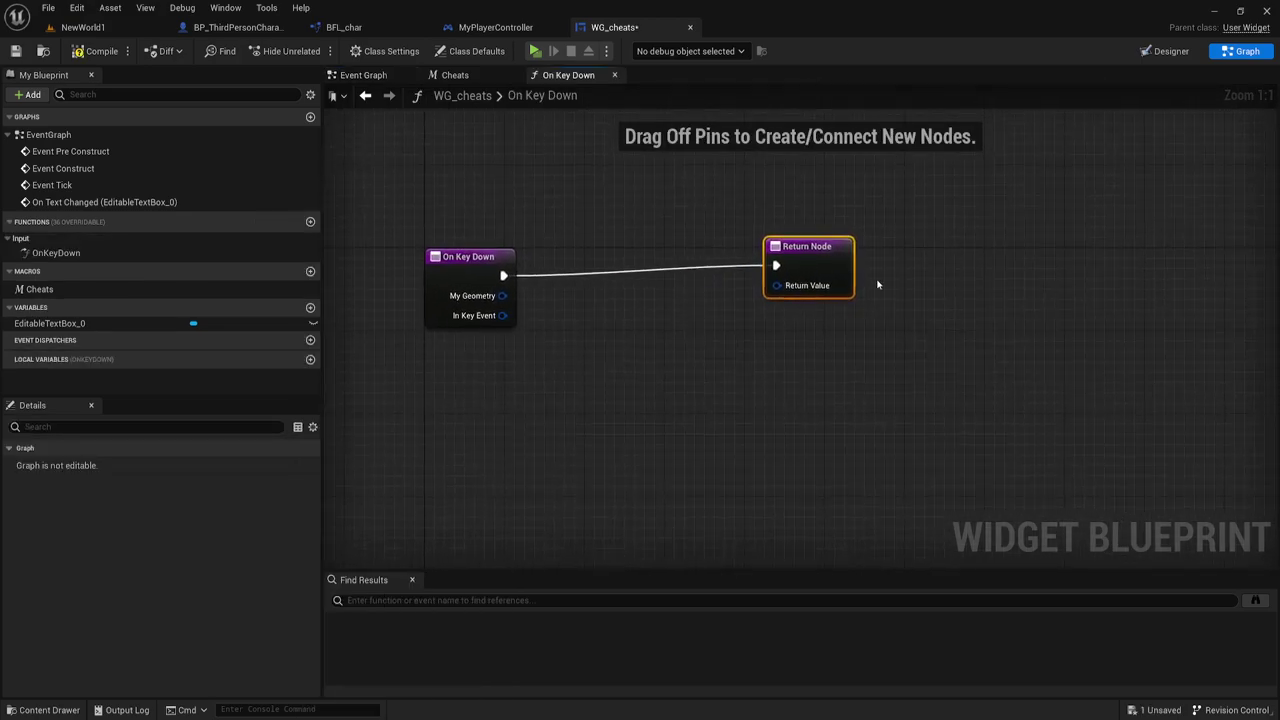
left_click_drag(845, 275, 1113, 289)
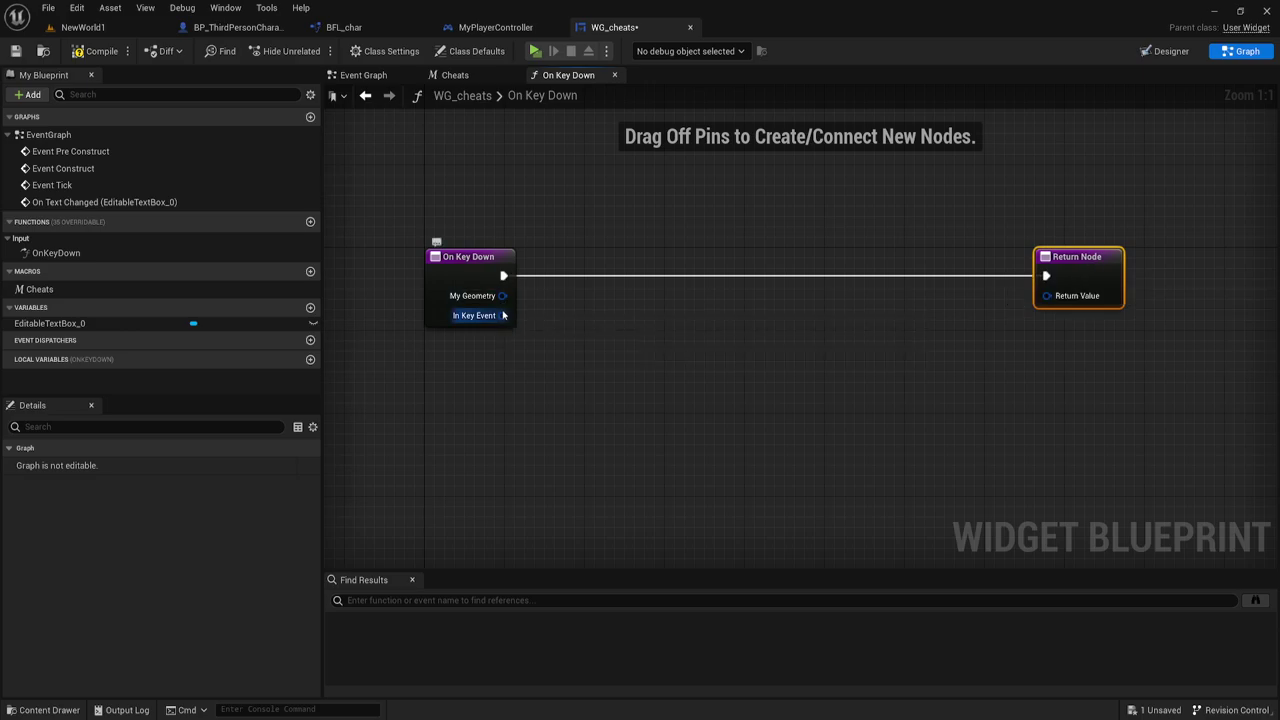
Step: Add a Get Key node from the In Key Event pin
left_click_drag(503, 315, 554, 340)
type("g")
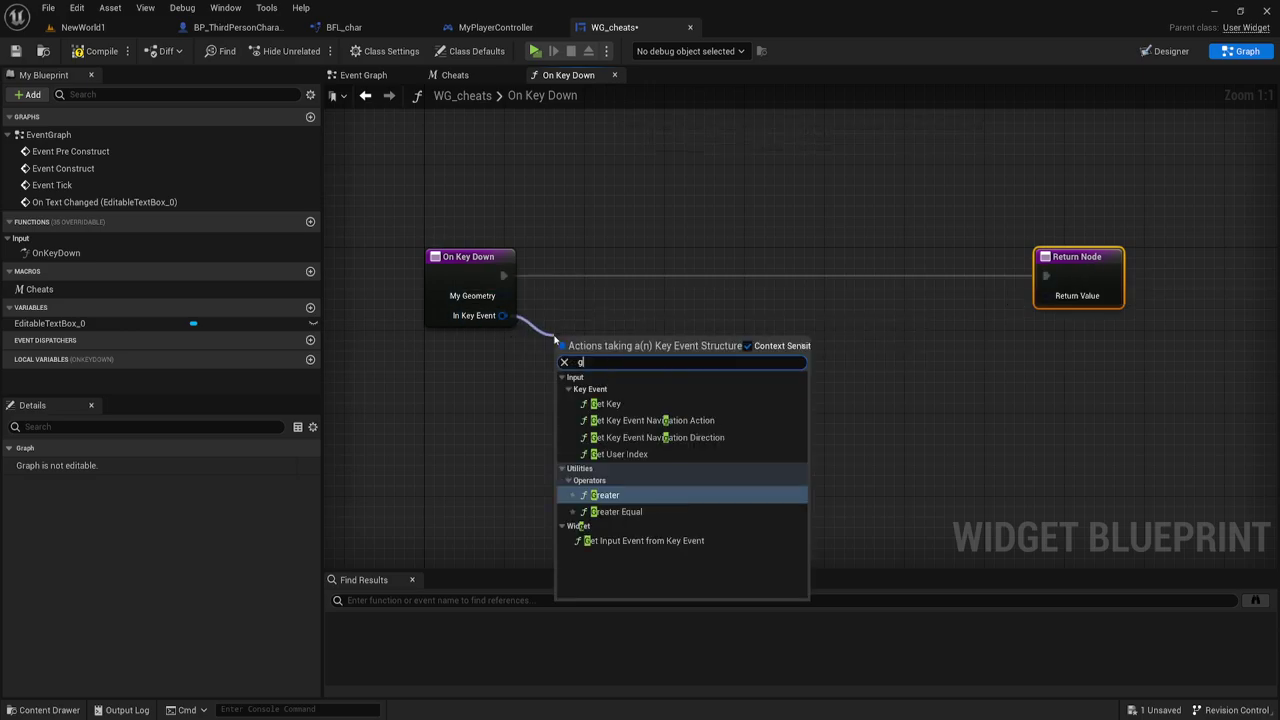
type("et key")
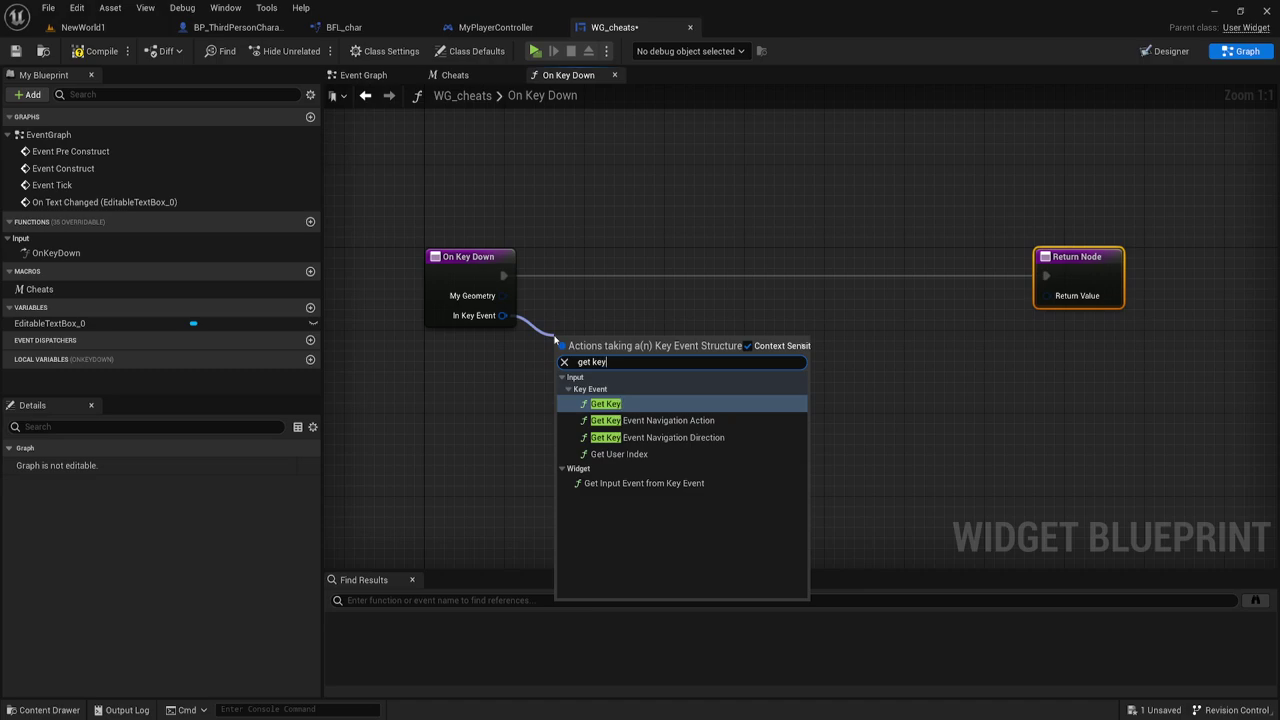
left_click(619, 408)
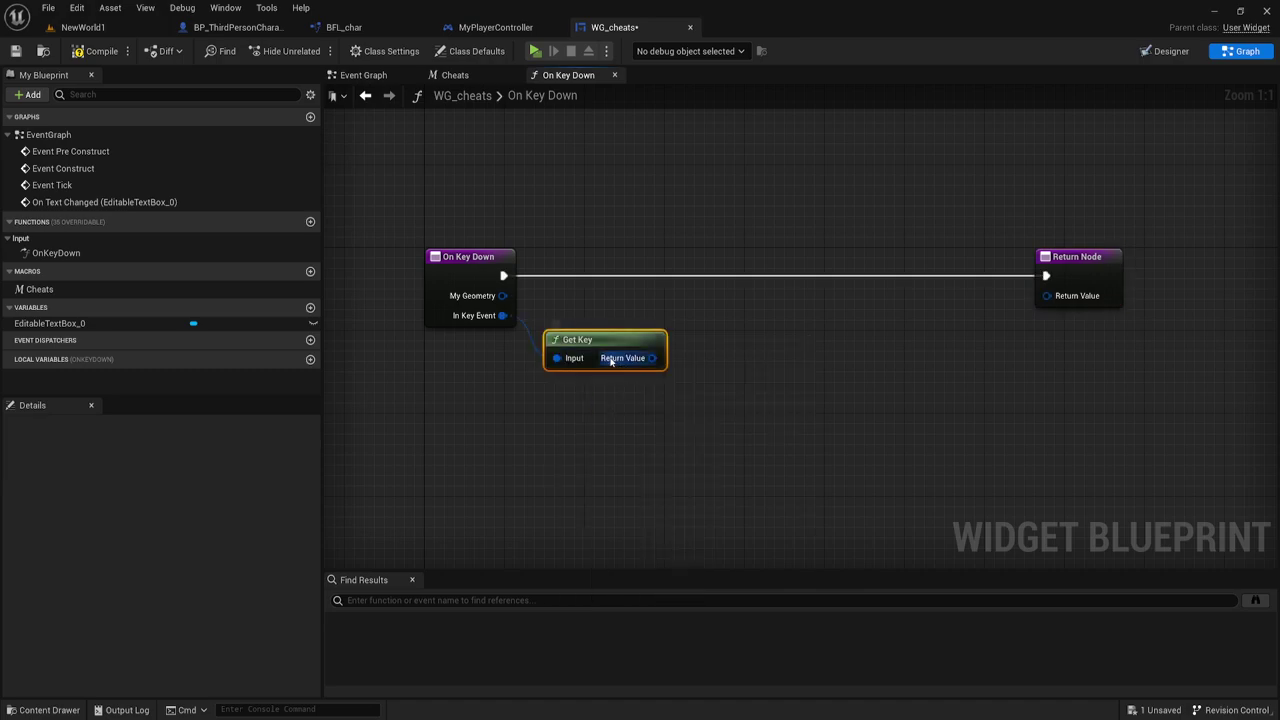
left_click_drag(551, 349, 541, 328)
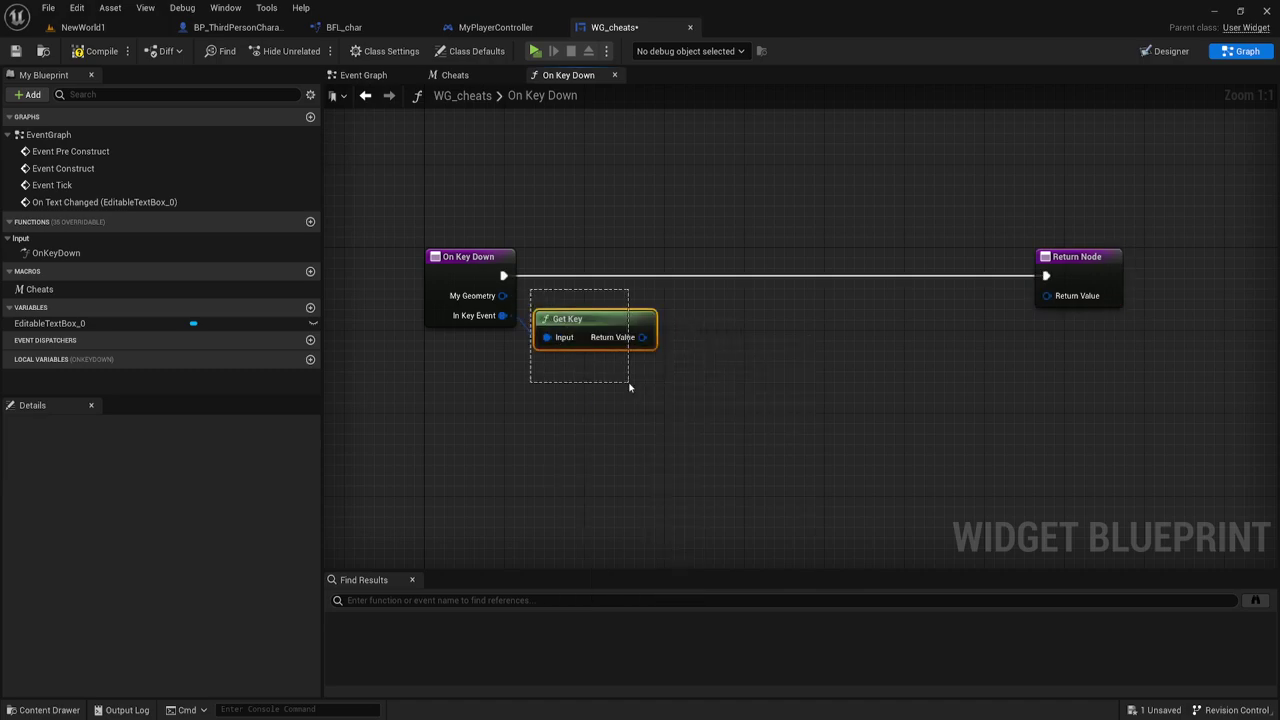
Step: Compare the pressed key to Scroll Lock with an Equal node and add a Branch
left_click_drag(643, 337, 681, 370)
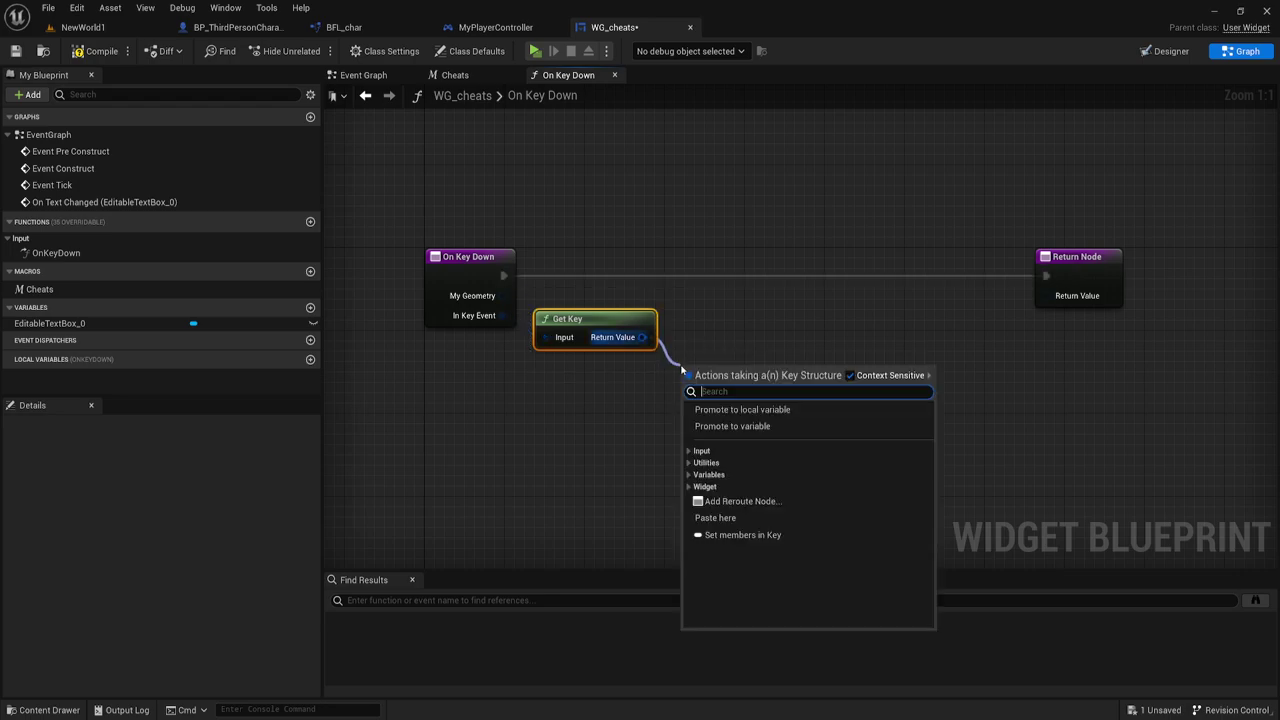
type("==")
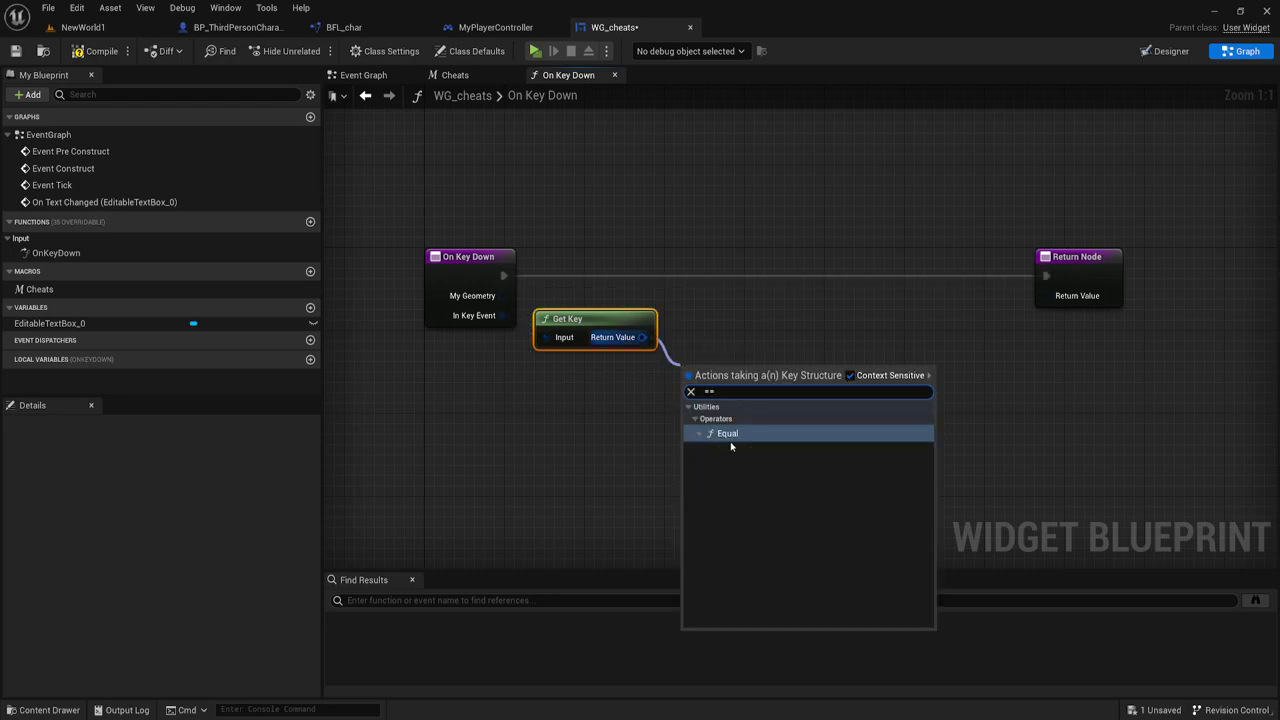
left_click(732, 433)
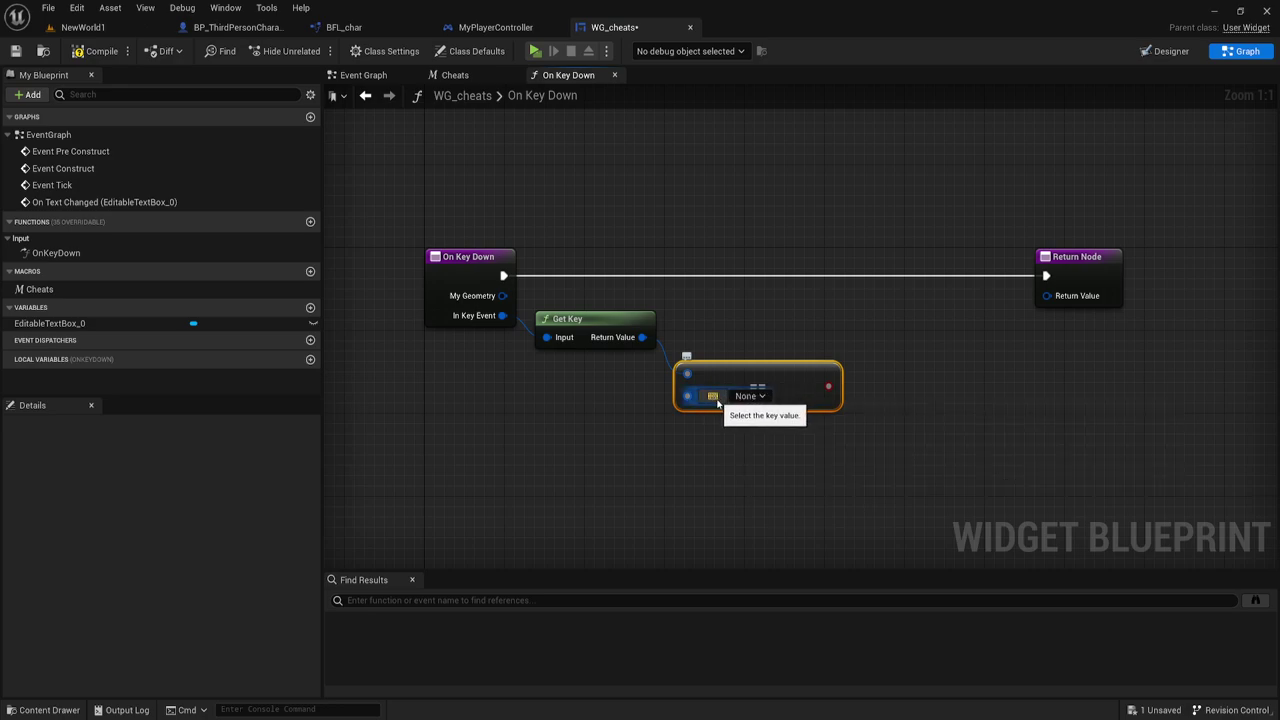
key("Scroll_Lock")
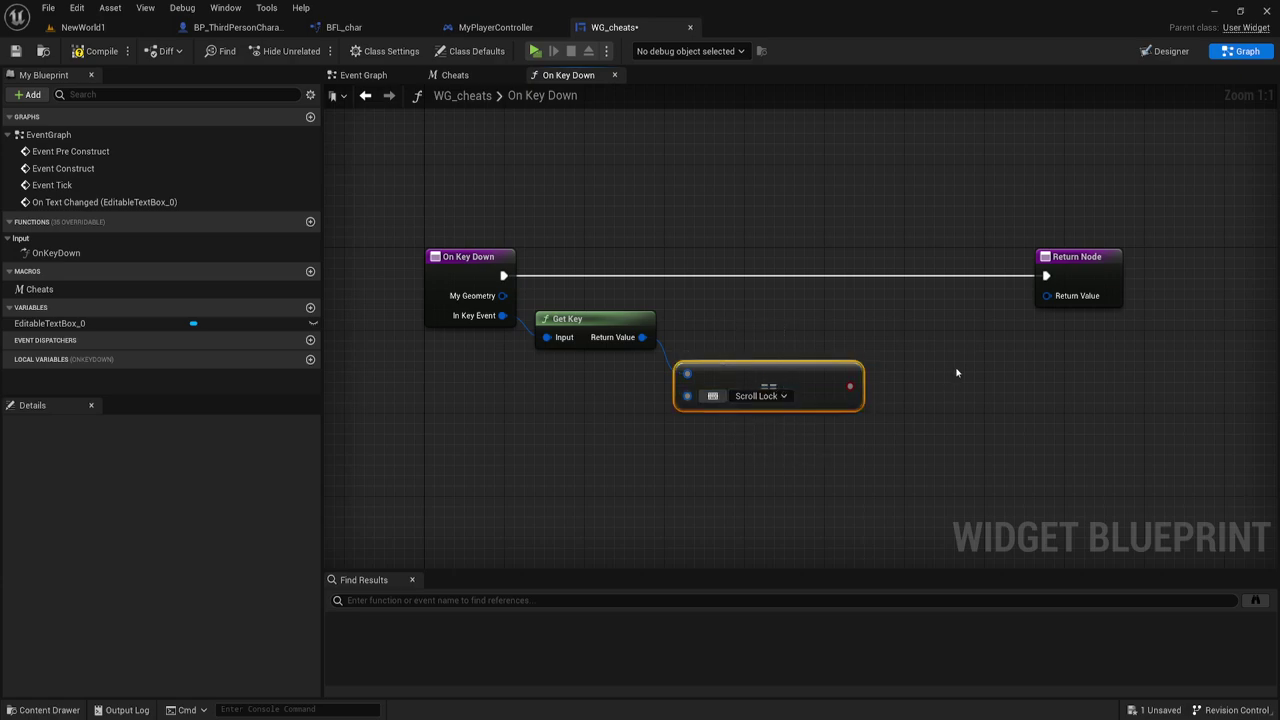
right_click_drag(956, 373, 925, 381)
left_click(830, 268)
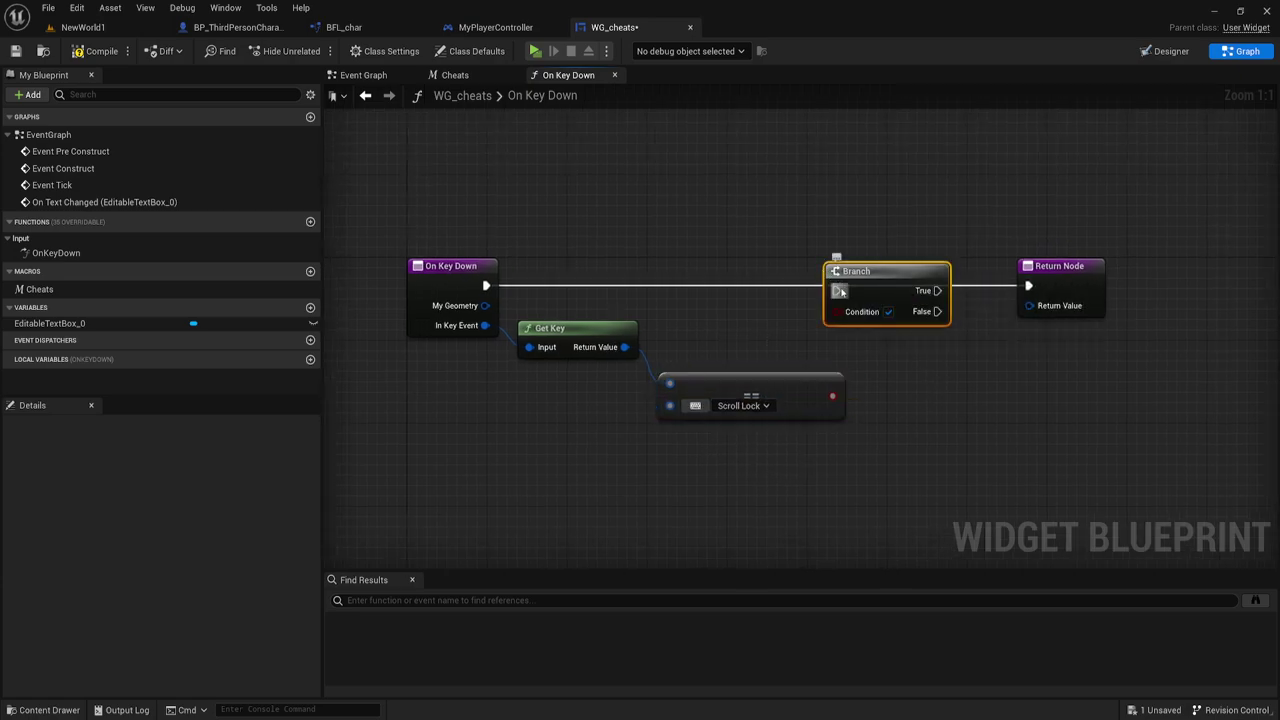
Step: Wire On Key Down into the Branch, using the Equal result as its condition
left_click_drag(840, 291, 485, 286)
left_click_drag(836, 311, 838, 339)
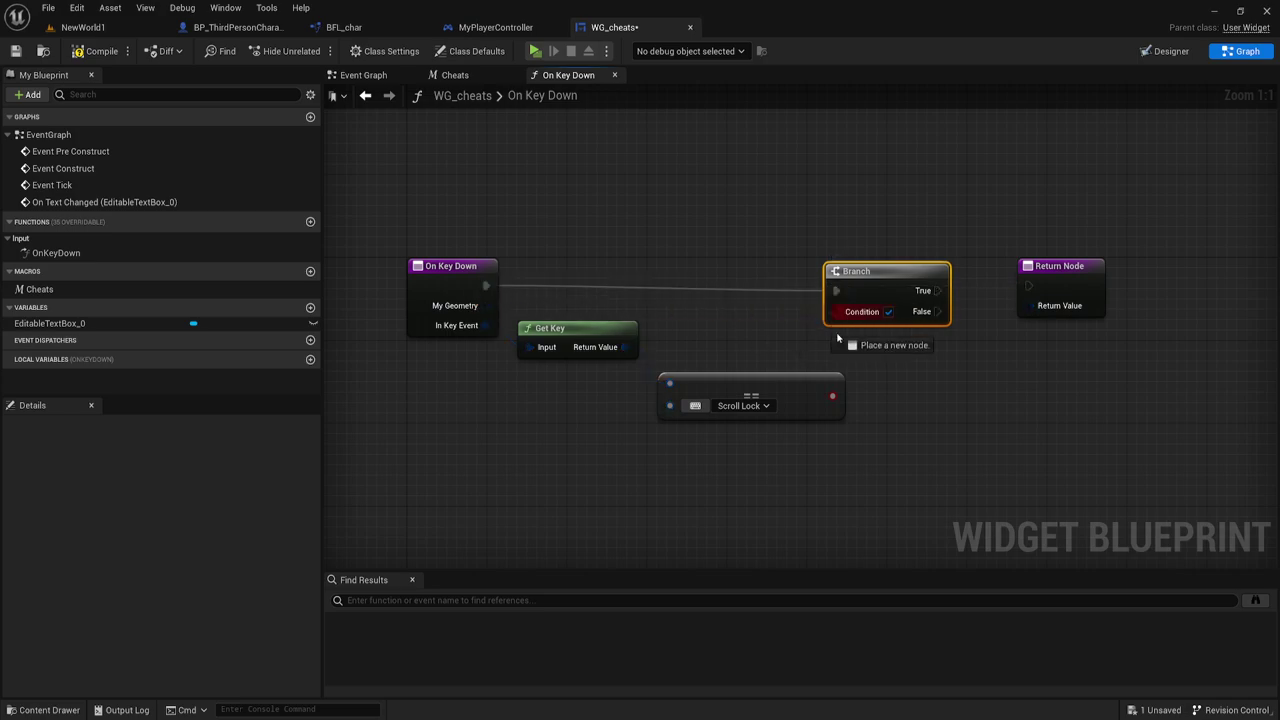
left_click_drag(829, 398, 829, 399)
left_click_drag(860, 271, 872, 256)
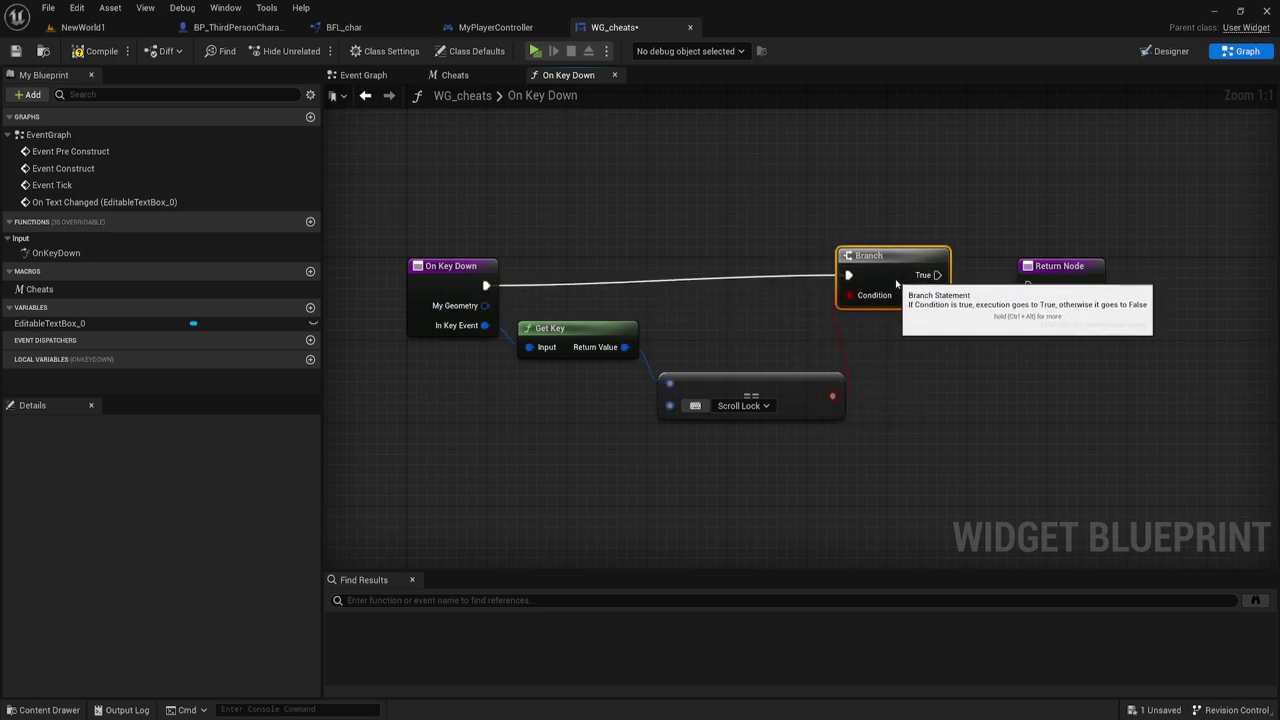
right_click_drag(977, 366, 782, 353)
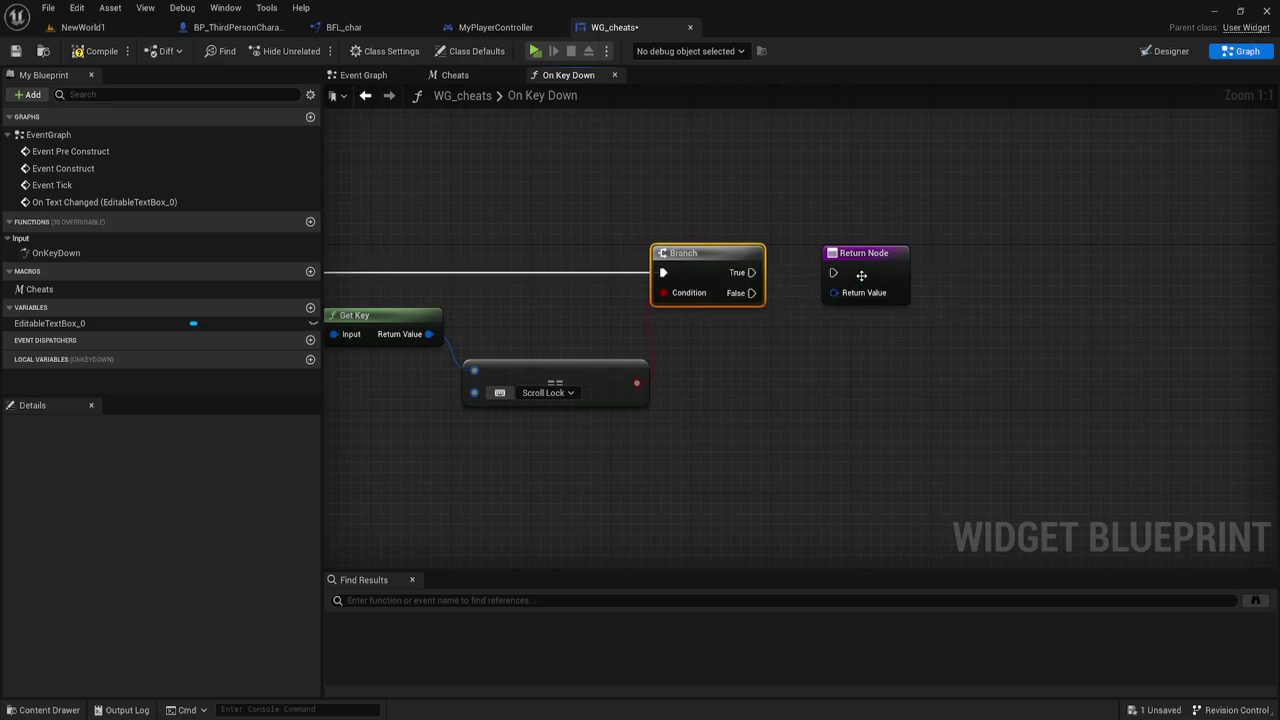
left_click_drag(877, 277, 1074, 271)
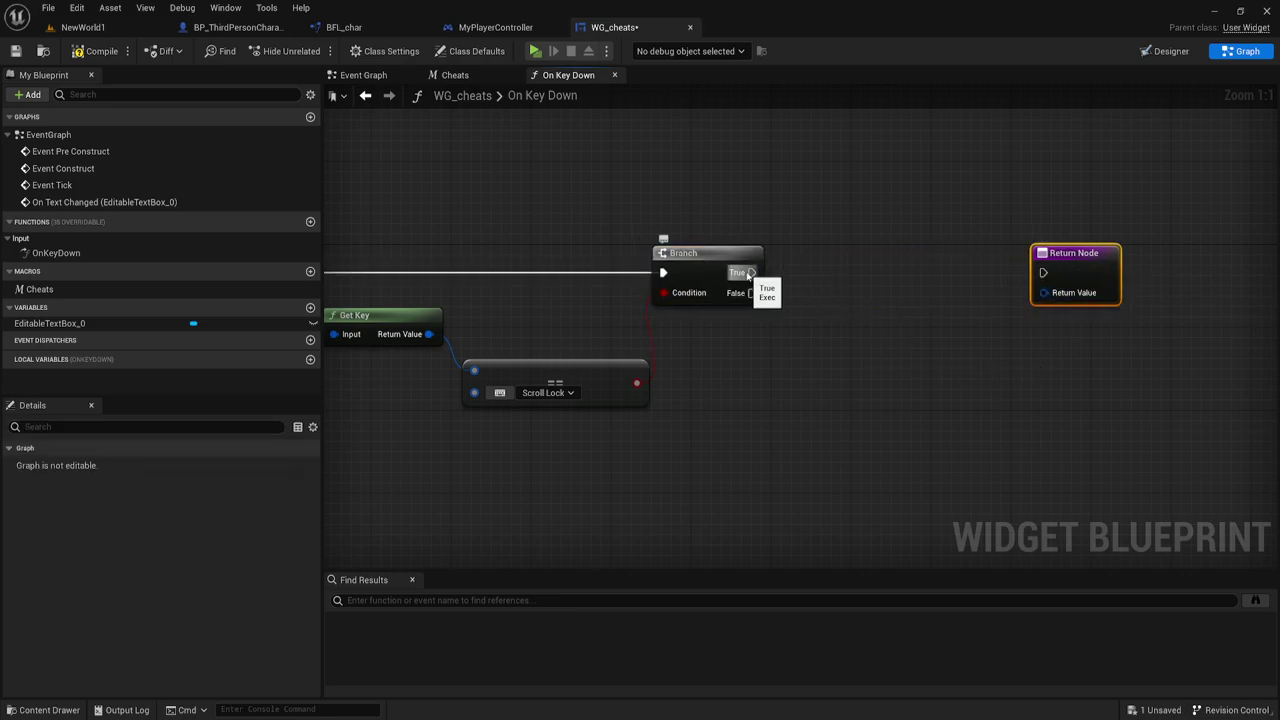
Step: Run Remove from Parent on the Branch's True path, leading into the Return Node
left_click_drag(749, 274, 820, 267)
type("re")
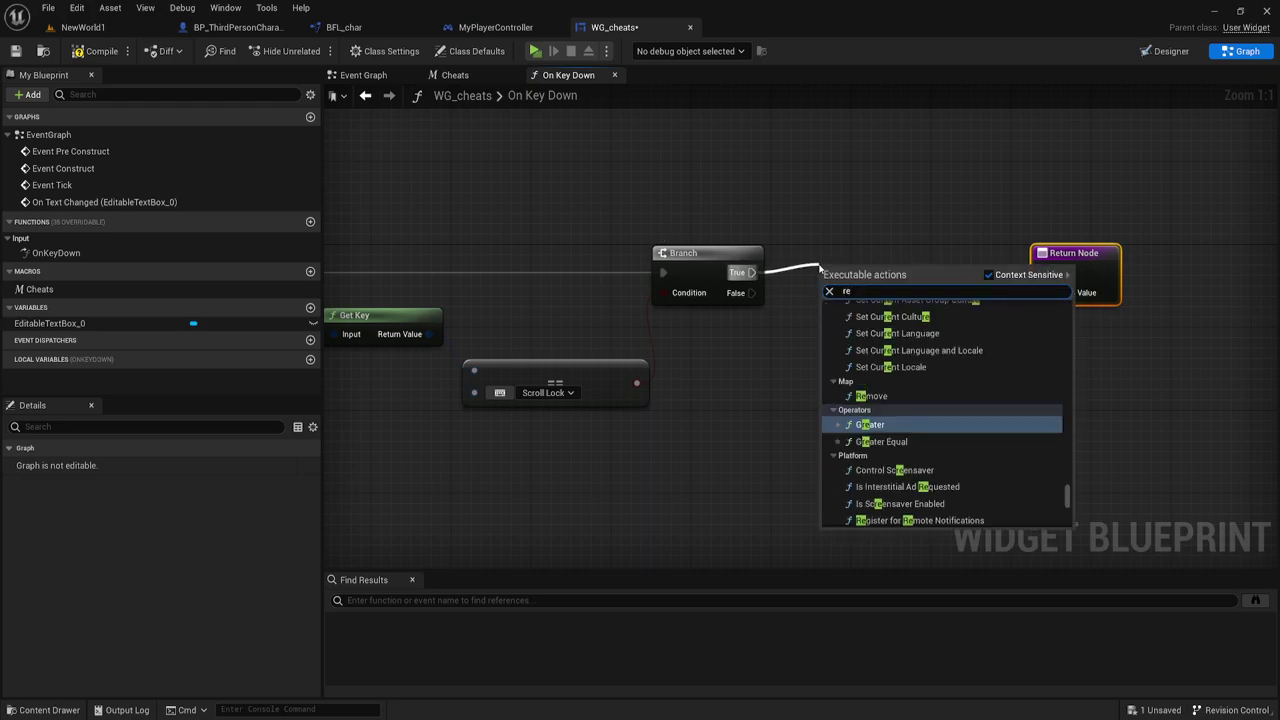
type("move f")
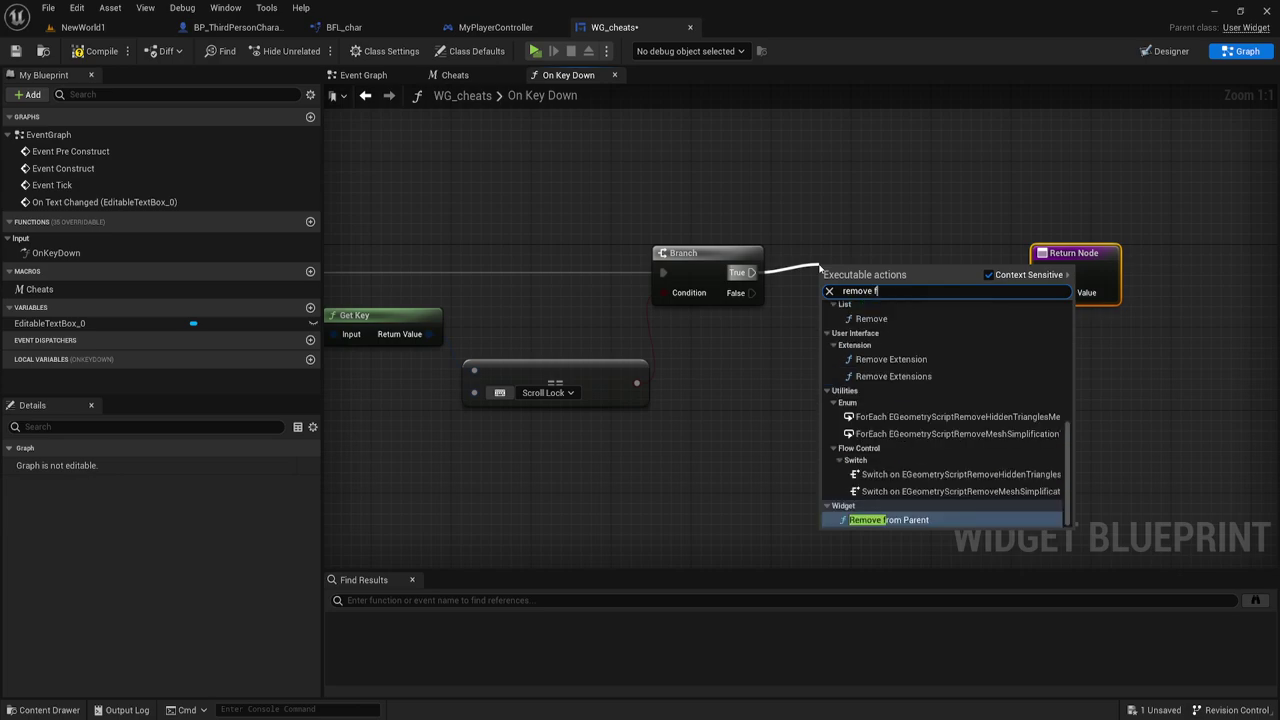
type("r")
left_click(900, 519)
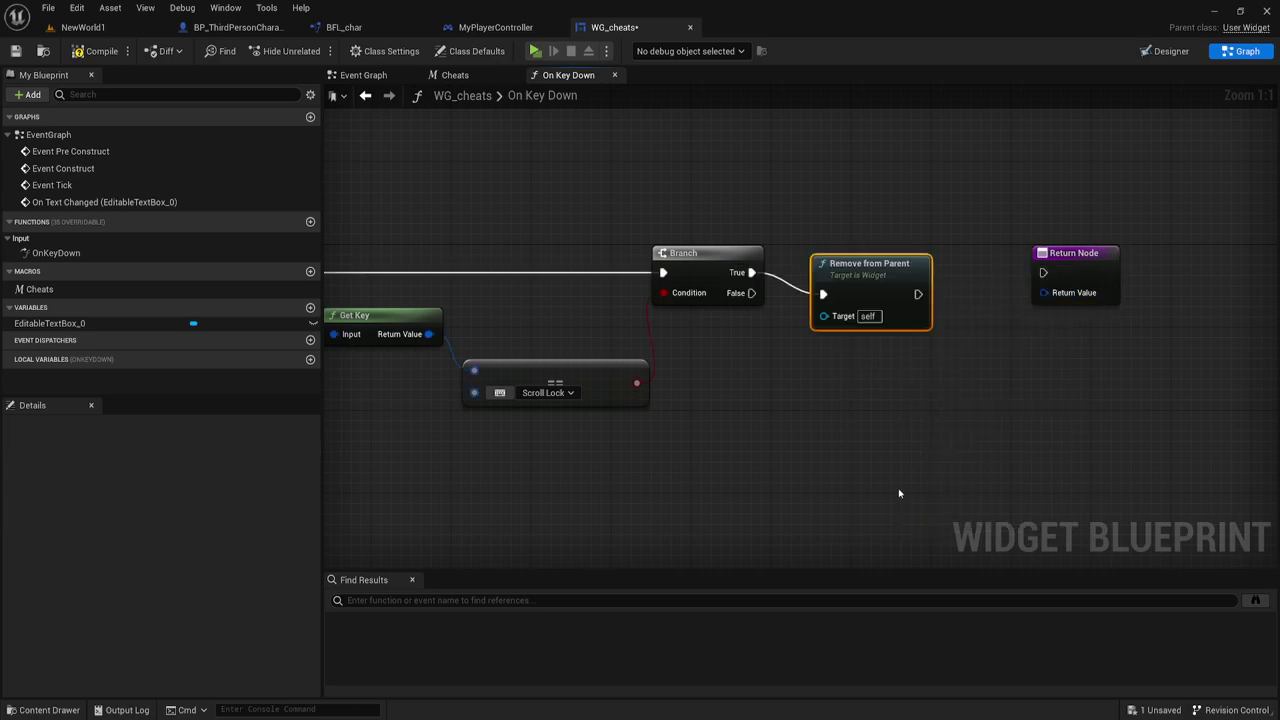
mouse_move(938, 273)
left_mouse_down()
mouse_move(1044, 272)
mouse_move(992, 363)
left_mouse_up()
Step: Feed the Return Node a Handled reply and place it beside the node
type("ha")
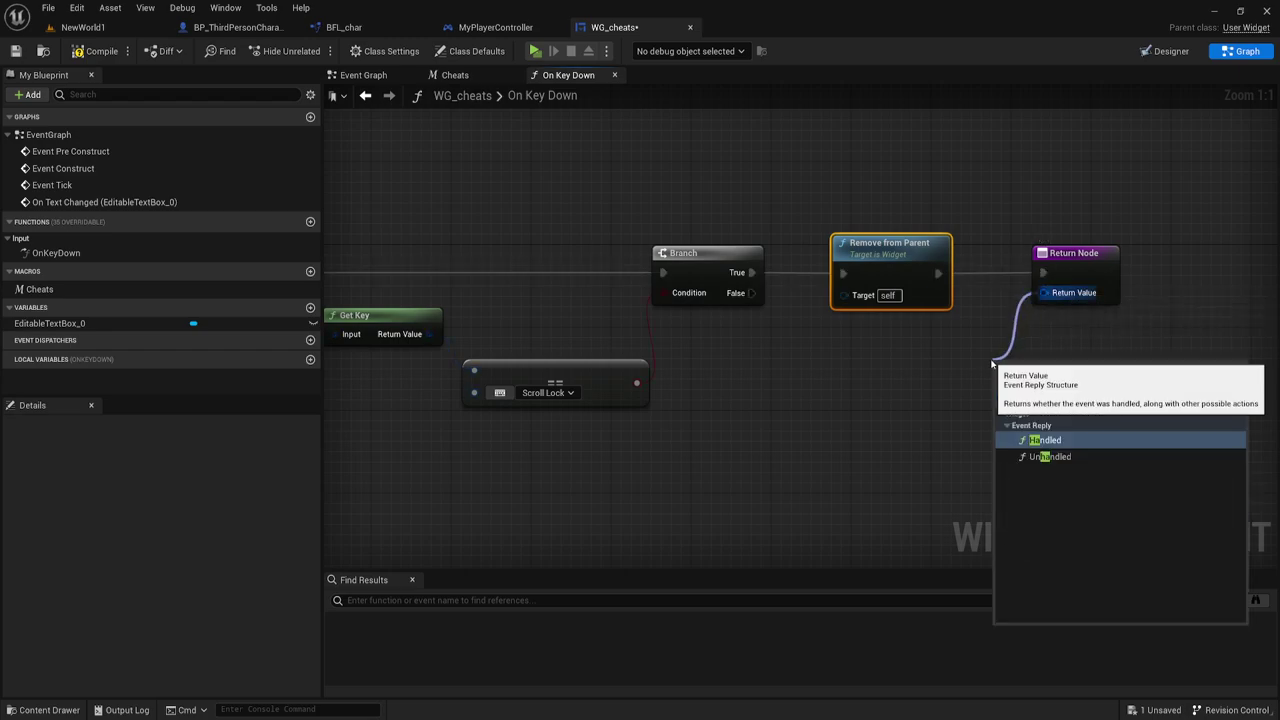
left_click(1041, 434)
left_click_drag(1032, 367, 990, 325)
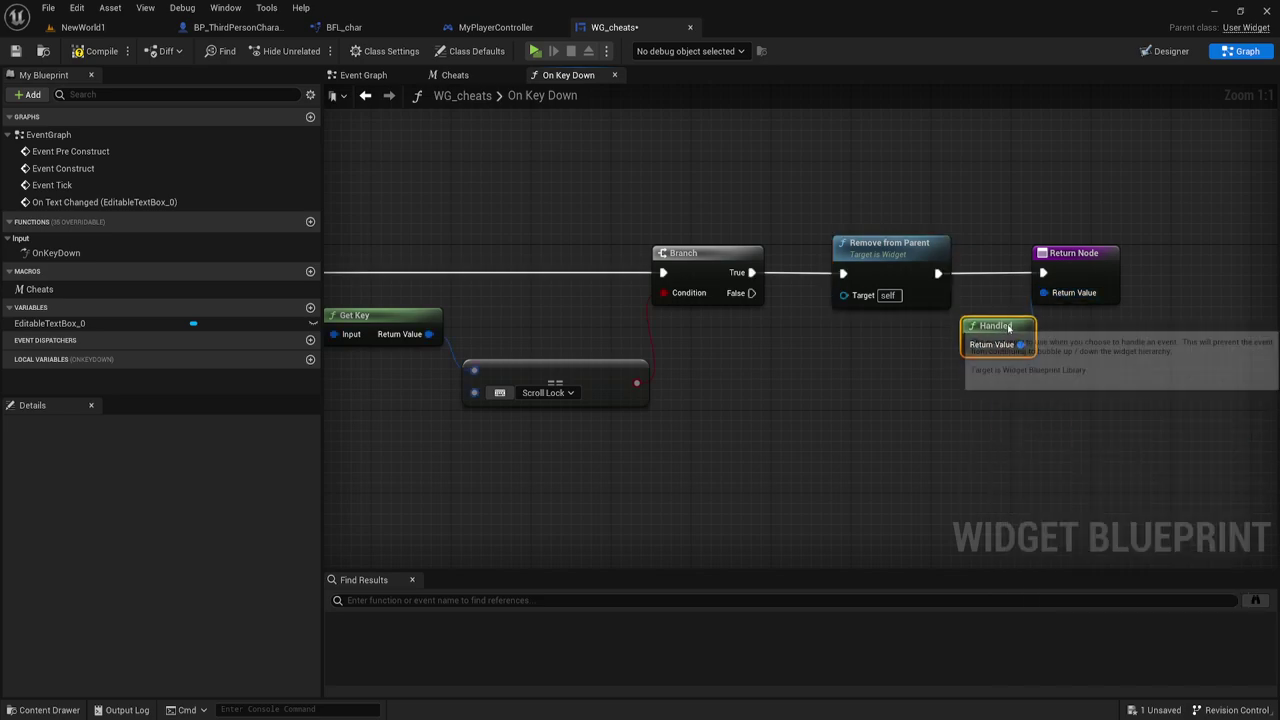
left_click_drag(1020, 200, 1083, 369)
left_click(716, 423)
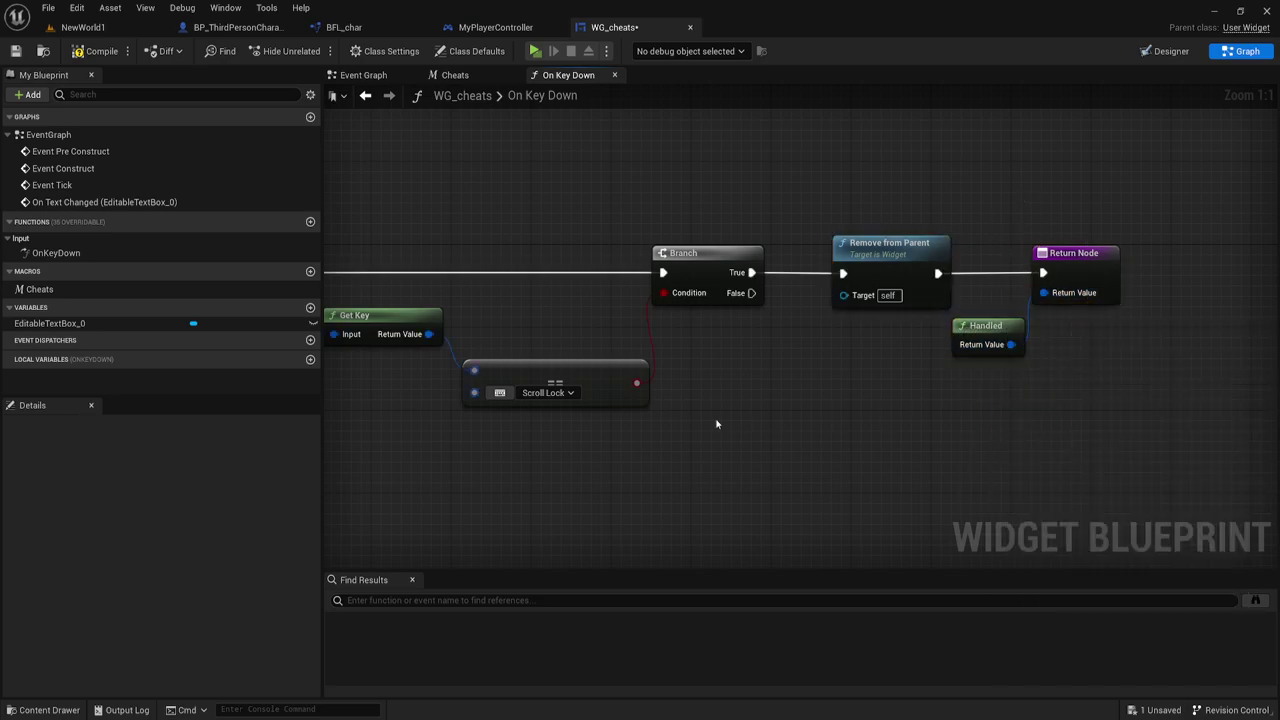
right_click_drag(792, 364, 706, 354)
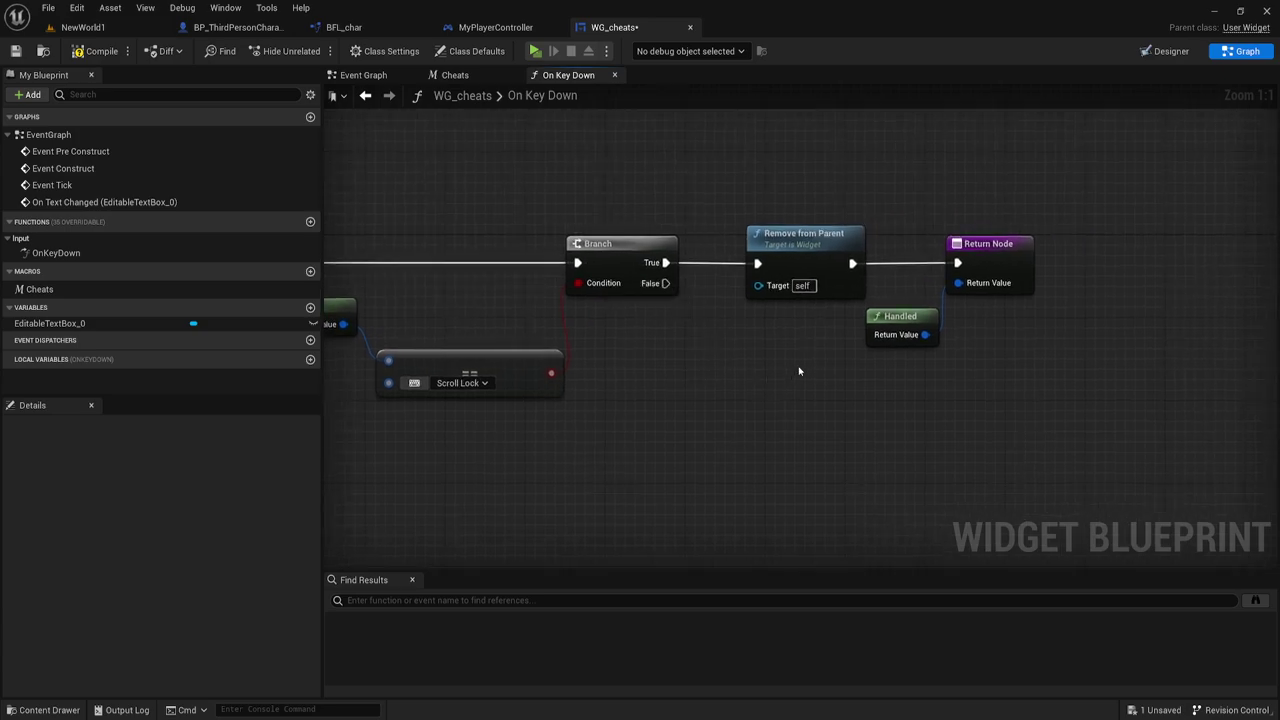
left_click_drag(940, 188, 1031, 368)
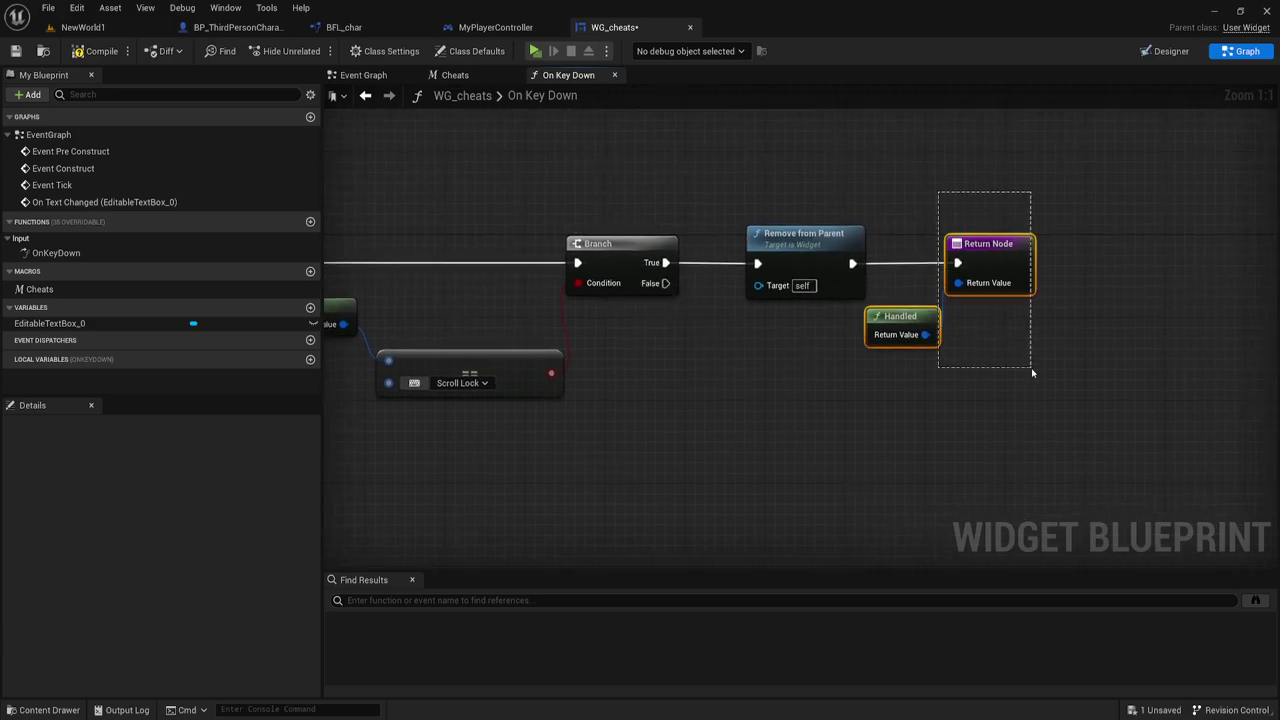
left_click(760, 405)
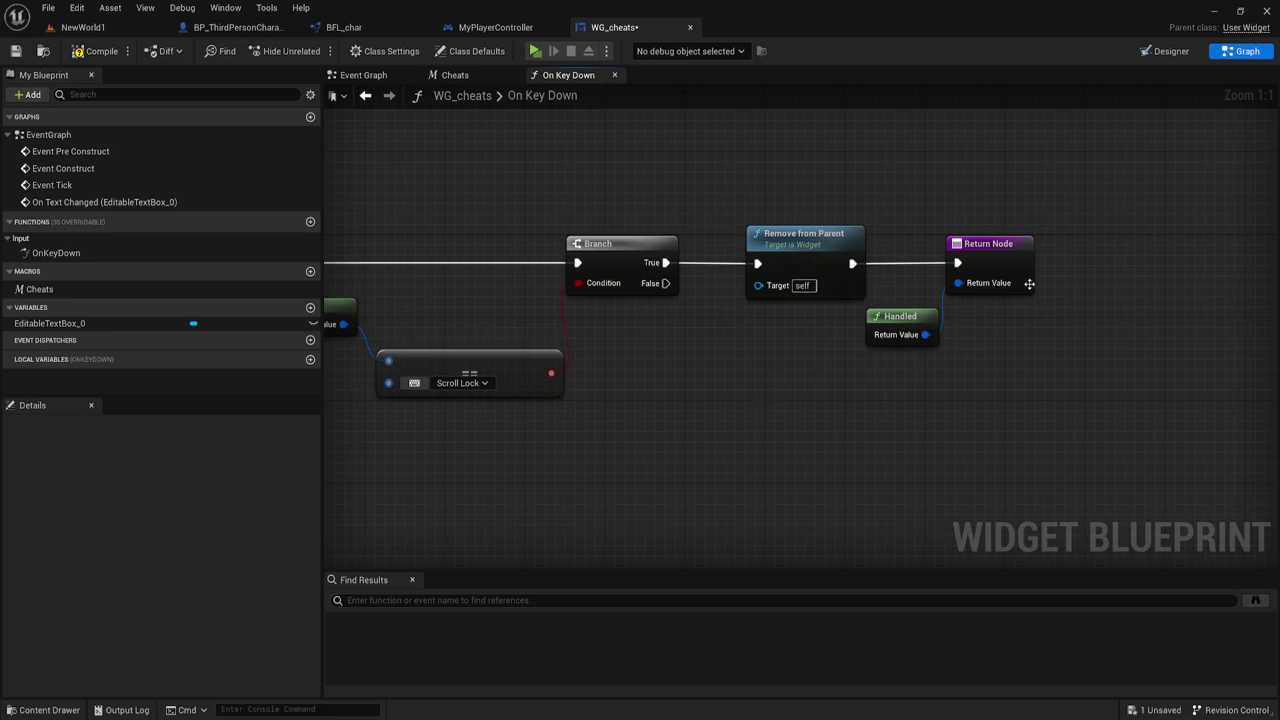
Step: Add a second Return Node on the Branch's False path with a new Unhandled reply
key("ctrl+v")
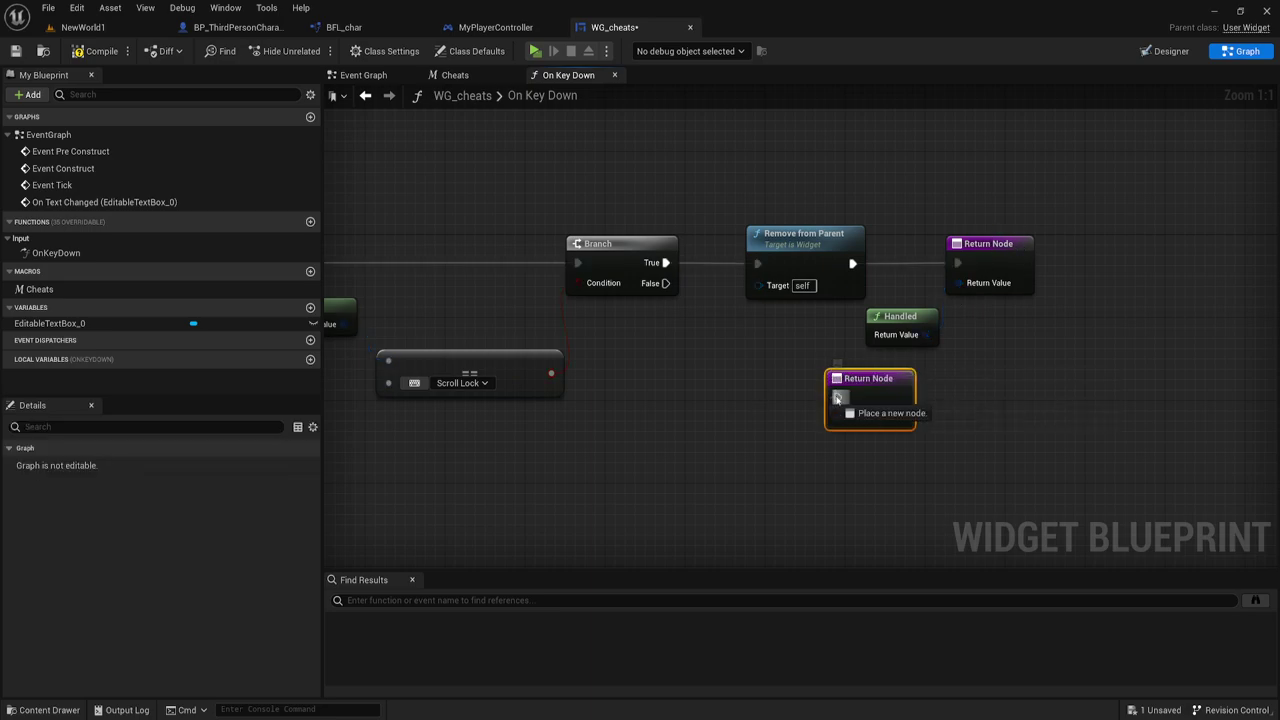
left_click_drag(837, 397, 665, 283)
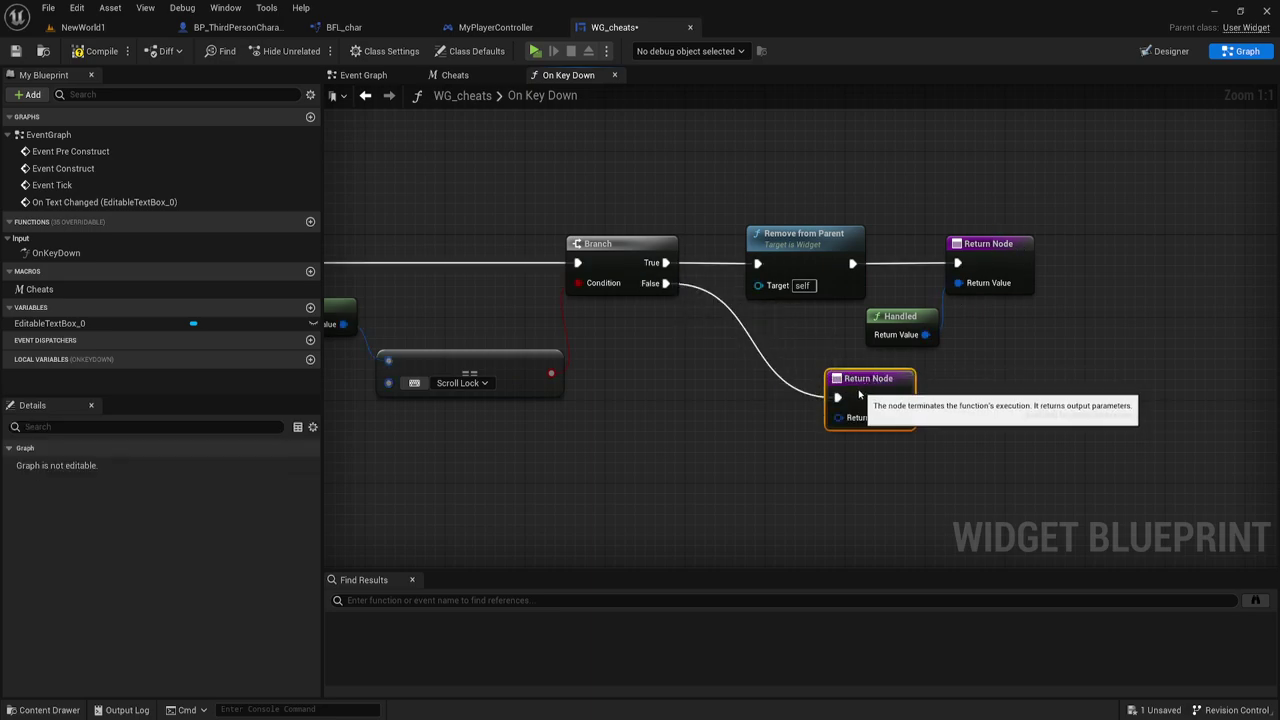
left_click_drag(838, 417, 739, 472)
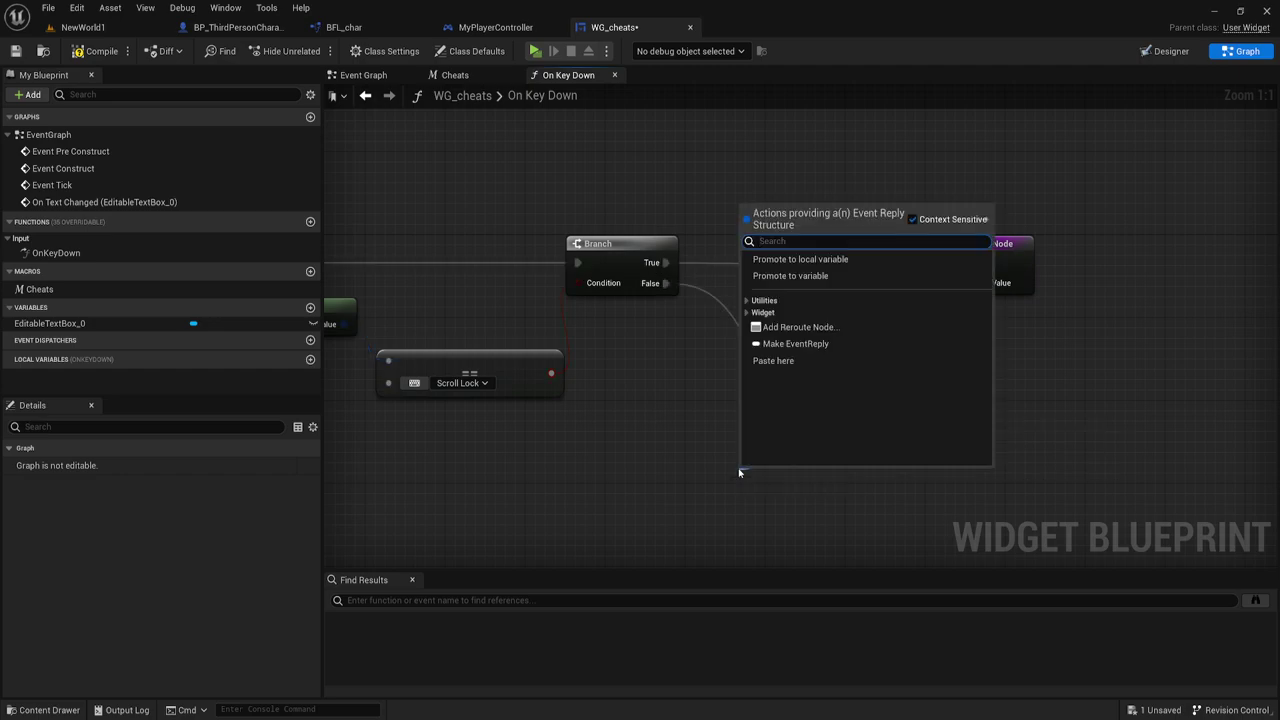
type("un")
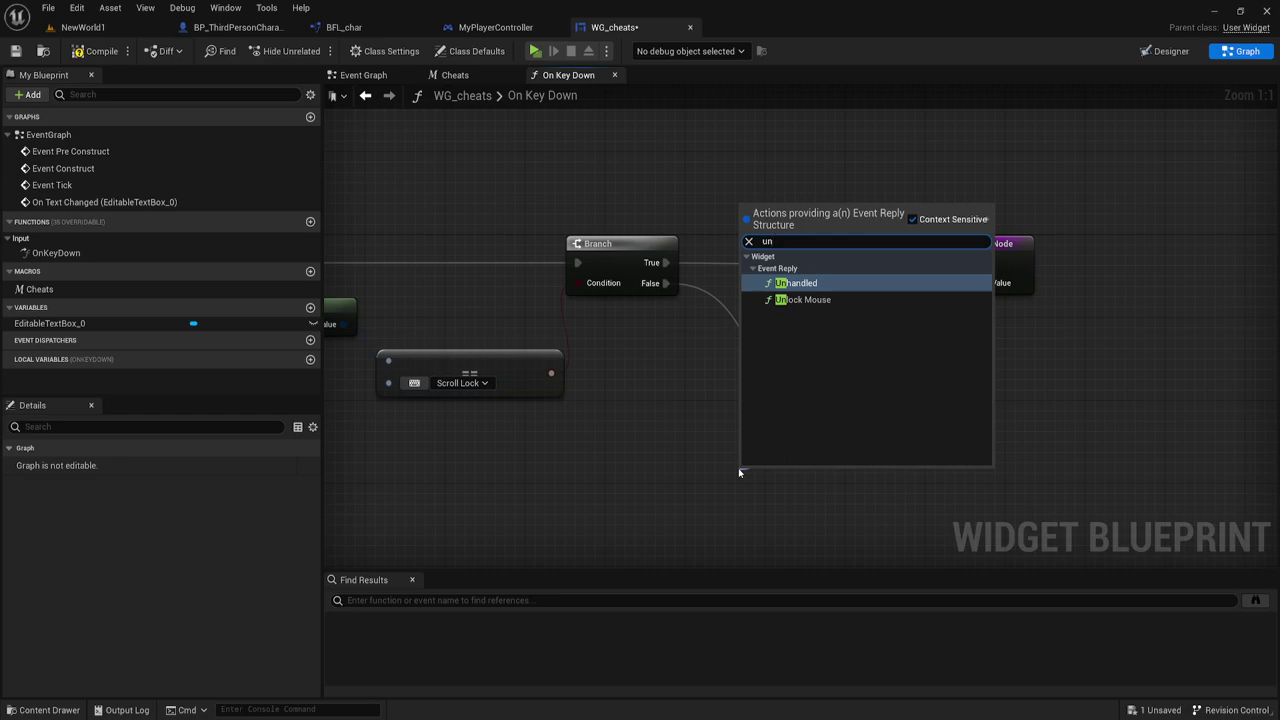
left_click(800, 284)
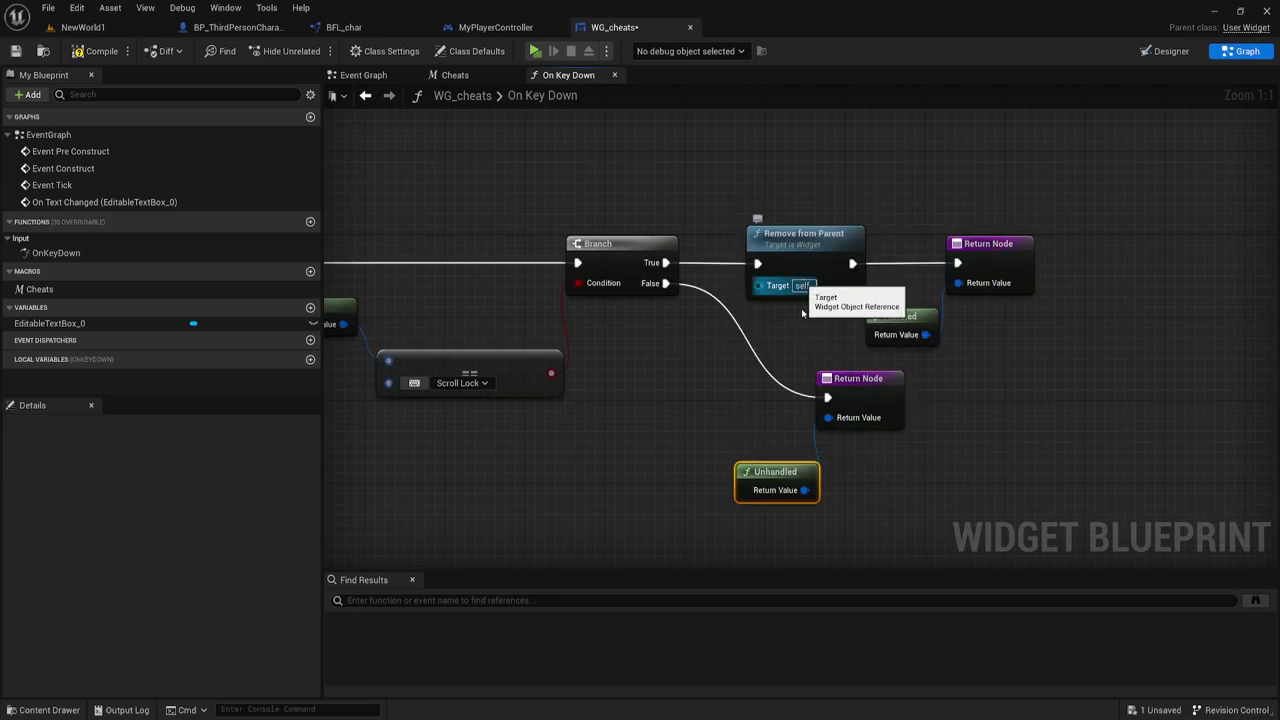
left_click_drag(777, 482, 767, 461)
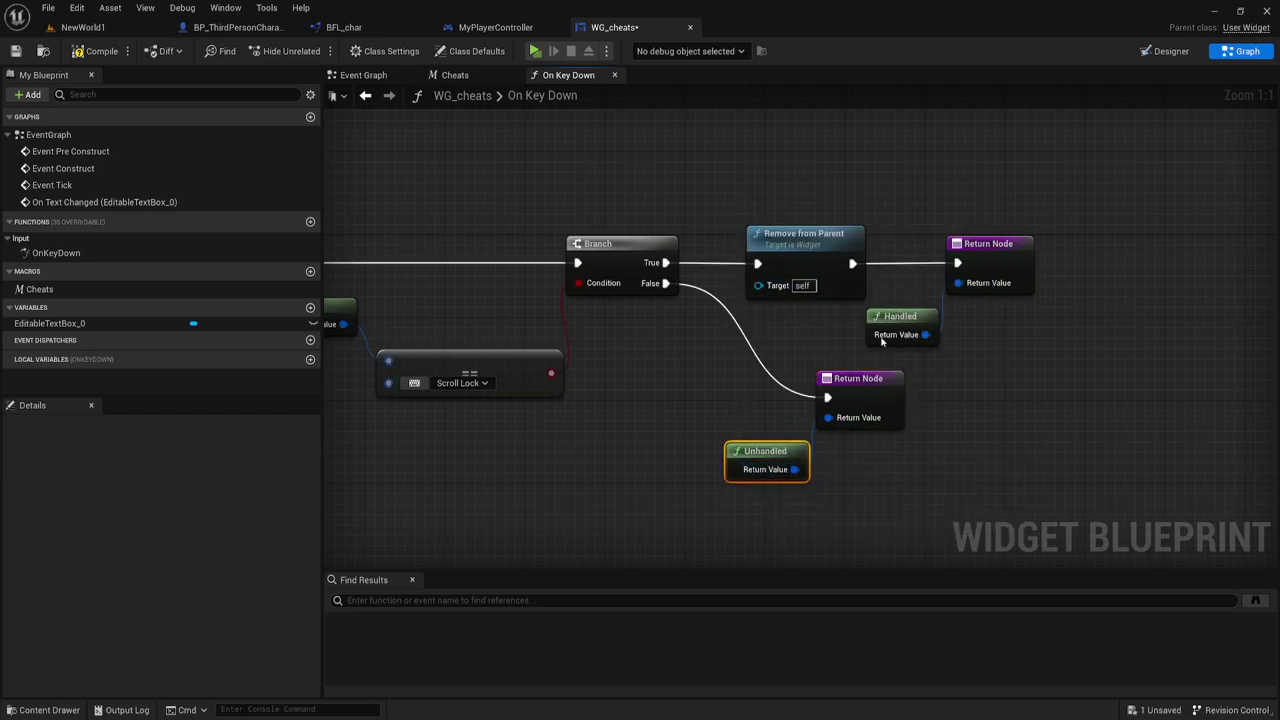
Step: Swap the replies so True returns Unhandled and False returns Handled, then play-test NewWorld1
right_click_drag(964, 453, 1041, 449)
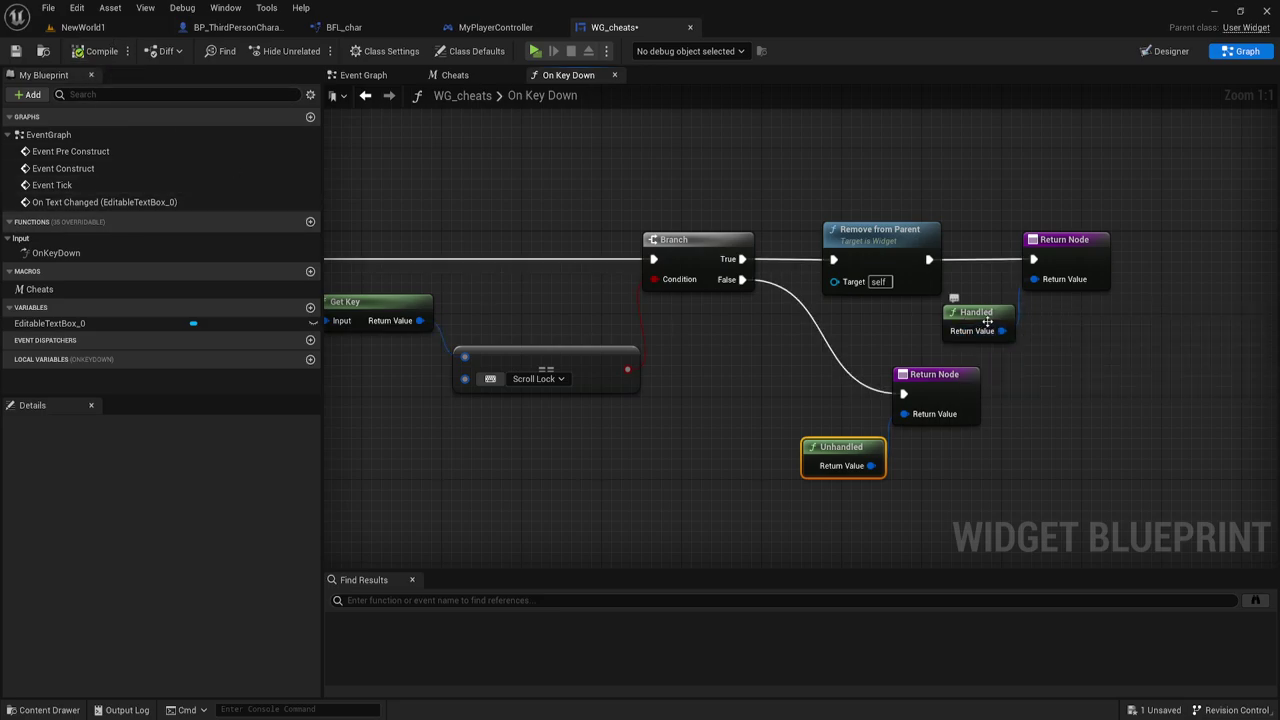
left_click_drag(975, 312, 735, 405)
left_click_drag(855, 458, 1022, 289)
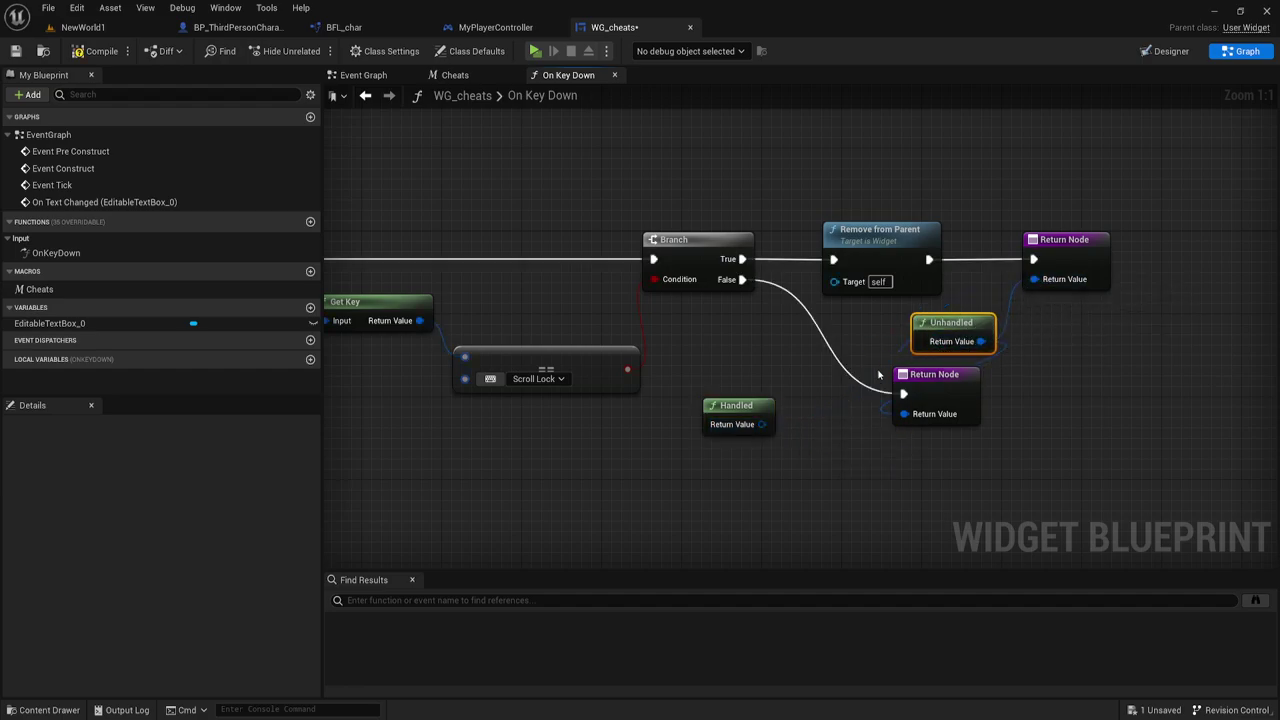
left_click_drag(763, 424, 903, 414)
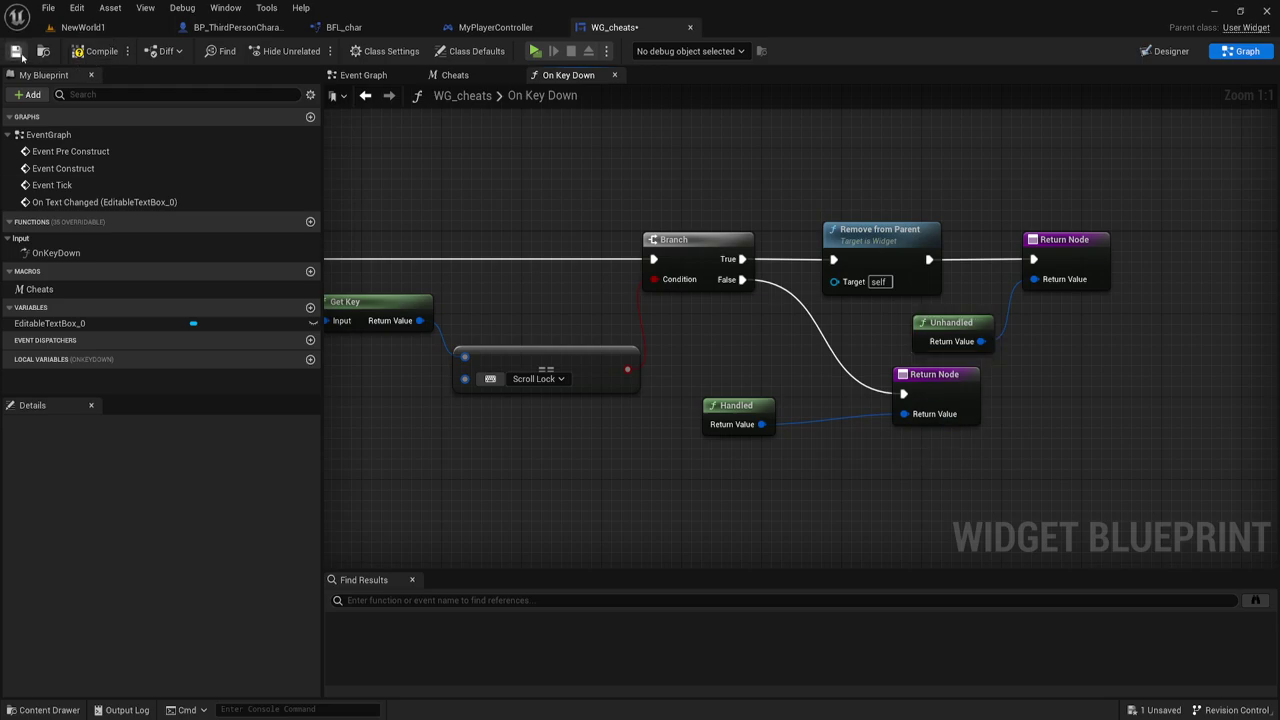
left_click(83, 27)
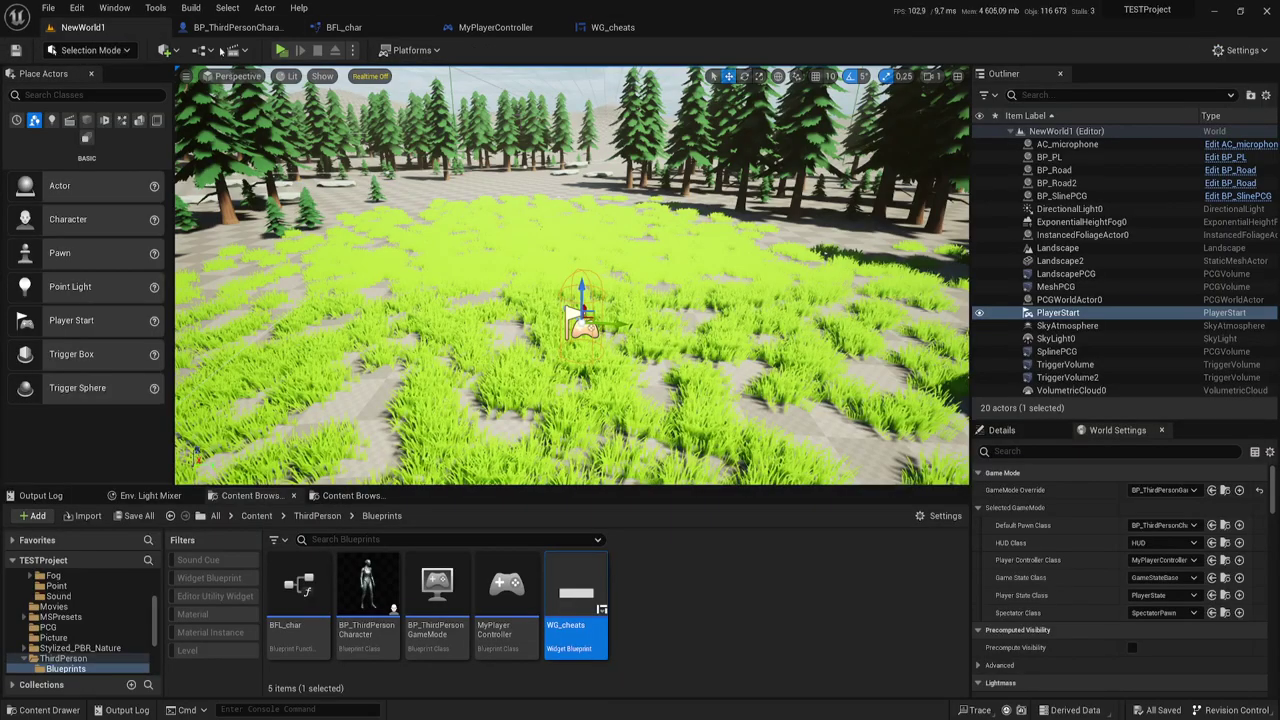
left_click(283, 50)
Step: Show and hide the cheat input box with Tab, then stop the test
key("w")
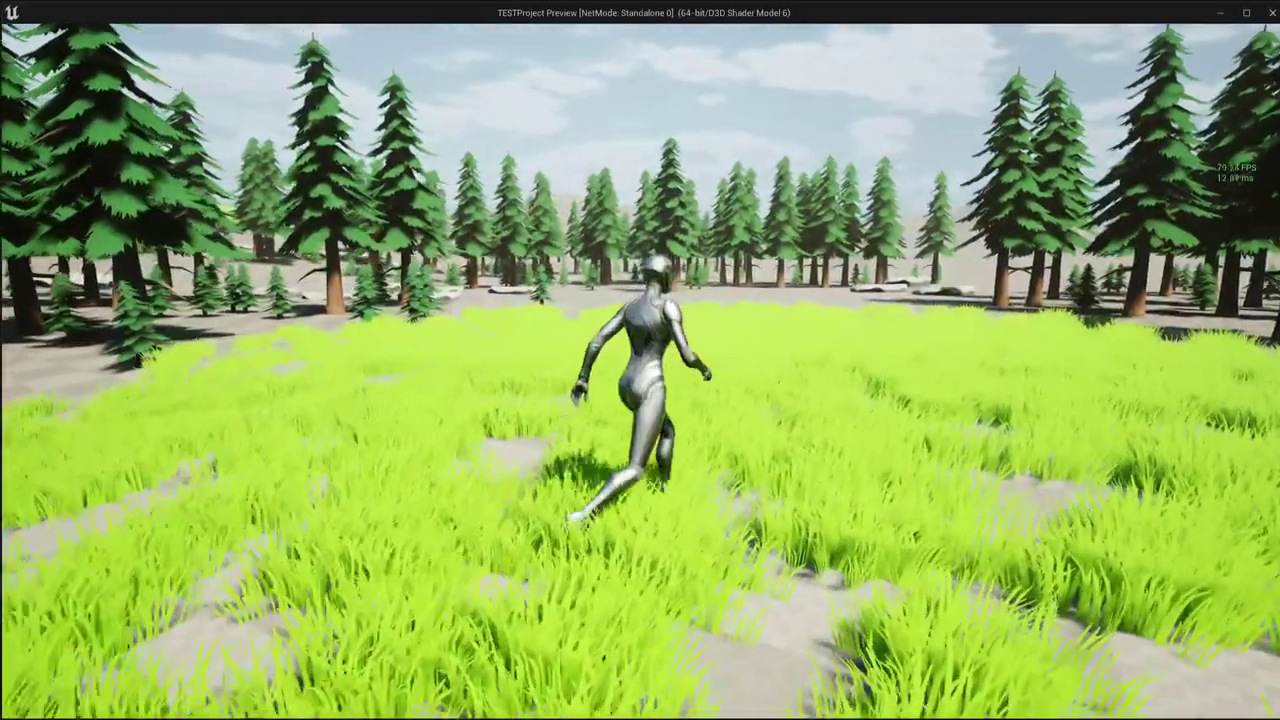
key("Tab")
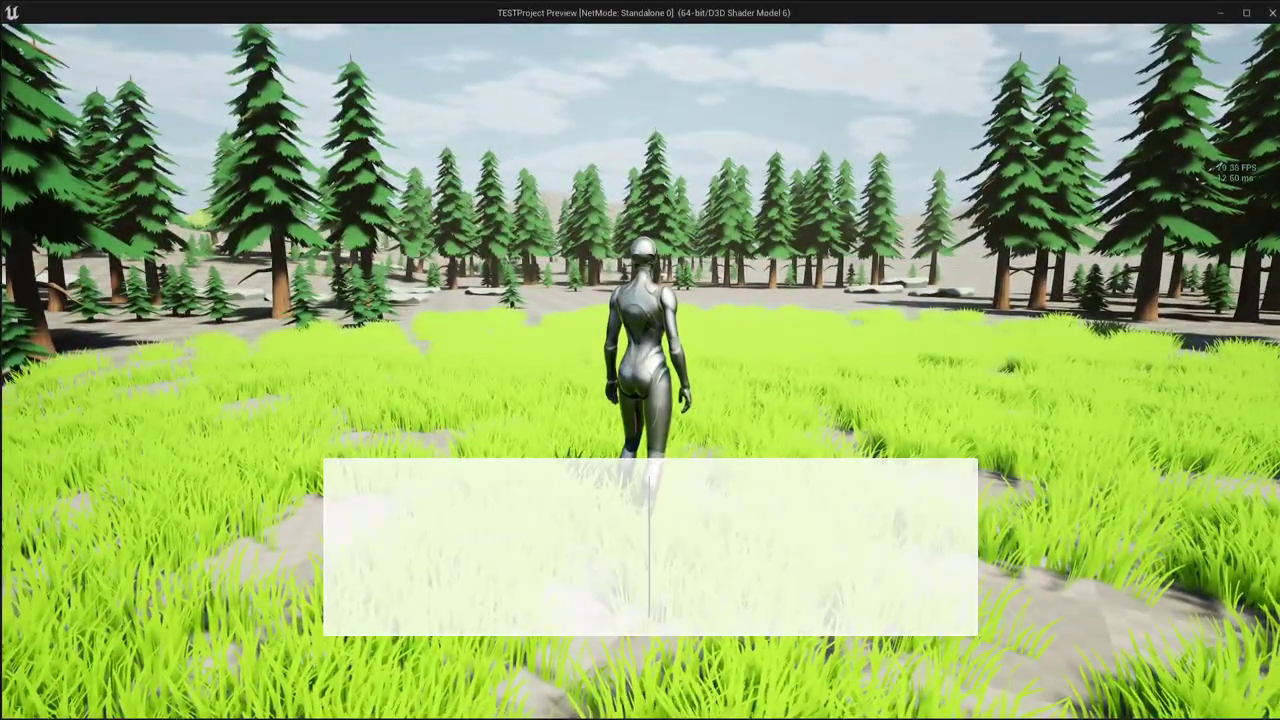
key("Tab")
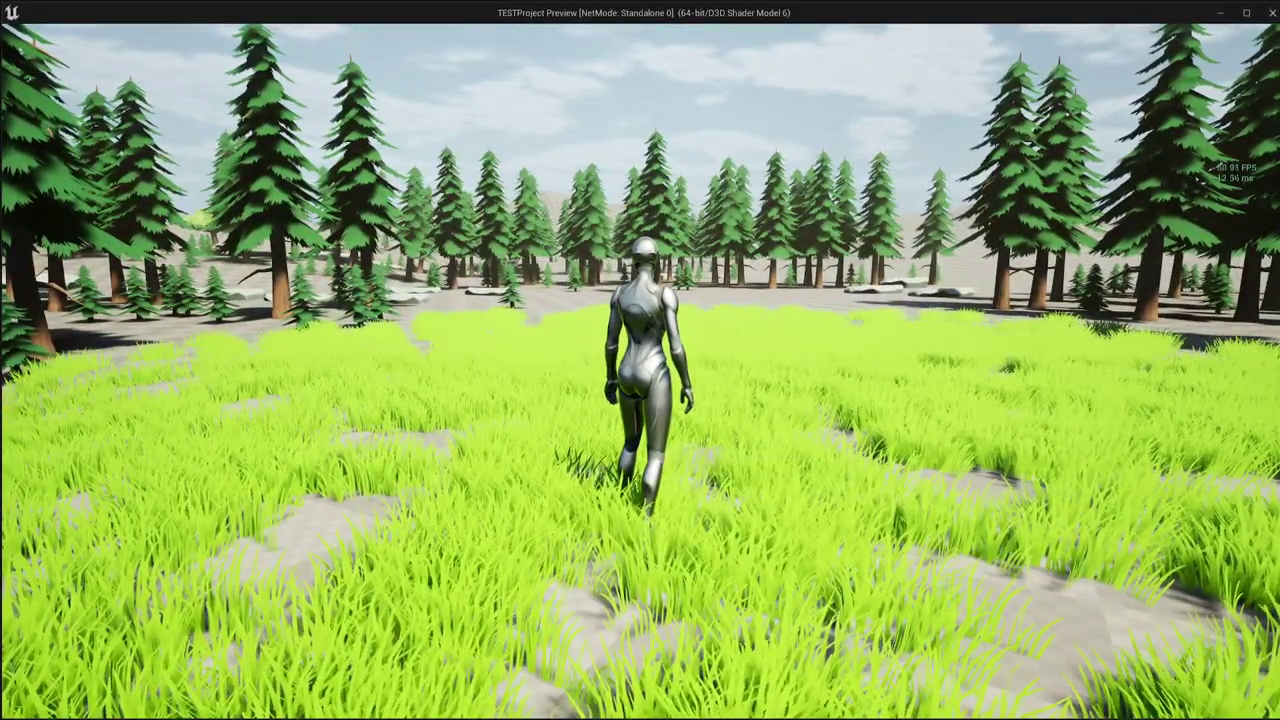
key("Escape")
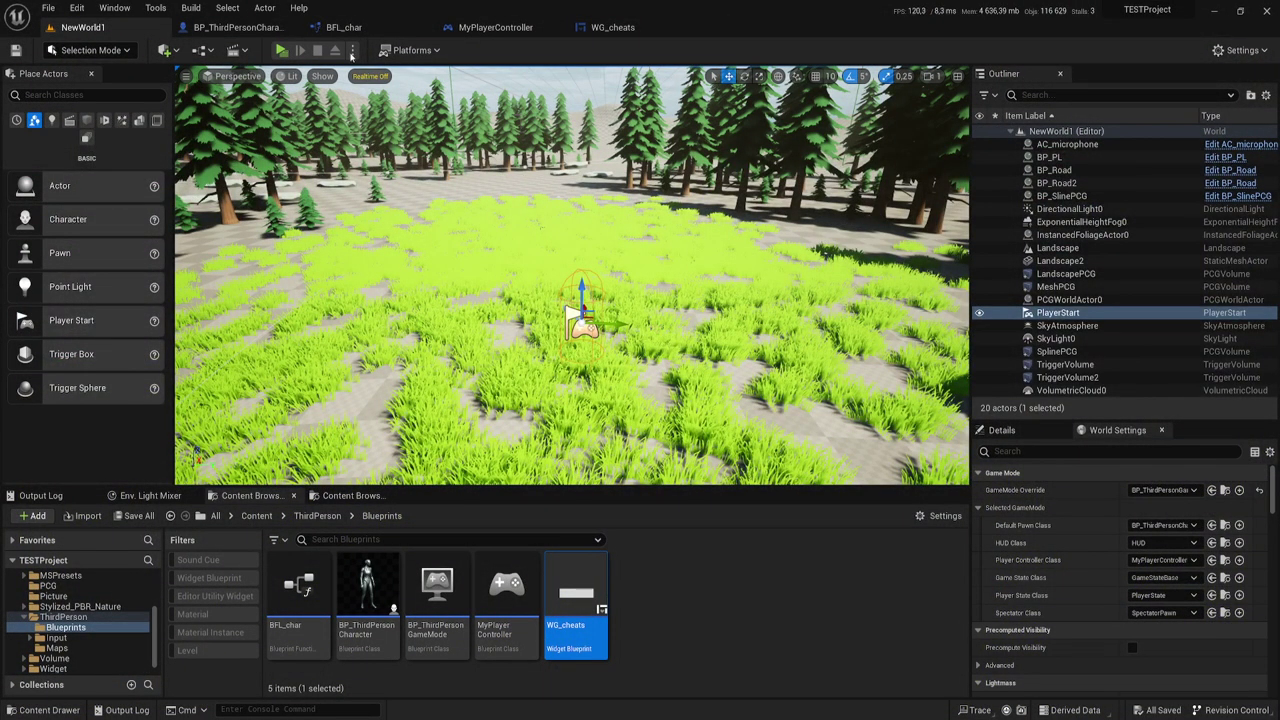
Step: Replay, open the cheat box again, stop, and return to the WG_cheats graph
key("alt+p")
key("w")
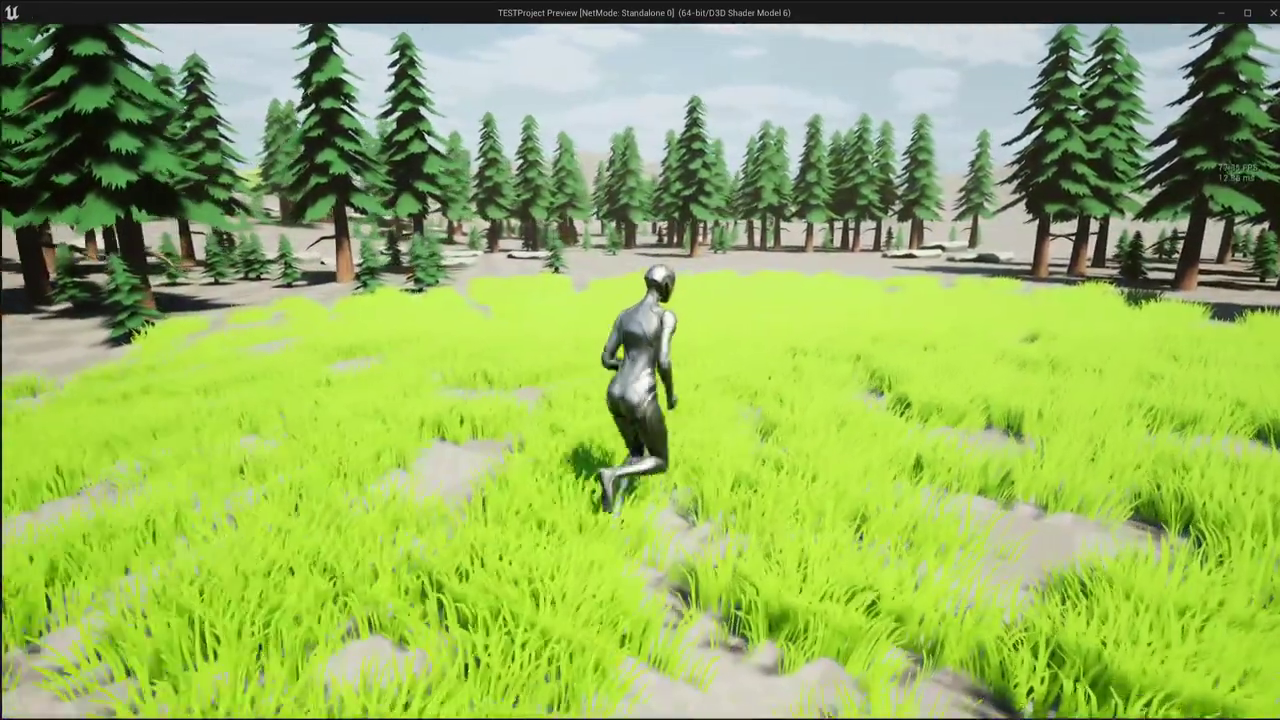
key("Tab")
key("Tab")
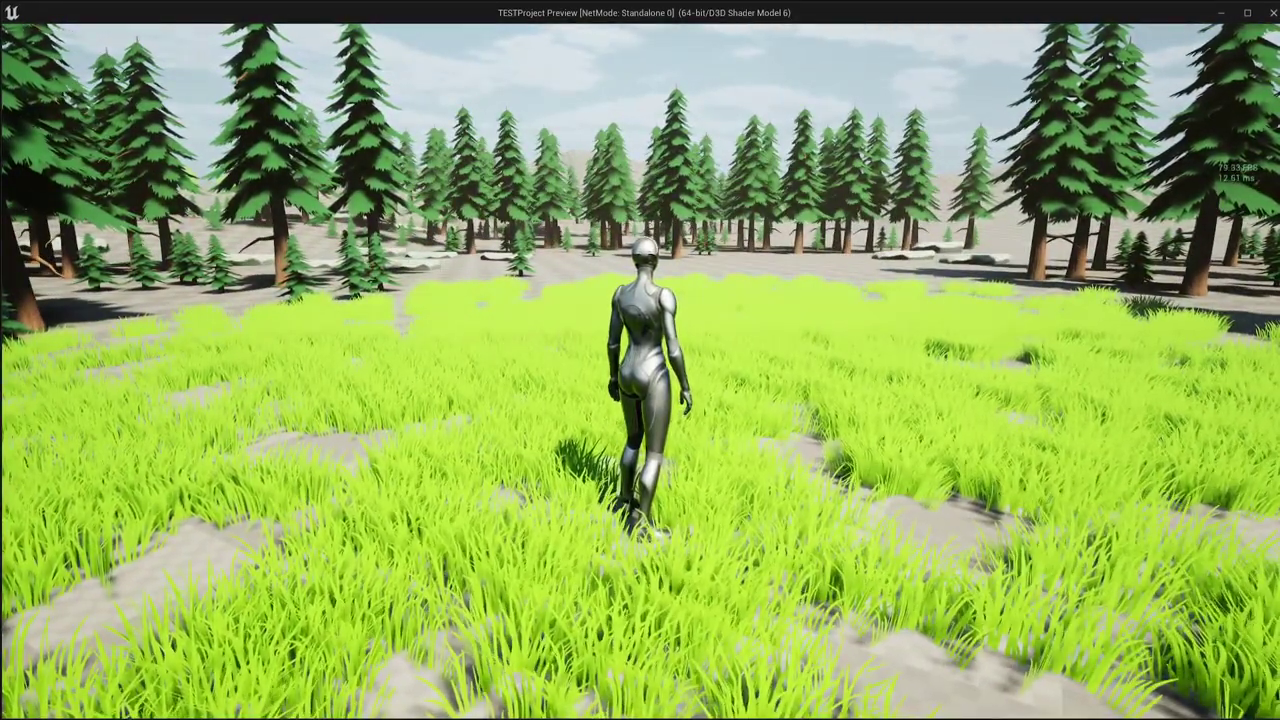
key("Escape")
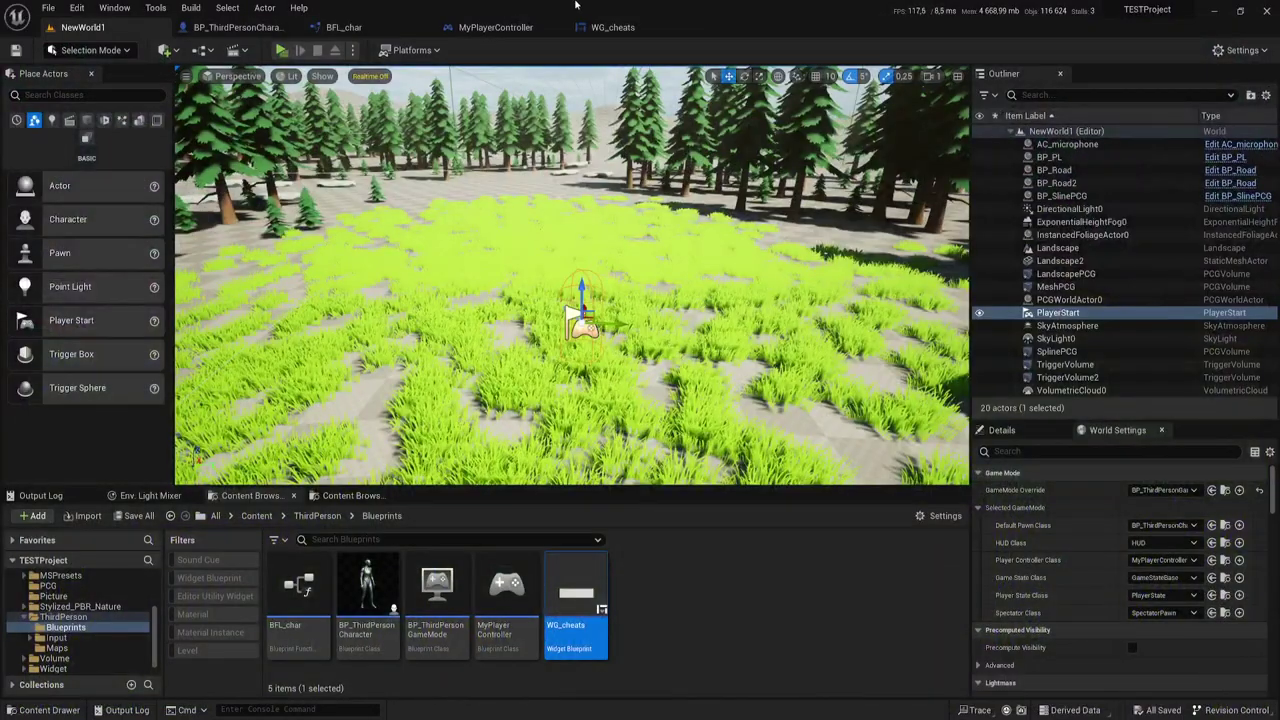
left_click(612, 27)
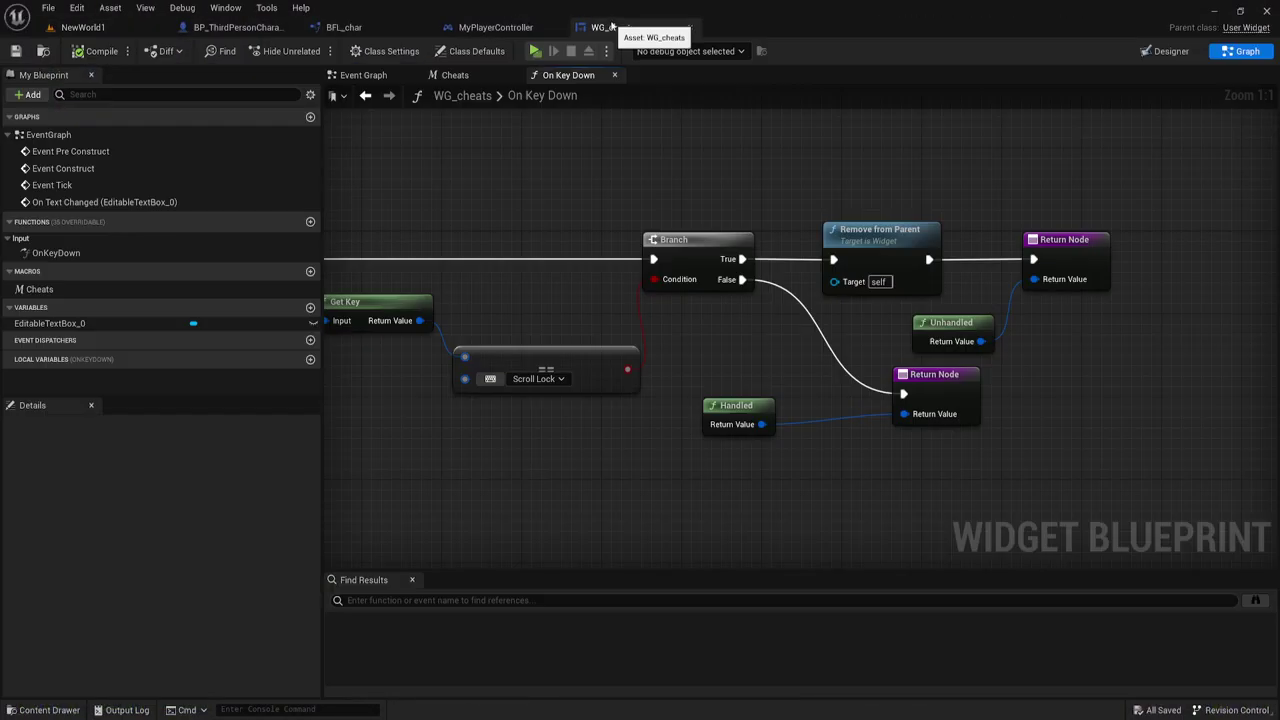
Step: Swap the return values so the True Return Node gives Handled and the False one Unhandled
left_click(1006, 323, "alt")
left_click_drag(741, 408, 1061, 335)
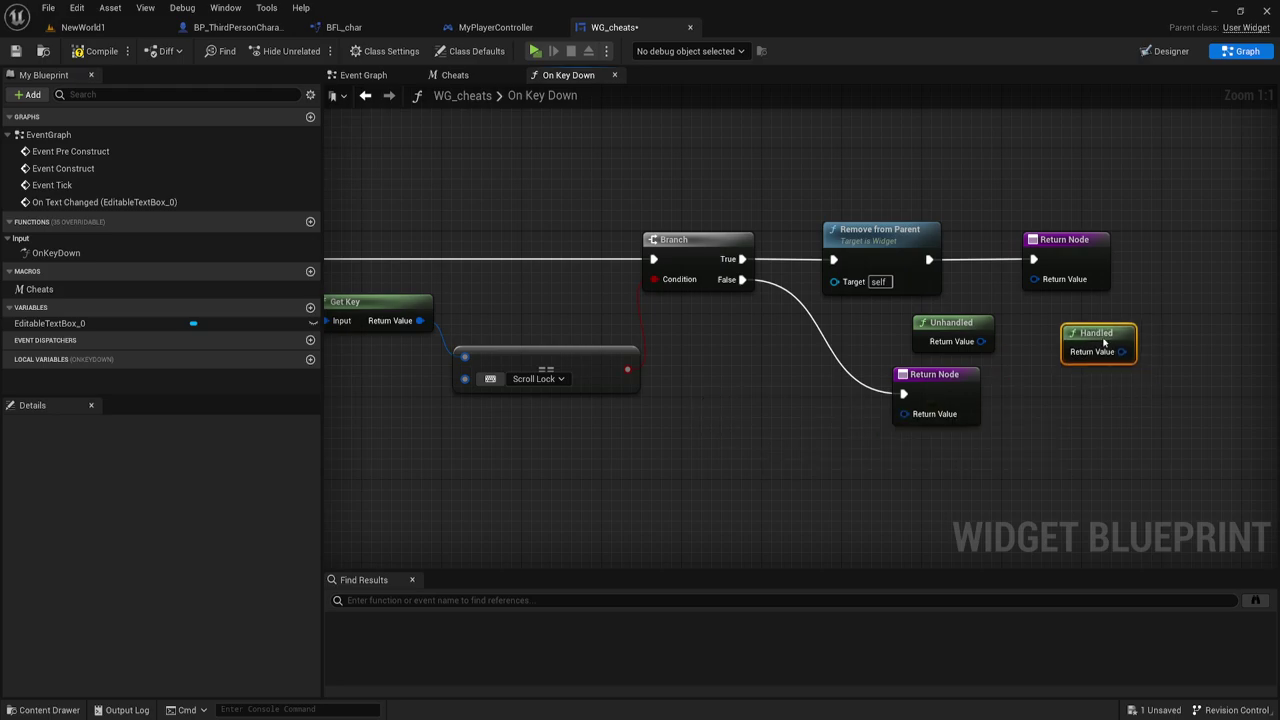
mouse_move(970, 329)
left_mouse_down()
mouse_move(839, 433)
mouse_move(904, 413)
left_mouse_up()
mouse_move(1052, 332)
left_mouse_down()
mouse_move(963, 325)
mouse_move(1034, 279)
left_mouse_up()
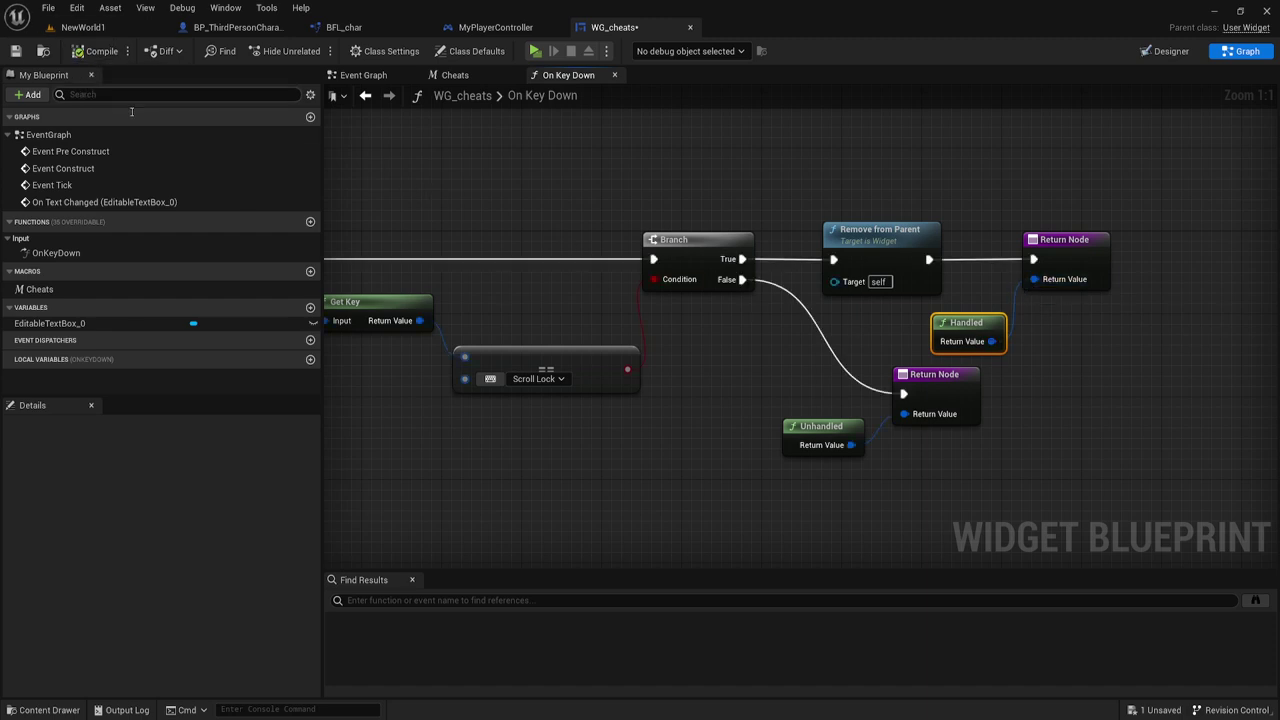
Step: Play-test the game and bring up the cheat input box
left_click(536, 51)
left_click(542, 50)
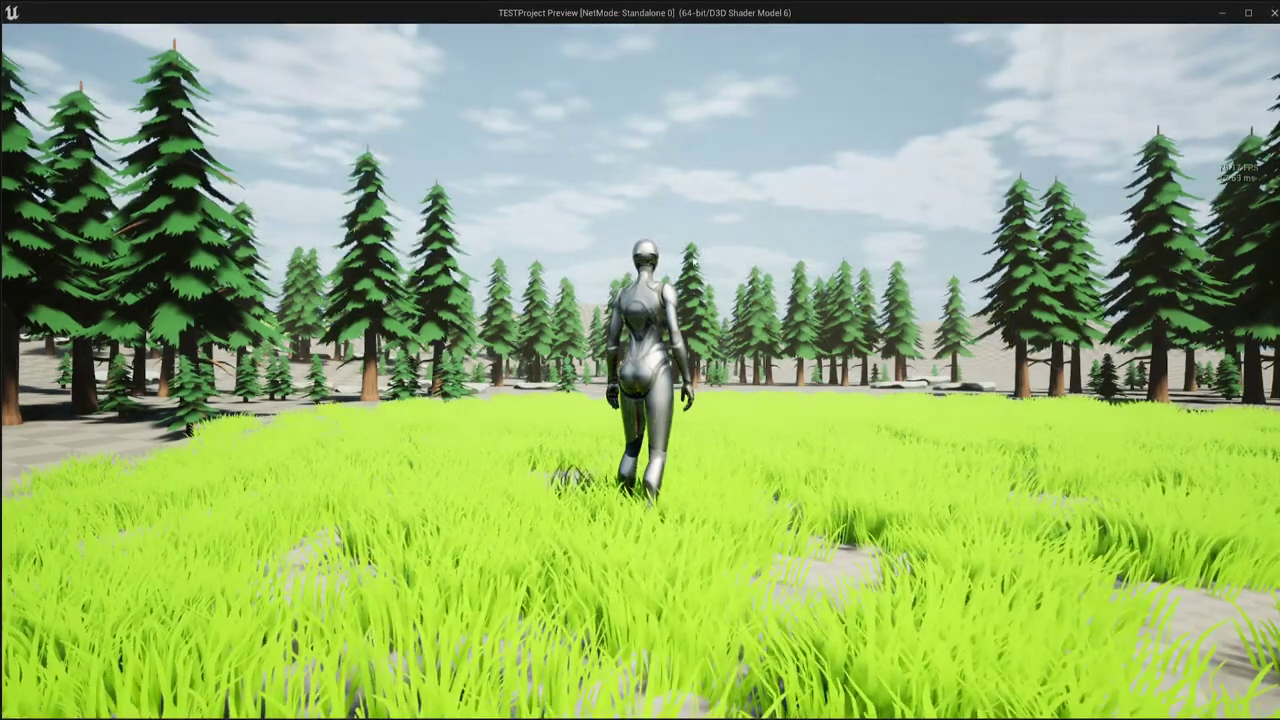
key("w")
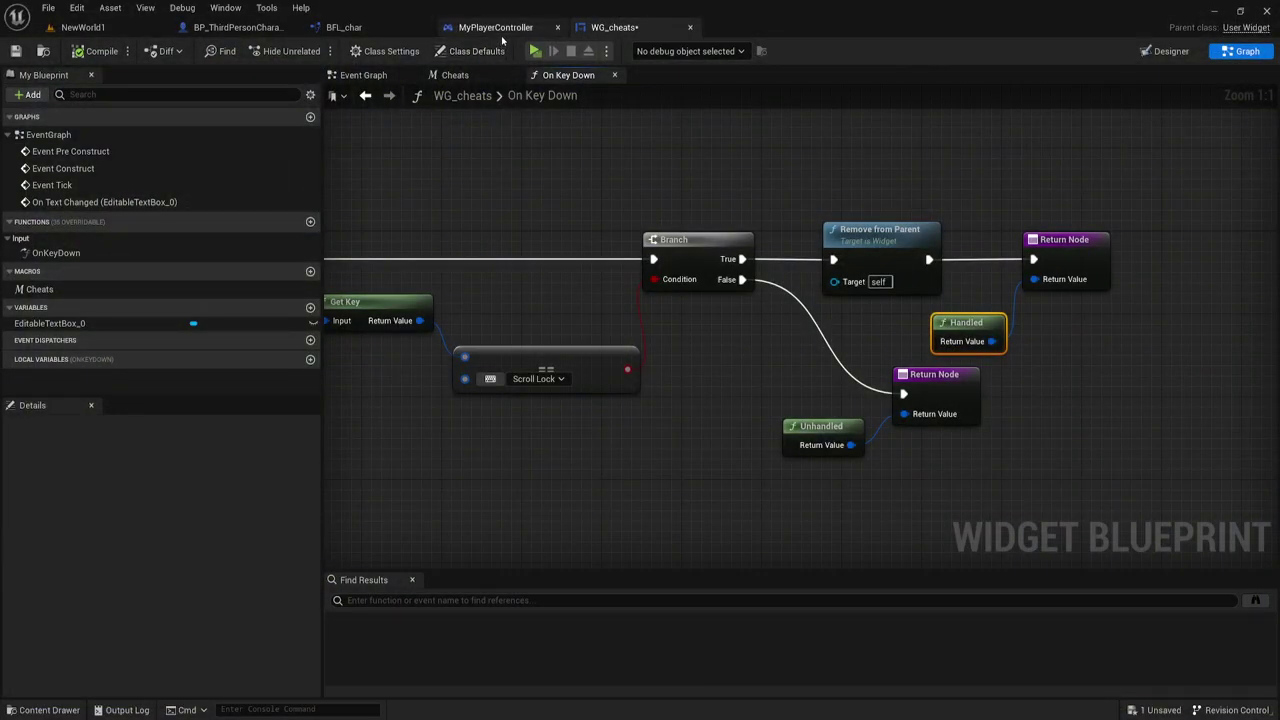
Step: Spread out the nodes right of the Branch, then open the Cheats macro graph
mouse_move(577, 300)
right_mouse_down()
mouse_move(637, 277)
mouse_move(555, 281)
right_mouse_up()
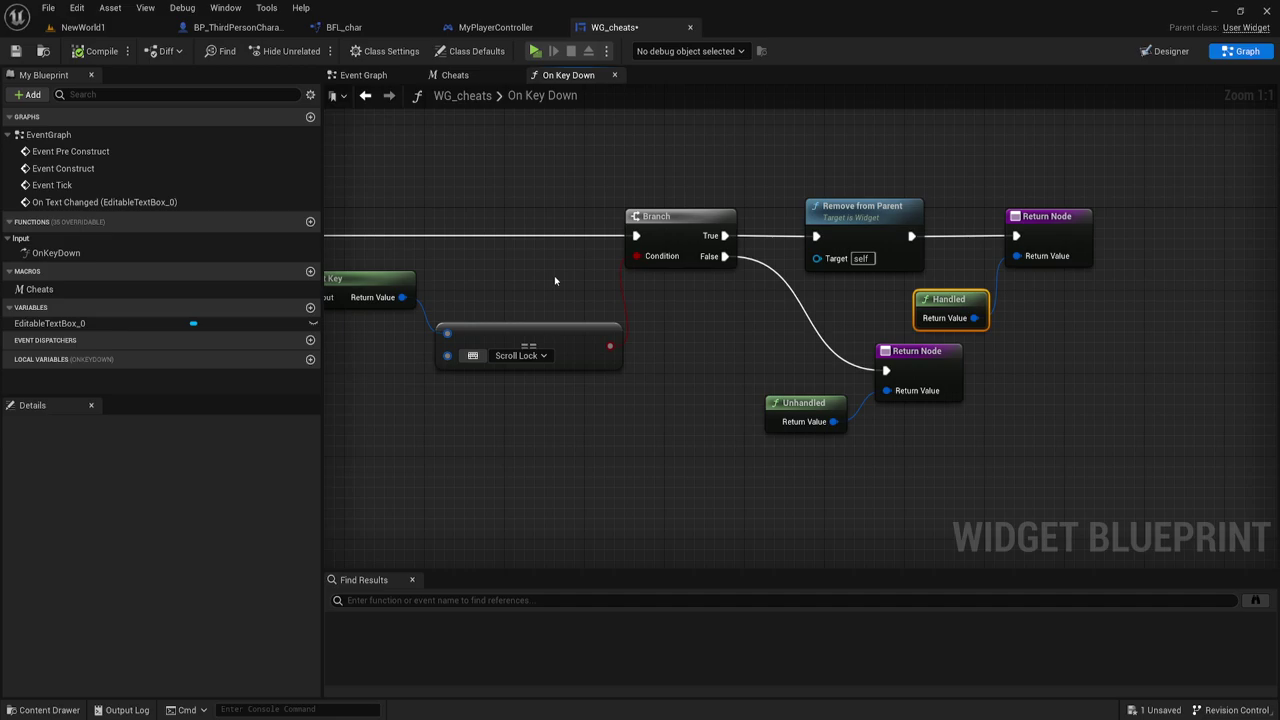
right_click_drag(731, 299, 591, 353)
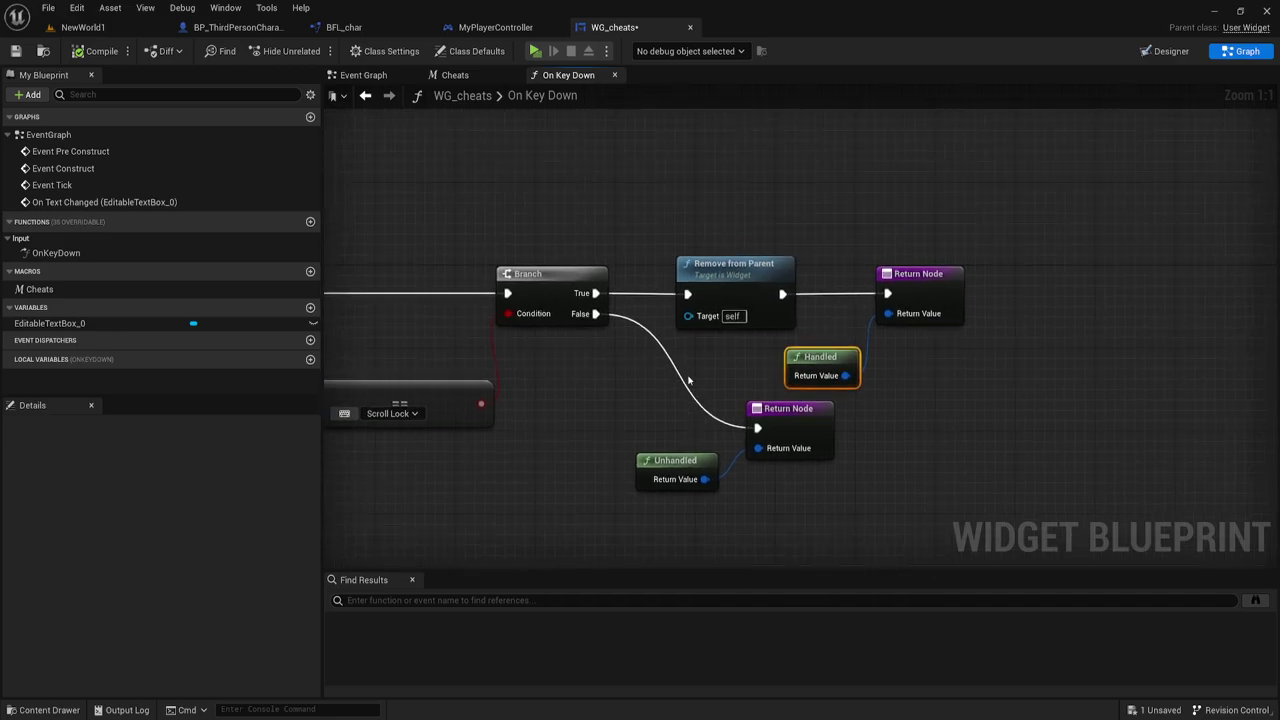
left_click_drag(670, 520, 983, 257)
left_click_drag(911, 287, 1141, 286)
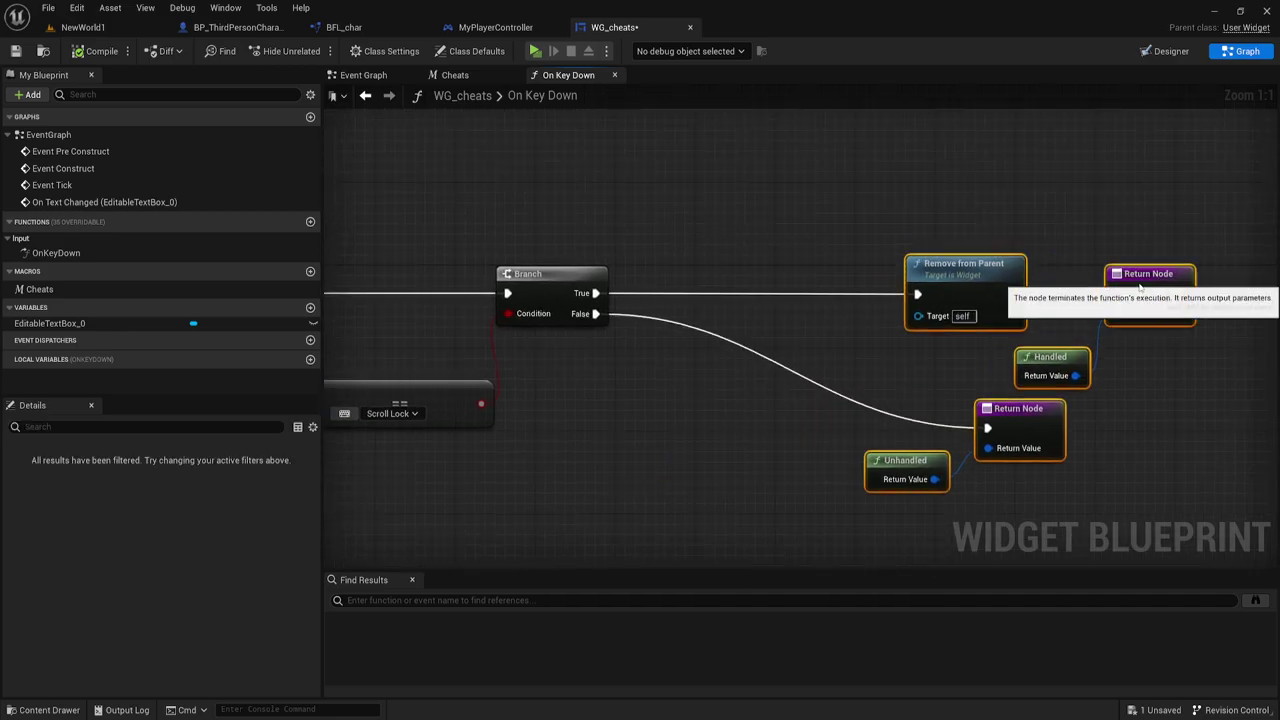
left_click(458, 75)
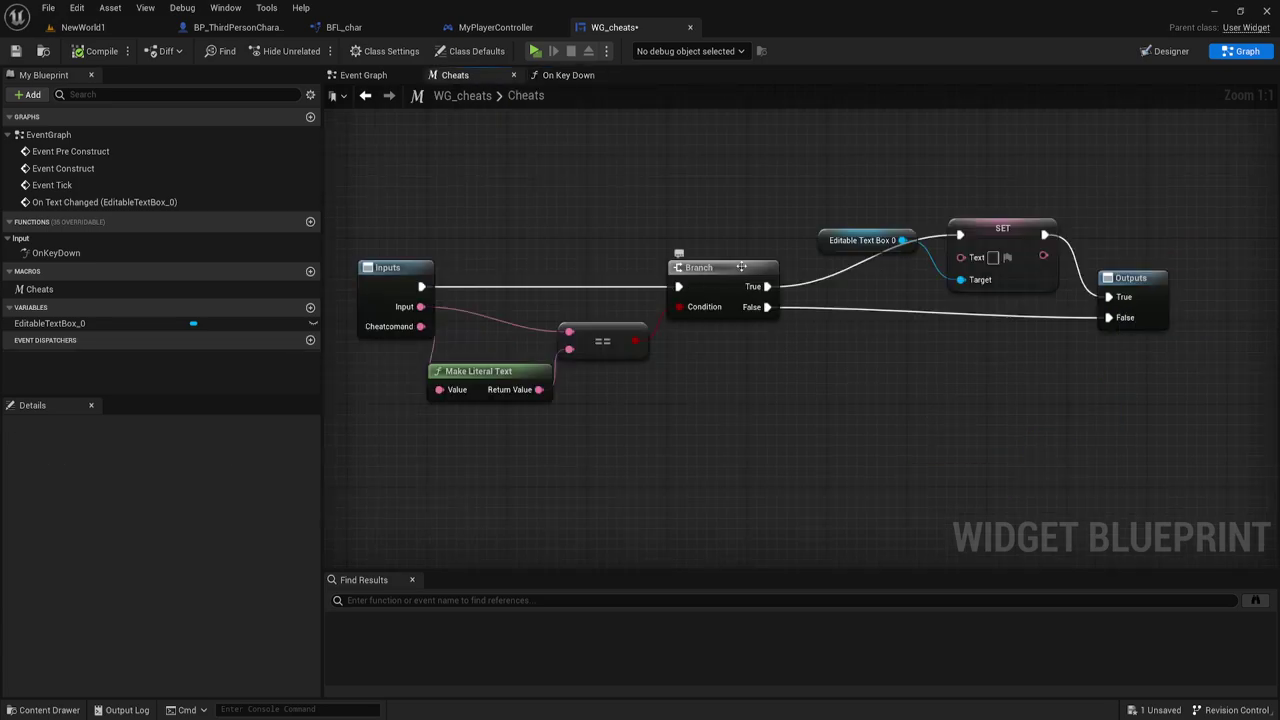
Step: Copy the Set Input Mode Game Only and Get Player Controller nodes from the Event Graph
left_click(365, 75)
right_click_drag(888, 364, 792, 367)
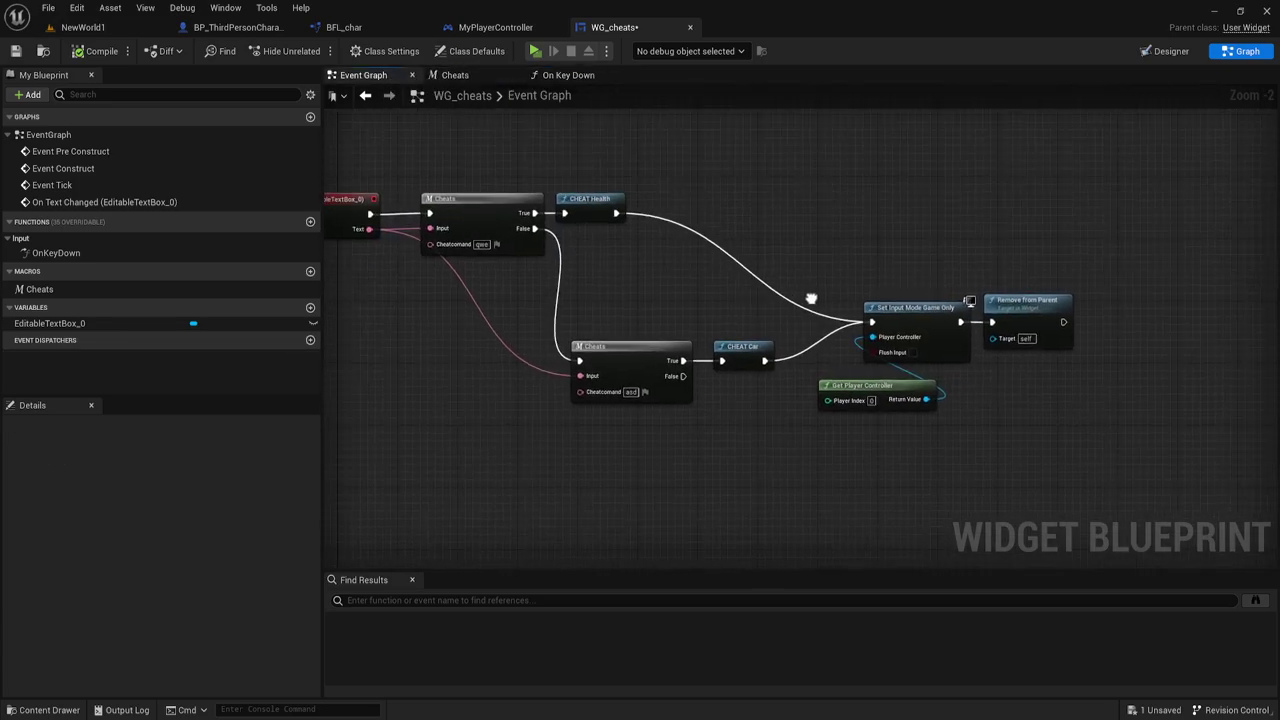
right_click_drag(888, 288, 845, 213)
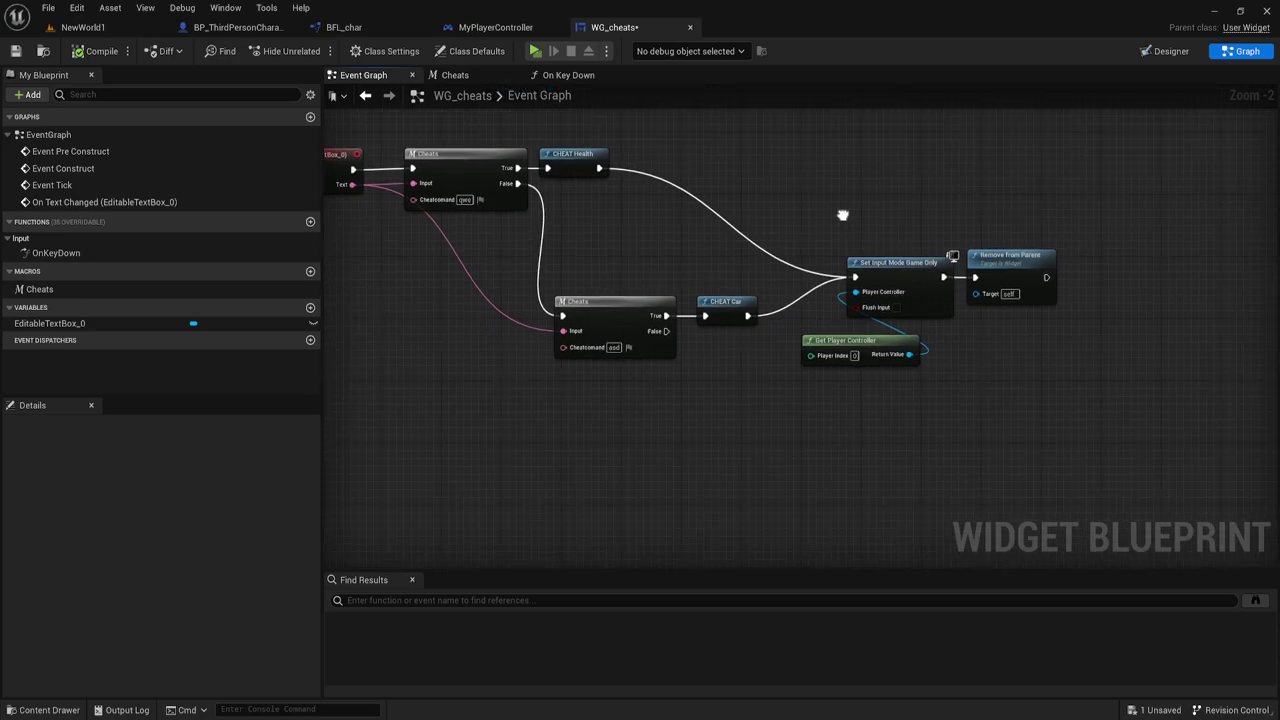
left_click_drag(856, 166, 880, 347)
mouse_move(897, 401)
left_mouse_down()
mouse_move(973, 383)
mouse_move(919, 384)
left_mouse_up()
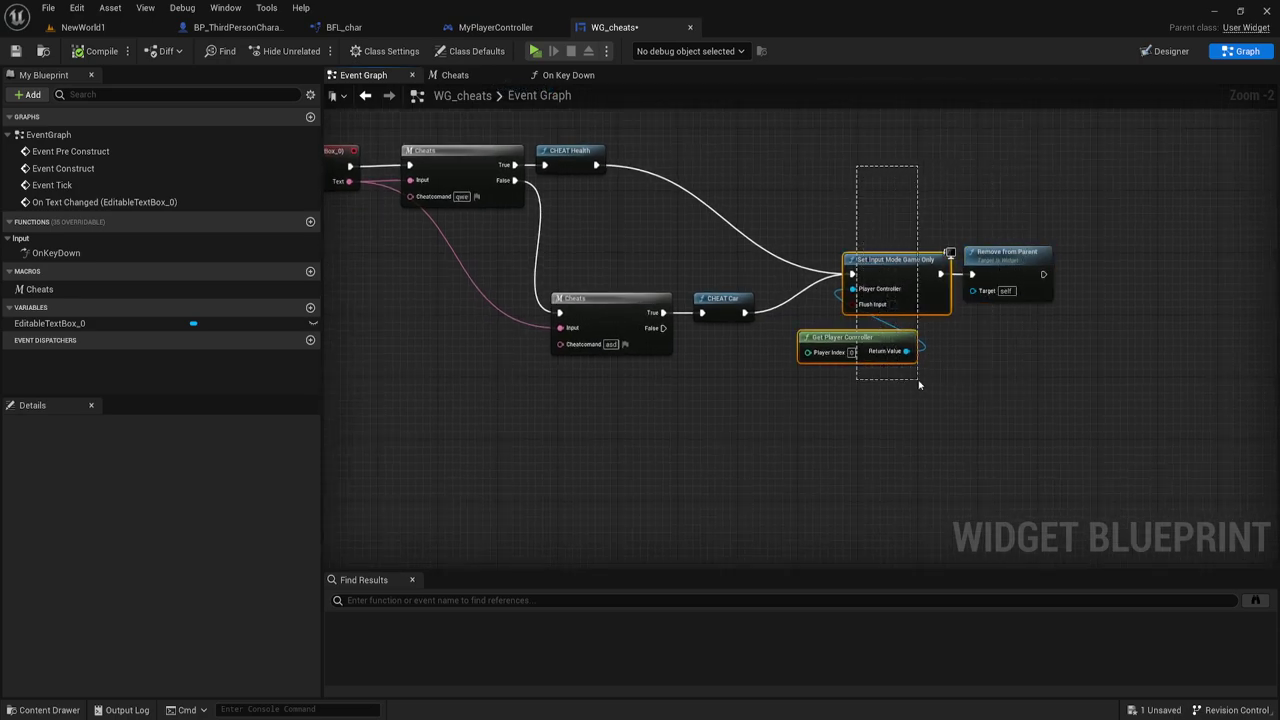
right_click(900, 277)
left_click(935, 333)
Step: Paste them into On Key Down, wired before Remove from Parent, then play-test
left_click(561, 75)
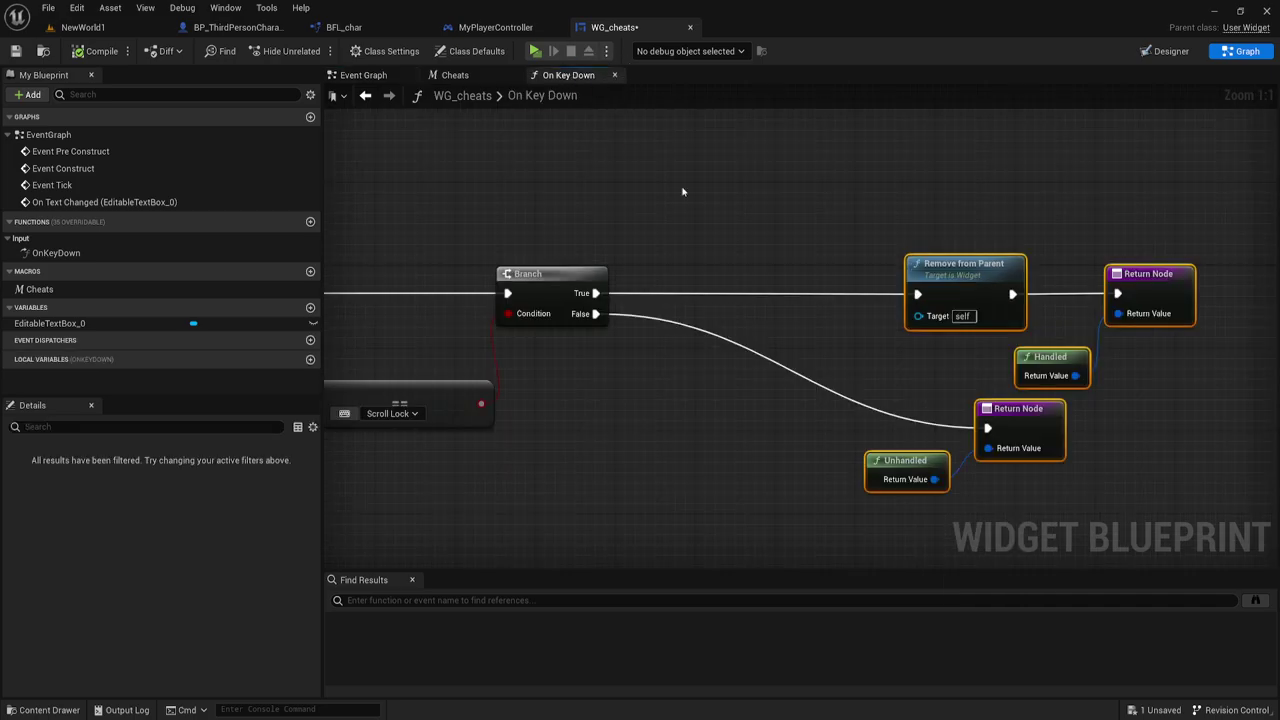
left_click(758, 292)
key("ctrl+v")
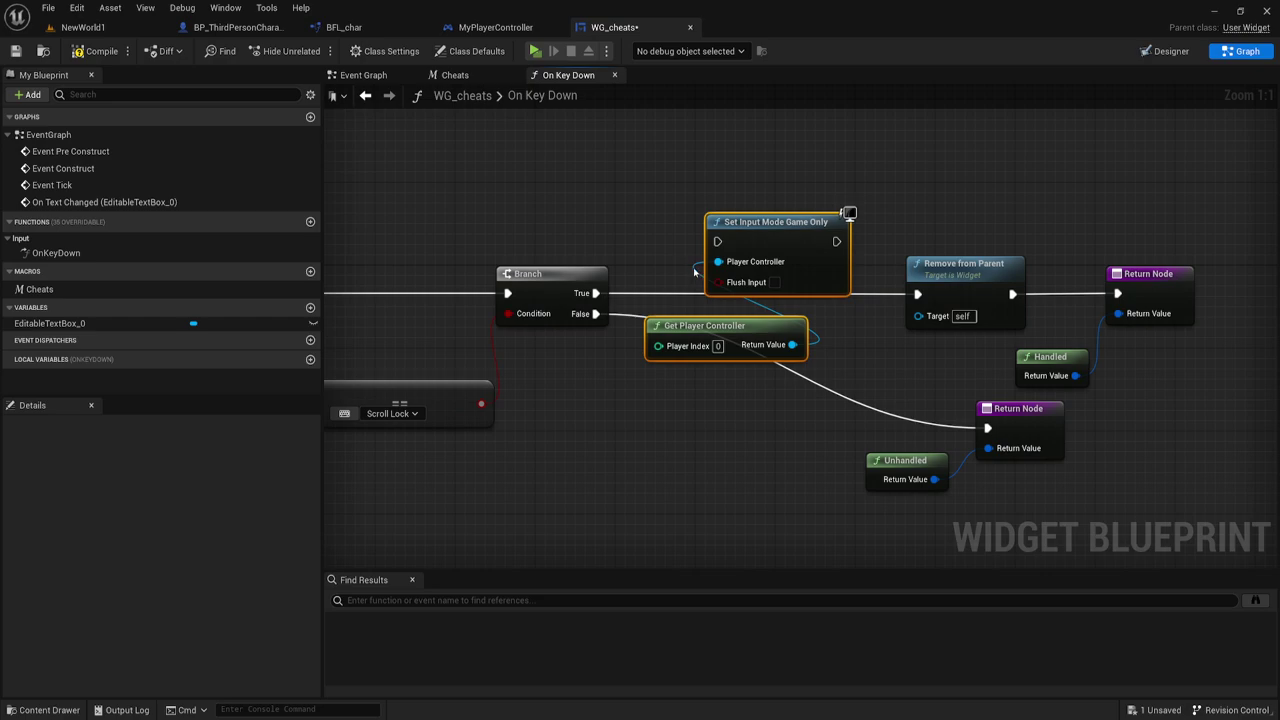
left_click_drag(705, 235, 681, 283)
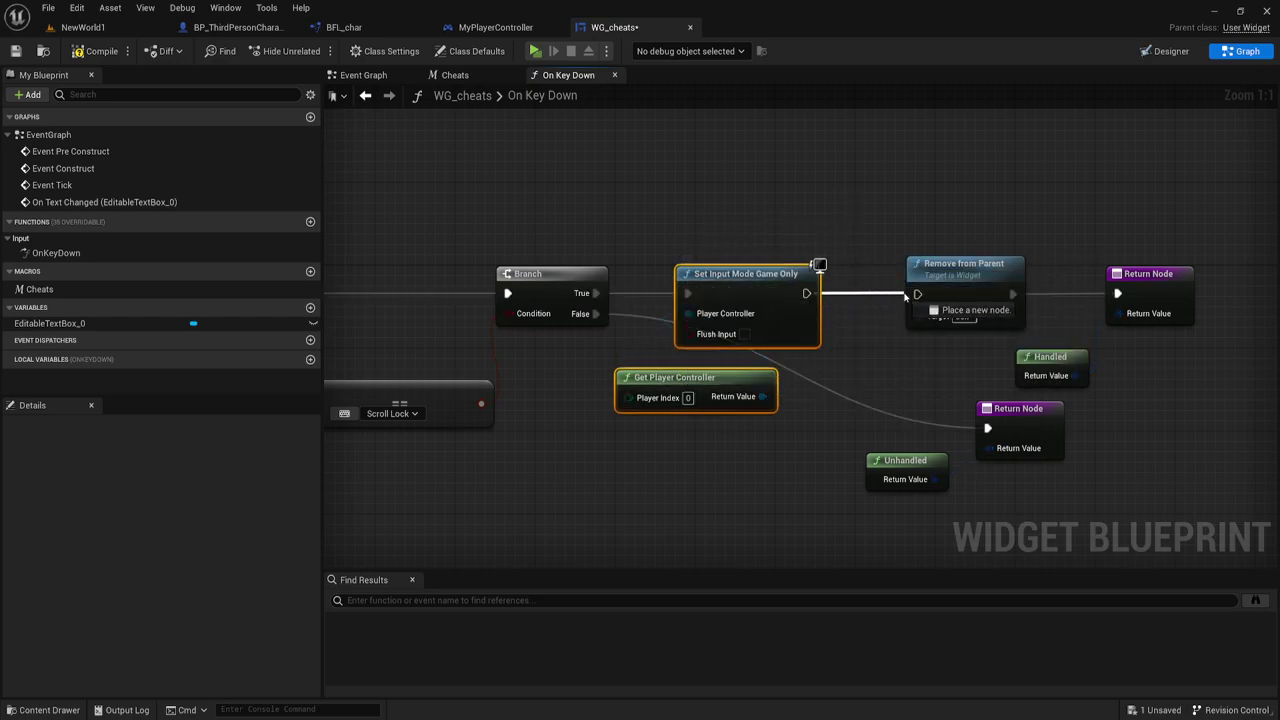
left_click_drag(805, 293, 915, 295)
left_click_drag(673, 377, 565, 211)
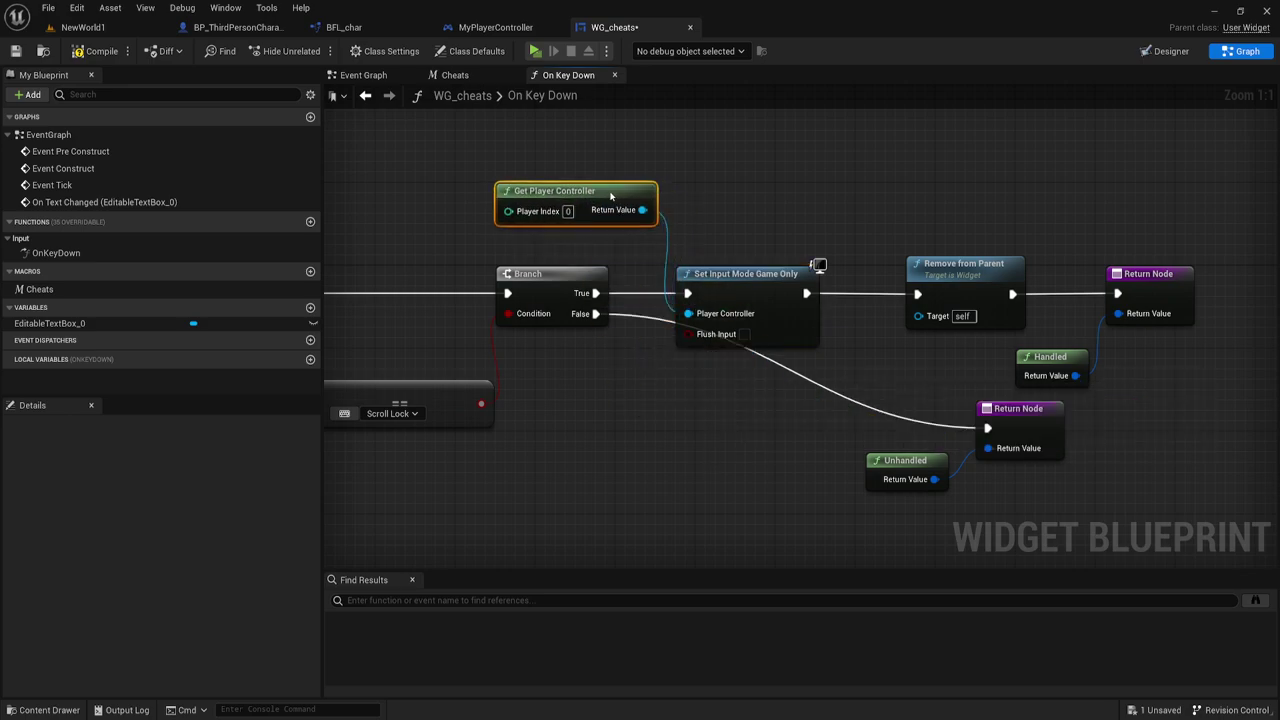
left_click_drag(757, 273, 757, 243)
left_click(706, 399)
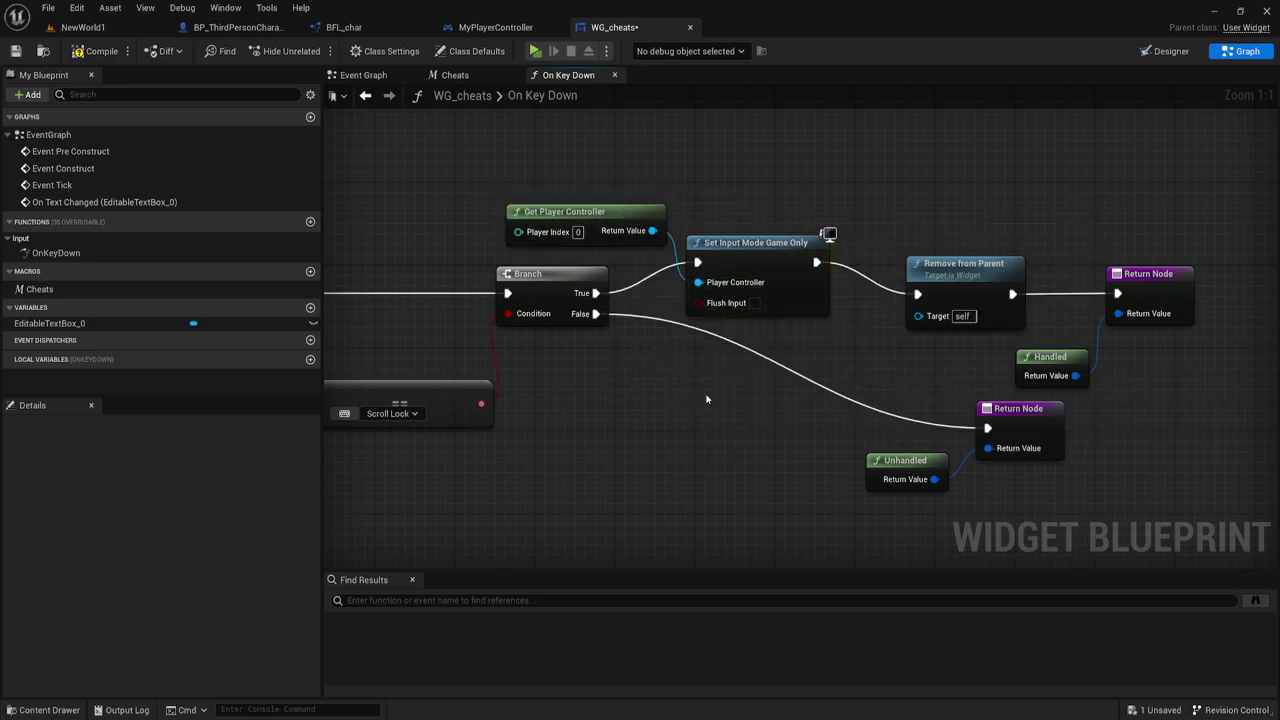
right_click_drag(653, 410, 709, 390)
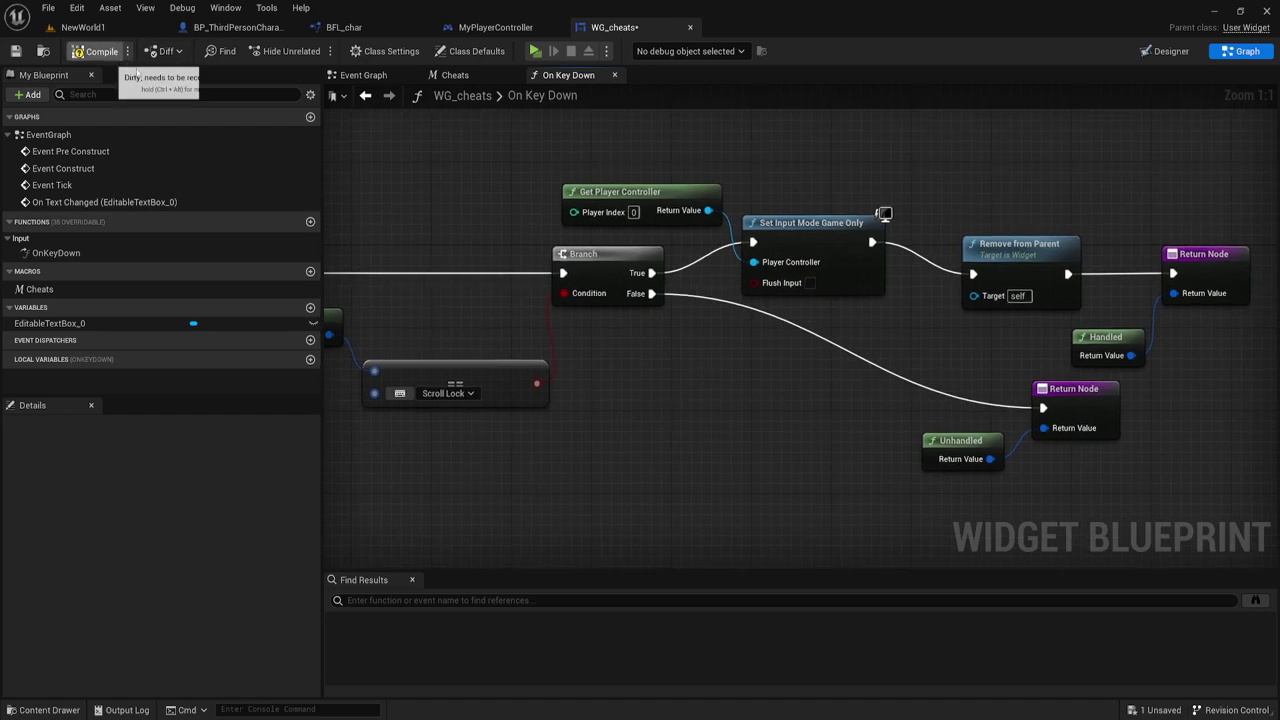
left_click(537, 51)
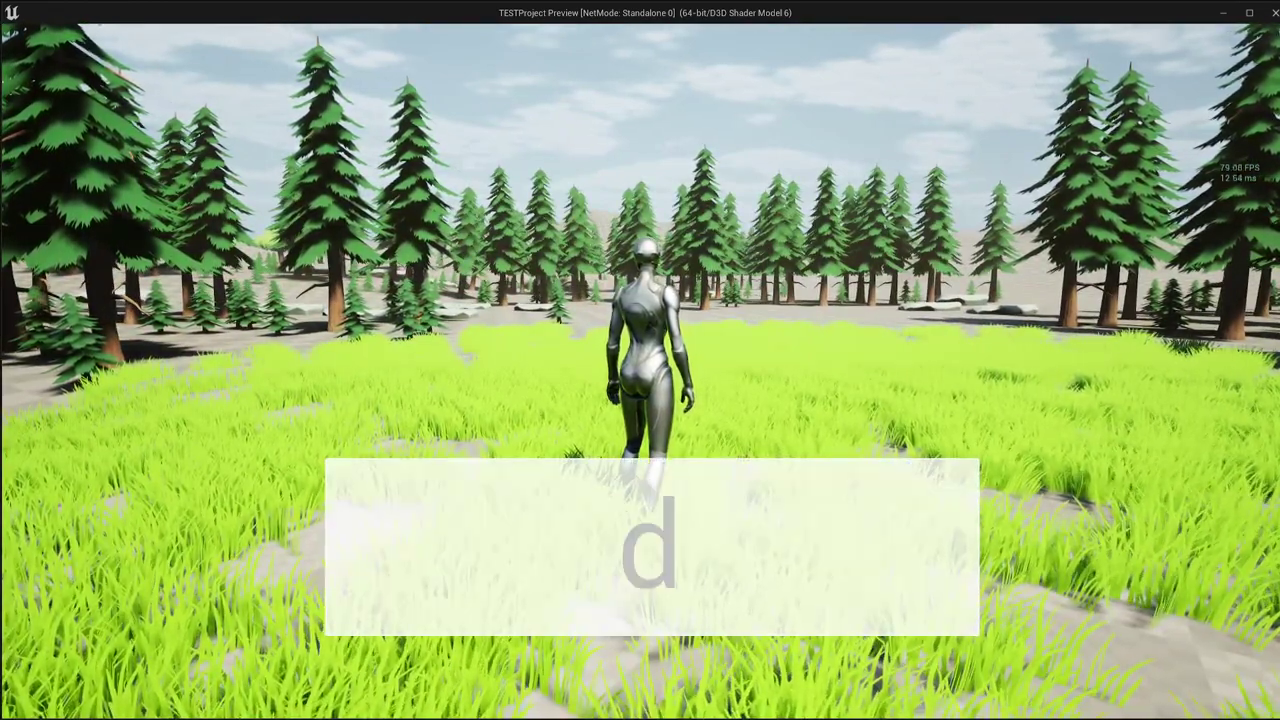
Step: Walk the character around the field and the spawned blue car
key("a")
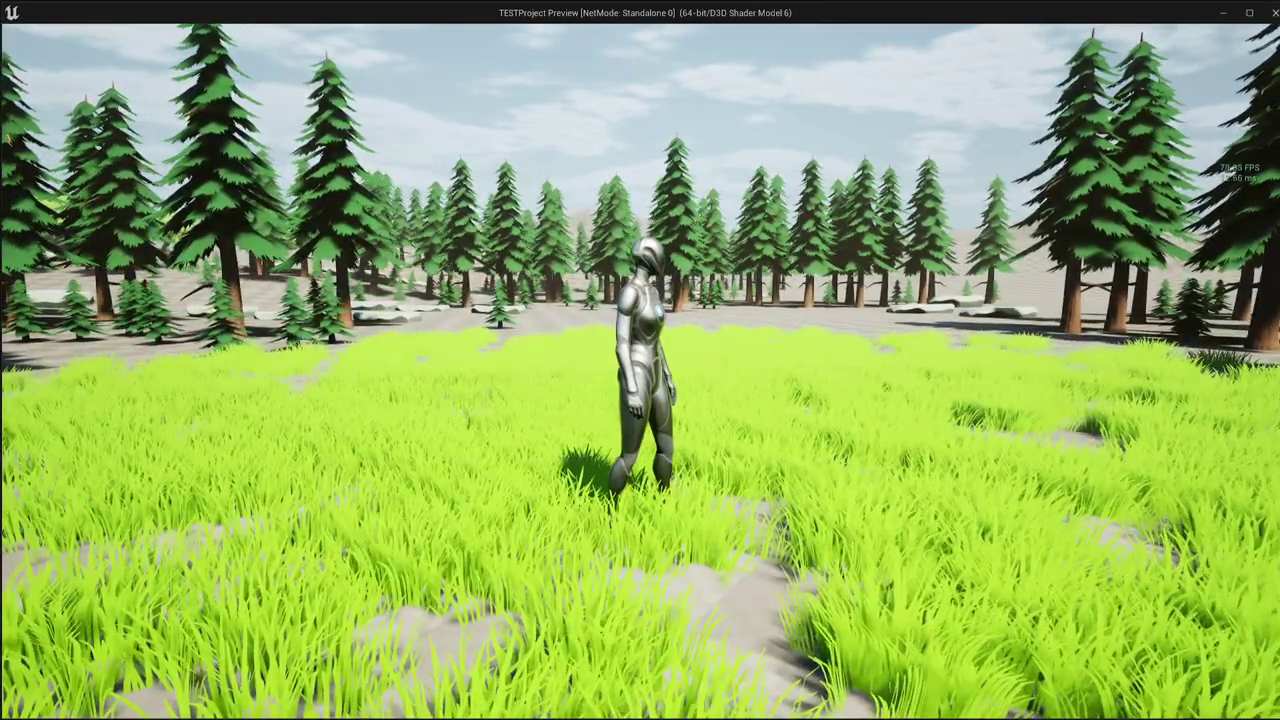
key("w")
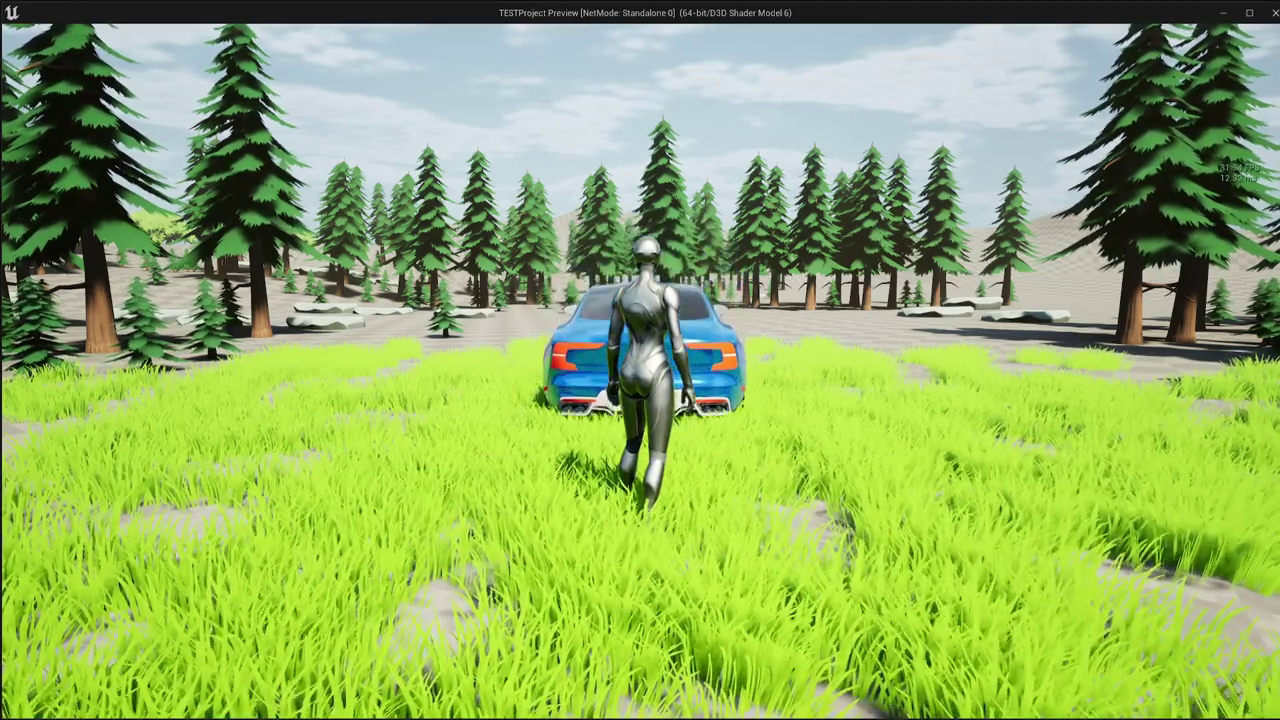
key("d")
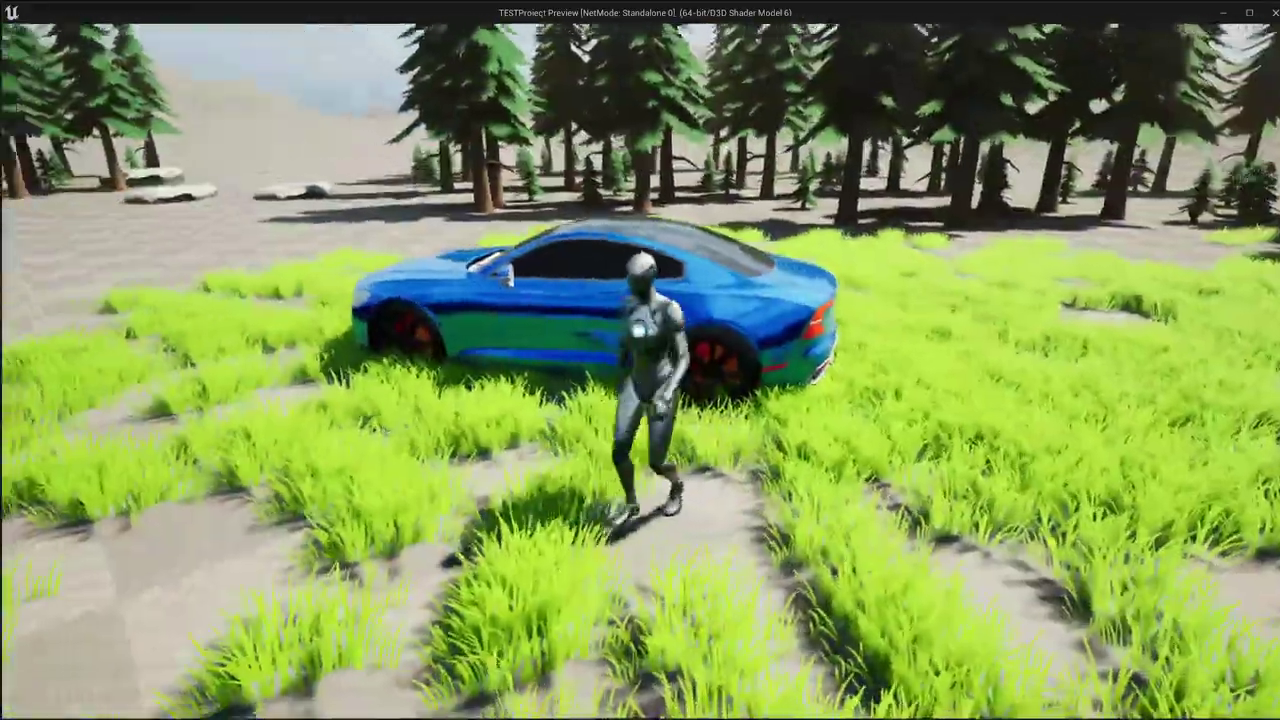
key("a")
key("a")
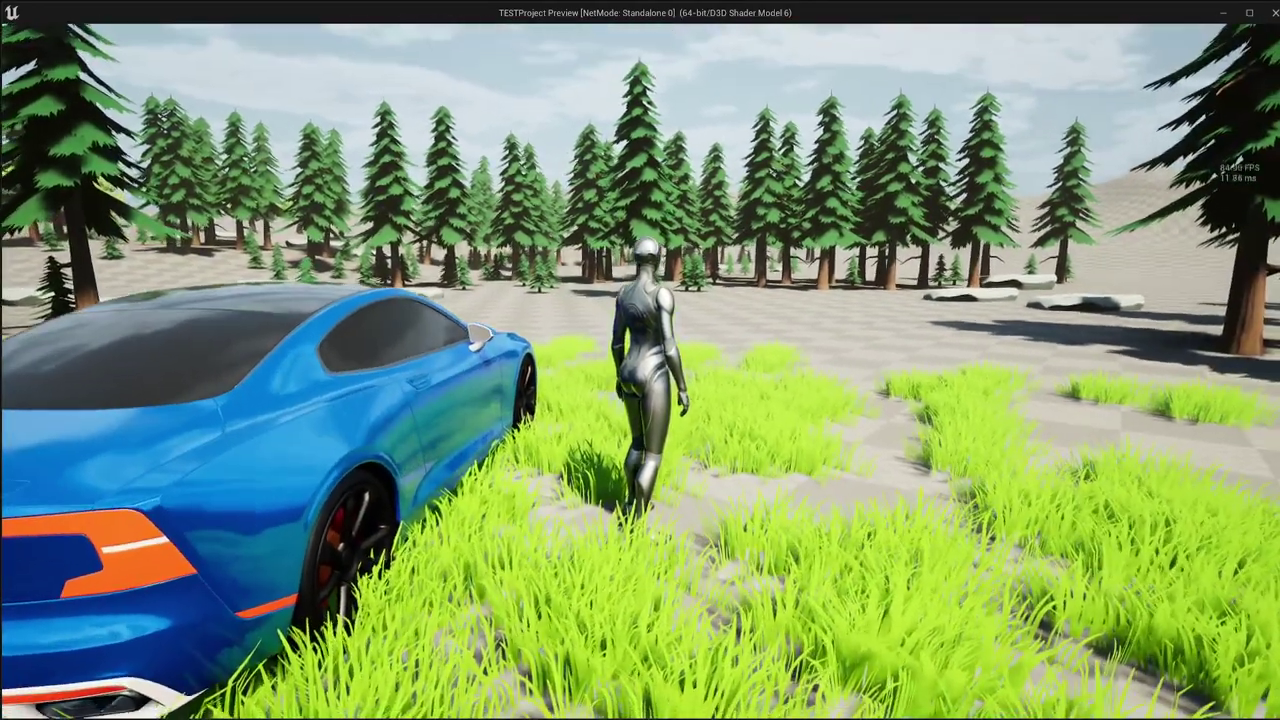
Step: Enter the health cheat so health reads 500, then stop the play test
key("q")
key("w")
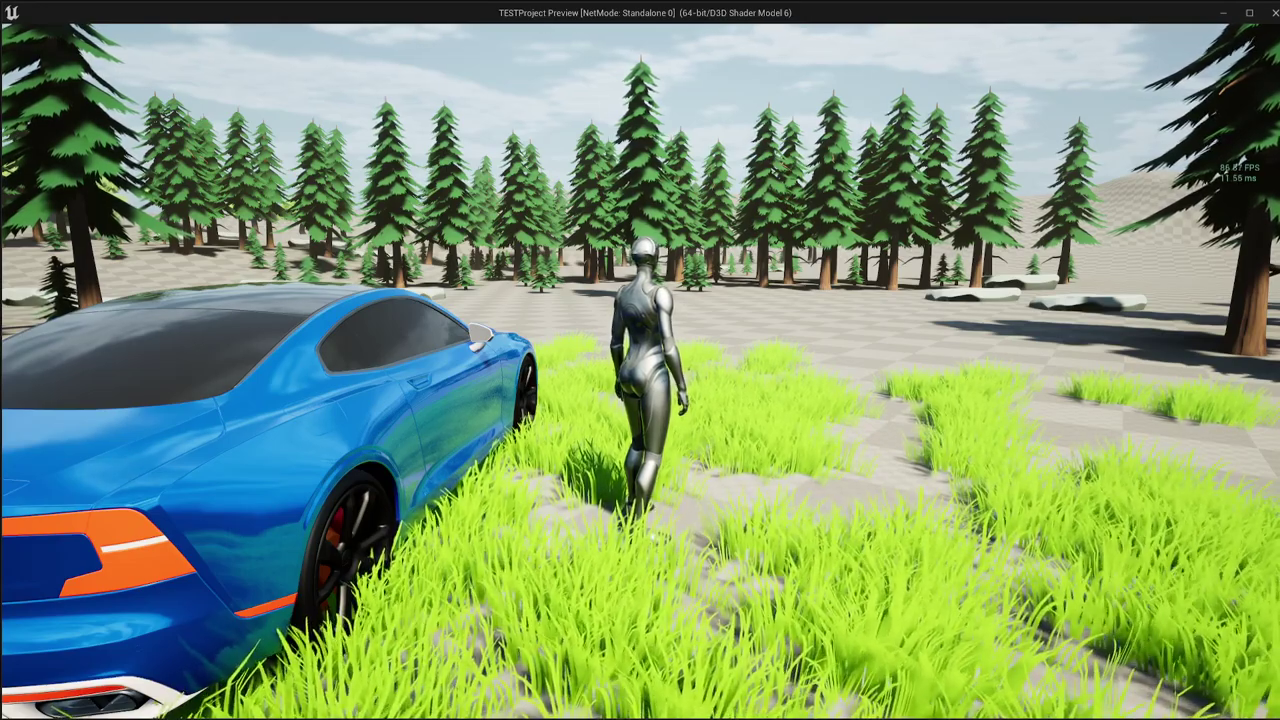
key("s")
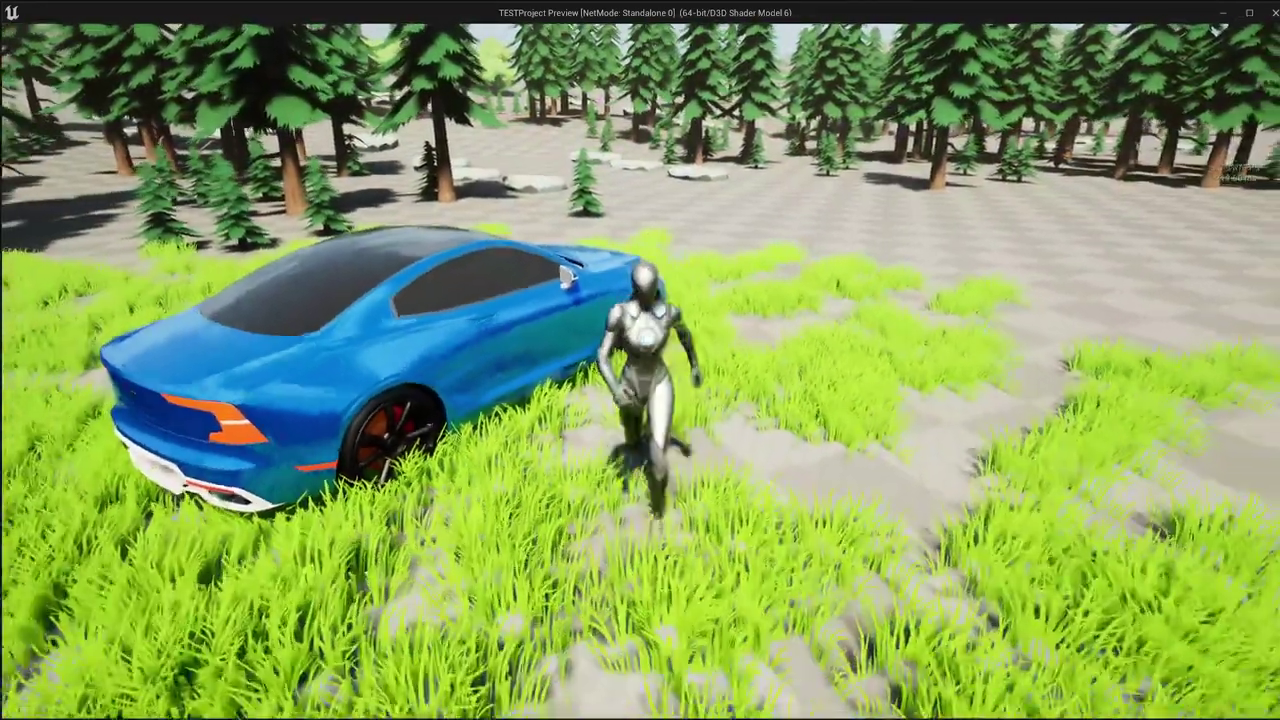
key("Escape")
Step: Duplicate the car Cheats check, chain it after its False output and feed it the typed text
scroll(665, 366, "down", 2)
scroll(676, 359, "down", 1)
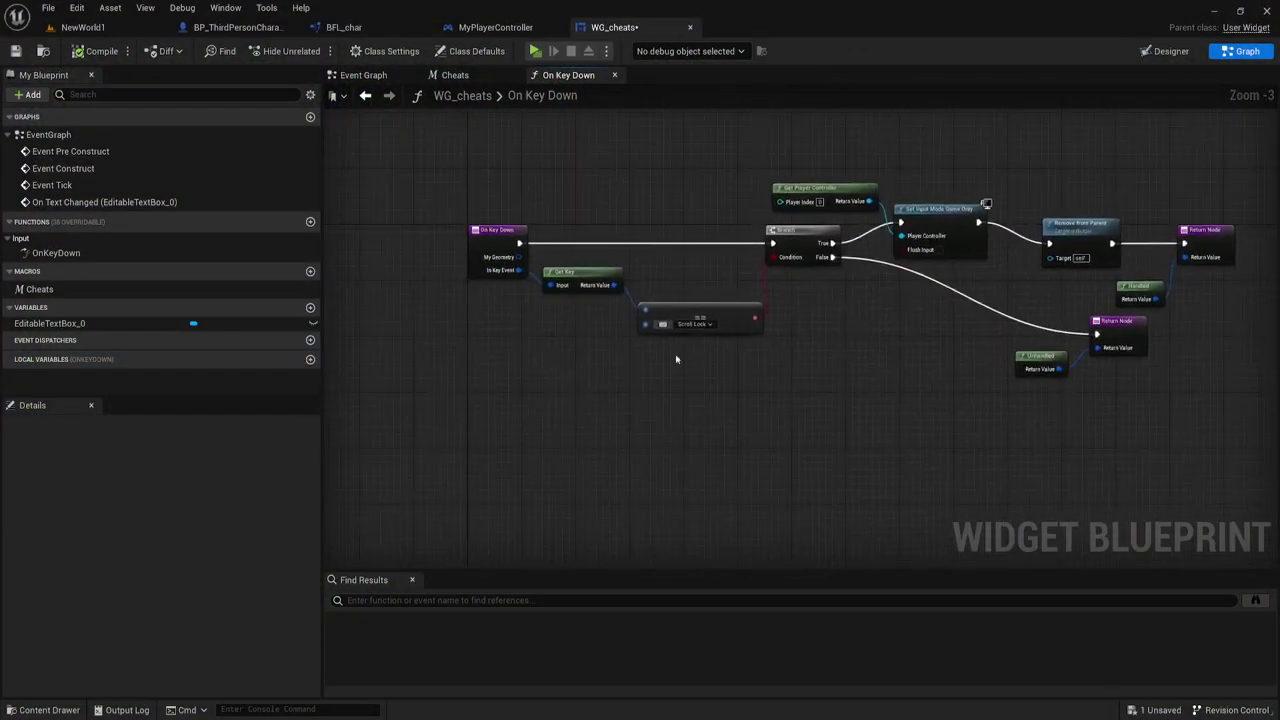
left_click(455, 75)
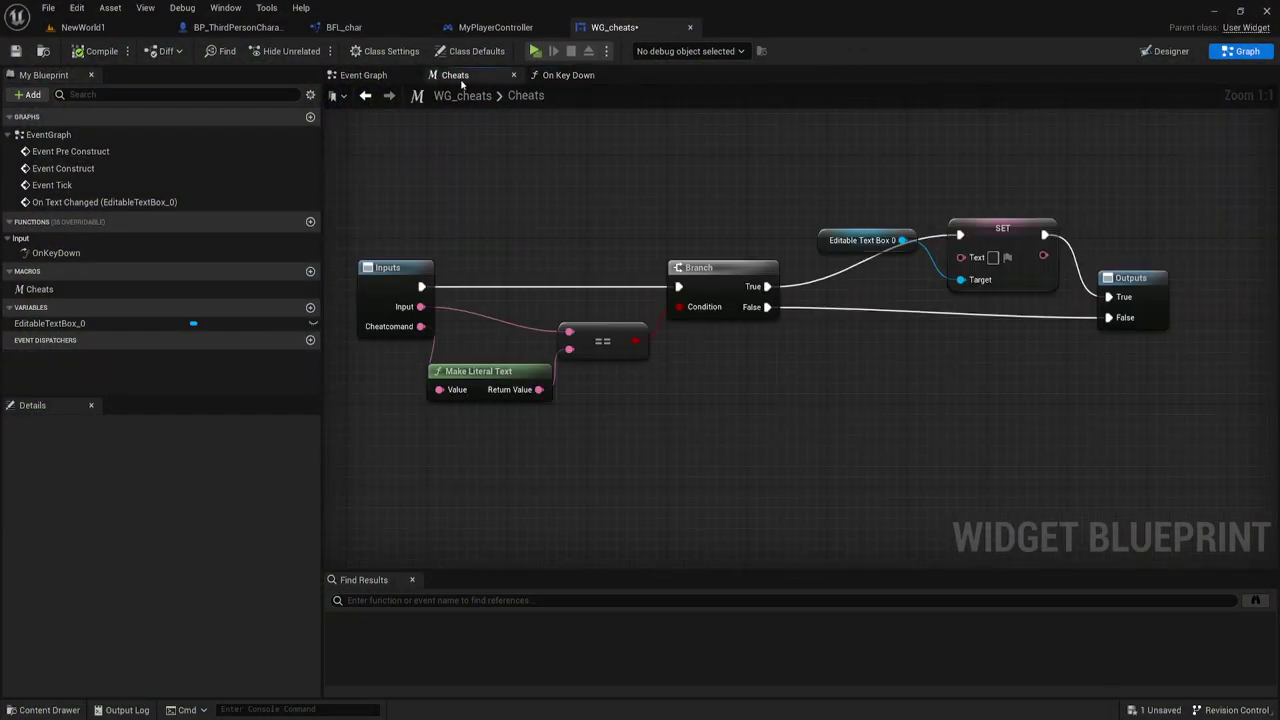
left_click(376, 78)
scroll(734, 437, "up", 1)
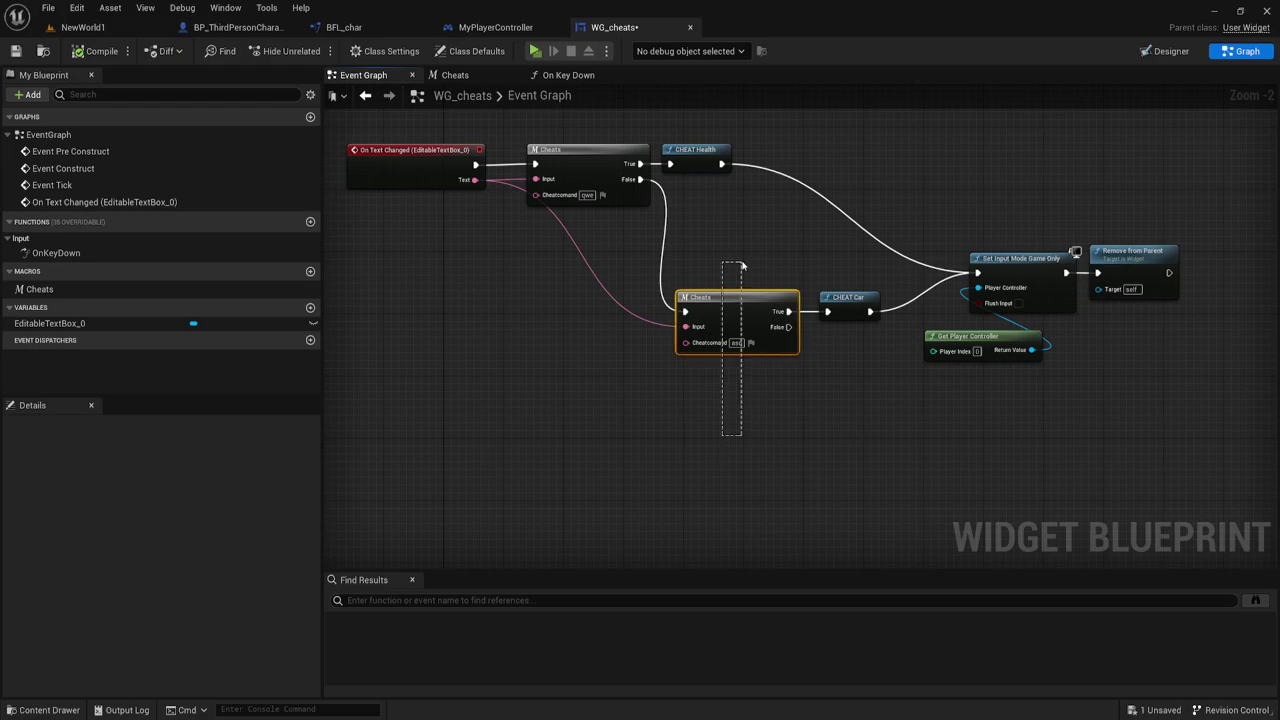
key("ctrl+c")
key("ctrl+v")
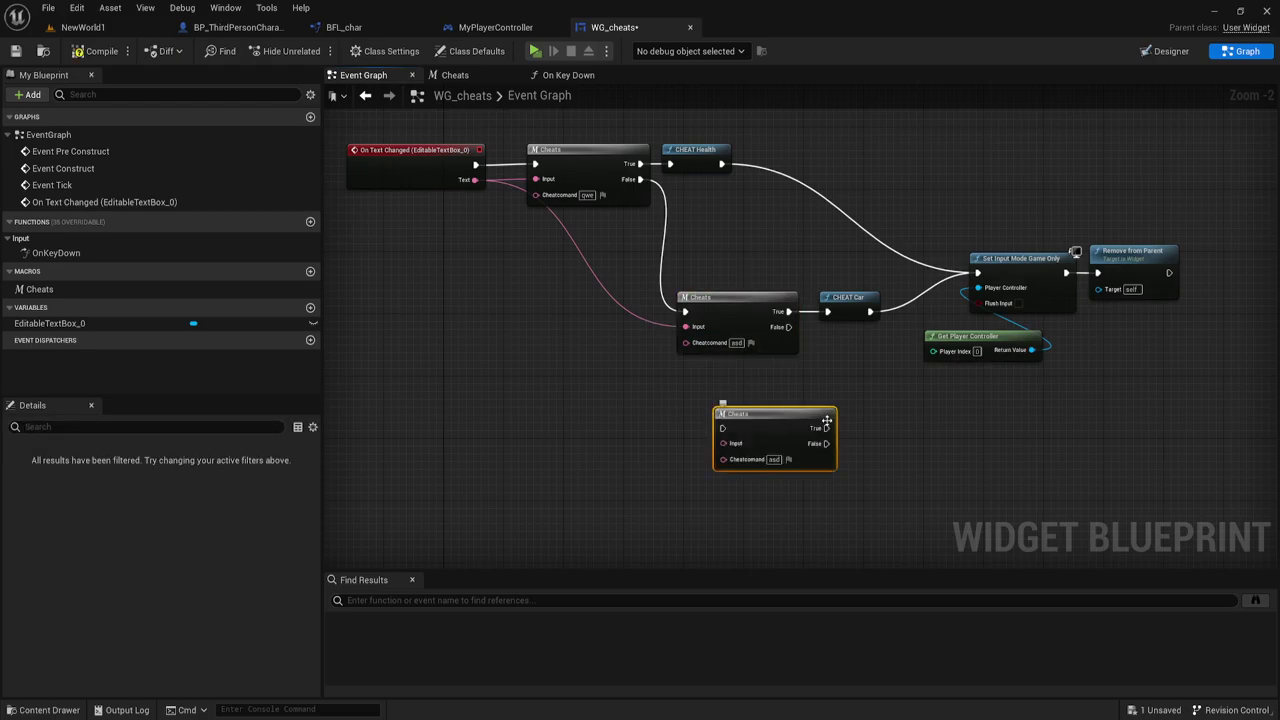
right_click_drag(787, 370, 707, 358)
mouse_move(656, 407)
left_mouse_down()
mouse_move(776, 407)
mouse_move(709, 315)
left_mouse_up()
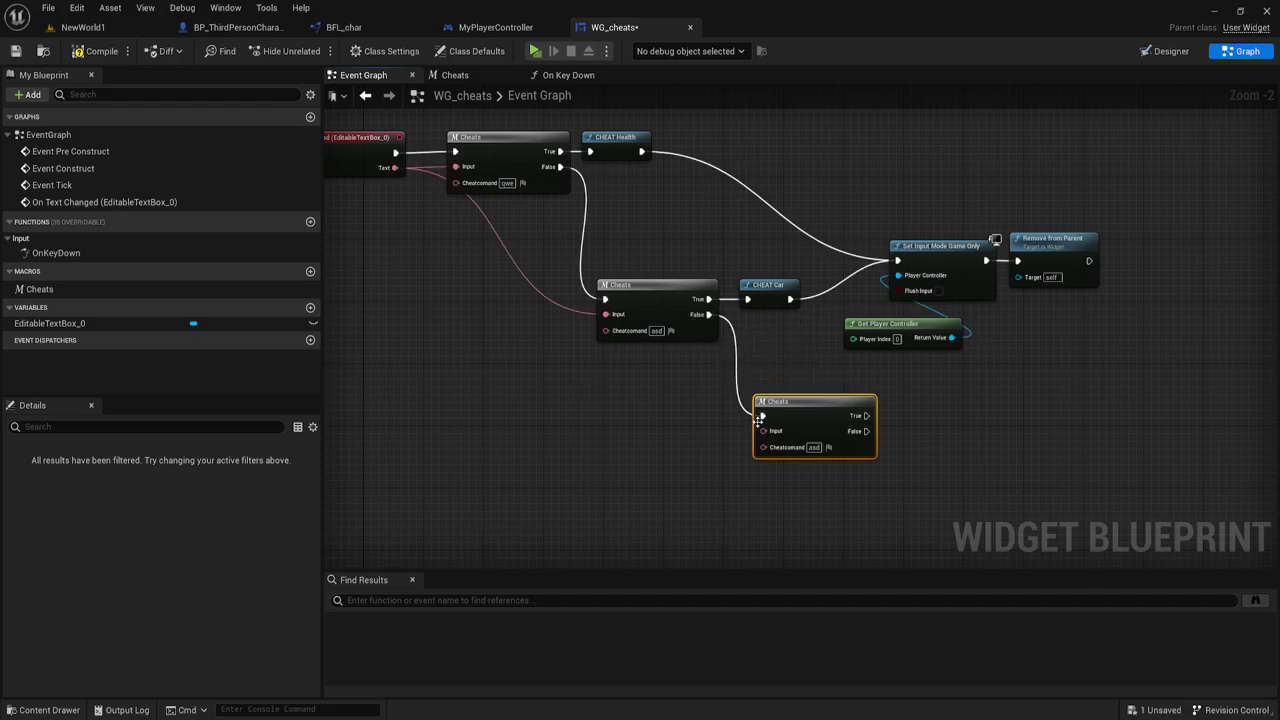
left_click_drag(762, 431, 395, 167)
Step: Pull a new node from Set Focus's exec and search for 'cast to bp'
right_click_drag(602, 144, 702, 385)
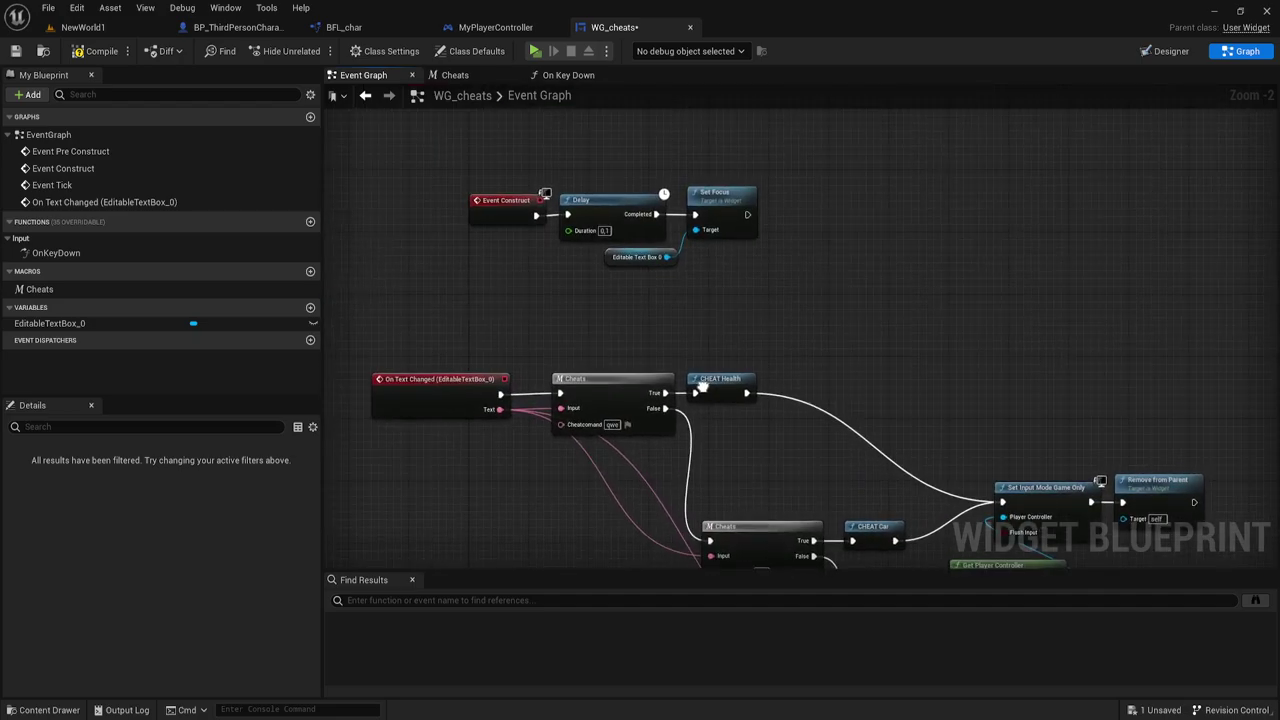
right_click_drag(513, 201, 490, 204)
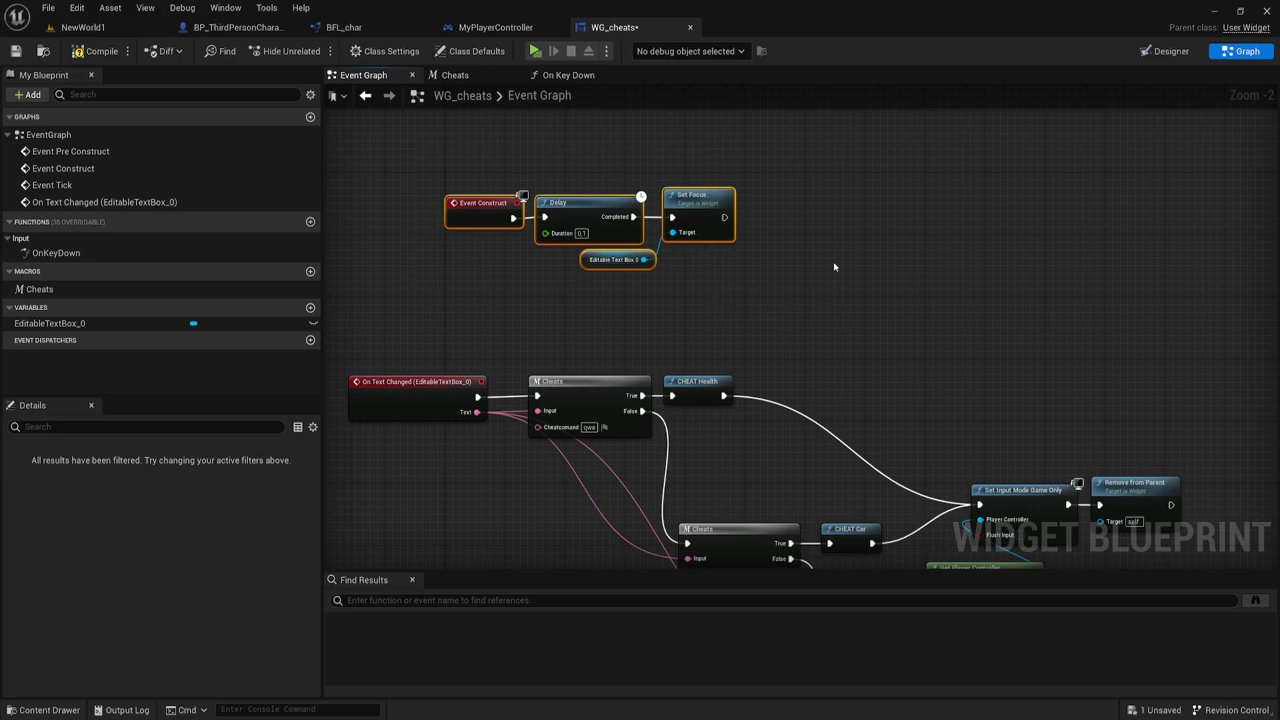
scroll(834, 267, "up", 1)
scroll(834, 267, "up", 1)
left_click_drag(657, 222, 824, 224)
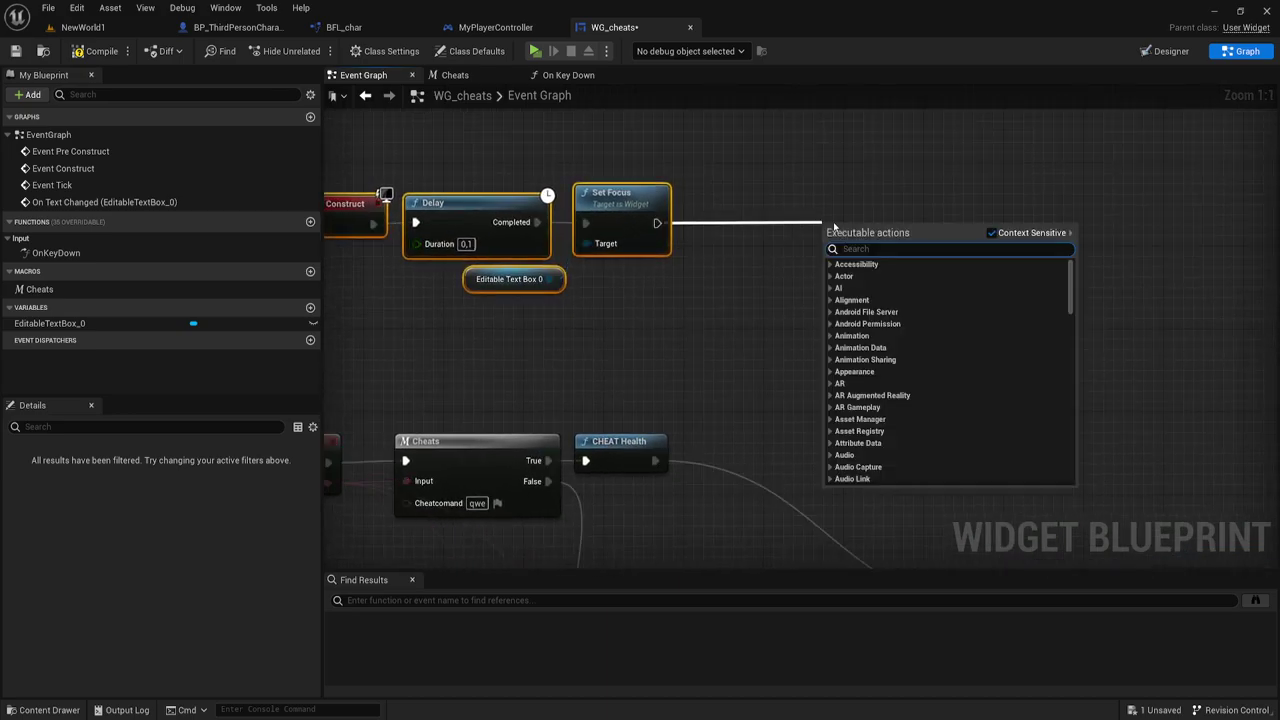
type("cast")
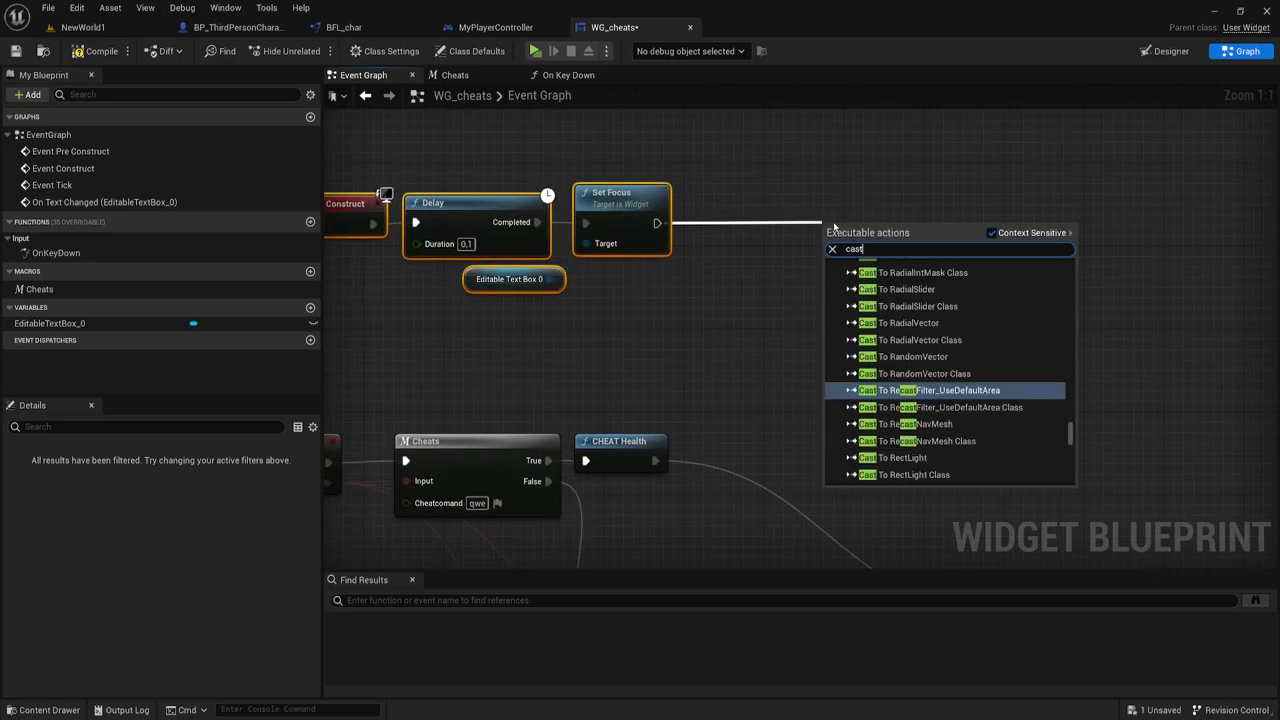
type(" to v")
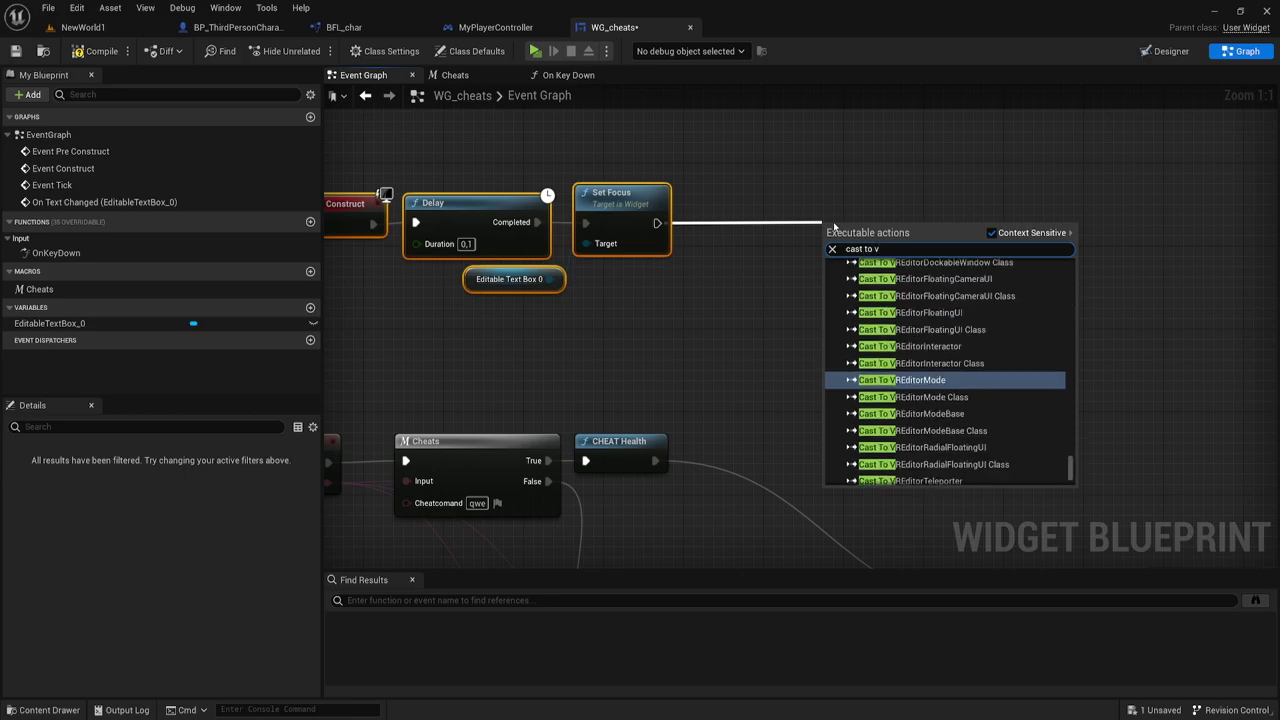
key("BackSpace")
type("bp")
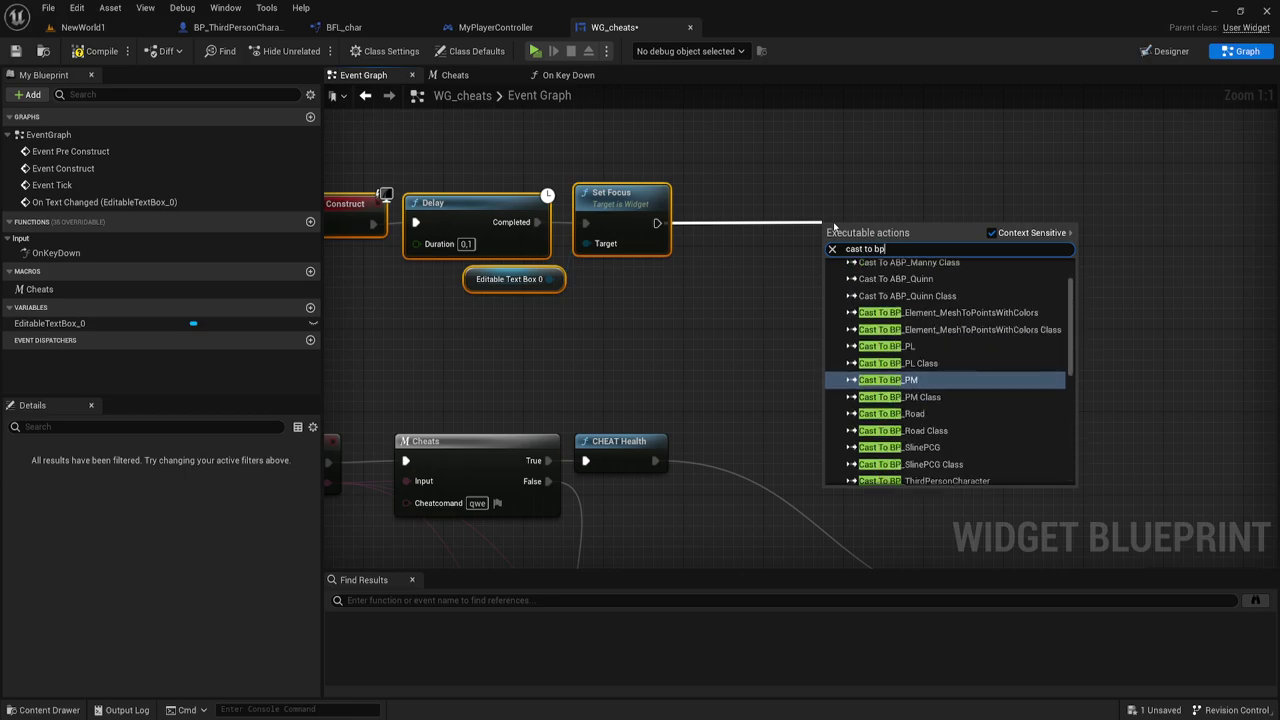
Step: Add Cast To BP_ThirdPersonCharacter after Set Focus, fed by Get Player Character
left_click(970, 483)
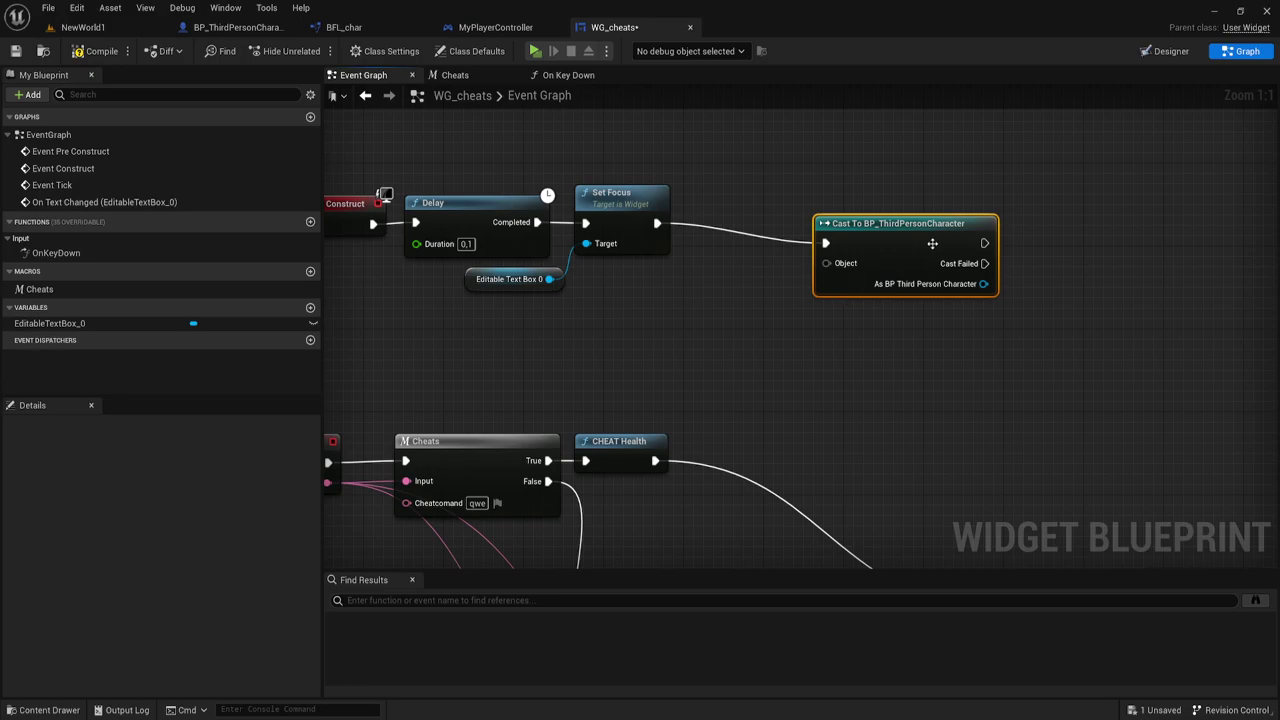
left_click_drag(932, 243, 842, 222)
left_click_drag(737, 242, 685, 291)
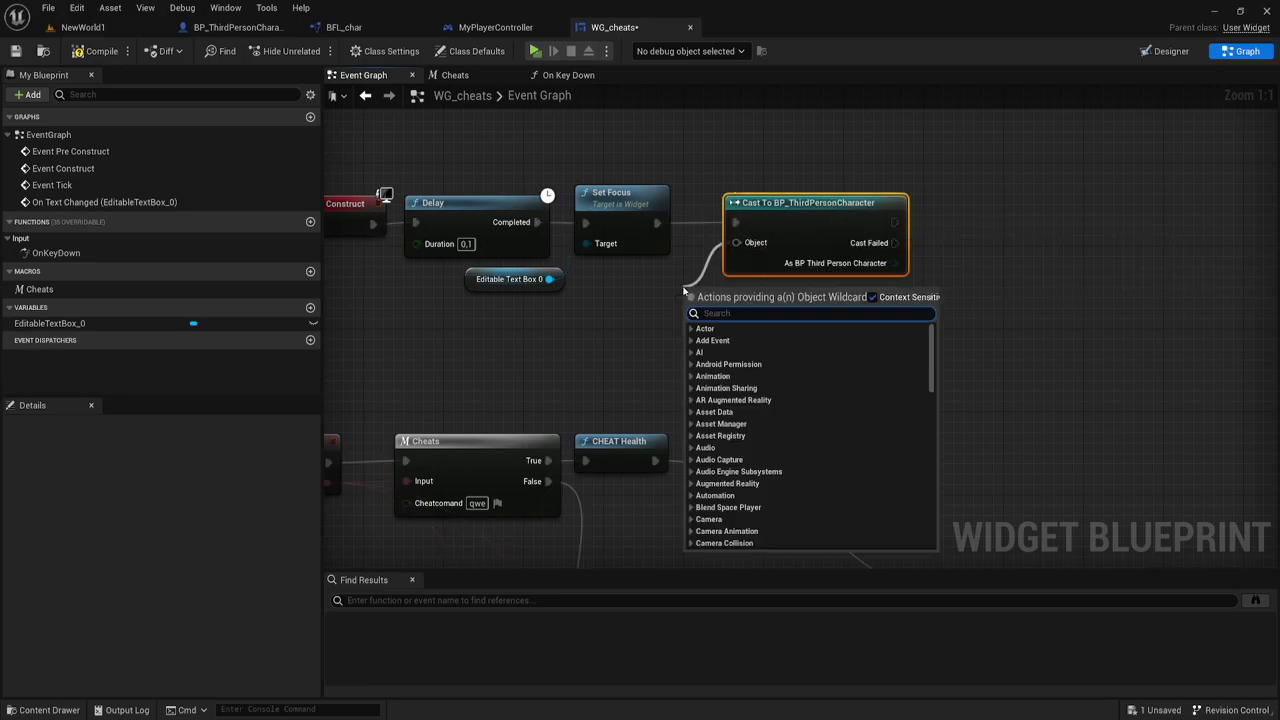
type("get pla")
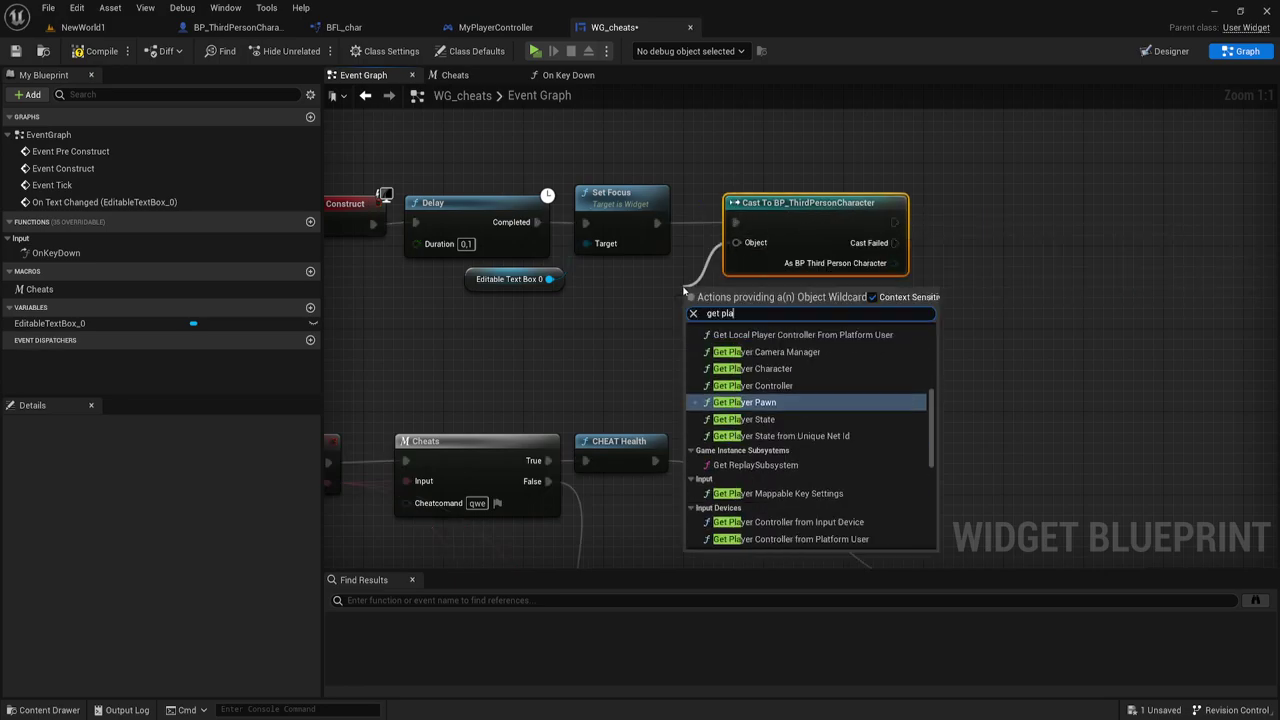
left_click(765, 368)
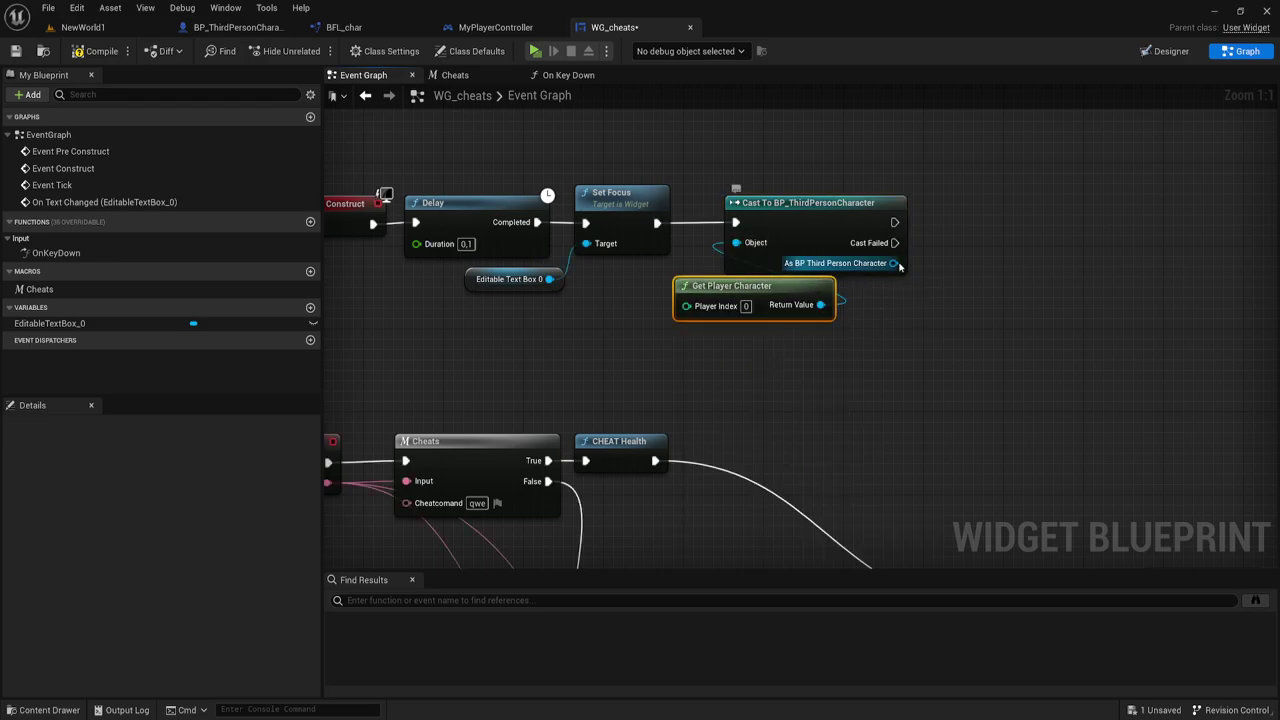
Step: Promote the cast's As BP Third Person Character output to a new variable
left_click_drag(895, 263, 1005, 235)
left_click(1035, 281)
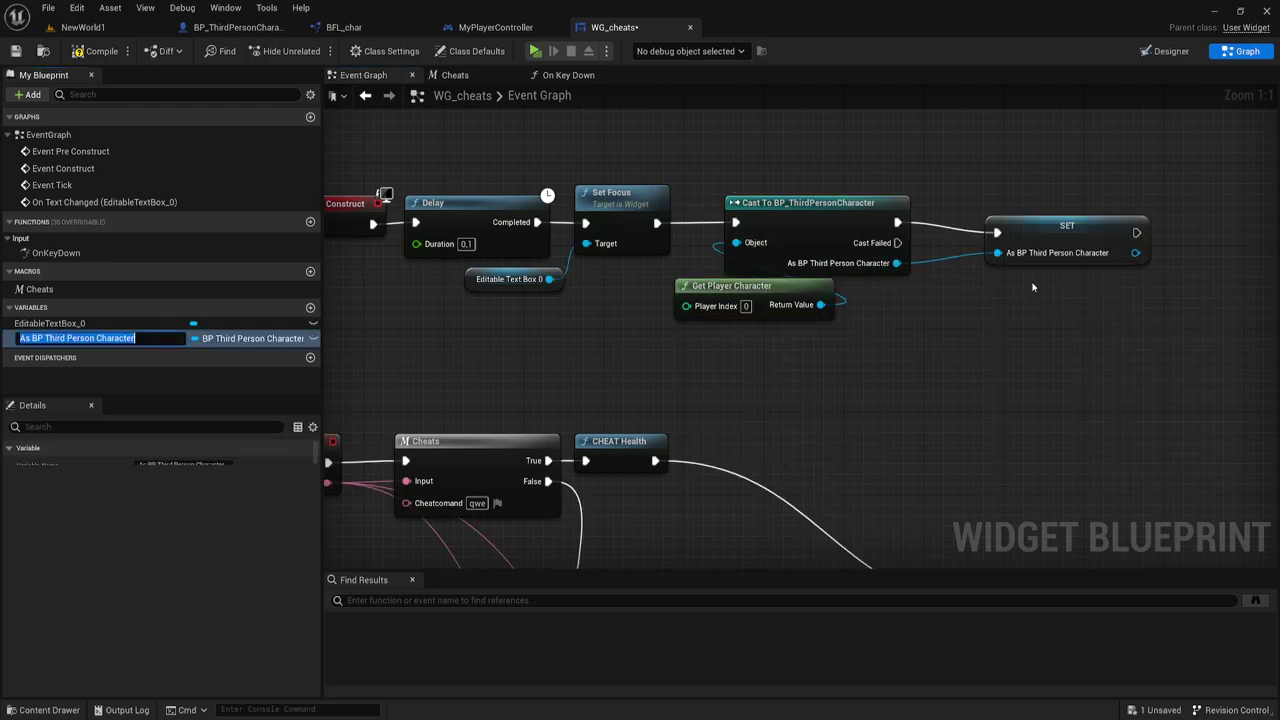
left_click(1018, 232)
mouse_move(740, 565)
right_mouse_down()
mouse_move(771, 325)
mouse_move(486, 97)
right_mouse_up()
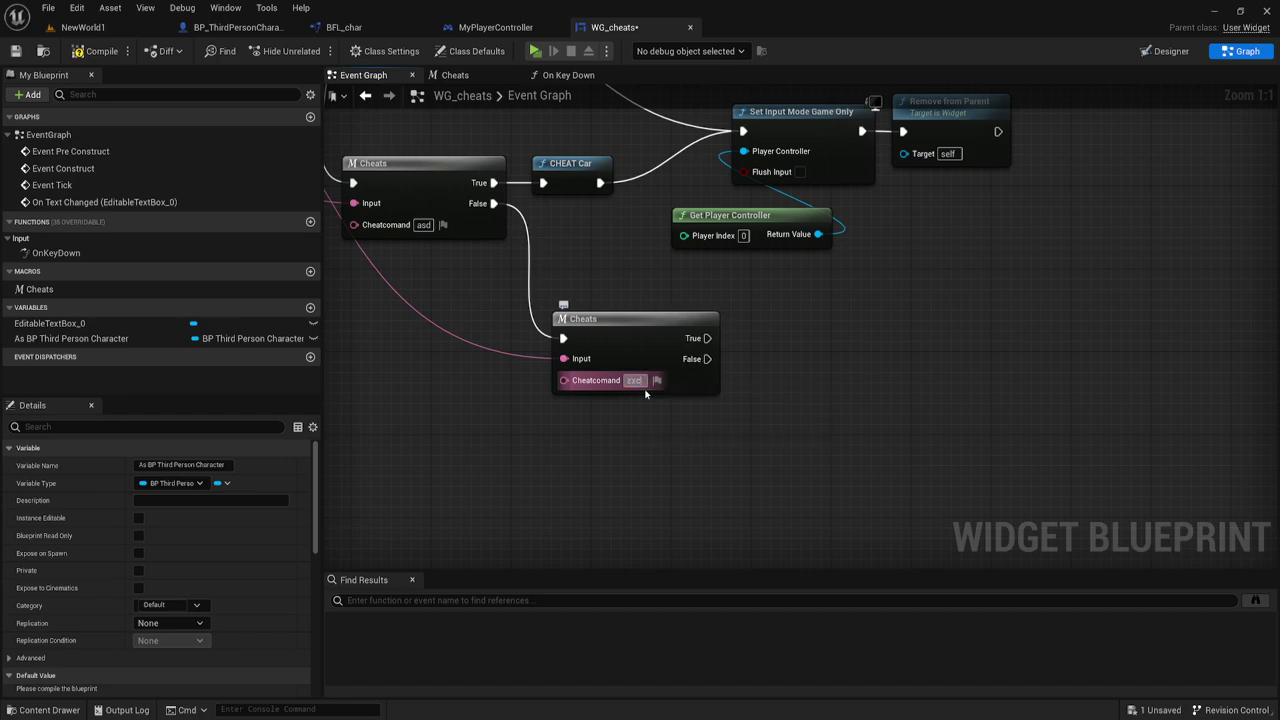
Step: Add a Spawncar call on the As BP Third Person Character getter, triggered by the zxc check's True
left_click(797, 327)
right_click_drag(797, 327, 745, 305)
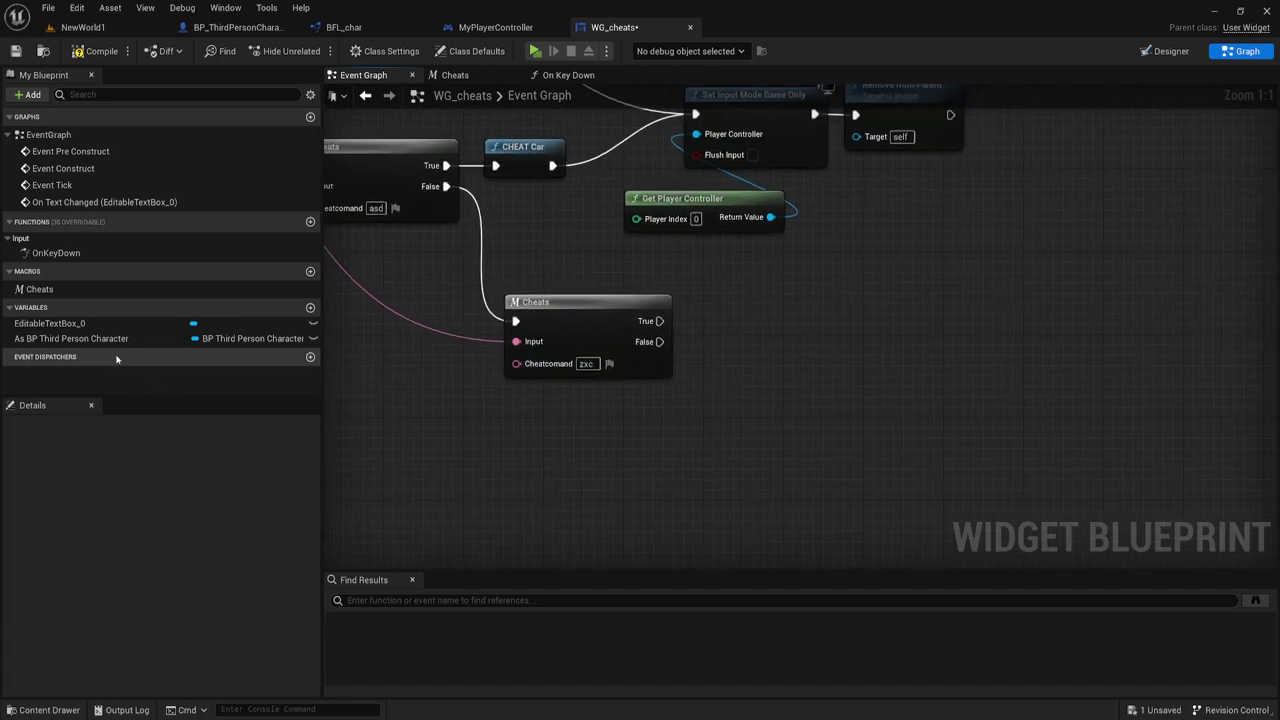
left_click_drag(70, 338, 655, 378, "ctrl")
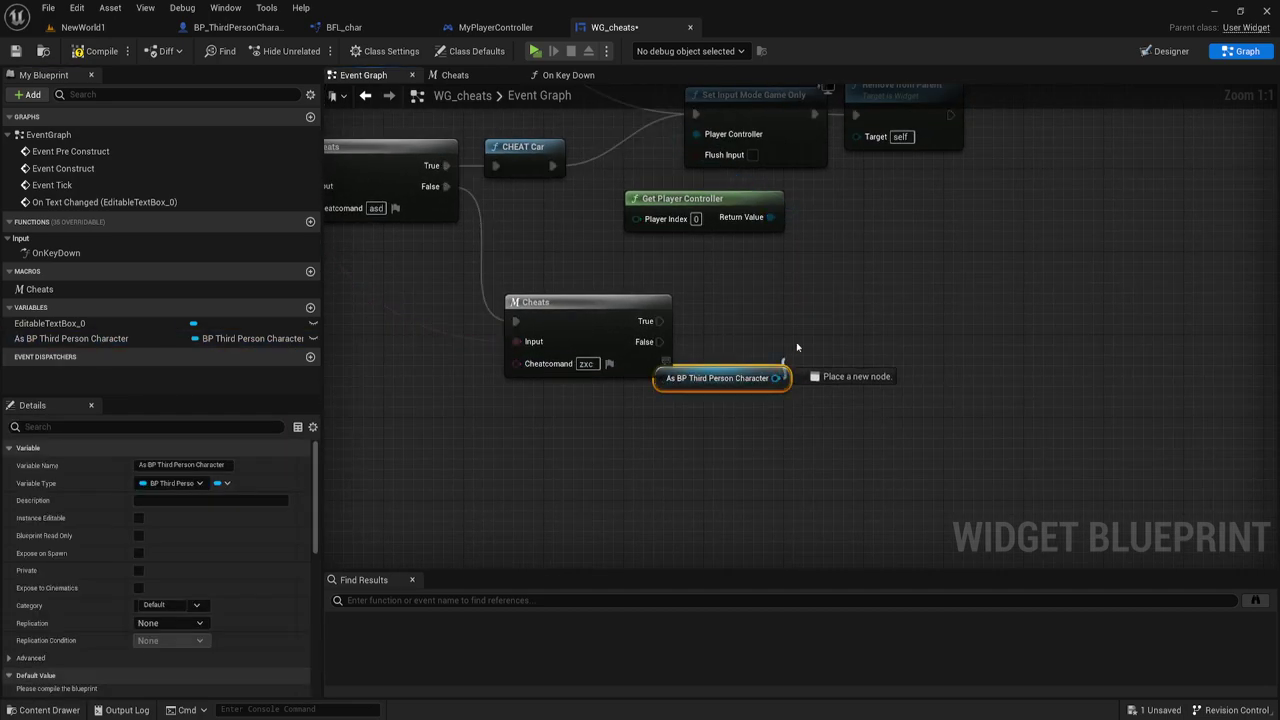
left_click_drag(778, 380, 816, 315)
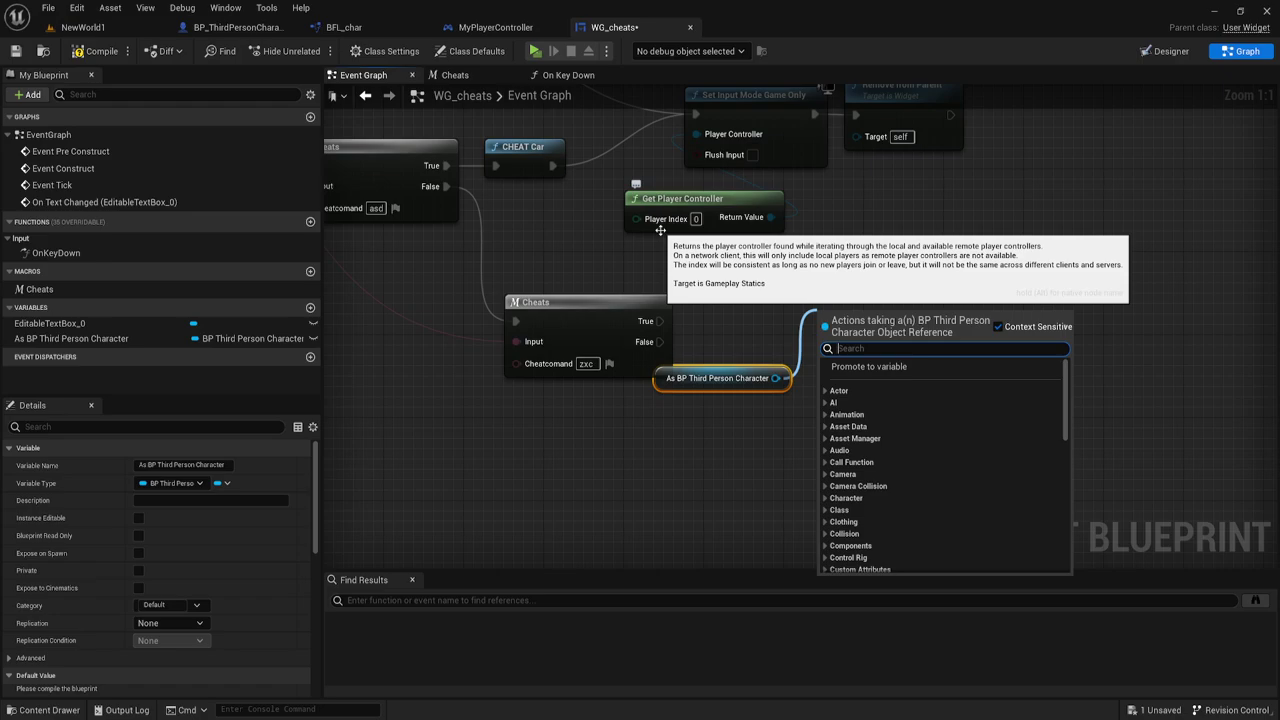
type("spa")
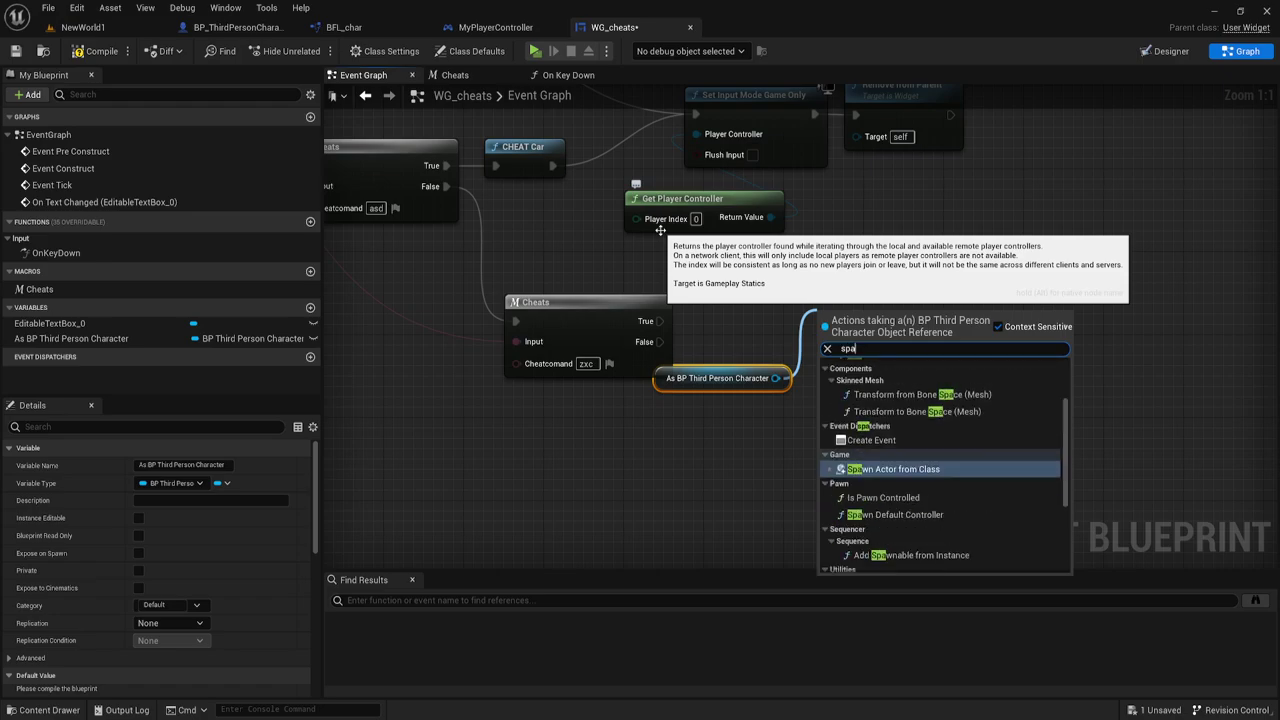
type("wn")
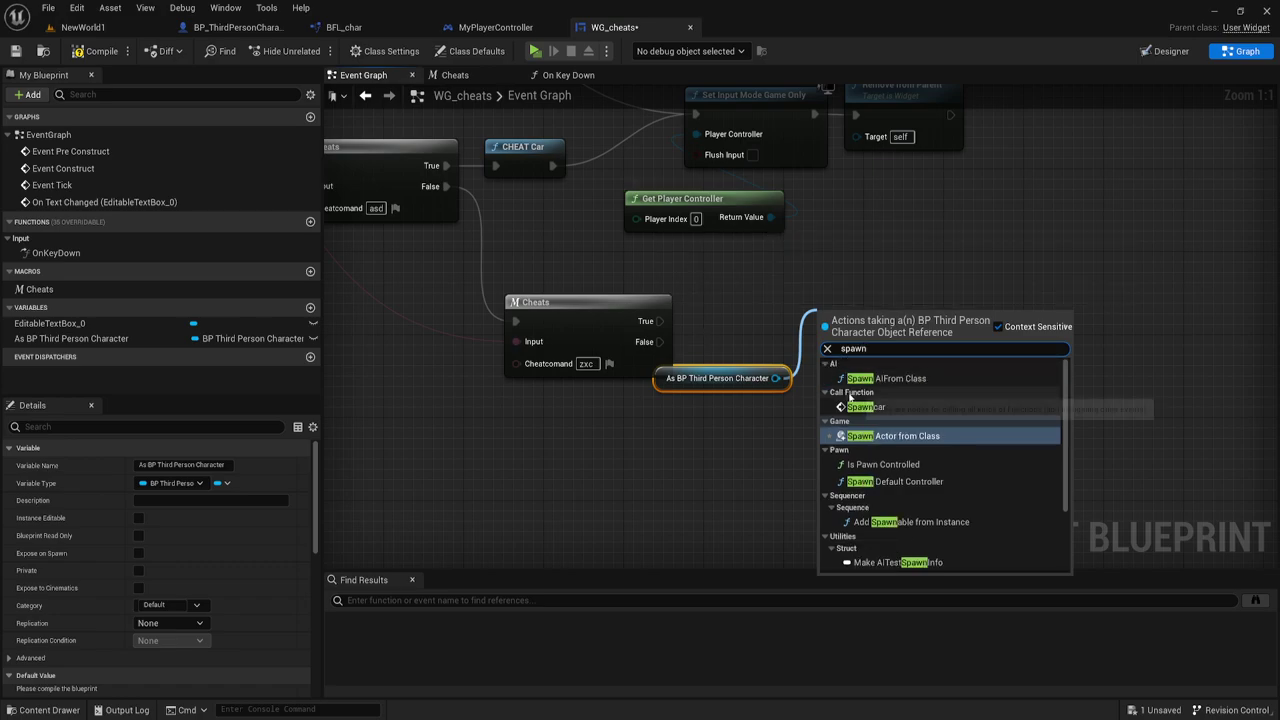
left_click(866, 407)
left_click_drag(826, 342, 660, 321)
left_click_drag(850, 313, 850, 292)
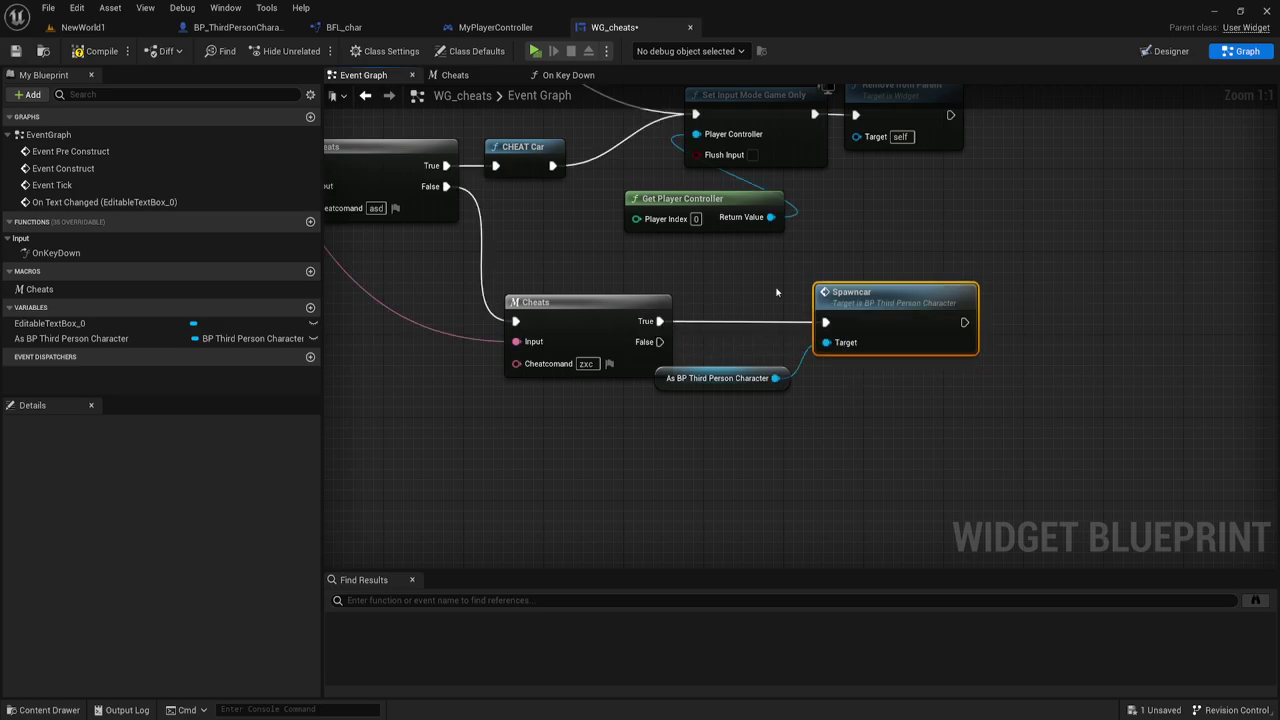
Step: Rearrange the nodes and connect Spawncar's output to Set Input Mode Game Only
left_click_drag(762, 294, 867, 412)
left_click_drag(889, 305, 929, 305)
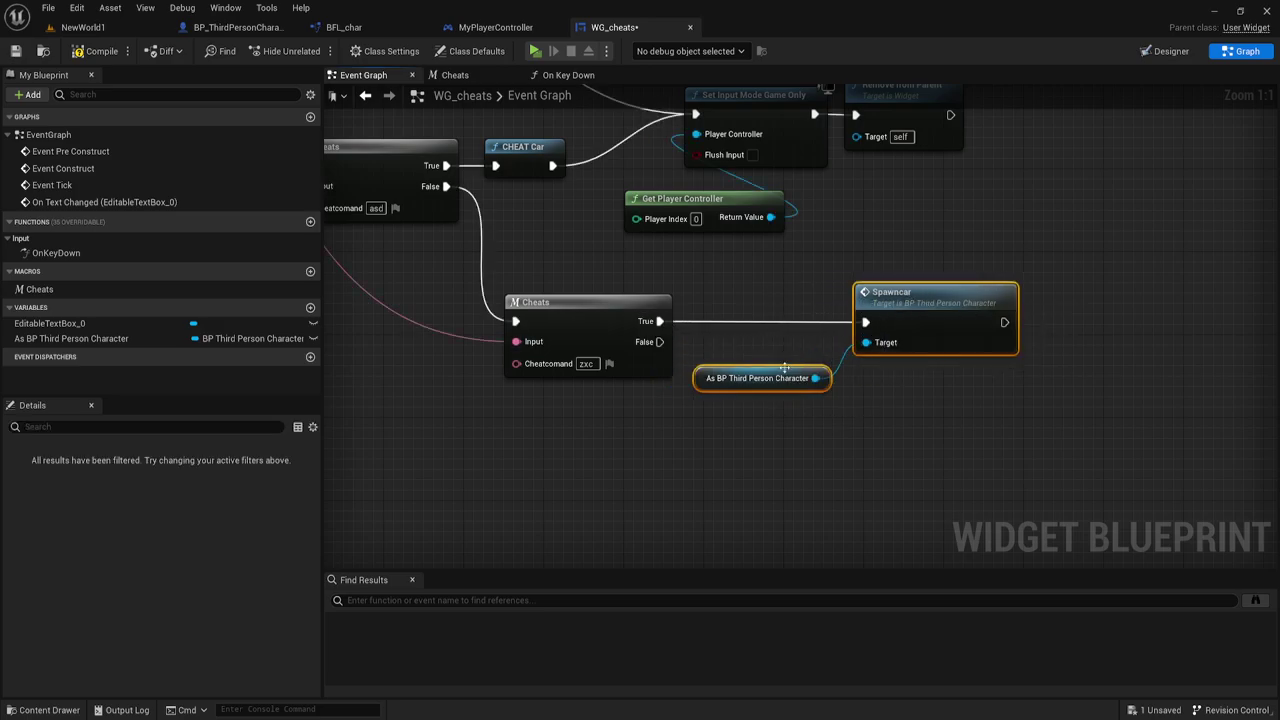
left_click_drag(769, 310, 868, 328)
left_click_drag(893, 398, 893, 398)
scroll(700, 300, "down", 1)
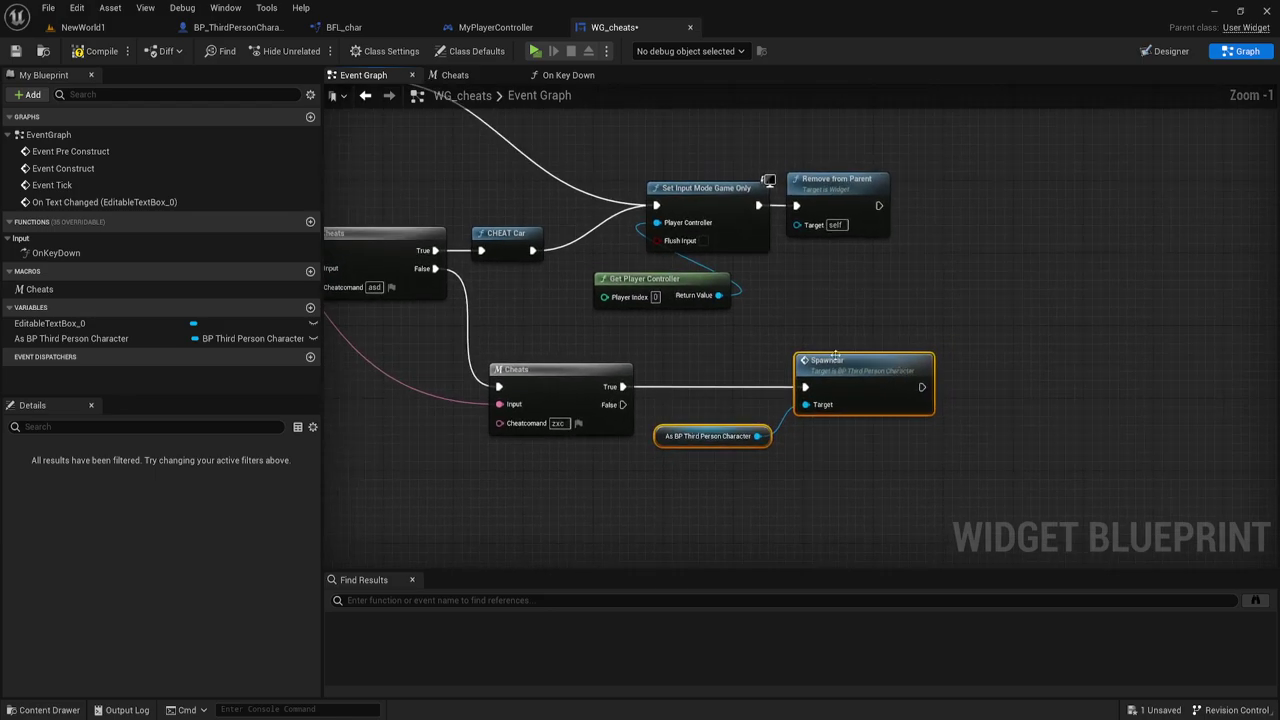
left_click_drag(580, 160, 800, 310)
left_click_drag(690, 270, 970, 278)
mouse_move(971, 205)
left_mouse_down()
mouse_move(1059, 187)
mouse_move(922, 387)
left_mouse_up()
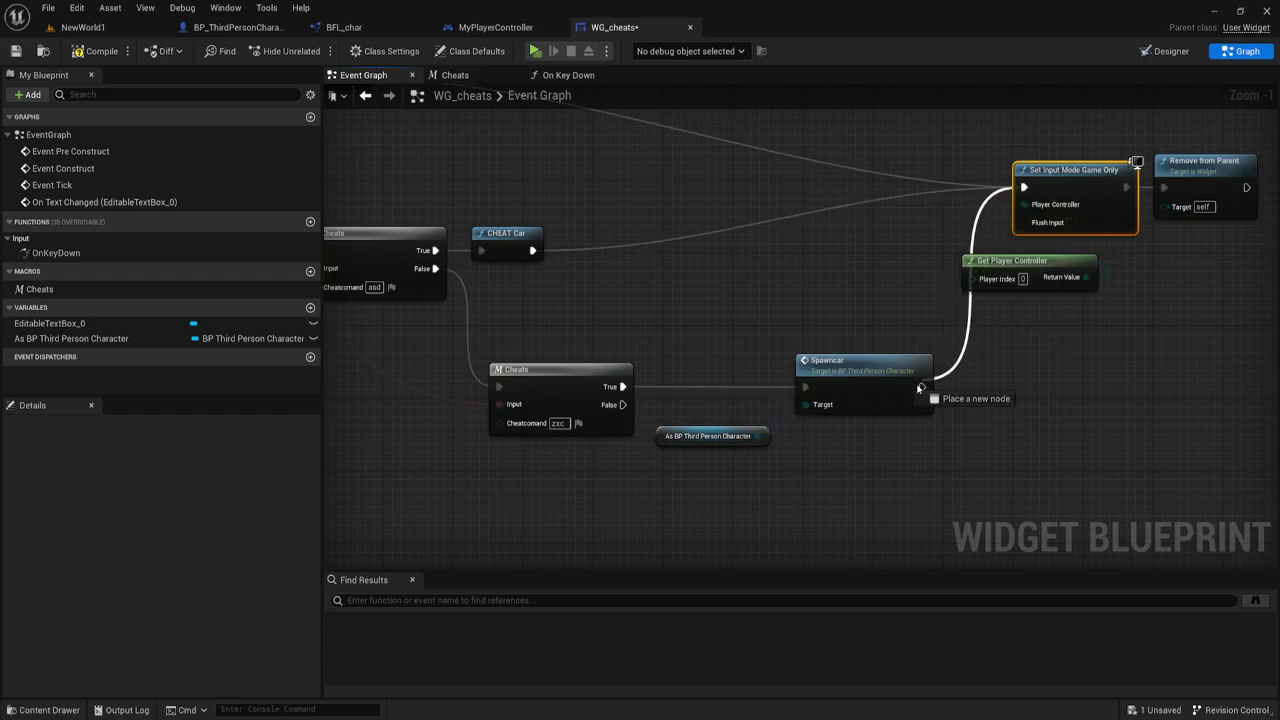
left_click_drag(1078, 359, 1250, 147)
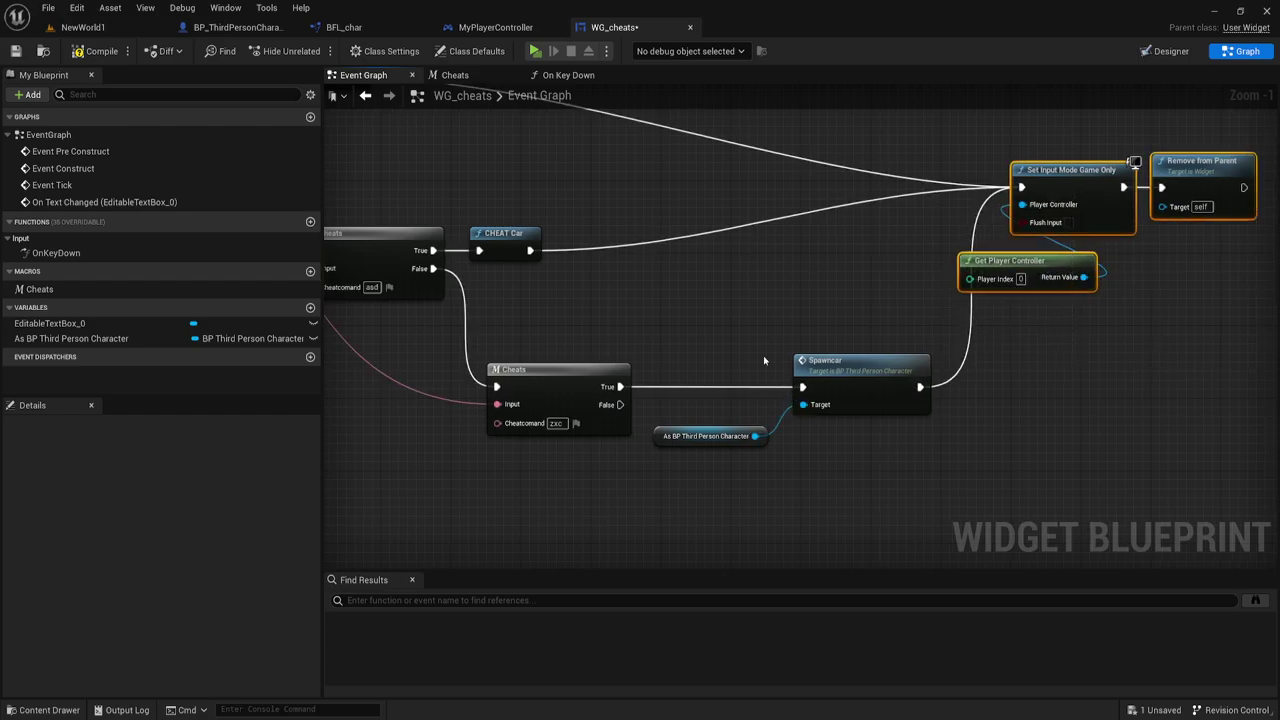
right_click_drag(764, 360, 843, 354)
mouse_move(713, 297)
right_mouse_down()
mouse_move(771, 309)
mouse_move(723, 360)
right_mouse_up()
scroll(723, 360, "down", 1)
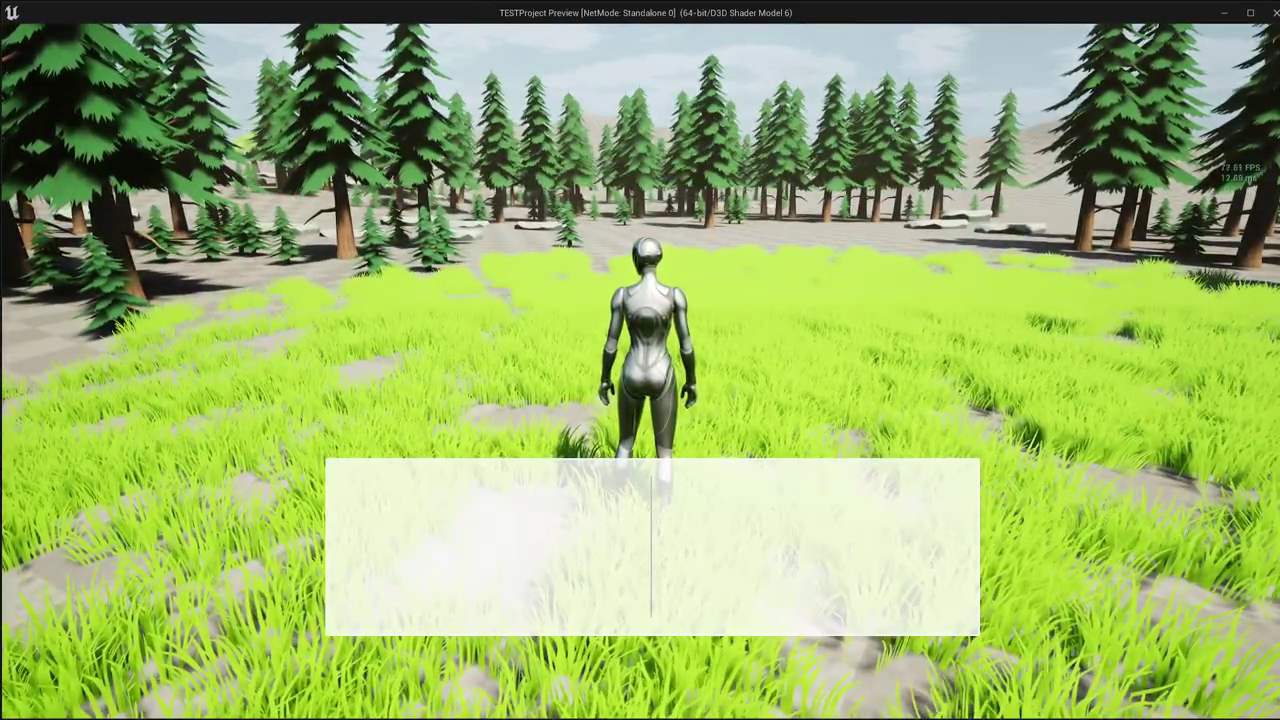
type("ZX")
key("Return")
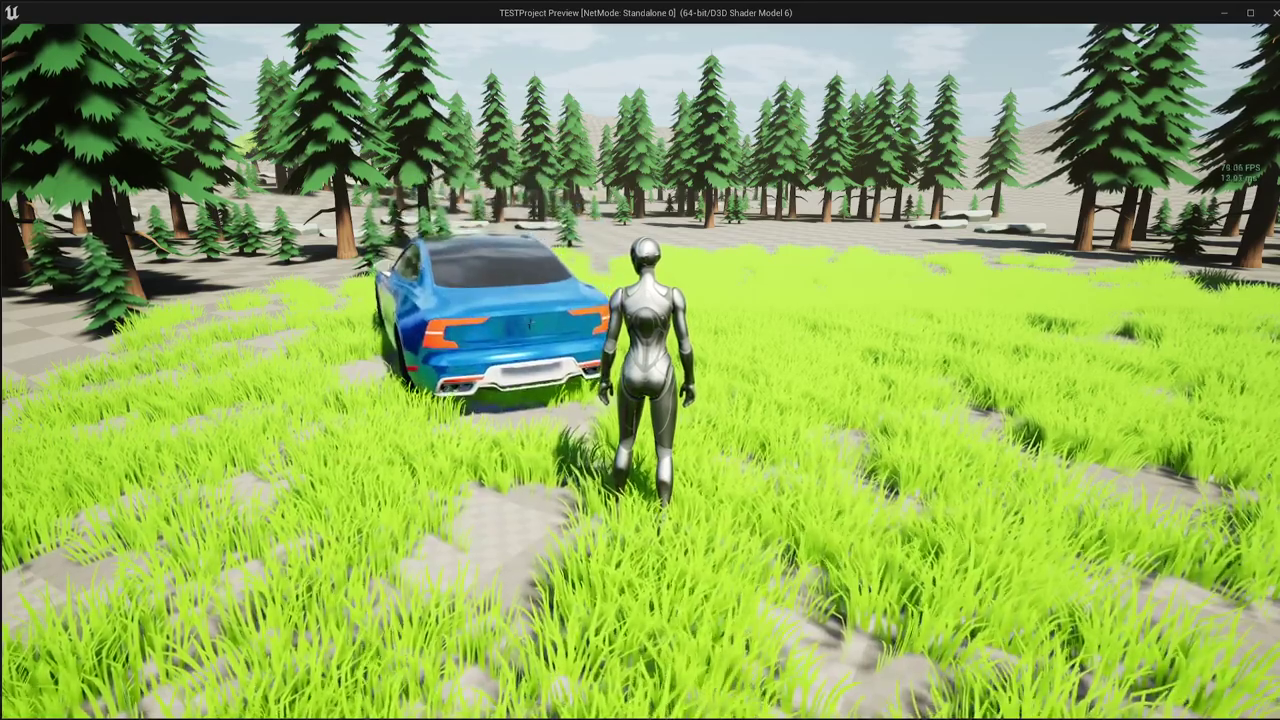
key("Escape")
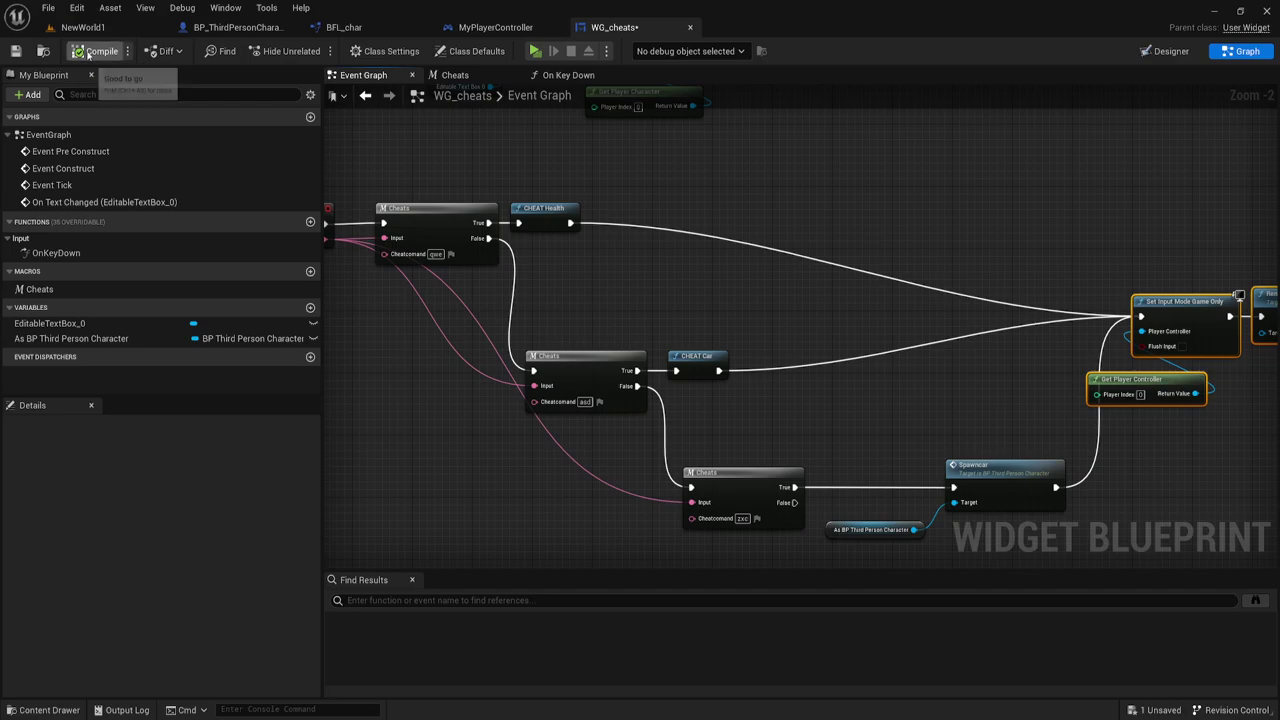
Step: In the Designer, set EditableTextBox_0's Render Opacity to 0.0 and save WG_cheats
left_click(101, 28)
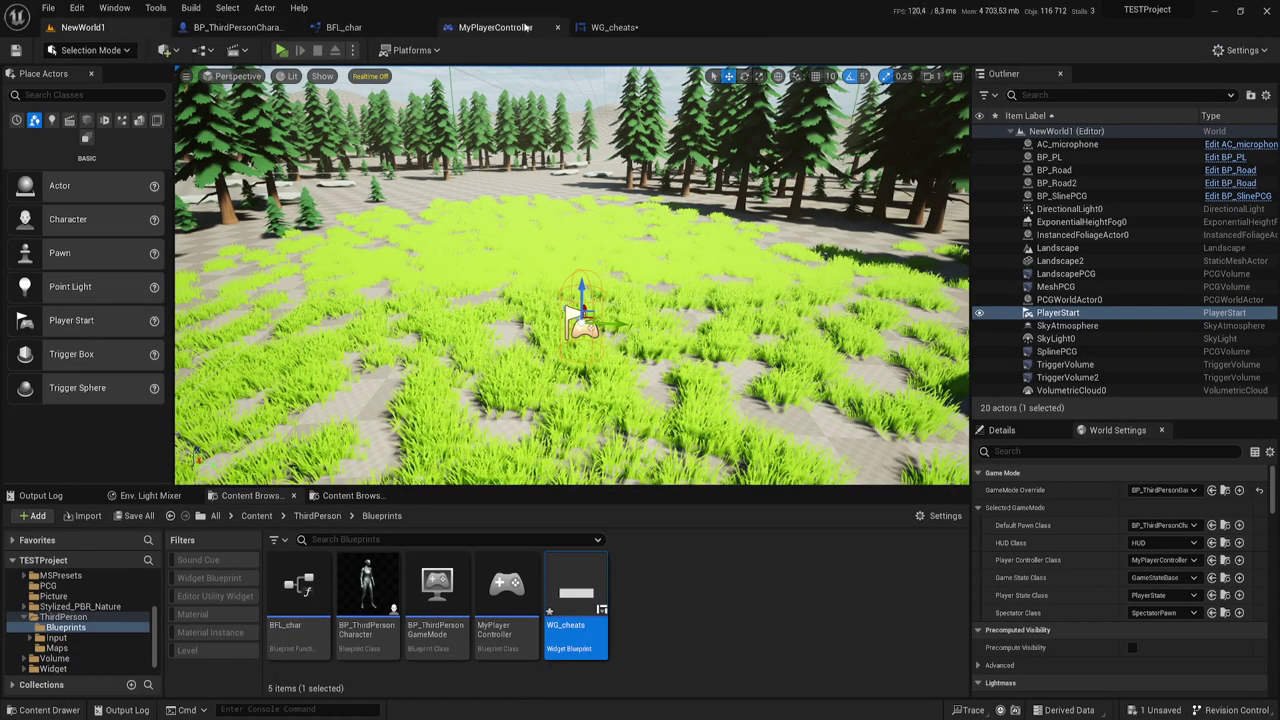
left_click(615, 28)
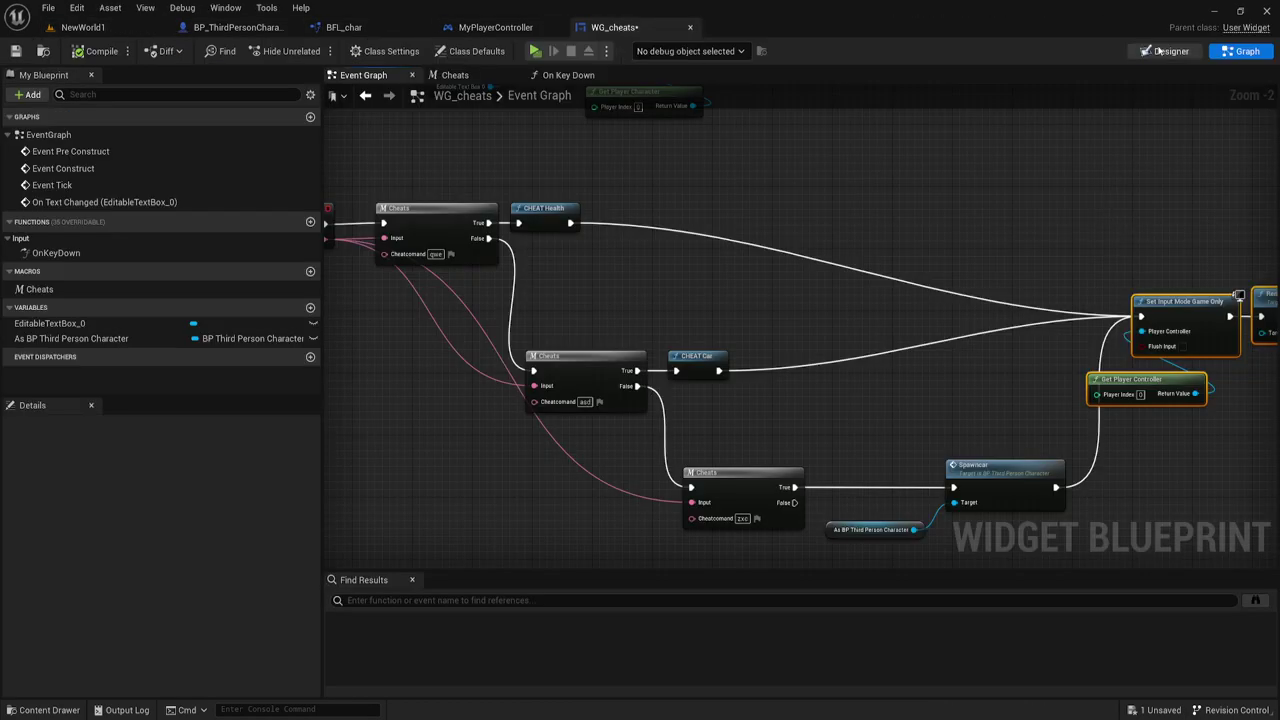
key("shift+F4")
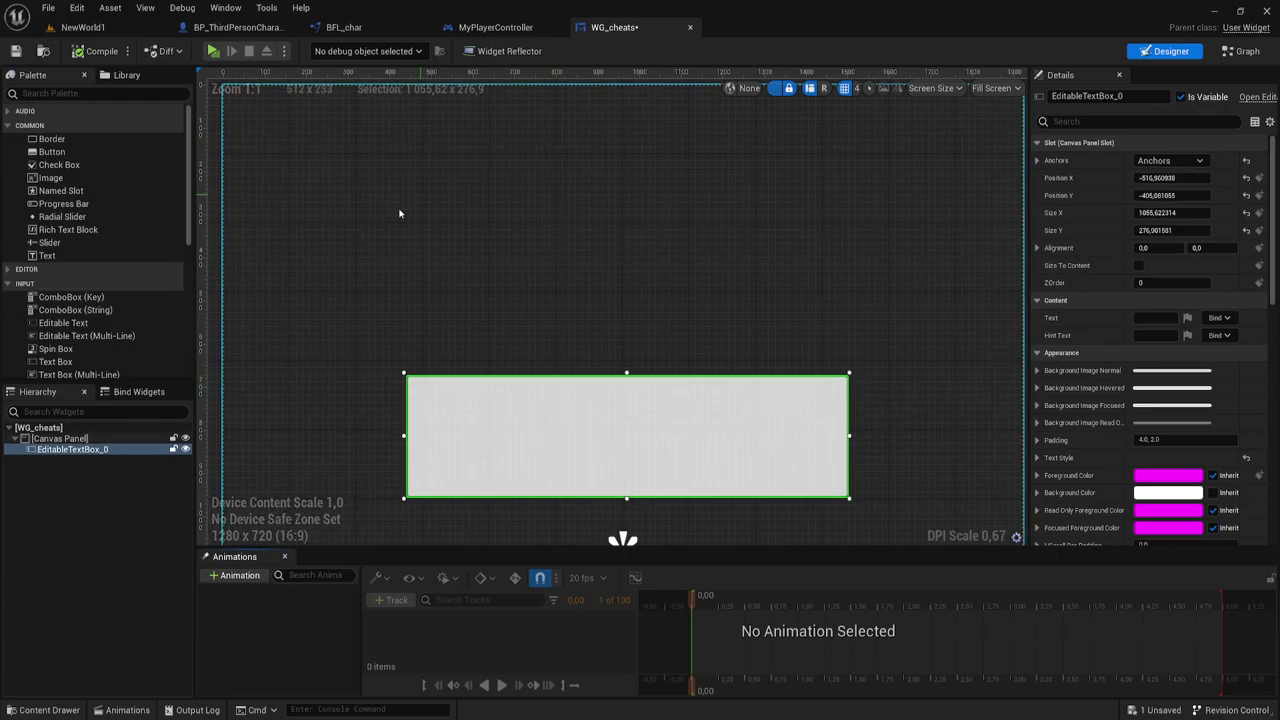
scroll(1229, 349, "down", 3)
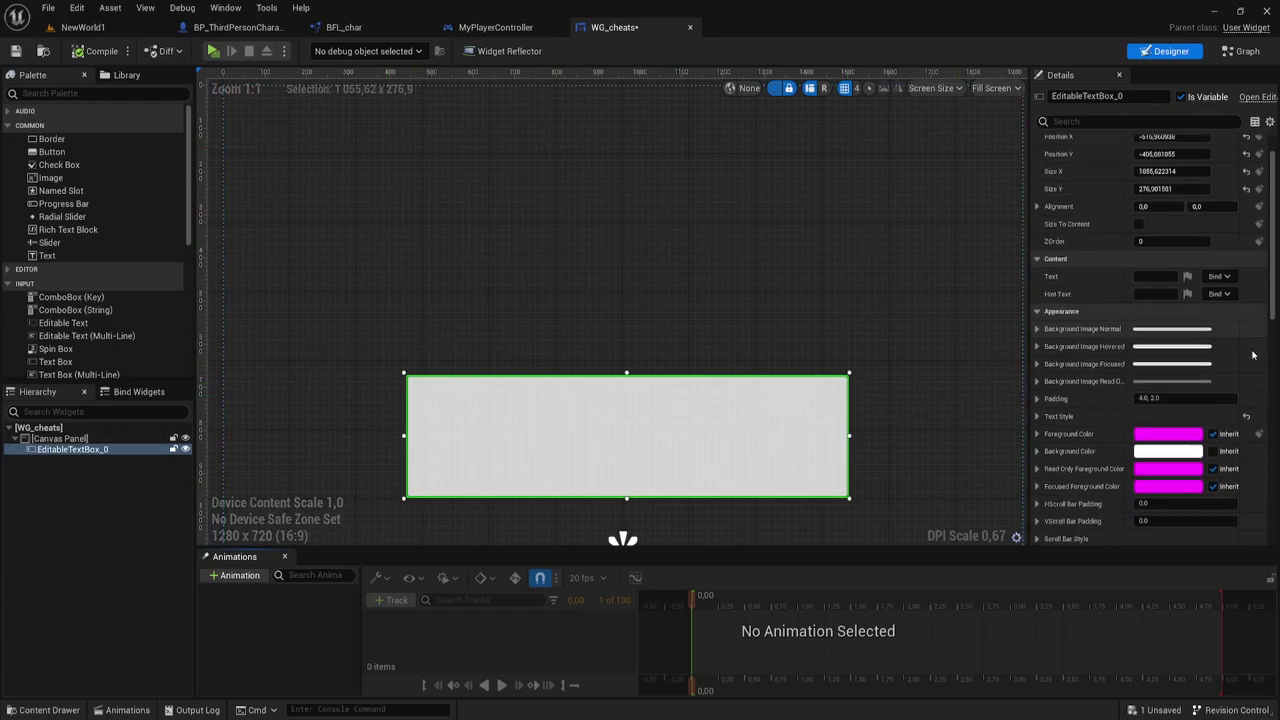
scroll(1229, 349, "down", 2)
scroll(1149, 342, "down", 2)
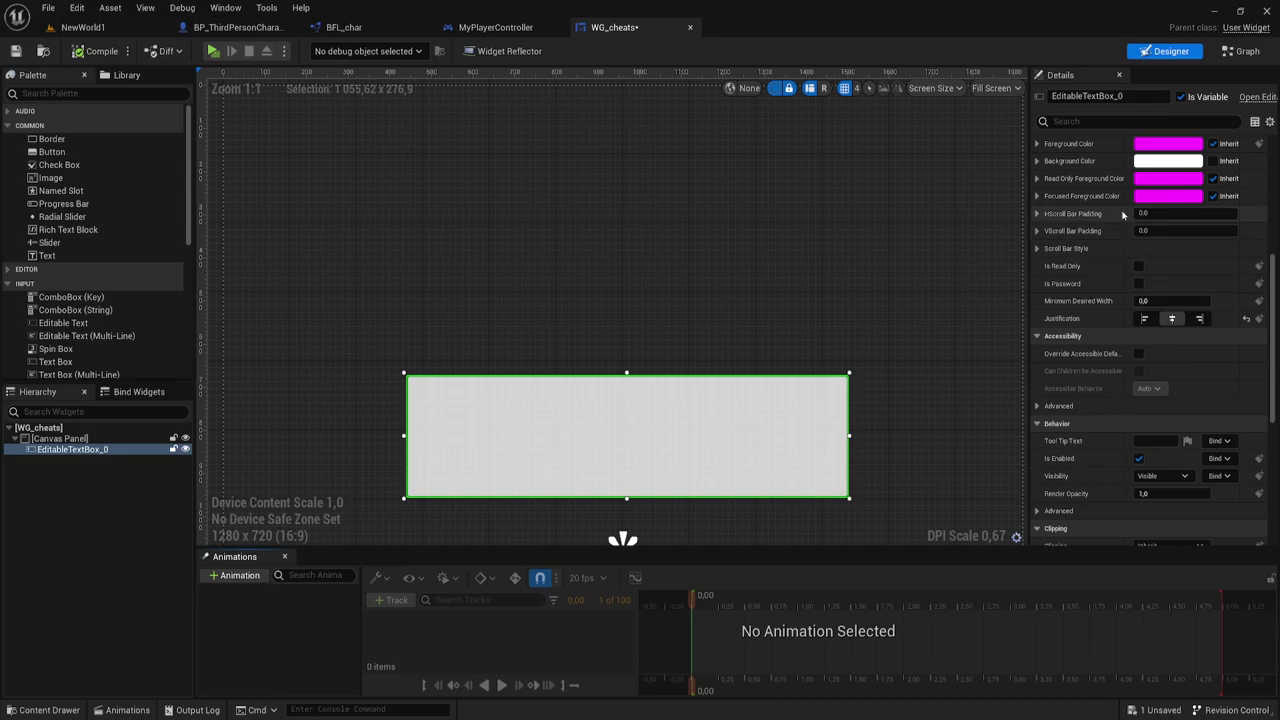
scroll(1152, 391, "down", 2)
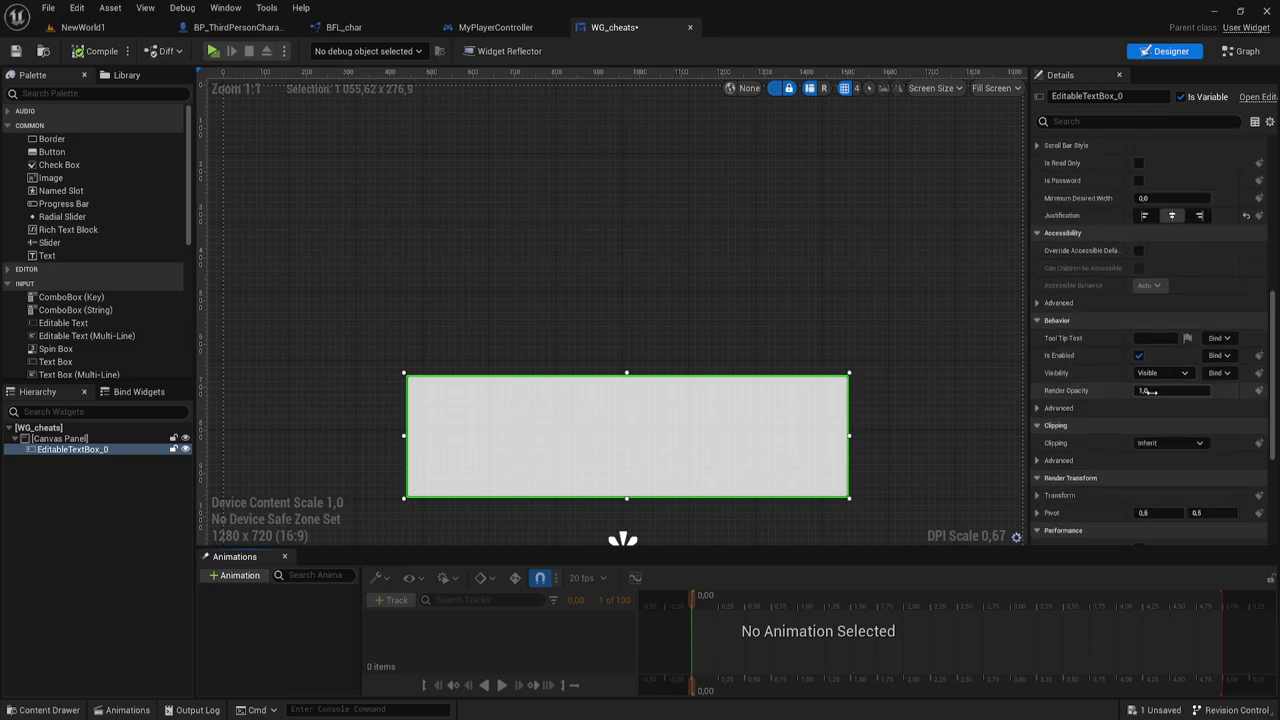
type("0")
key("Return")
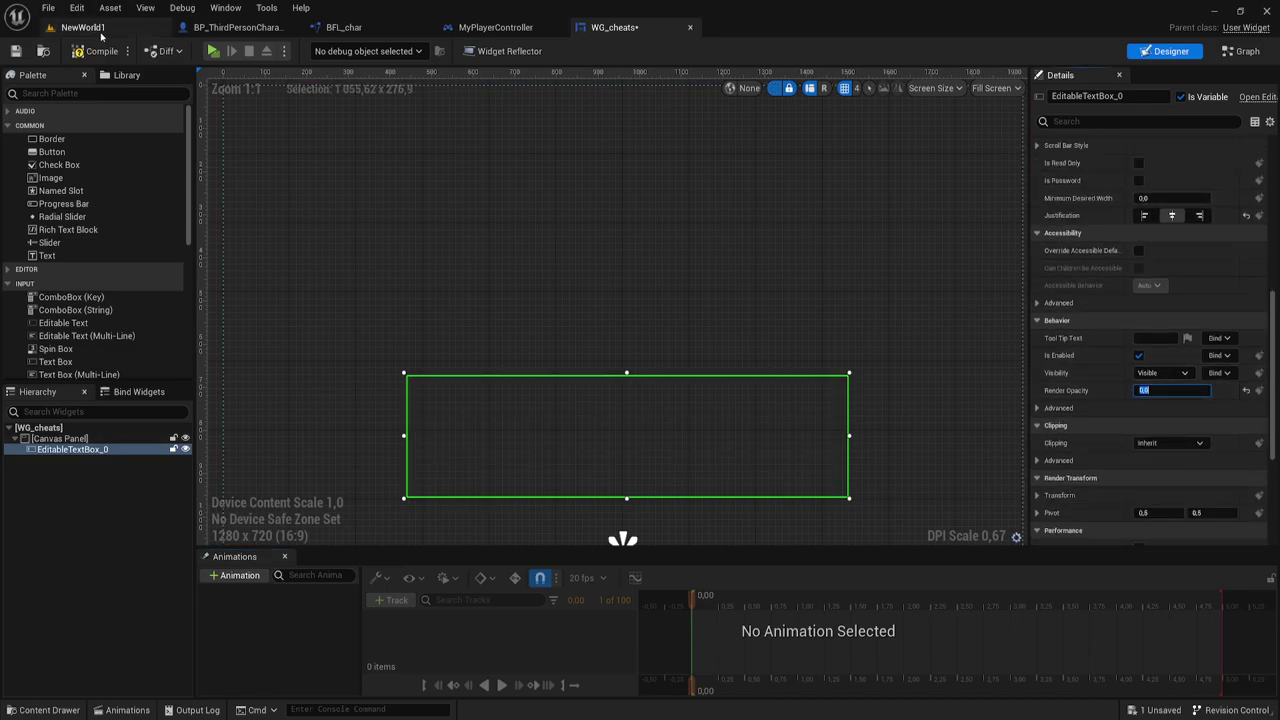
left_click(16, 51)
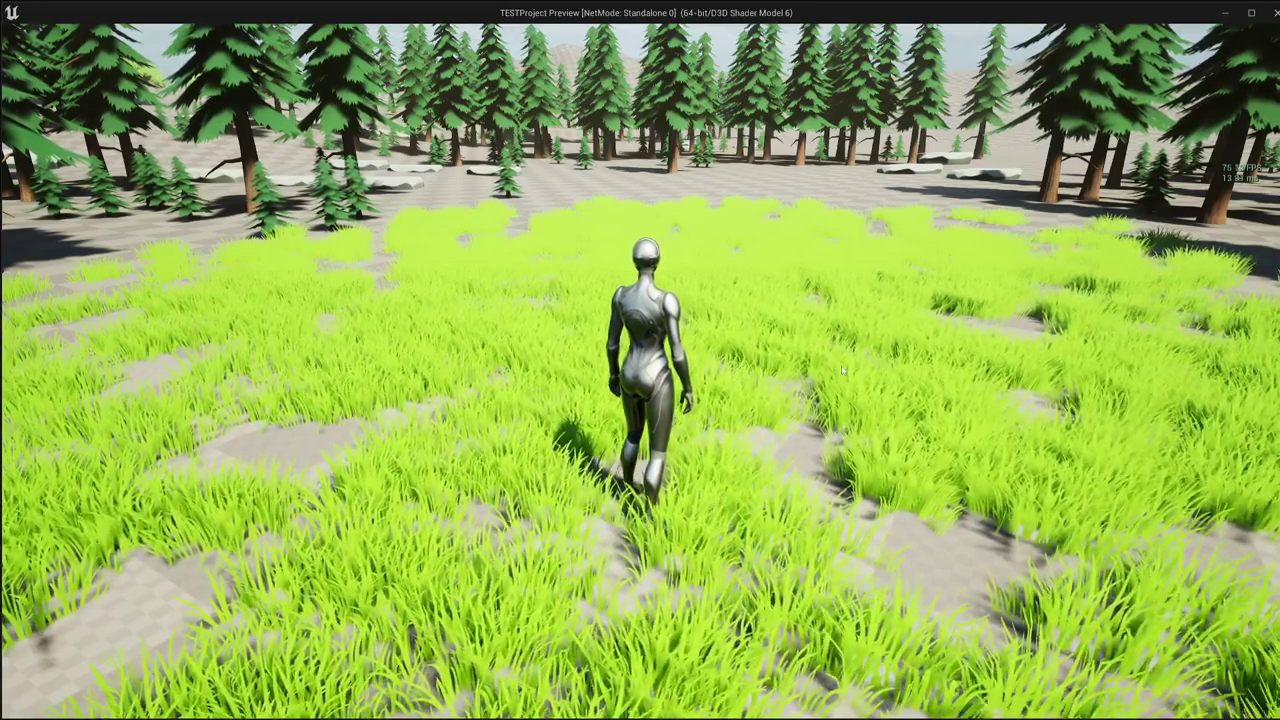
left_click(841, 365)
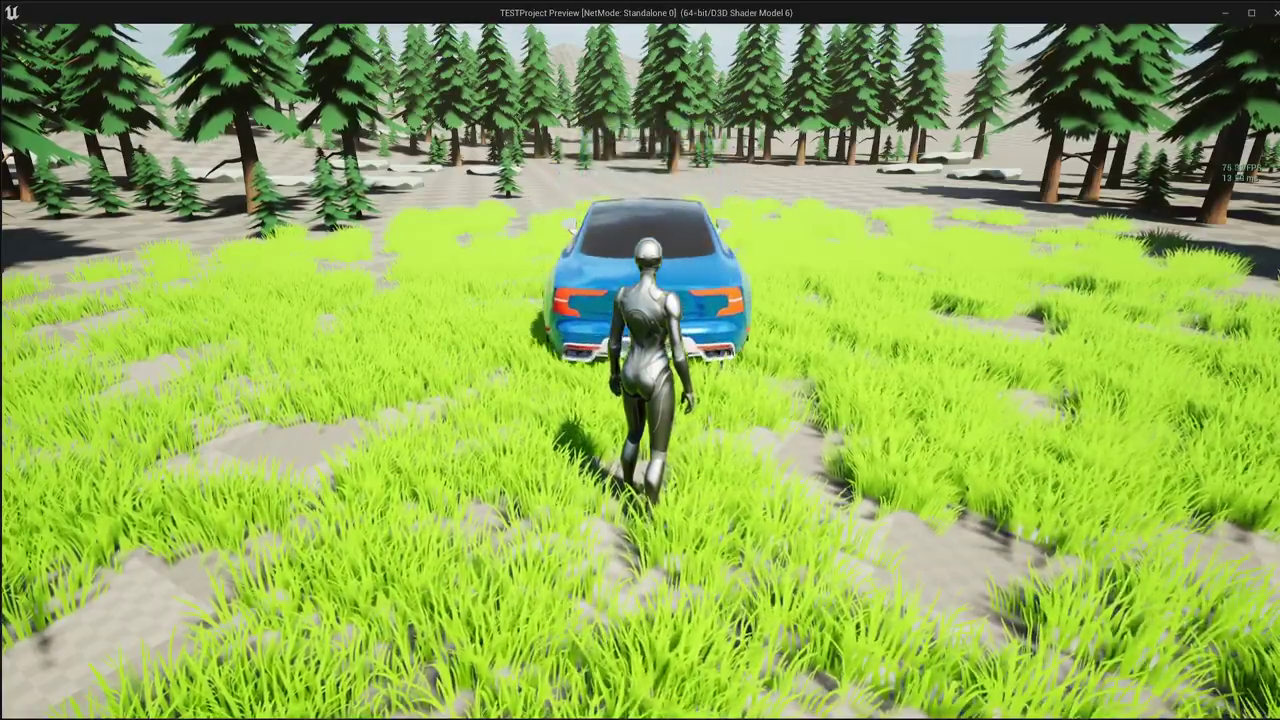
key("w")
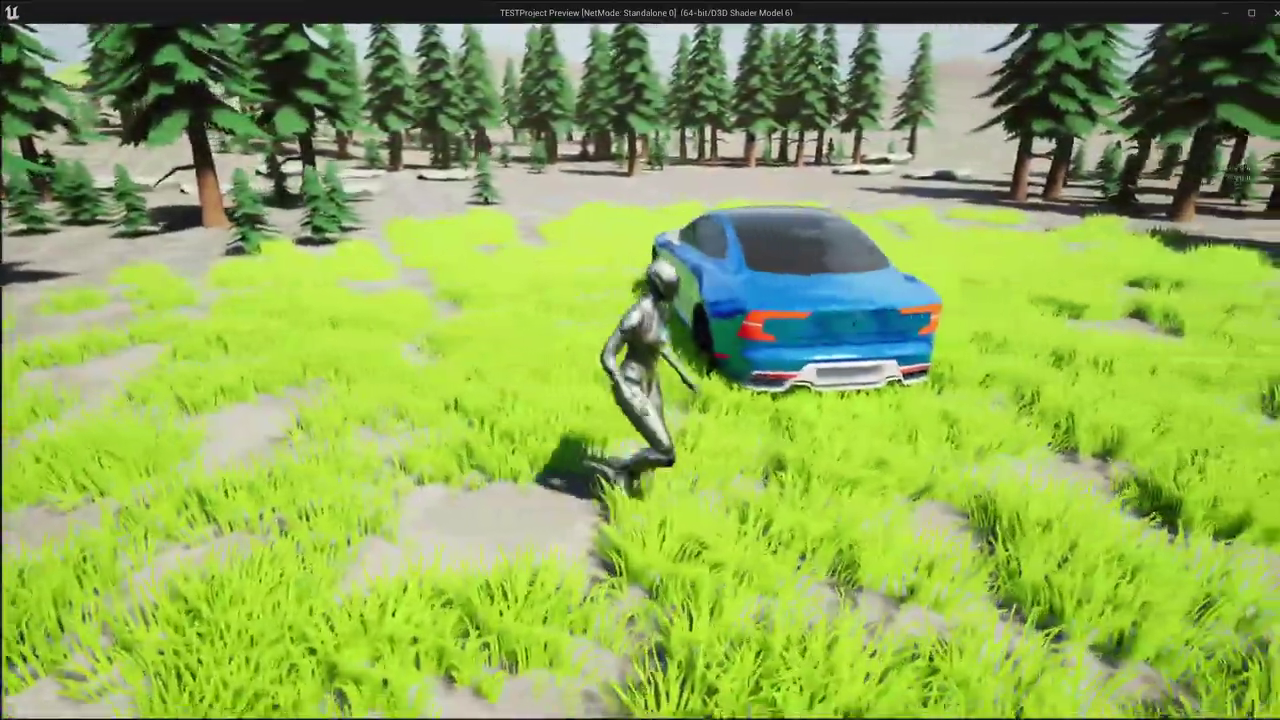
key("w")
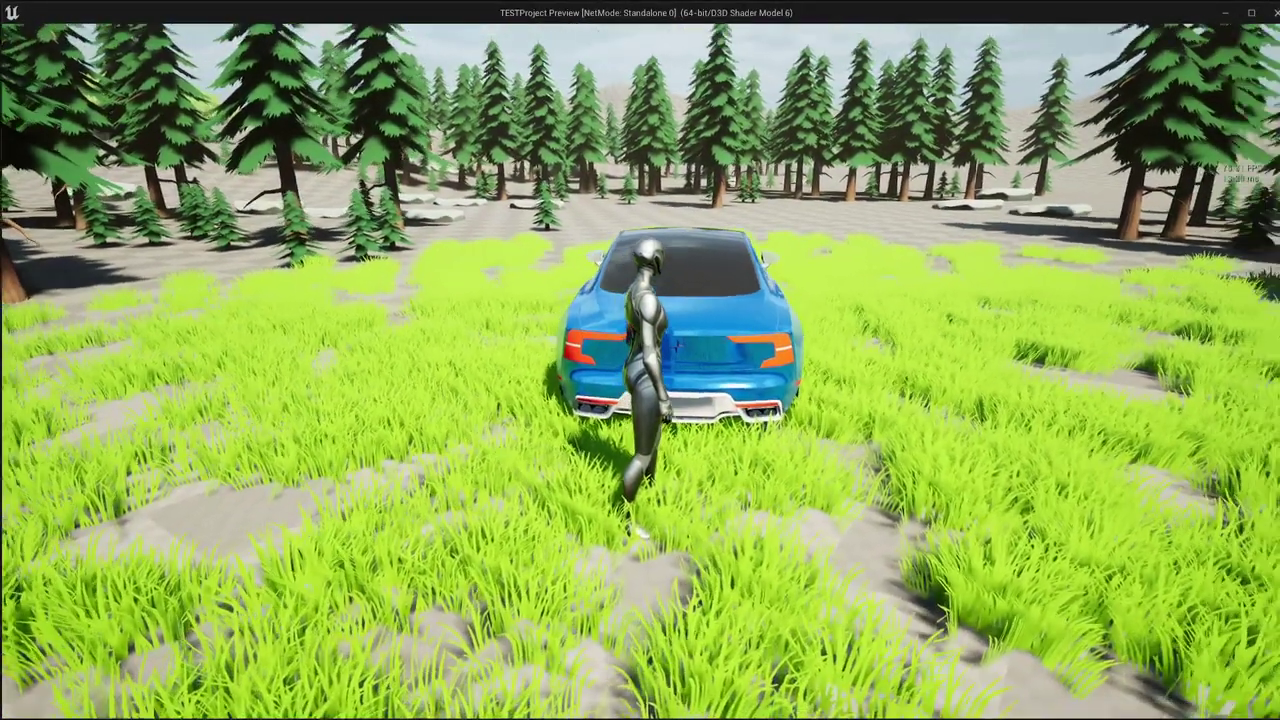
key("w")
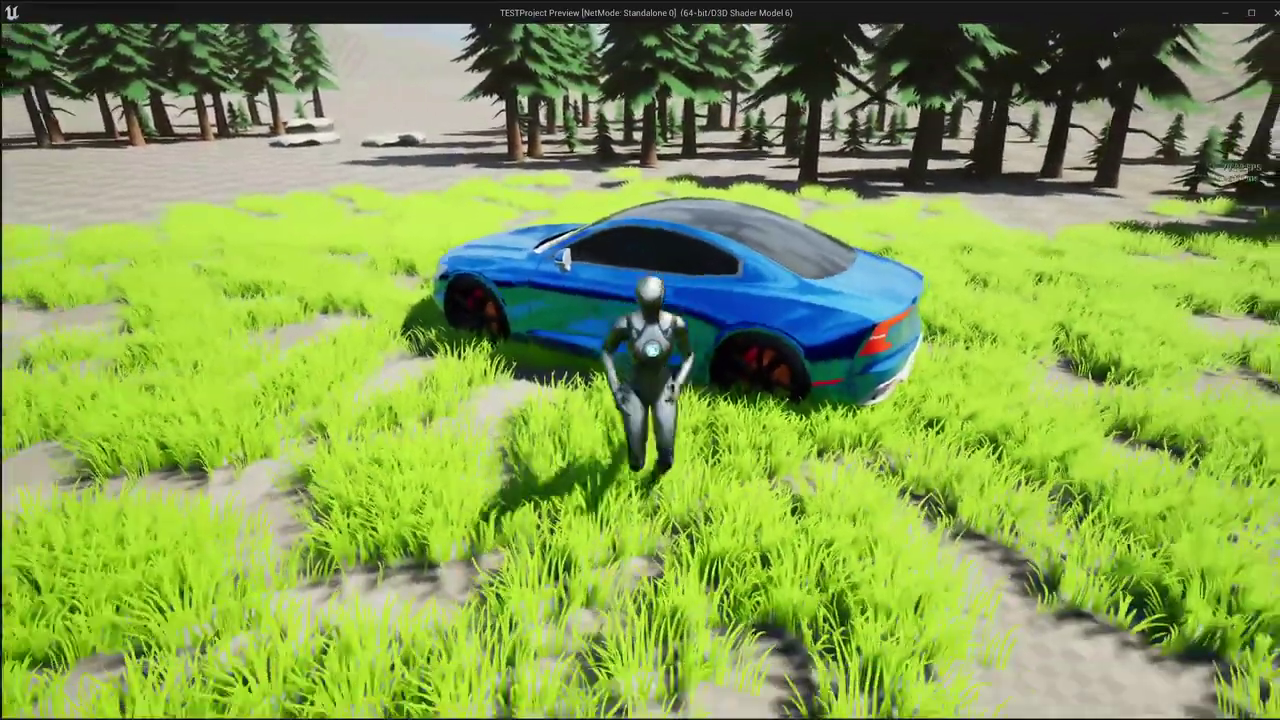
key("w")
key("s")
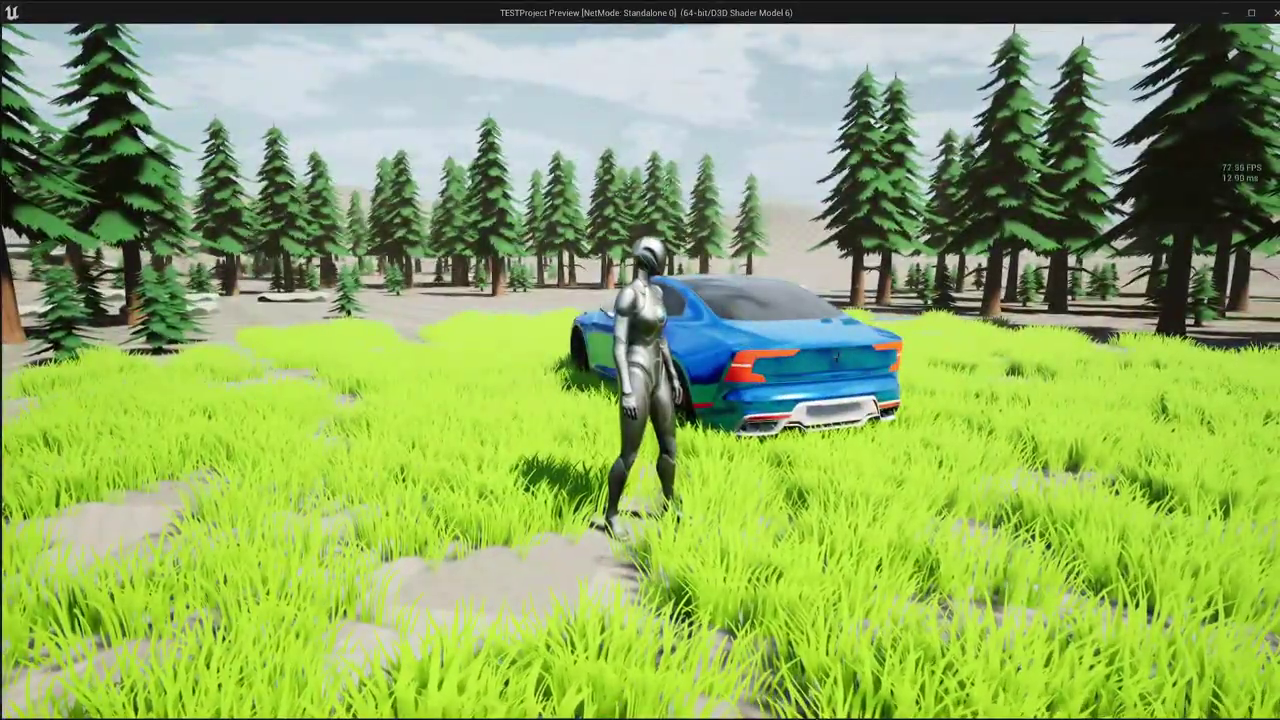
key("Escape")
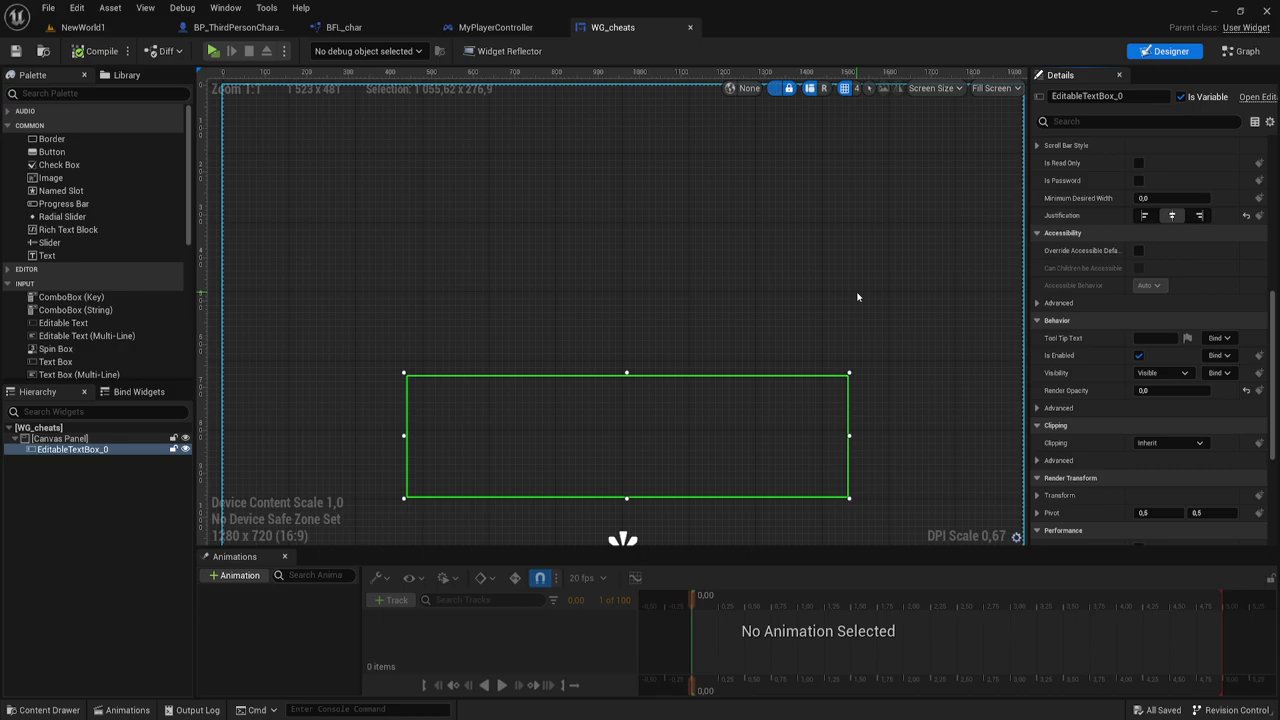
Step: Select the Canvas Panel, switch to the NewWorld1 level and pull the viewport camera back
left_click(758, 278)
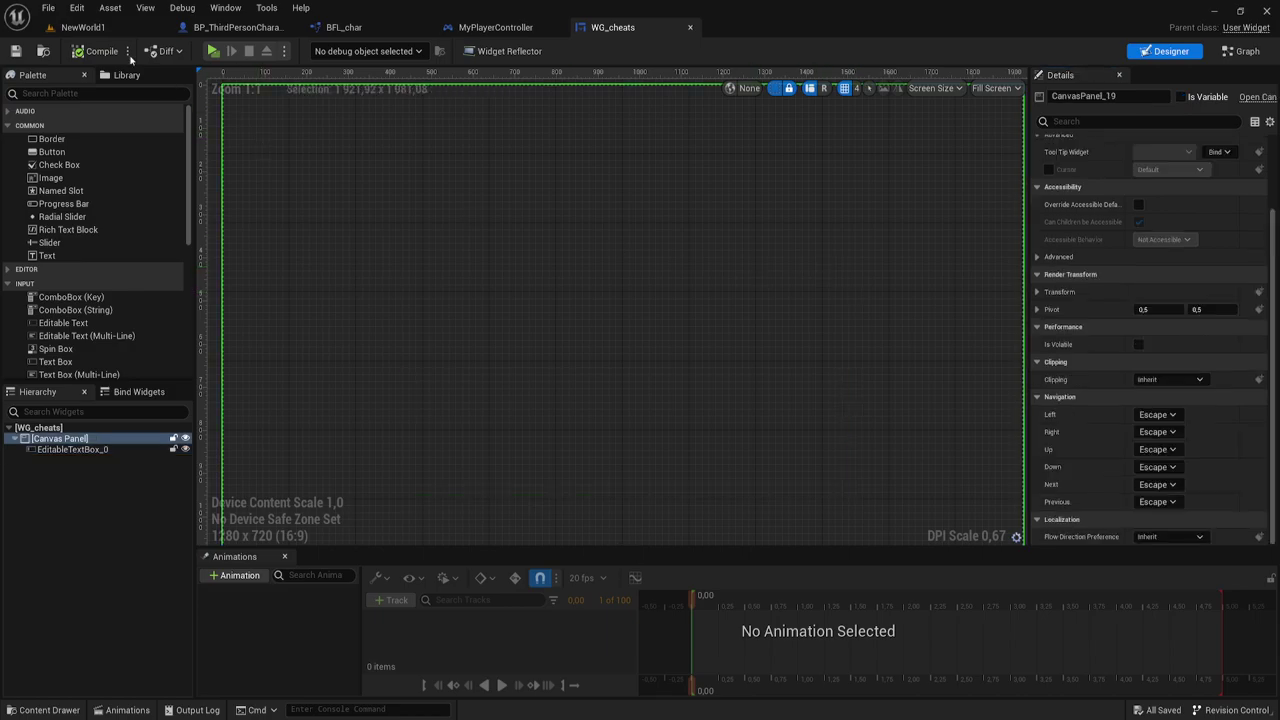
left_click(237, 27)
left_click(127, 30)
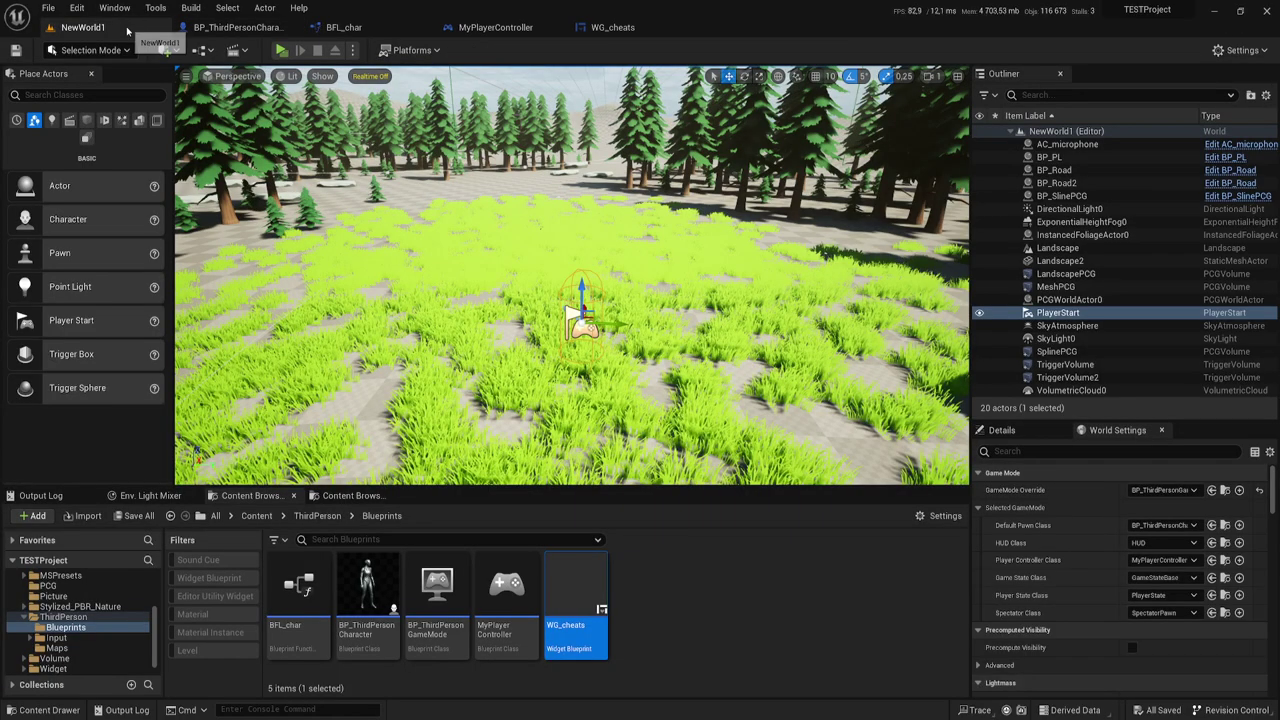
key("Down")
key("Down")
key("Down")
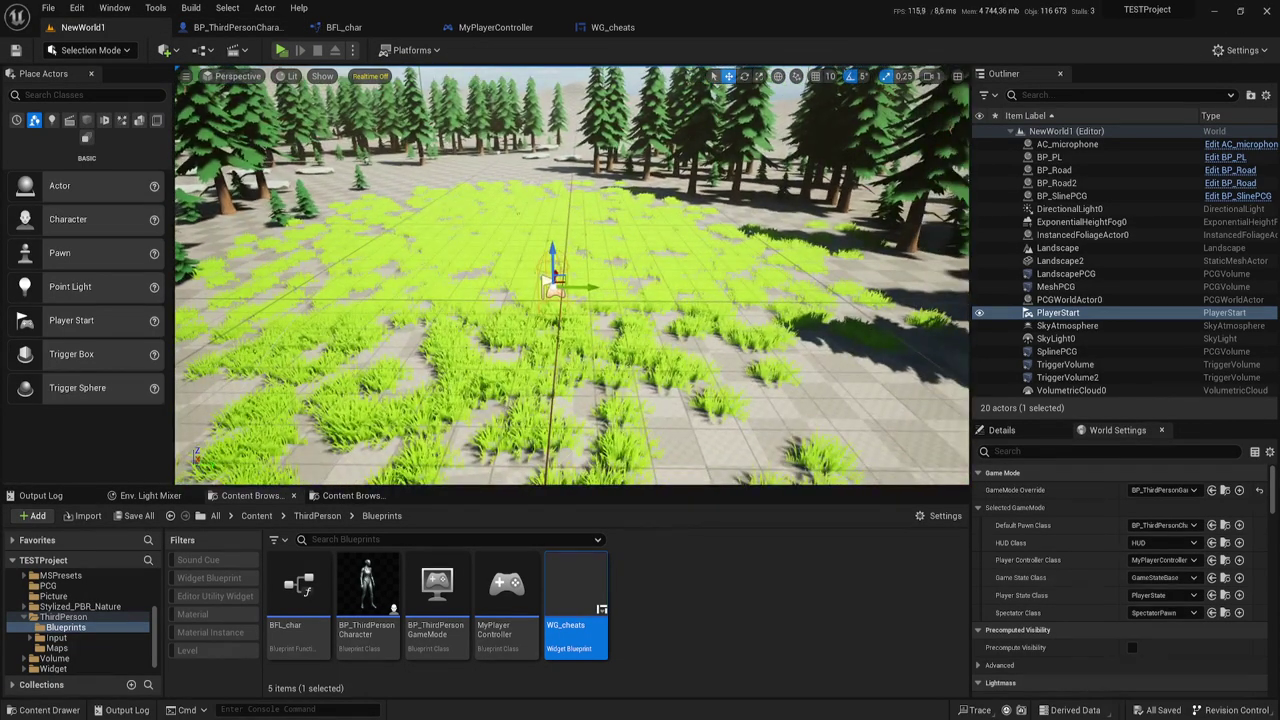
key("Down")
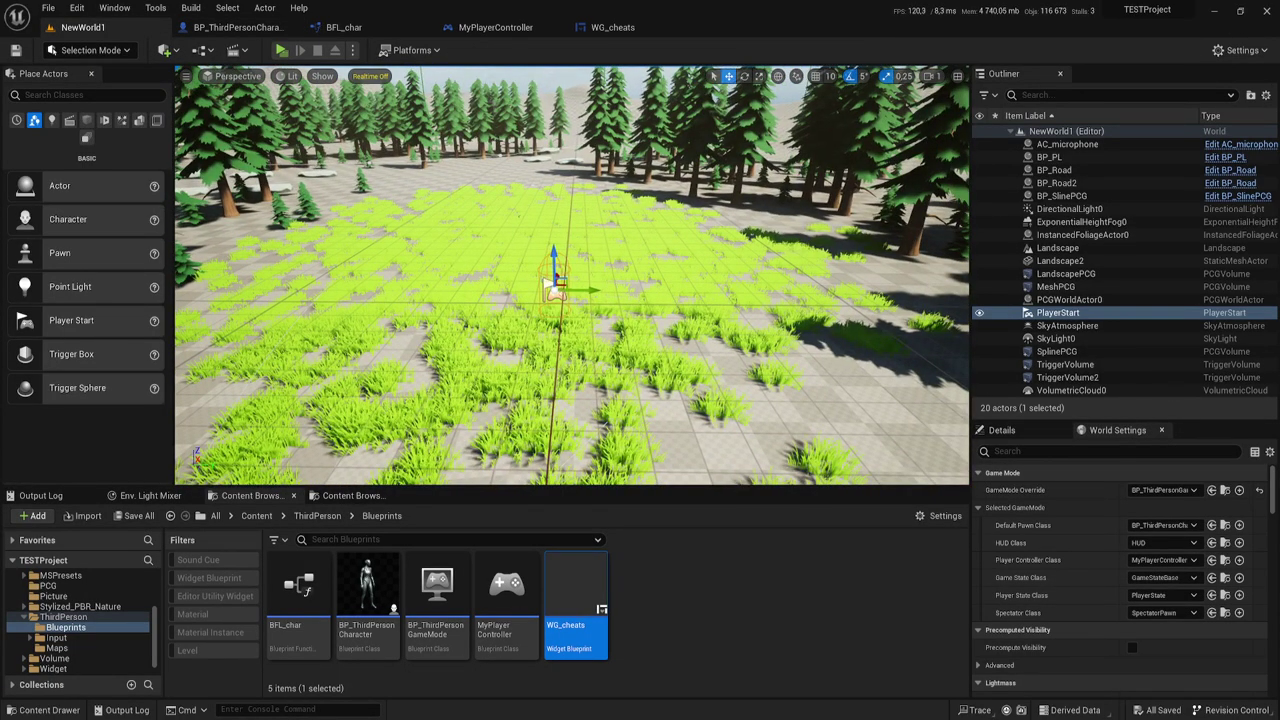